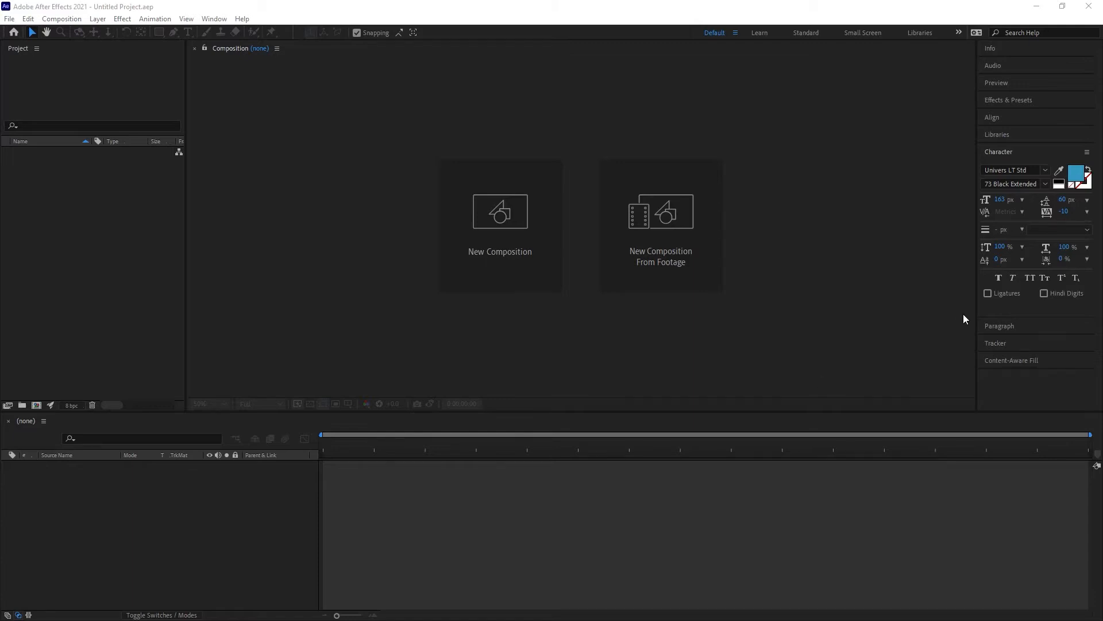
pyautogui.click(710, 33)
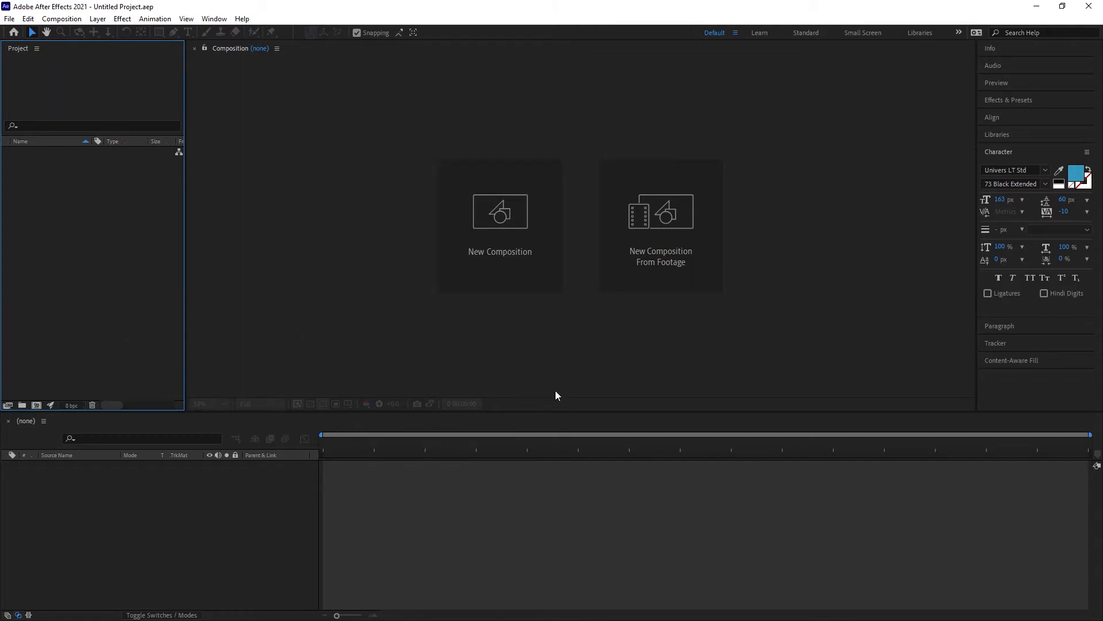
pyautogui.doubleClick(72, 218)
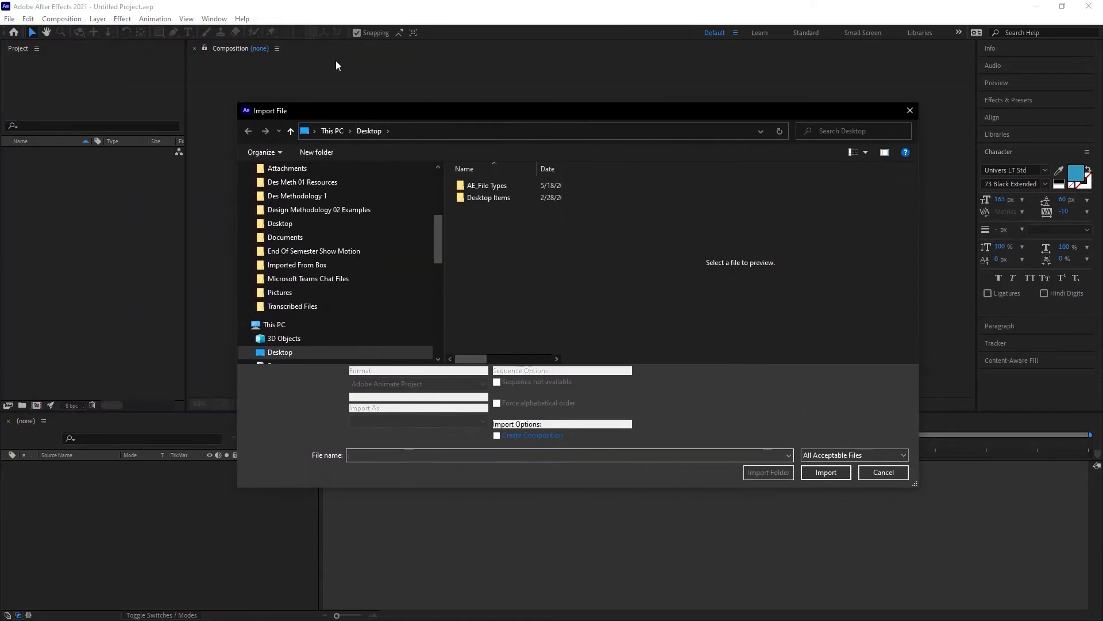
pyautogui.click(909, 110)
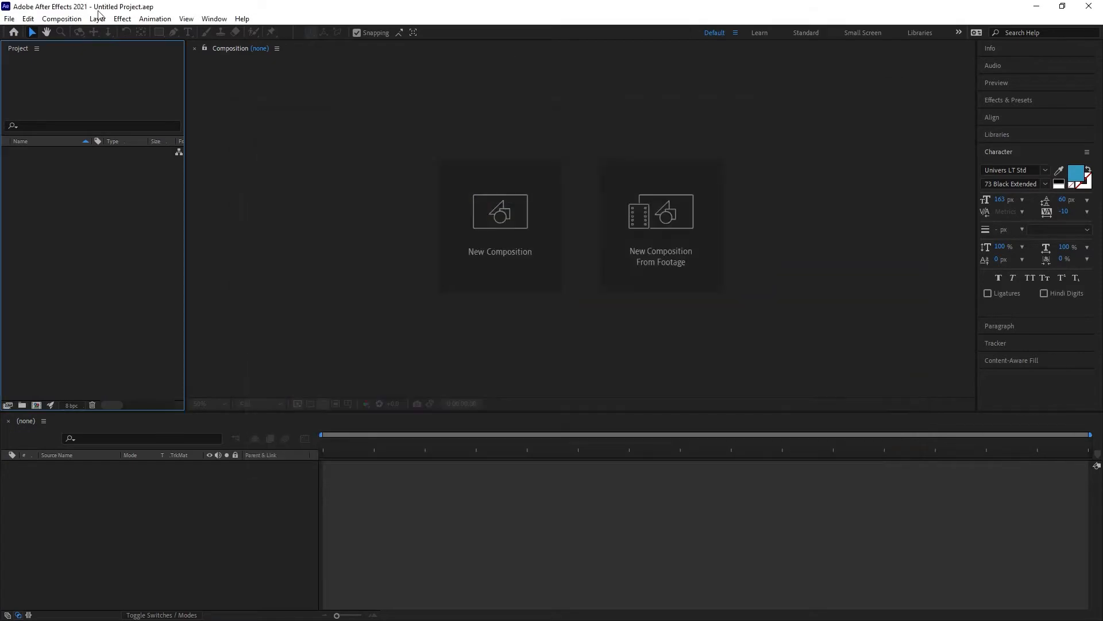
pyautogui.click(10, 20)
pyautogui.moveTo(66, 180)
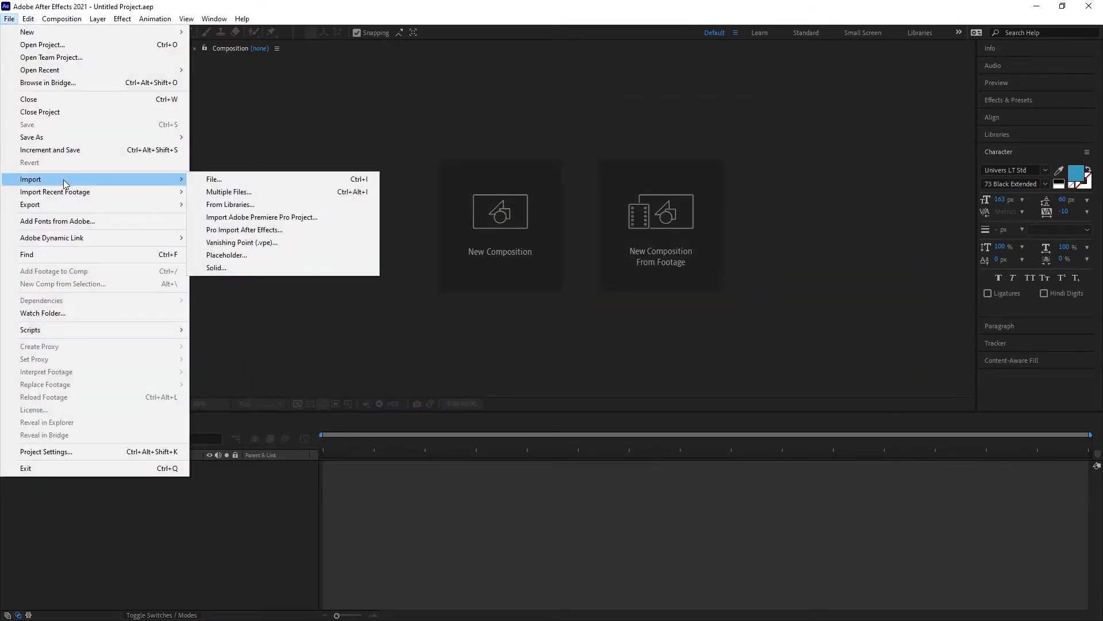
pyautogui.click(366, 181)
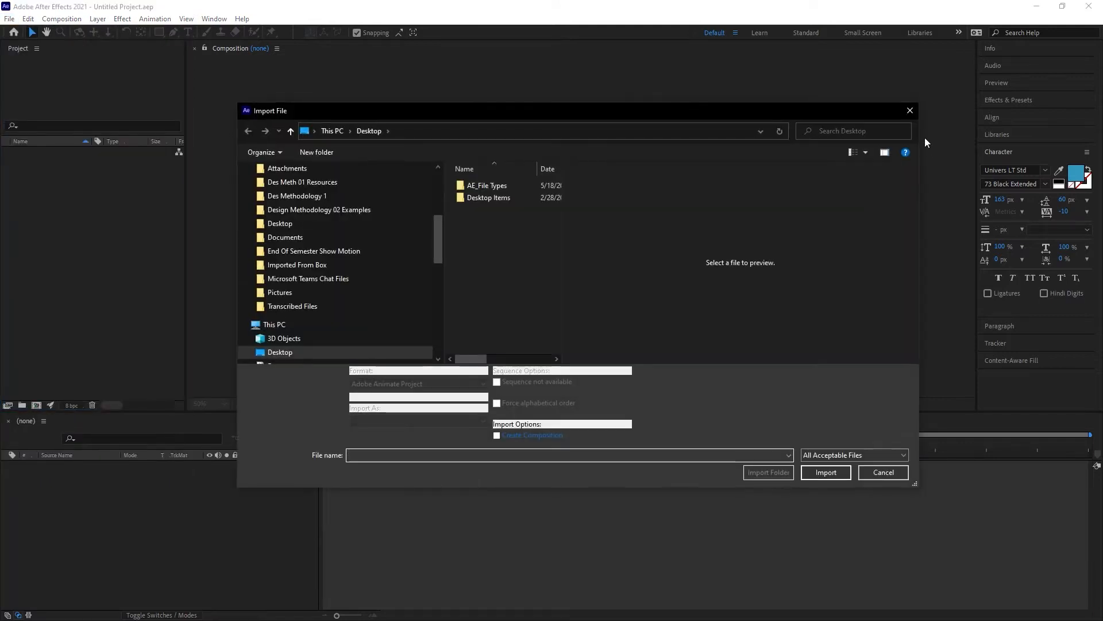
pyautogui.click(911, 112)
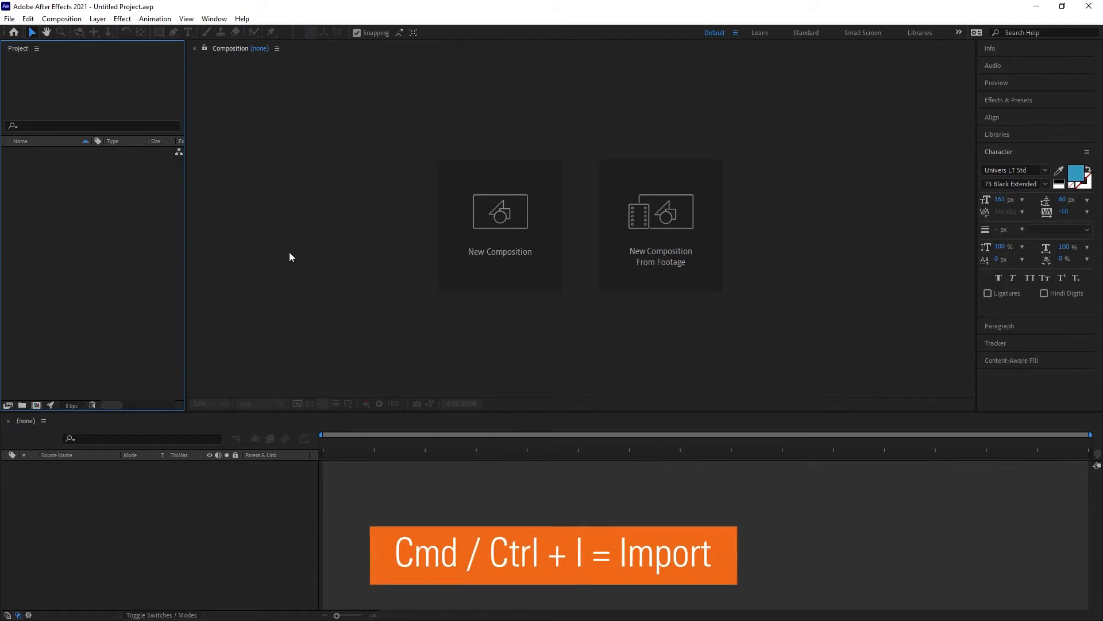
# Open the AE_File Types folder on the Desktop for importing and browse through its files
pyautogui.hotkey('ctrl', 'i')
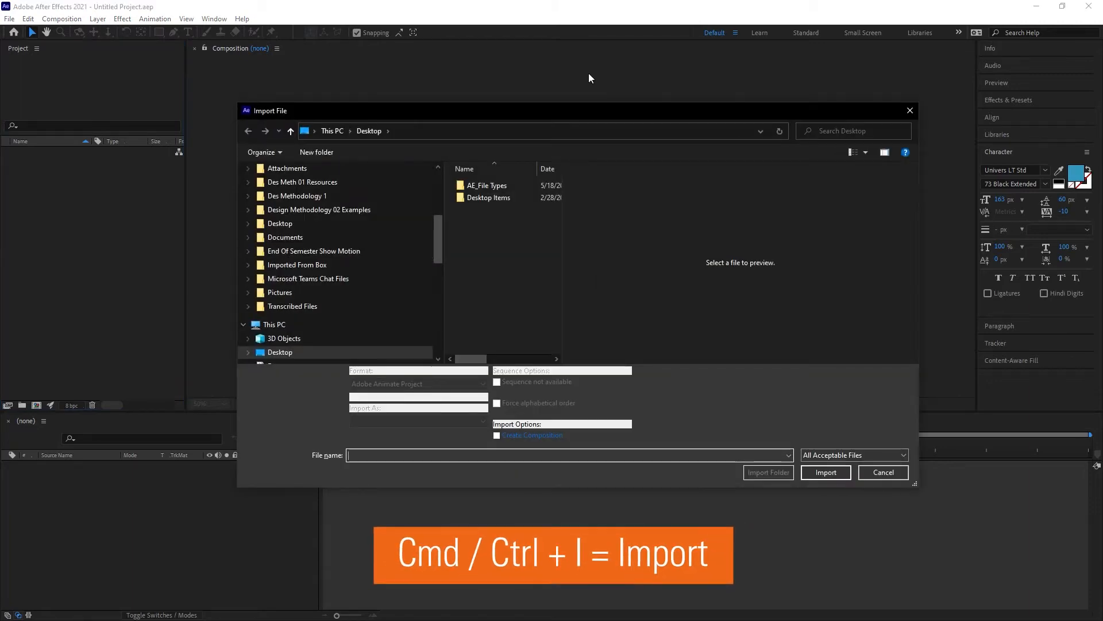
pyautogui.moveTo(582, 111); pyautogui.dragTo(581, 84)
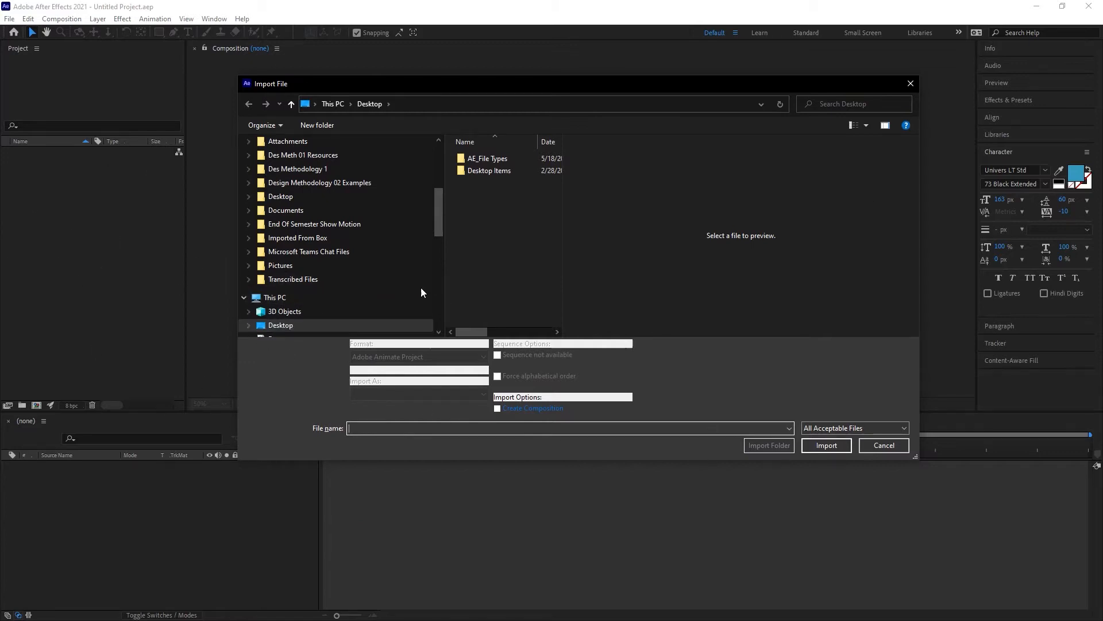
pyautogui.scroll(5, 377, 242)
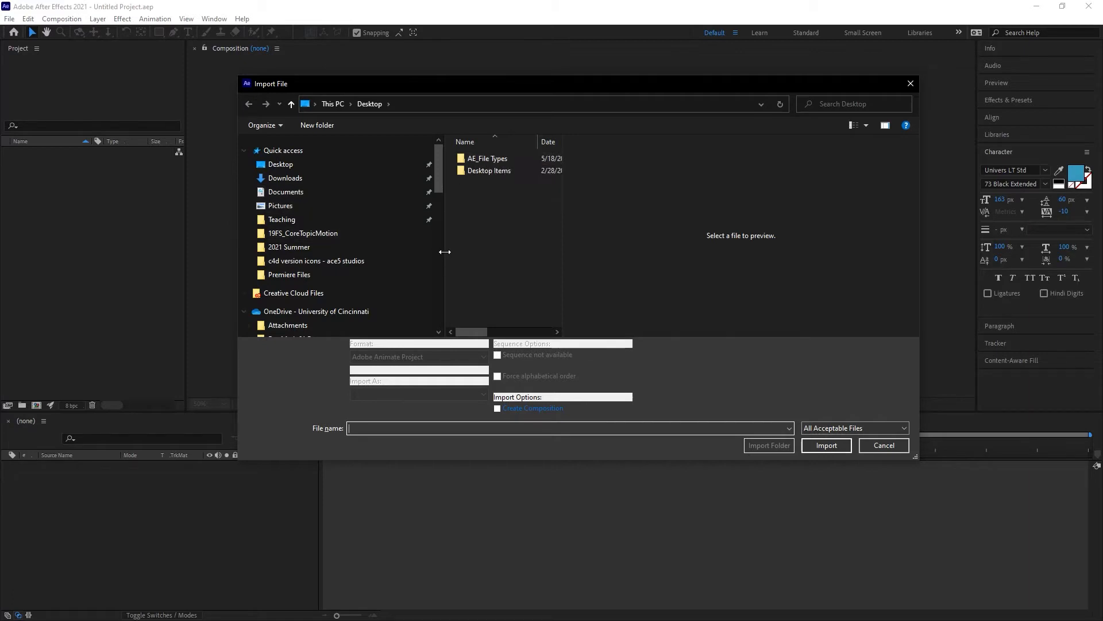
pyautogui.click(490, 160)
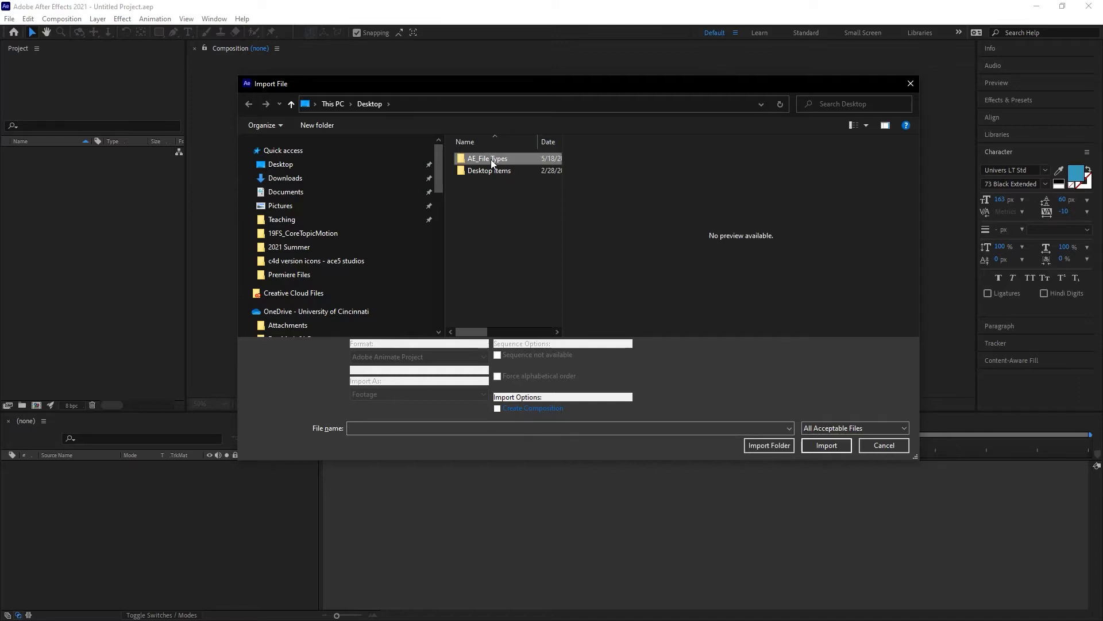
pyautogui.doubleClick(491, 160)
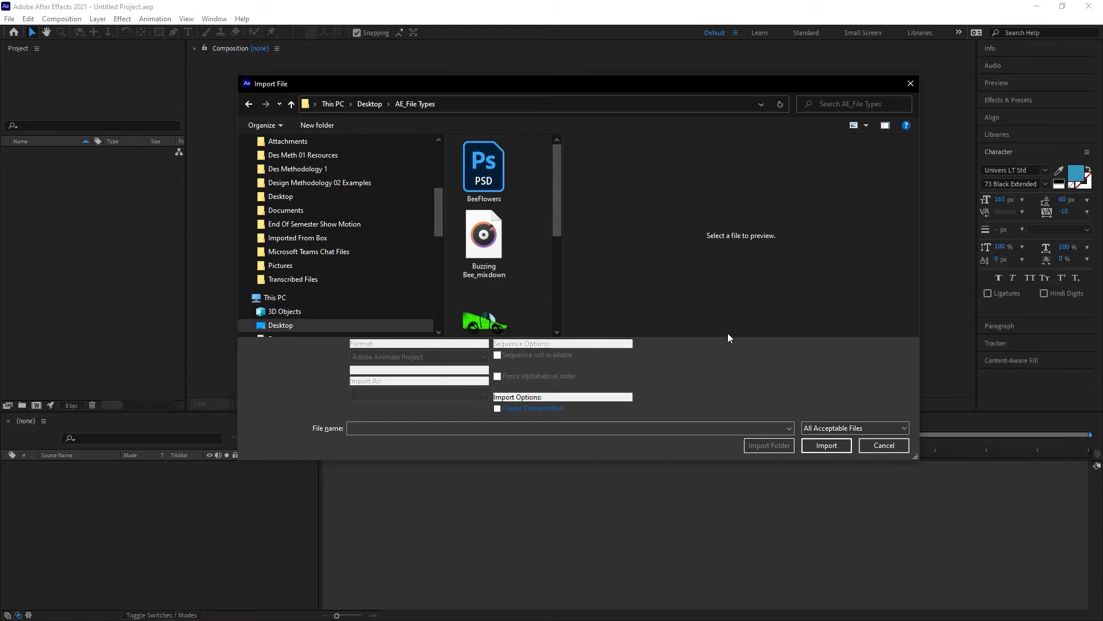
pyautogui.moveTo(714, 460); pyautogui.dragTo(715, 540)
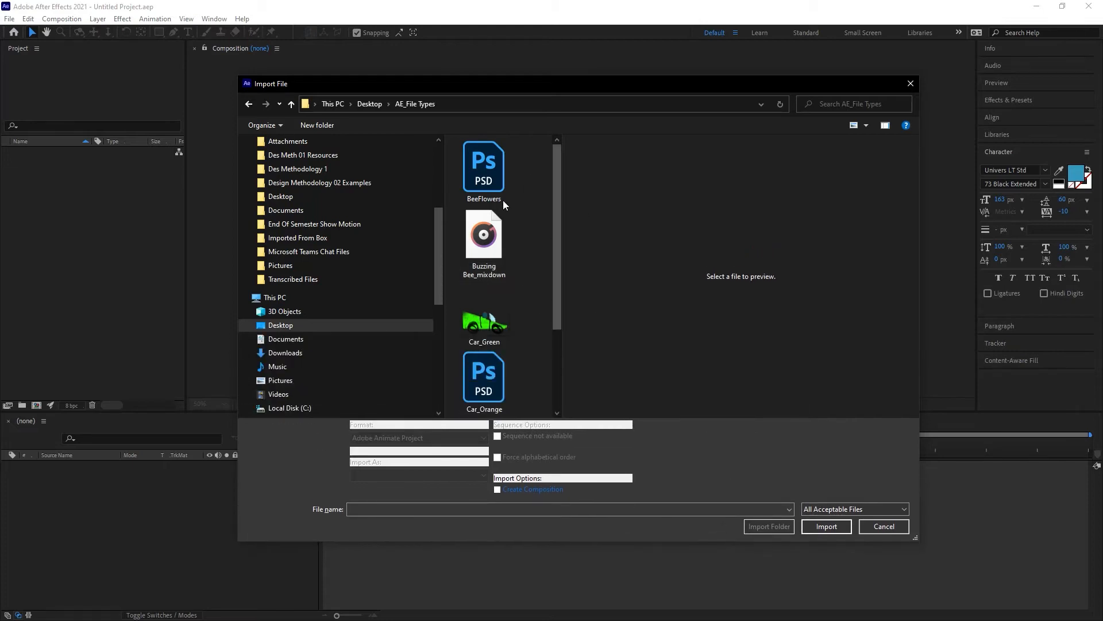
pyautogui.moveTo(555, 193); pyautogui.dragTo(561, 230)
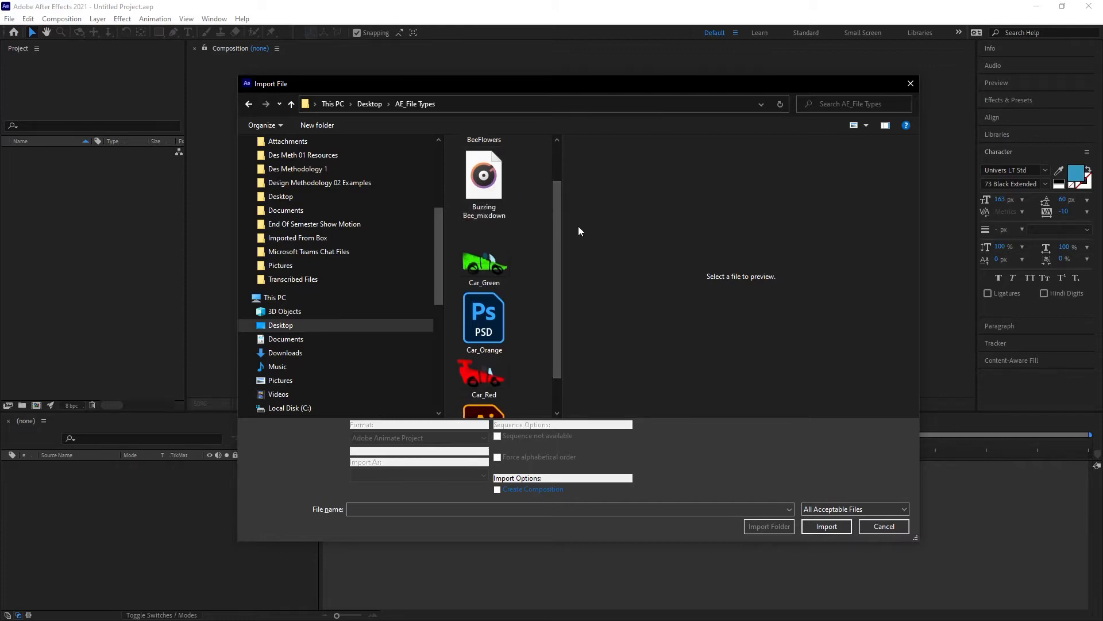
pyautogui.moveTo(557, 229); pyautogui.dragTo(560, 257)
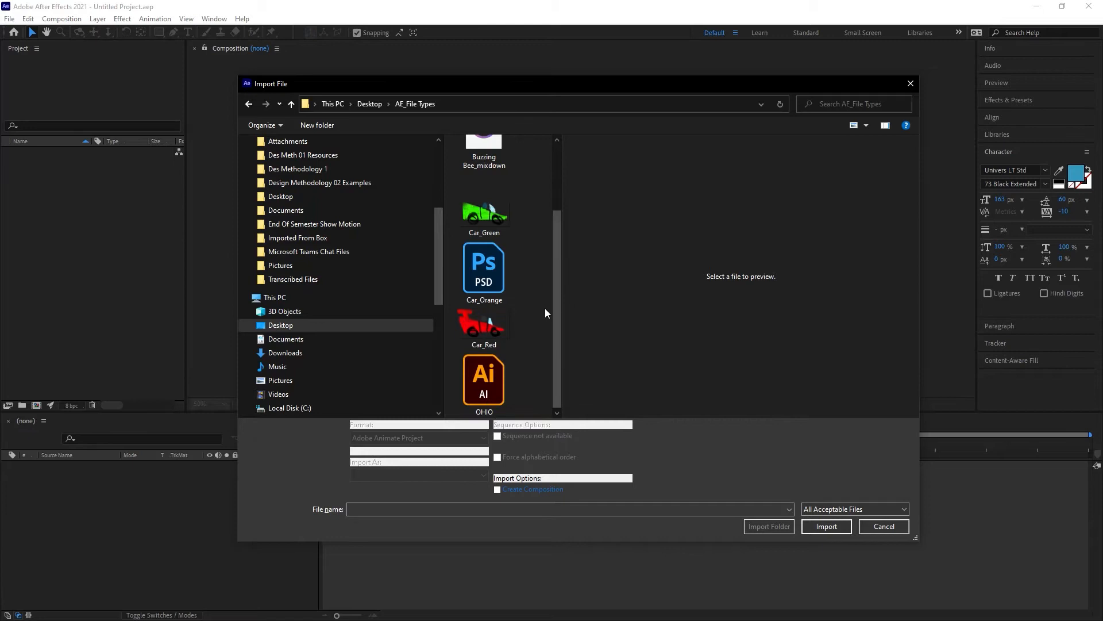
pyautogui.moveTo(557, 339); pyautogui.dragTo(562, 271)
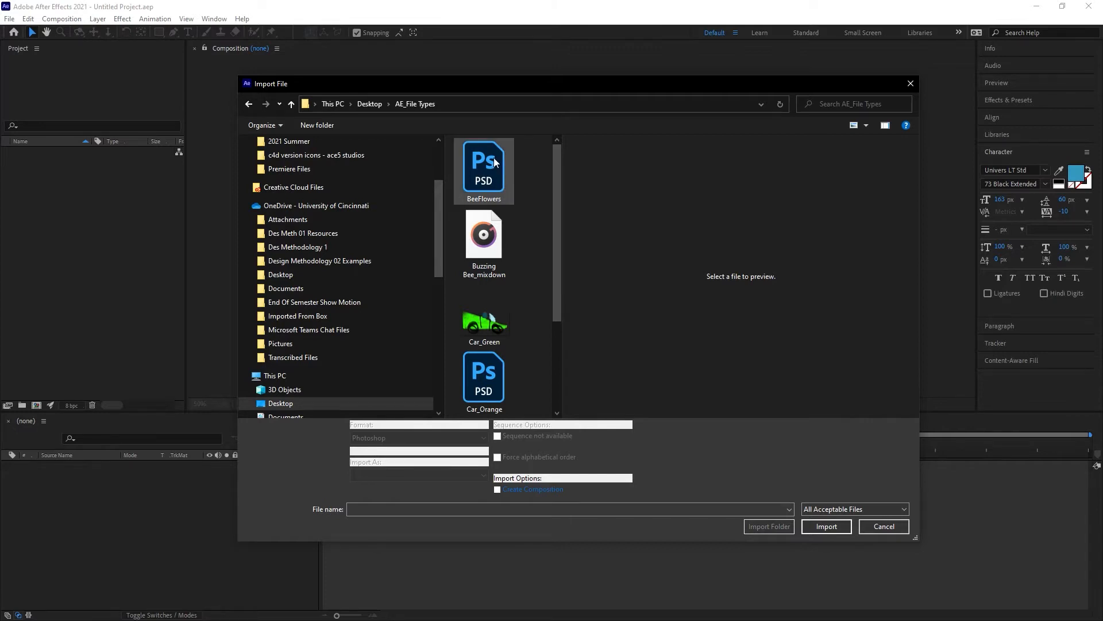
# Start importing the BeeFlowers Photoshop file as Footage
pyautogui.click(490, 181)
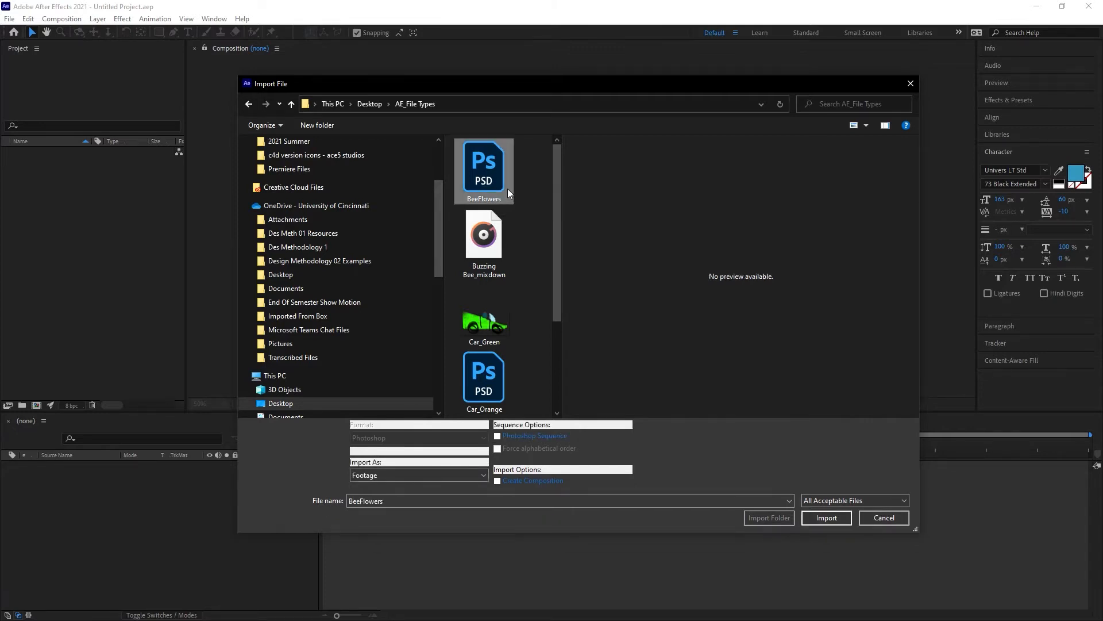
pyautogui.click(382, 477)
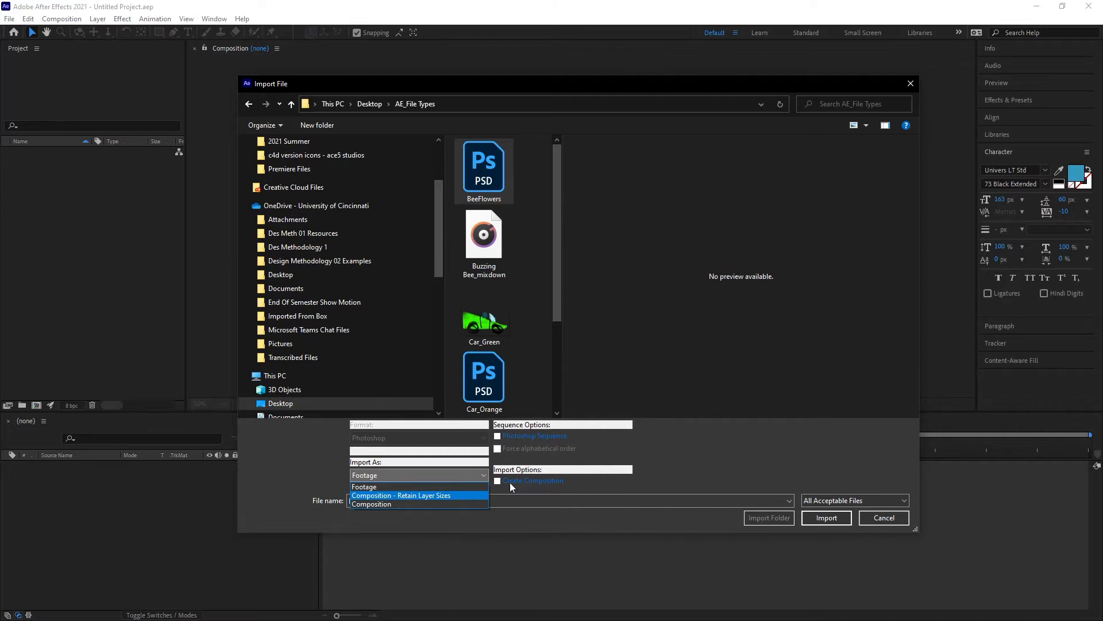
pyautogui.click(396, 476)
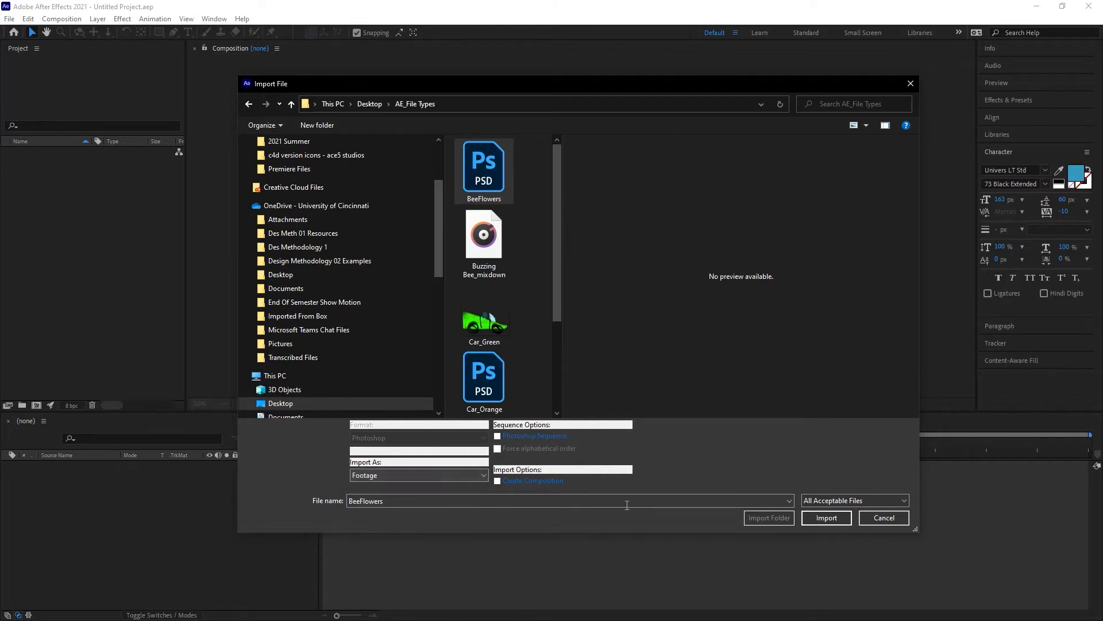
pyautogui.click(836, 519)
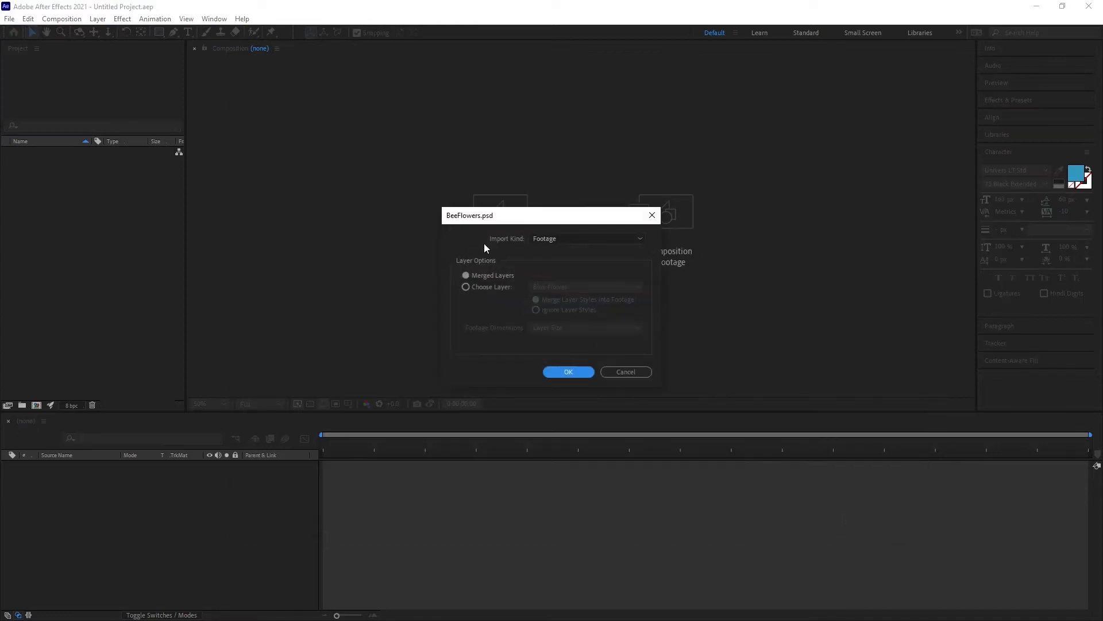
# Try the single-layer import option with the BackGround layer and Document Size as the footage dimensions
pyautogui.click(466, 288)
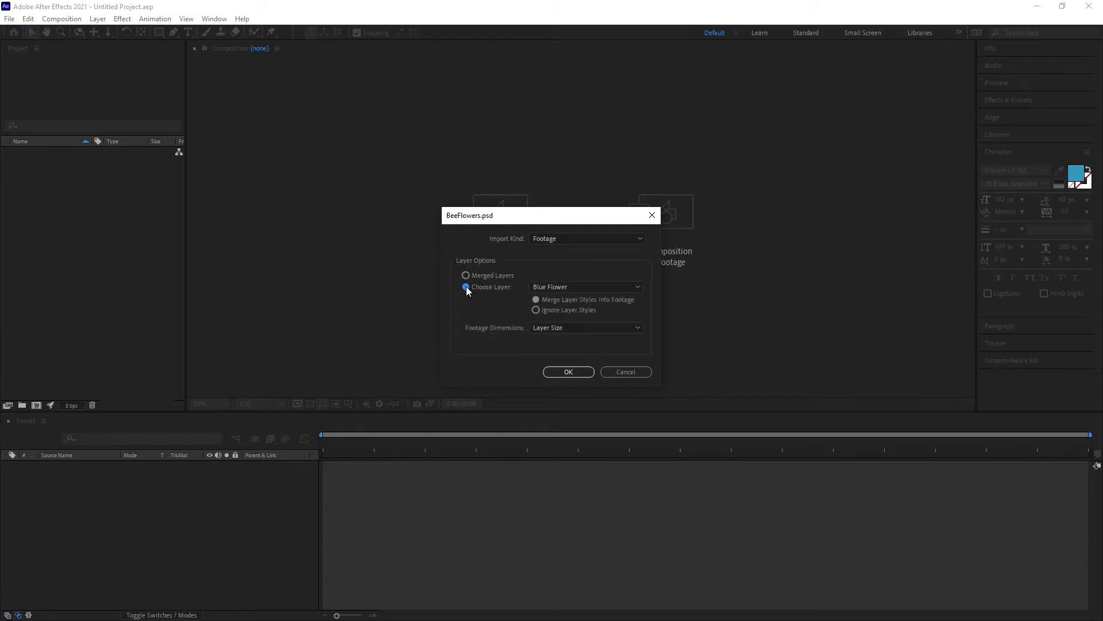
pyautogui.click(585, 286)
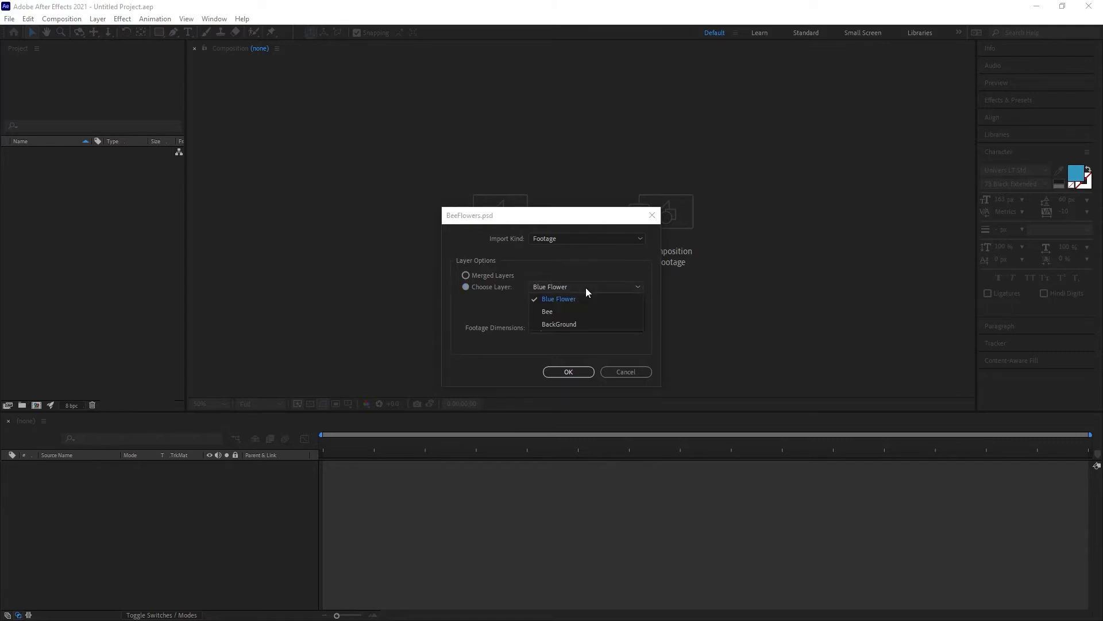
pyautogui.click(577, 312)
pyautogui.click(580, 288)
pyautogui.click(574, 321)
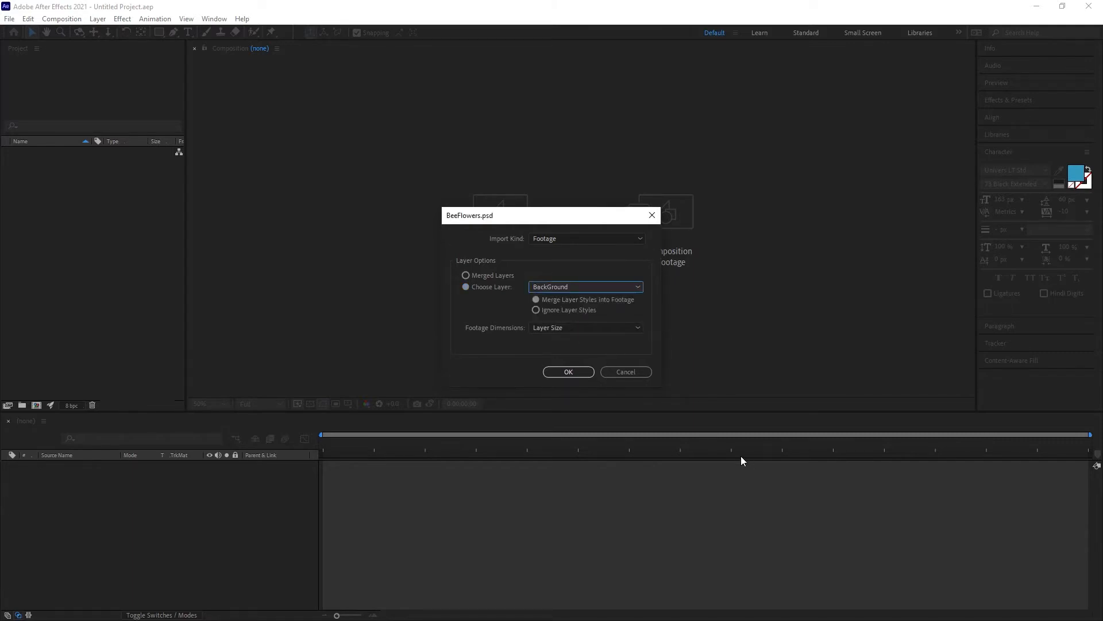
pyautogui.click(597, 327)
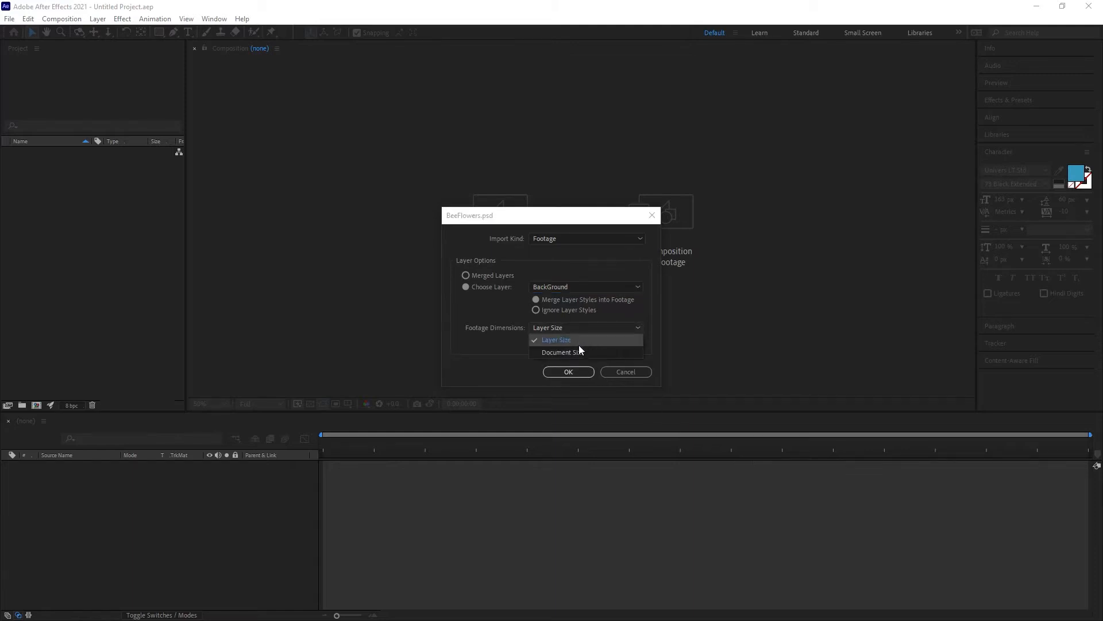
pyautogui.click(594, 263)
# Import BeeFlowers.psd as footage with merged layers and create a new composition from it
pyautogui.click(465, 275)
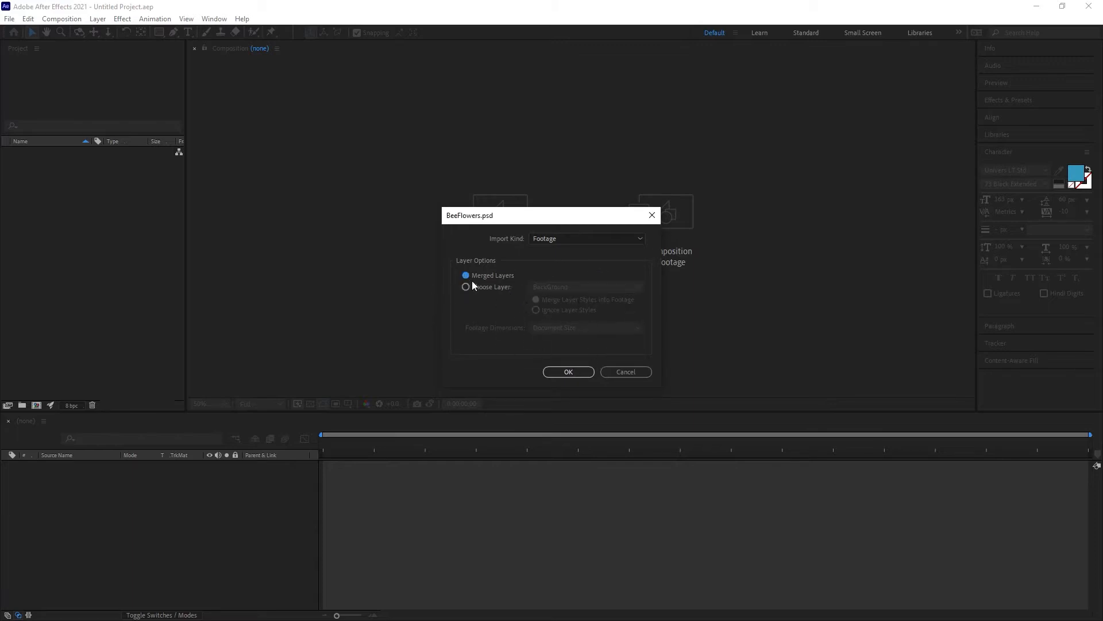
pyautogui.click(577, 375)
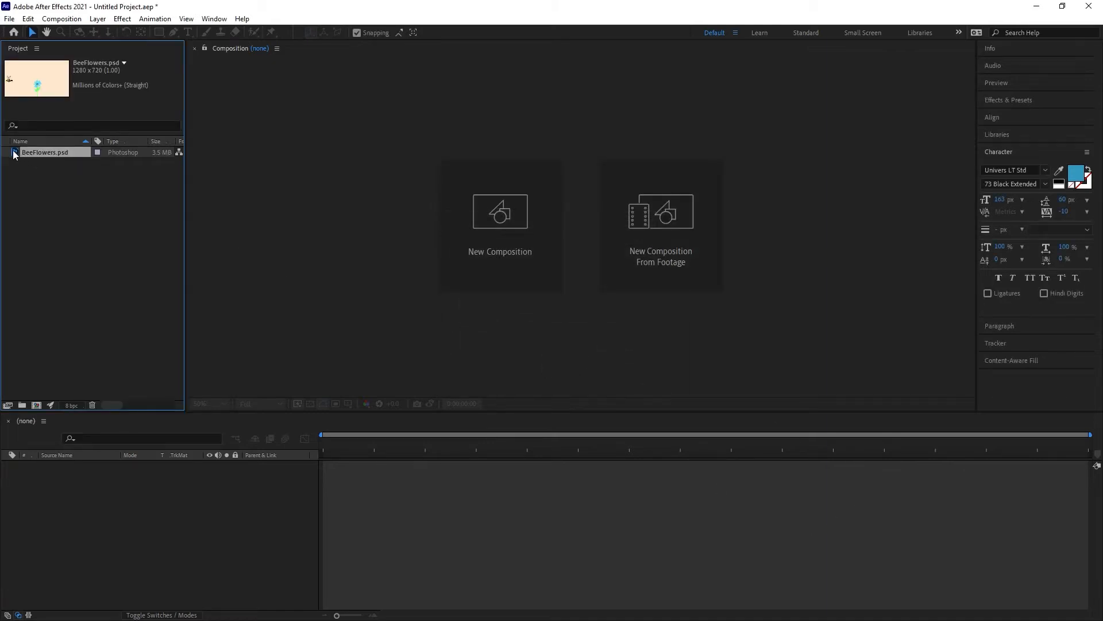
pyautogui.moveTo(14, 154); pyautogui.dragTo(34, 404)
pyautogui.moveTo(34, 405); pyautogui.dragTo(34, 405)
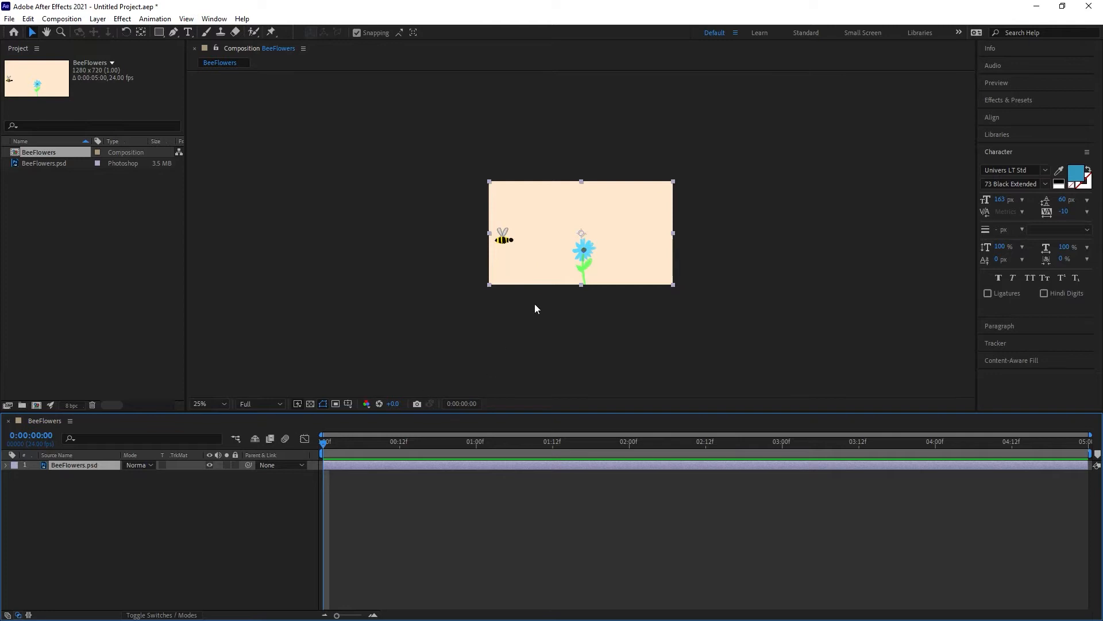
pyautogui.press('.')
pyautogui.click(595, 281)
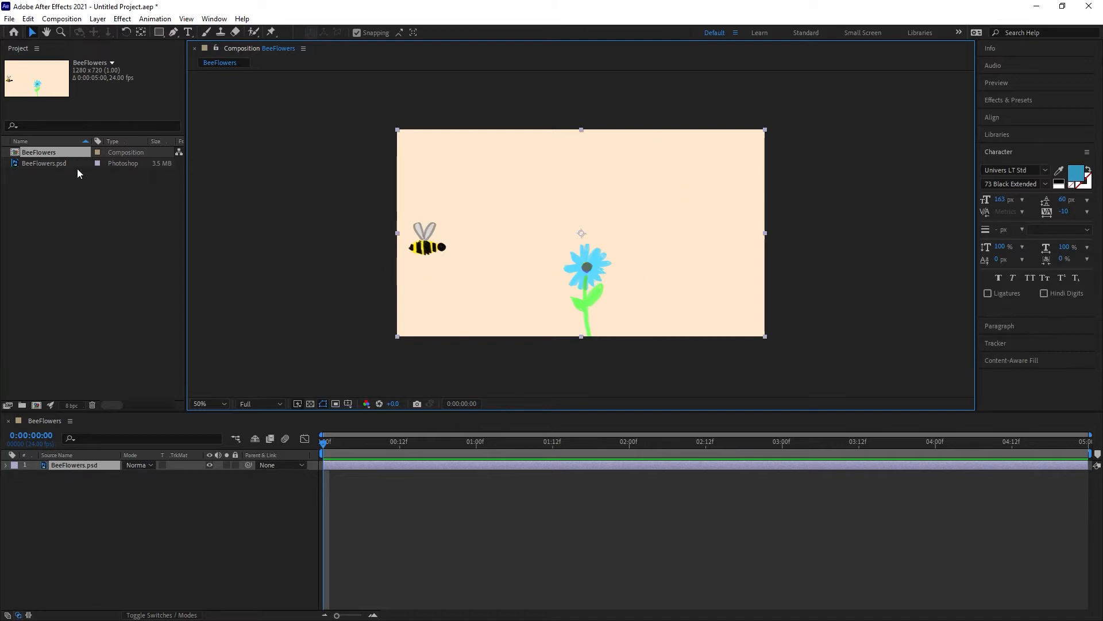
# Delete the BeeFlowers.psd footage and the BeeFlowers composition from the project
pyautogui.click(50, 165)
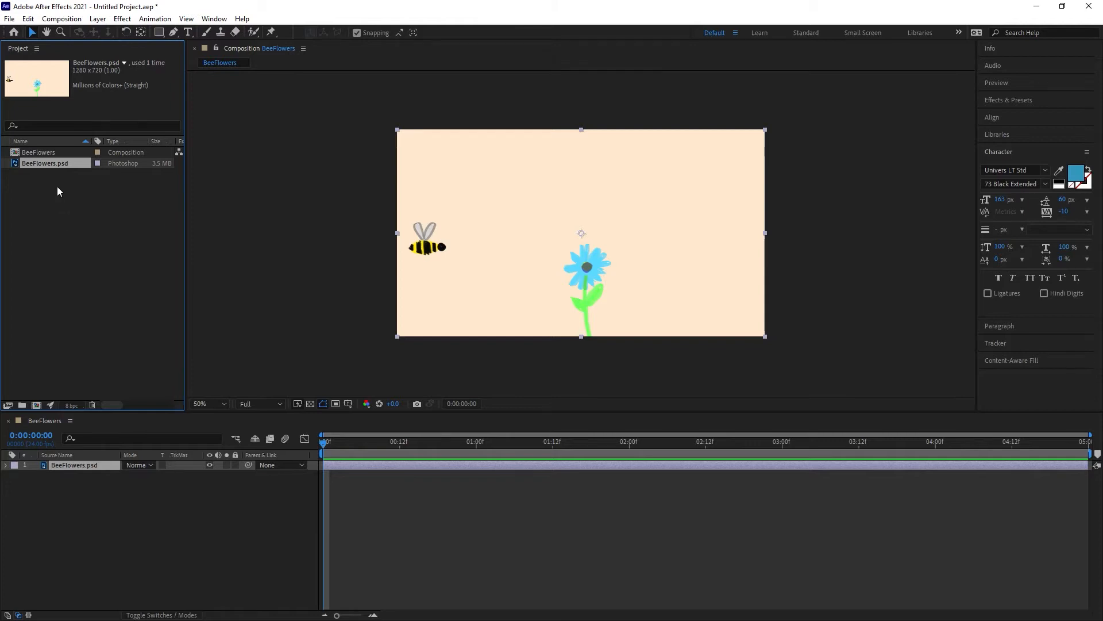
pyautogui.press('Delete')
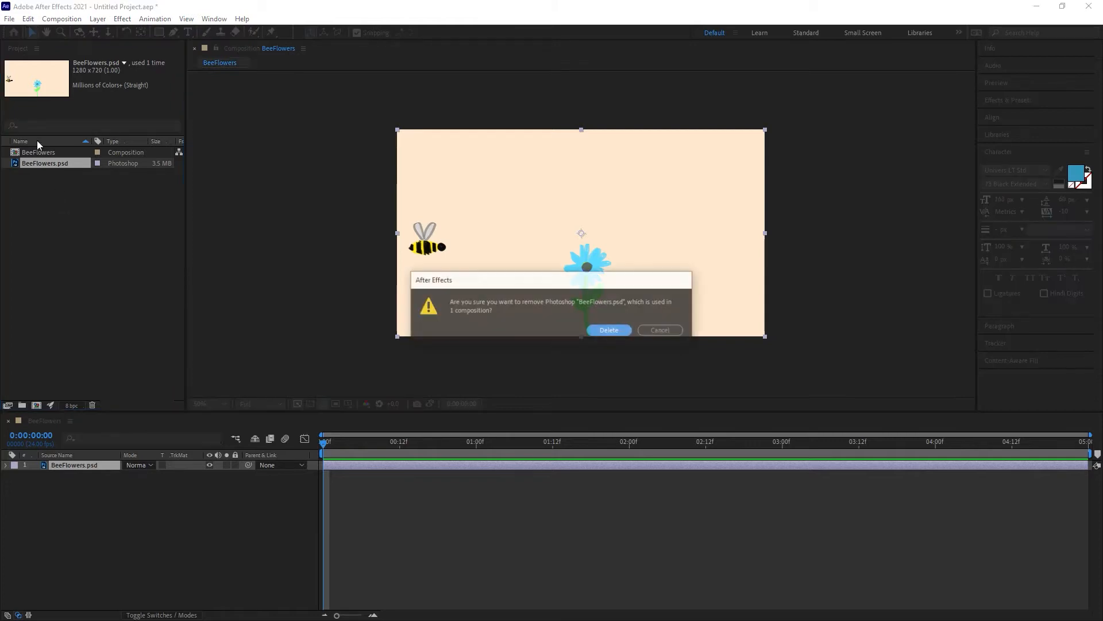
pyautogui.click(601, 332)
pyautogui.click(35, 153)
pyautogui.press('Delete')
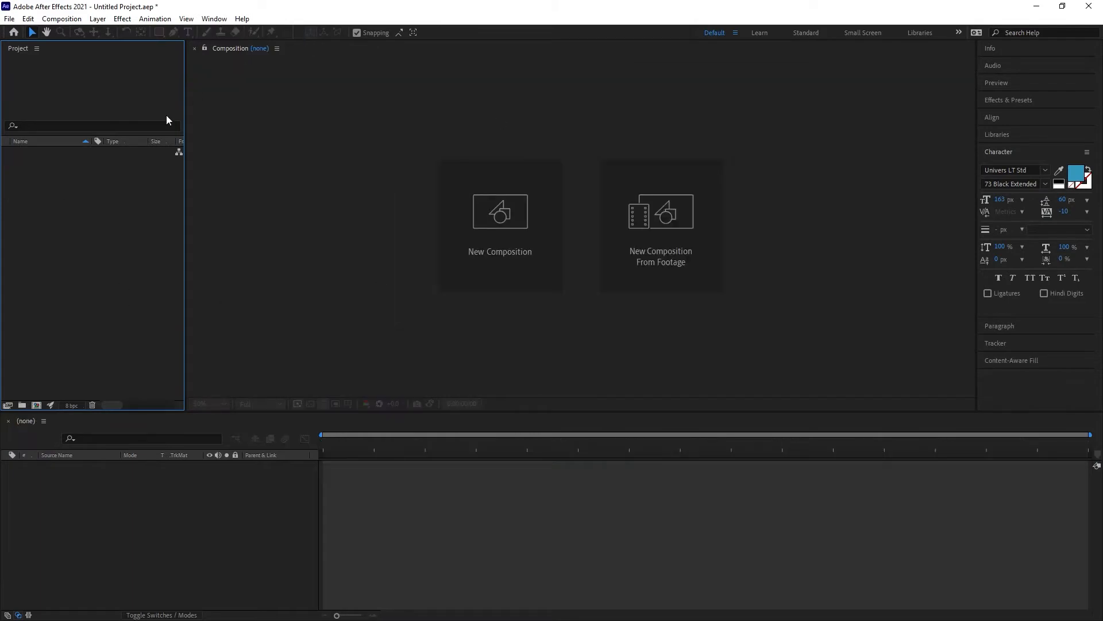
# Import BeeFlowers.psd as Composition - Retain Layer Sizes with Editable Layer Styles
pyautogui.doubleClick(98, 266)
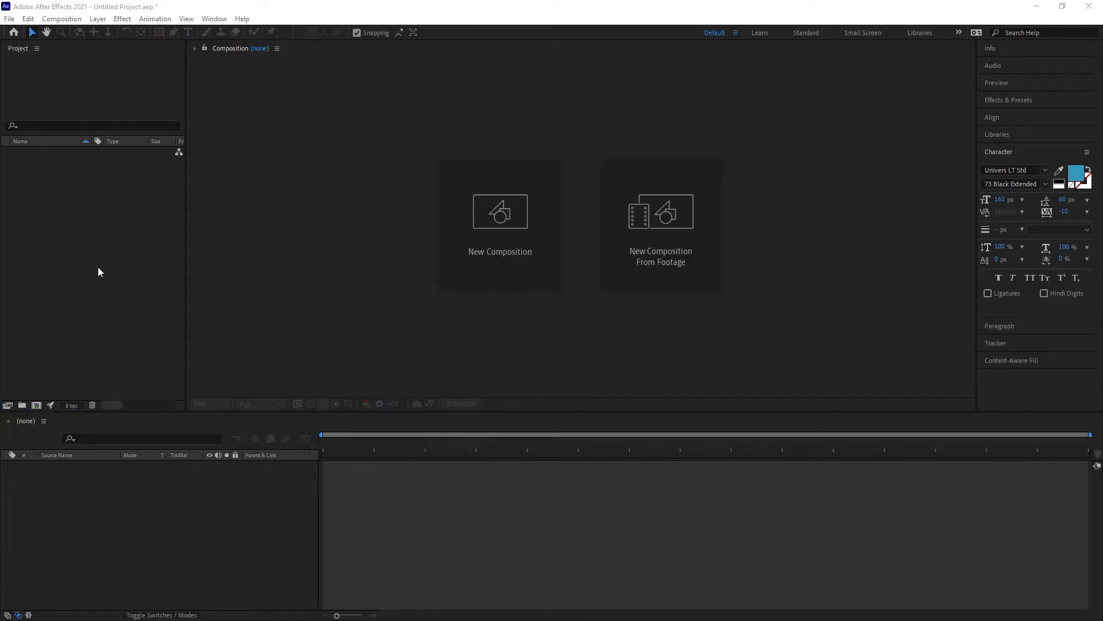
pyautogui.click(486, 183)
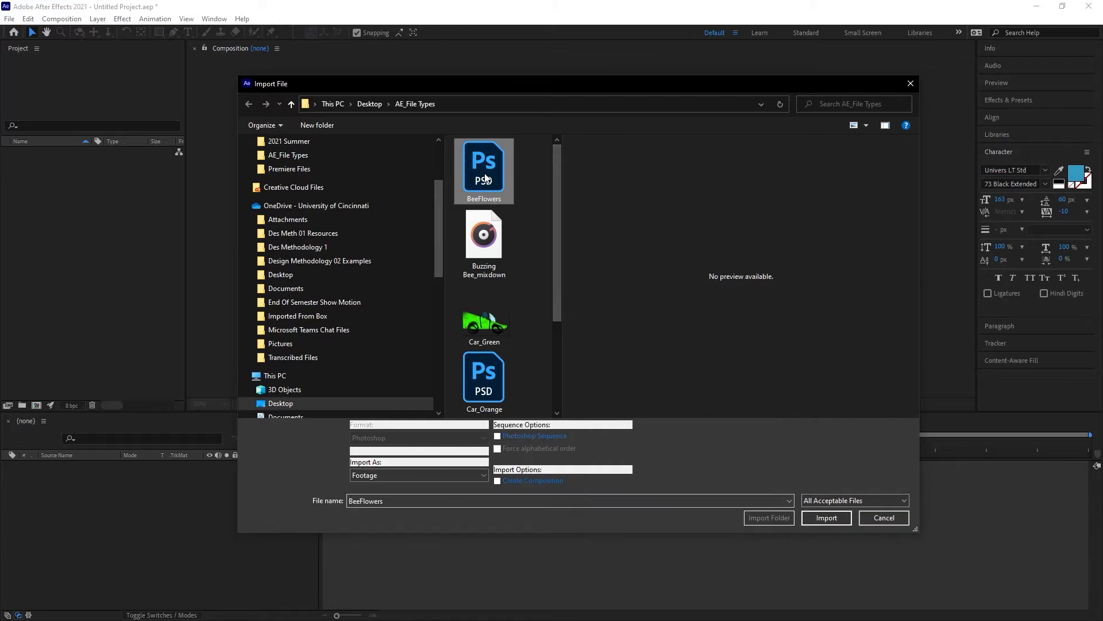
pyautogui.click(385, 476)
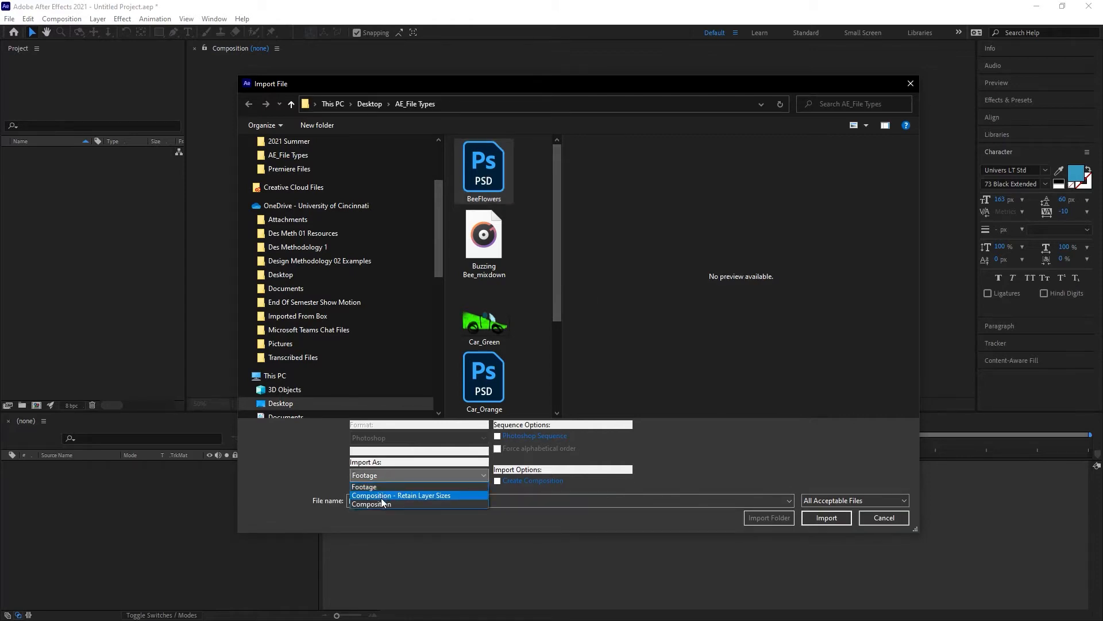
pyautogui.click(381, 497)
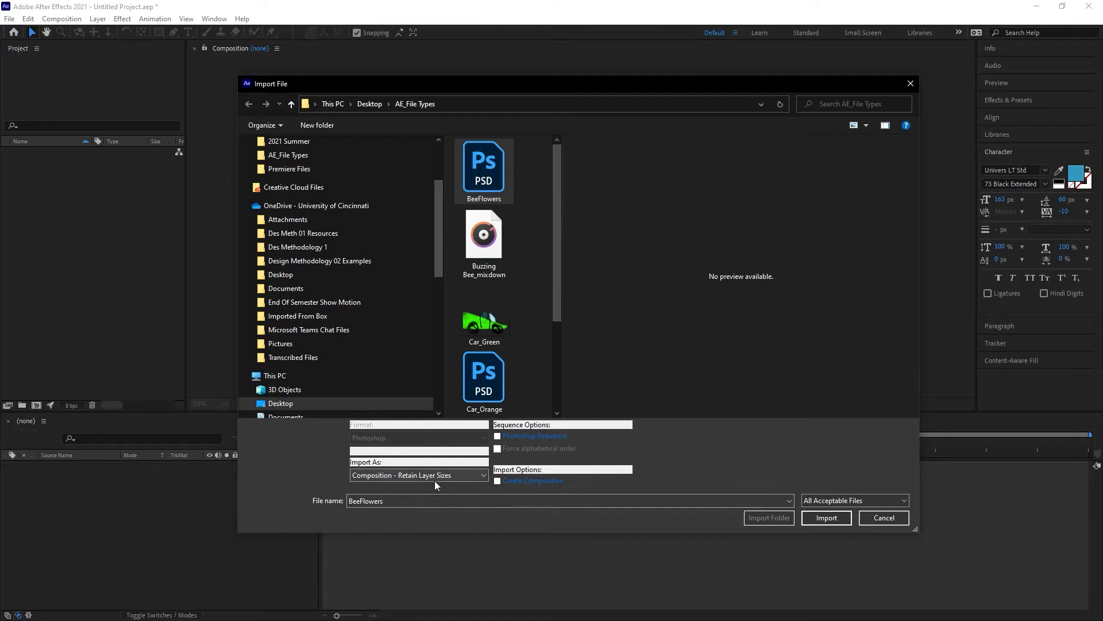
pyautogui.click(836, 520)
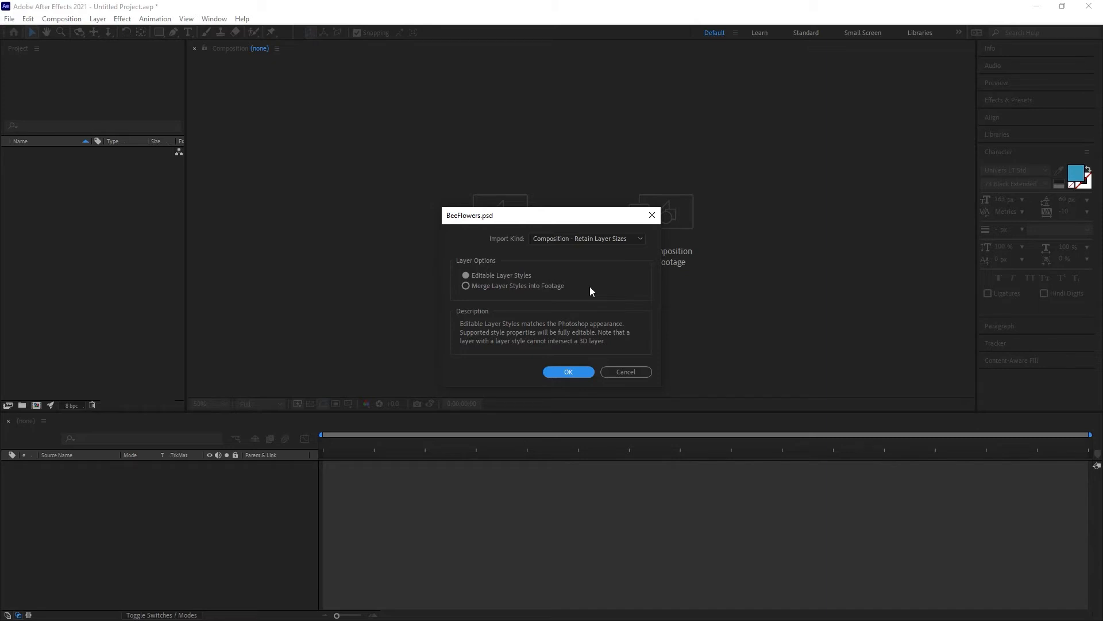
pyautogui.click(574, 374)
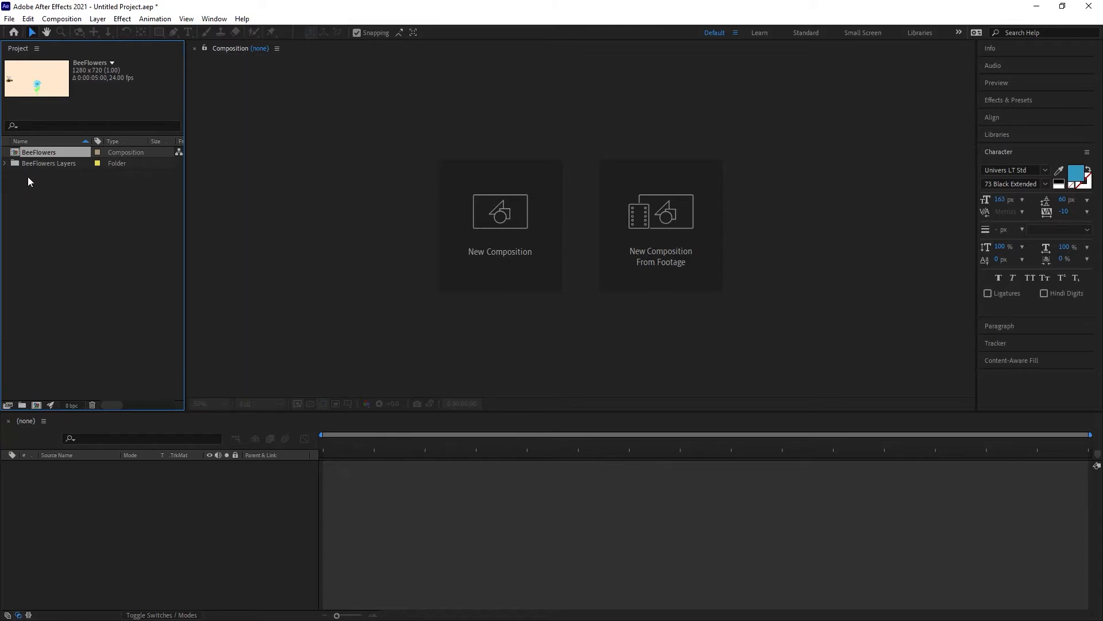
# Expand the BeeFlowers Layers folder and examine the background, bee and blue flower items' previews and dimensions
pyautogui.click(6, 164)
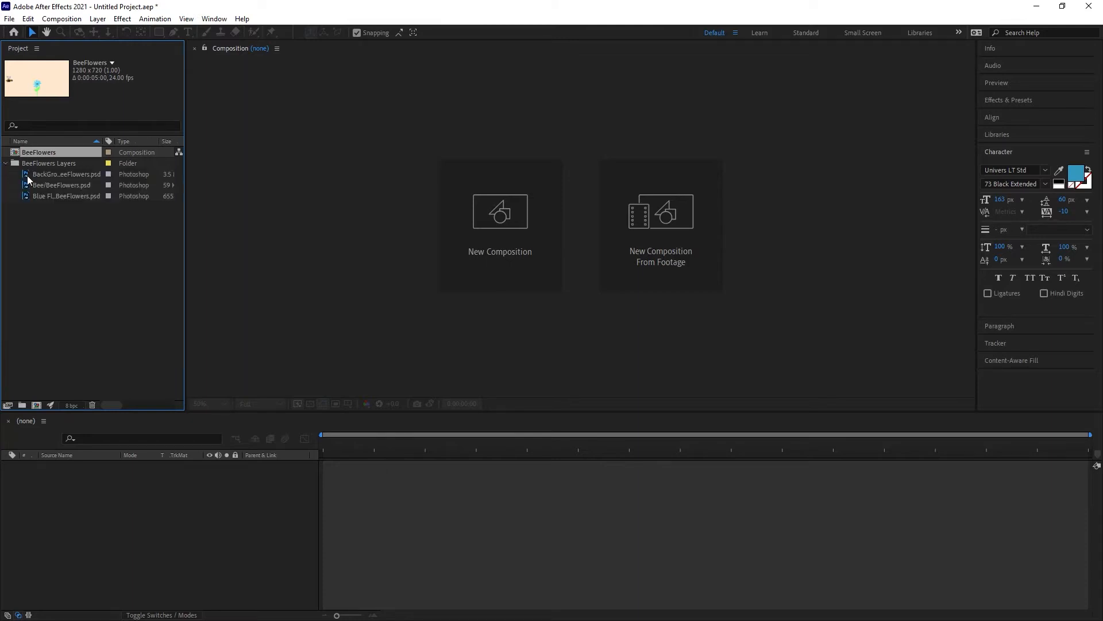
pyautogui.click(38, 172)
pyautogui.click(36, 184)
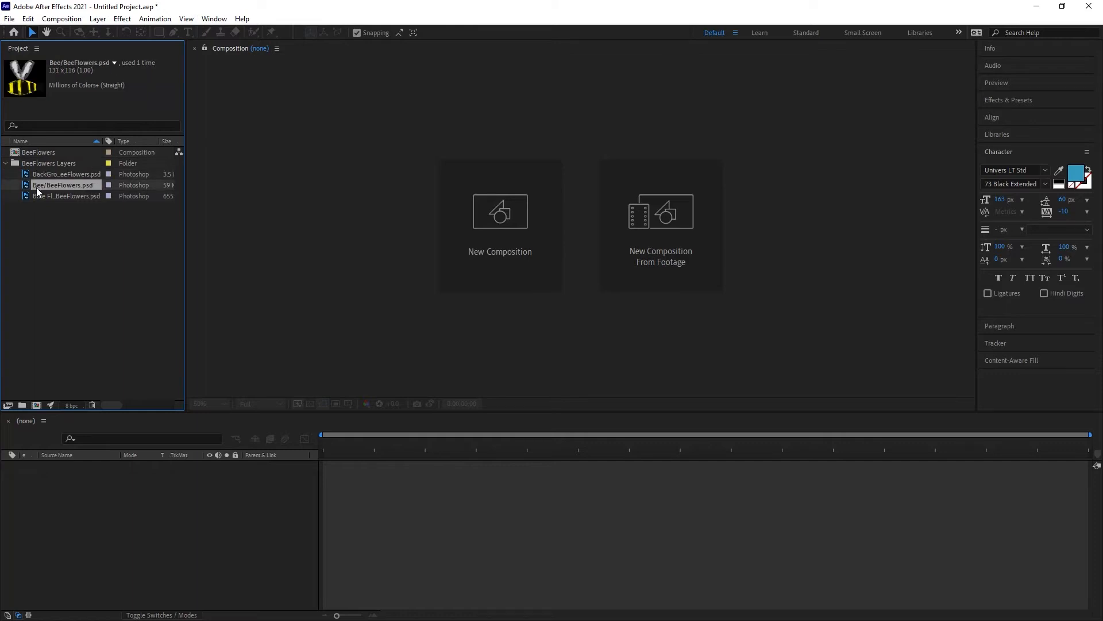
pyautogui.click(37, 195)
pyautogui.click(47, 174)
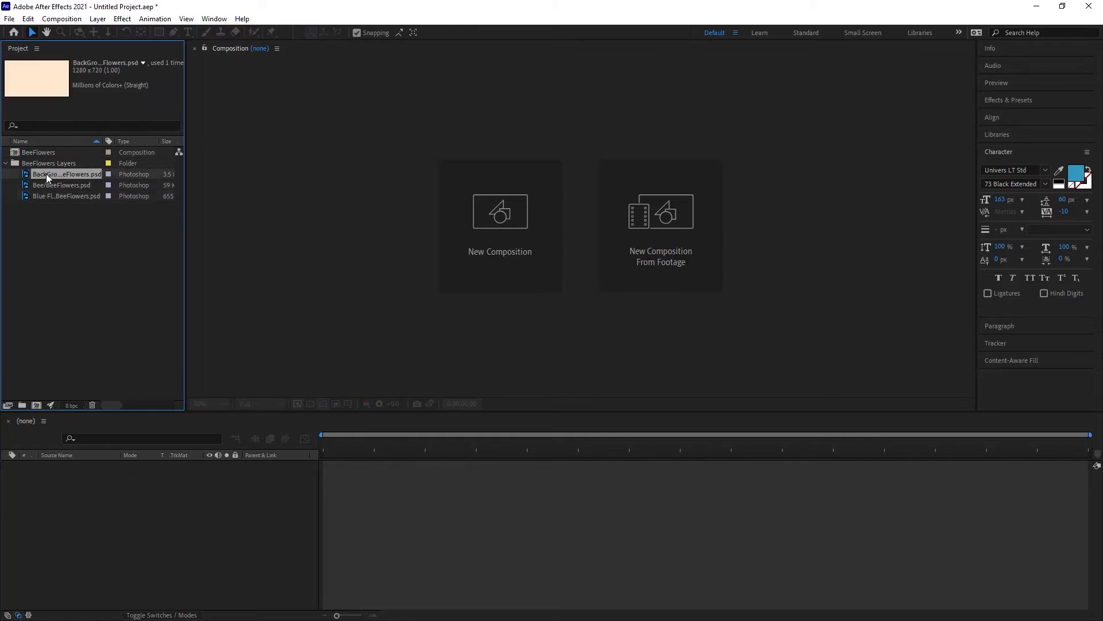
pyautogui.click(54, 189)
pyautogui.click(53, 196)
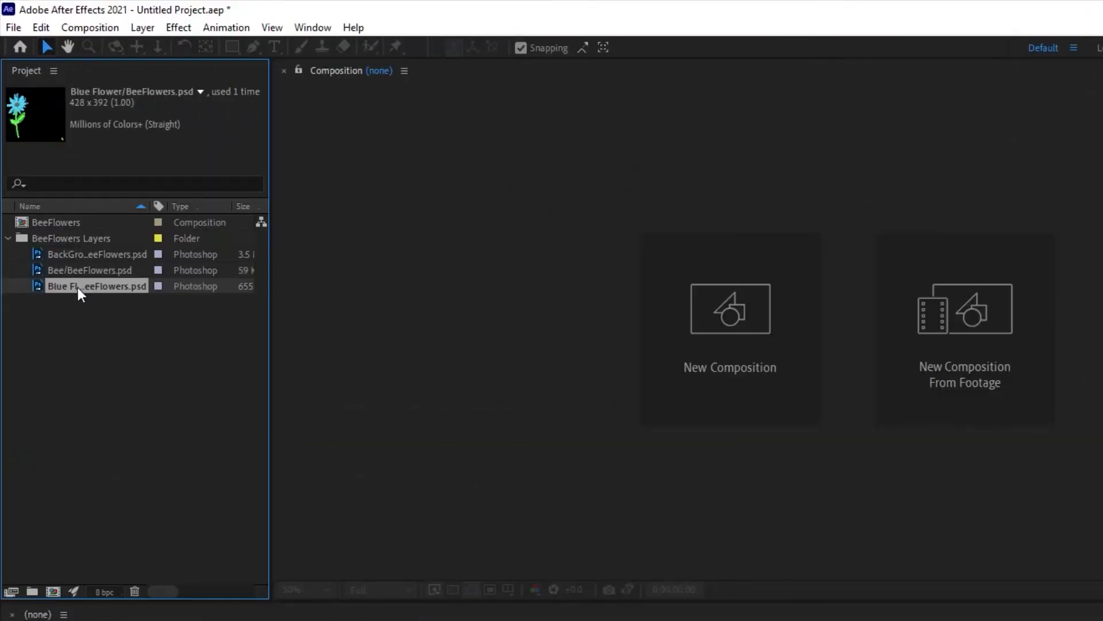
# Open the BeeFlowers composition and select the Blue Flower, Bee and BackGround layers one by one to check their bounds
pyautogui.click(61, 224)
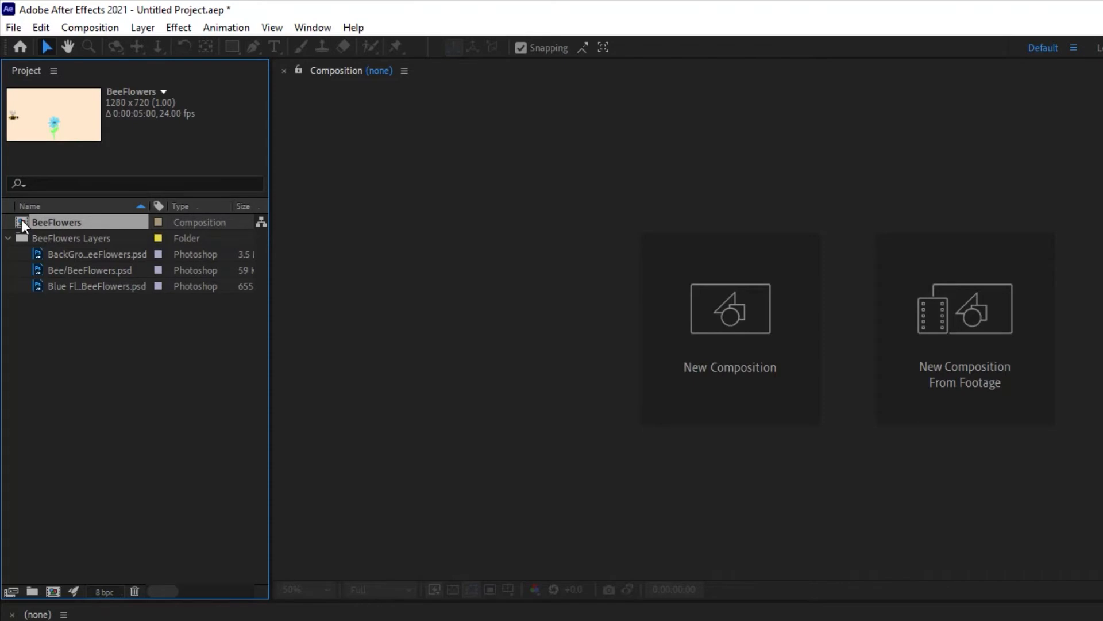
pyautogui.doubleClick(22, 222)
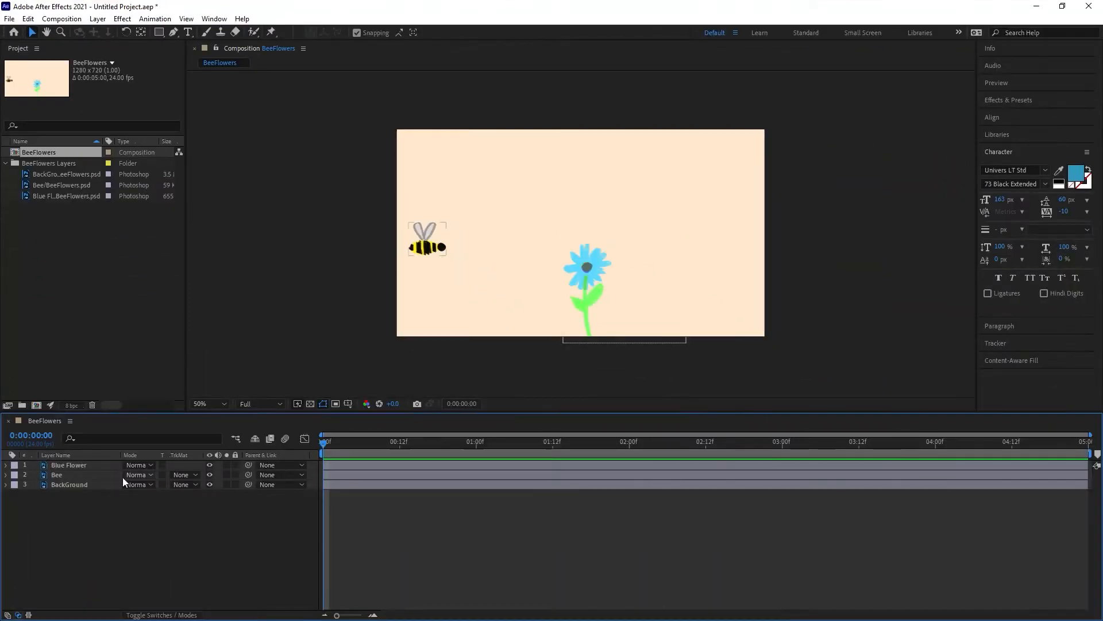
pyautogui.click(75, 466)
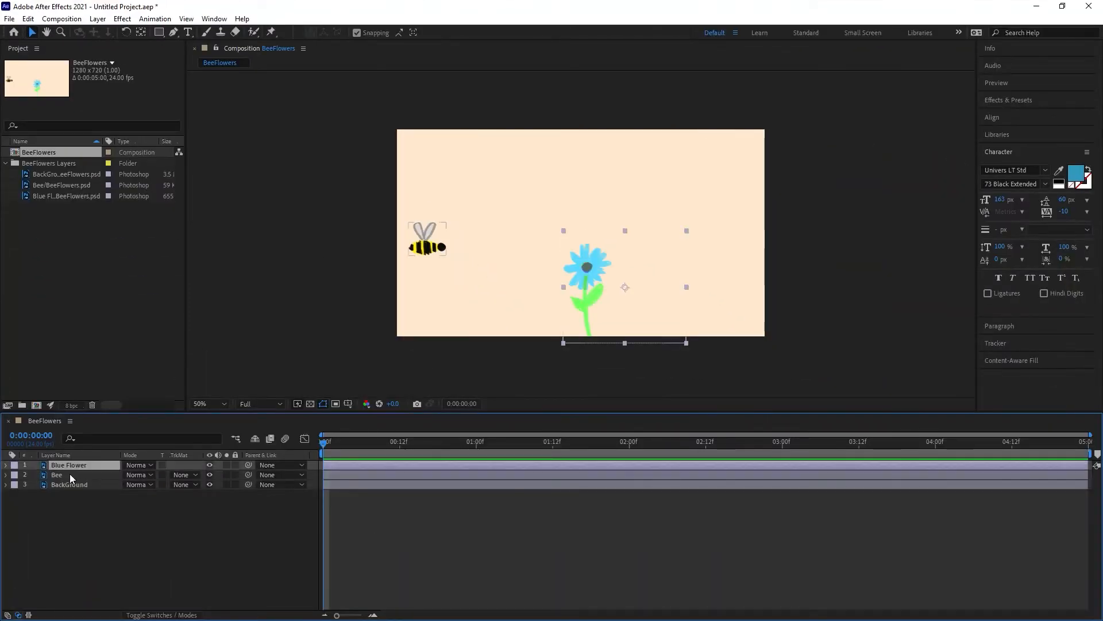
pyautogui.click(70, 475)
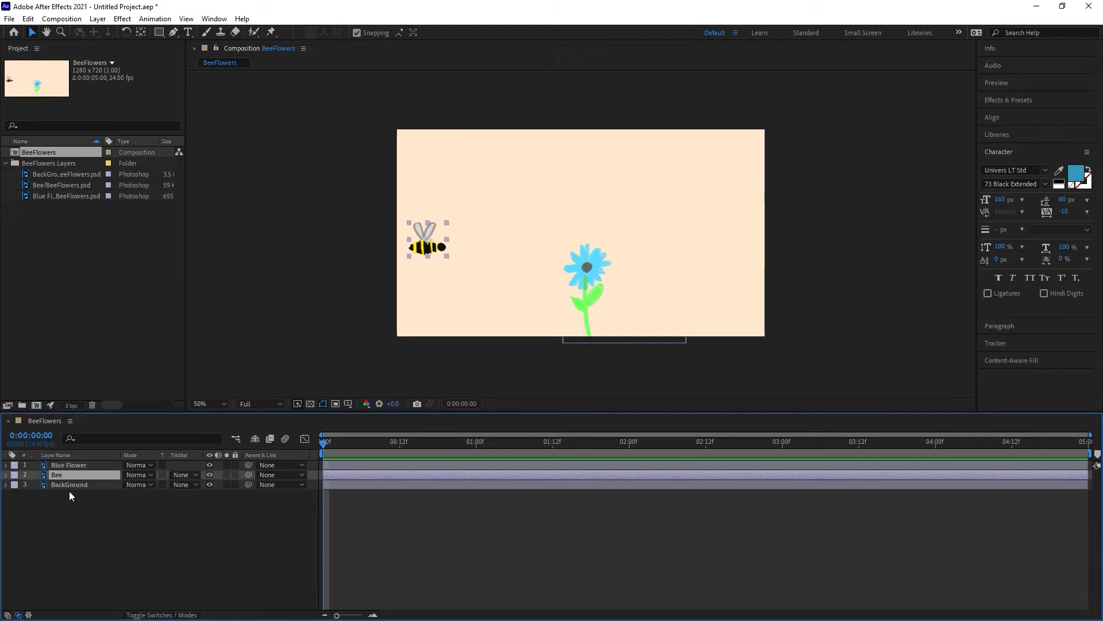
pyautogui.click(72, 486)
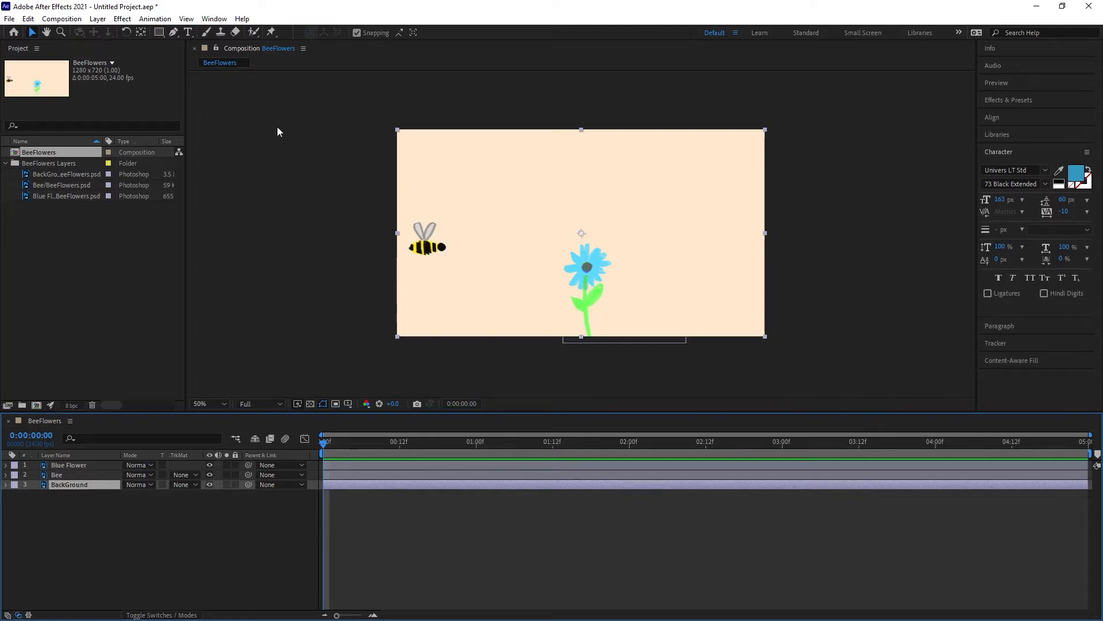
# Import the Buzzing Bee_mixdown audio file from the AE_File Types folder
pyautogui.doubleClick(73, 266)
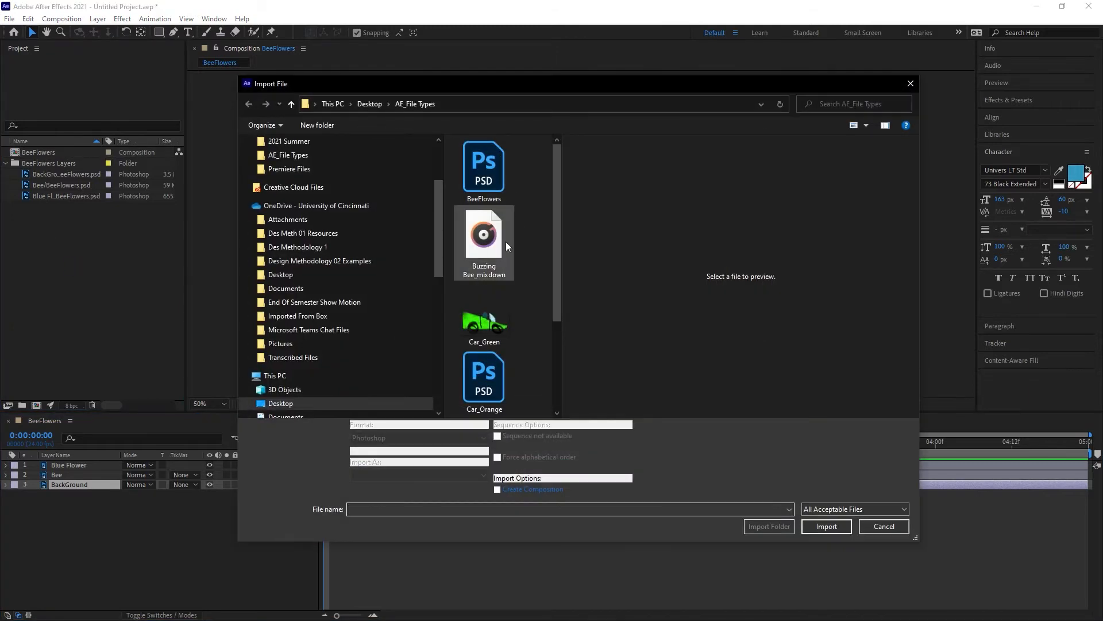
pyautogui.click(483, 251)
pyautogui.click(827, 527)
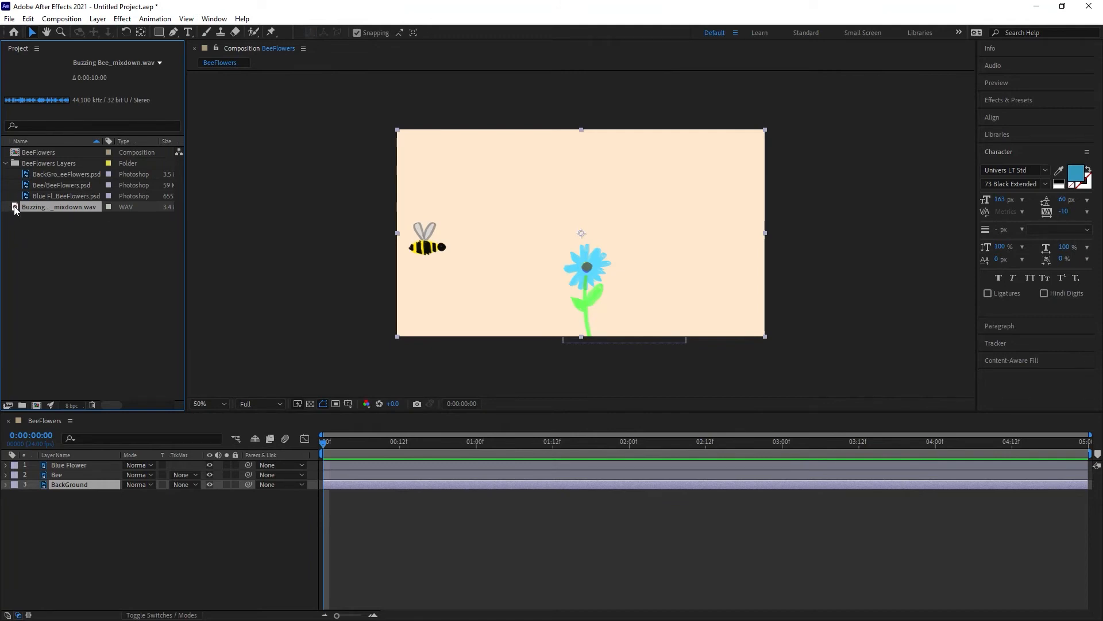
# Open Buzzing Bee_mixdown.wav in the footage viewer, play it back, and close the viewer
pyautogui.doubleClick(15, 208)
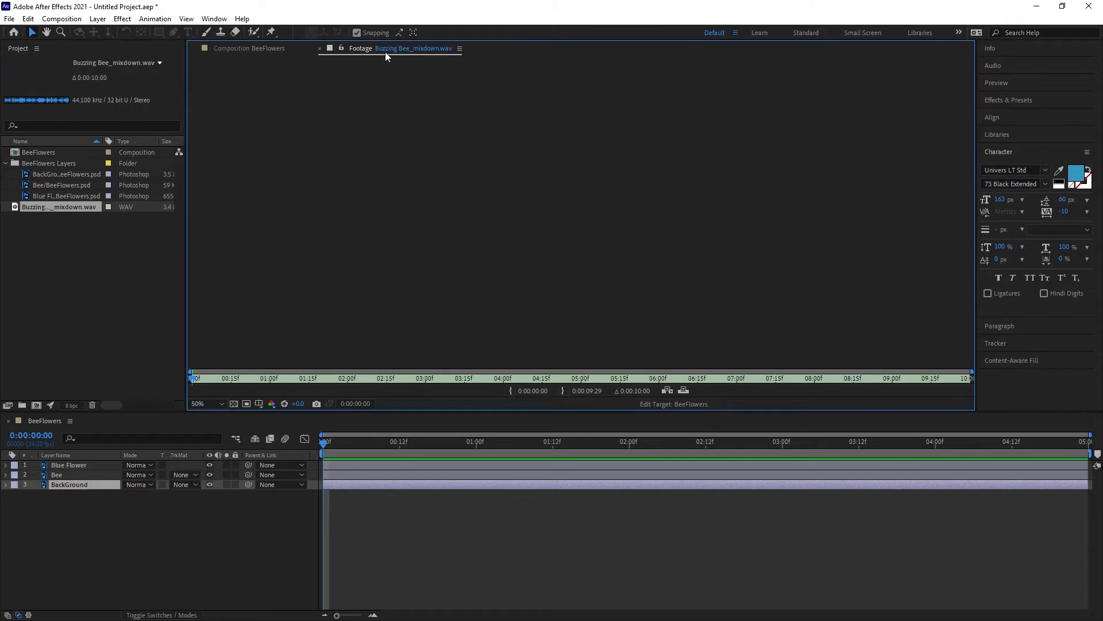
pyautogui.click(250, 47)
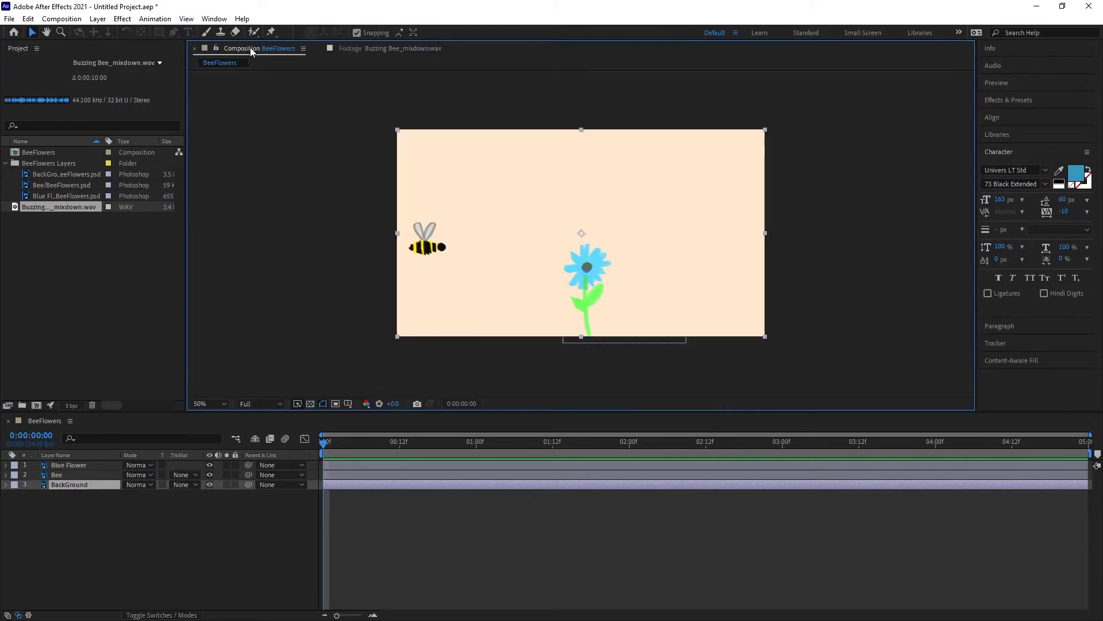
pyautogui.click(377, 50)
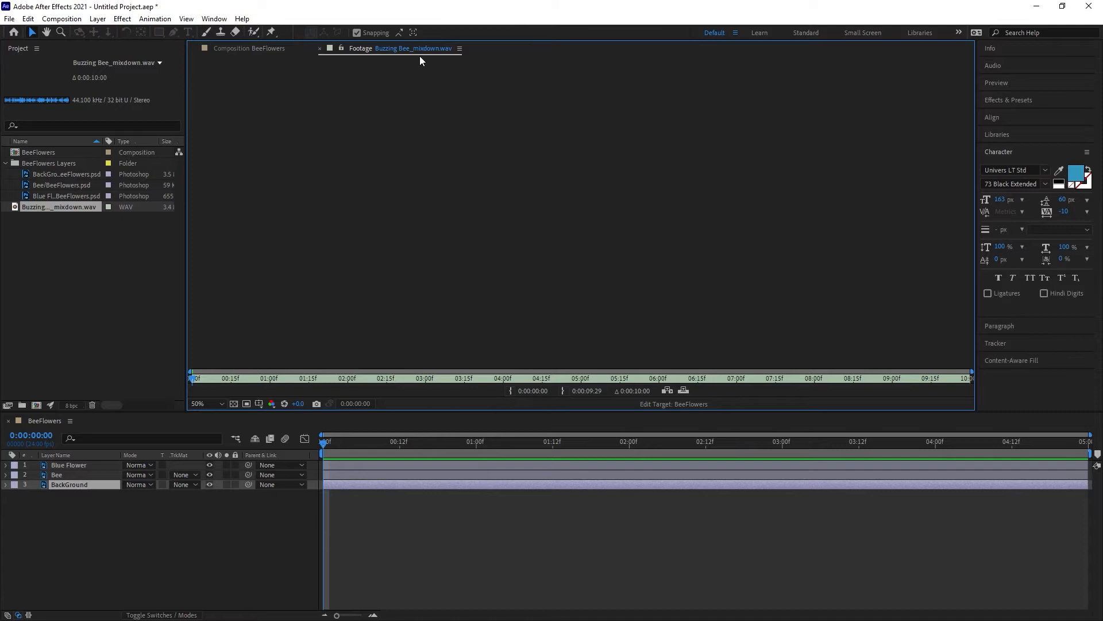
pyautogui.press('space')
pyautogui.press('h')
pyautogui.press('v')
pyautogui.click(319, 49)
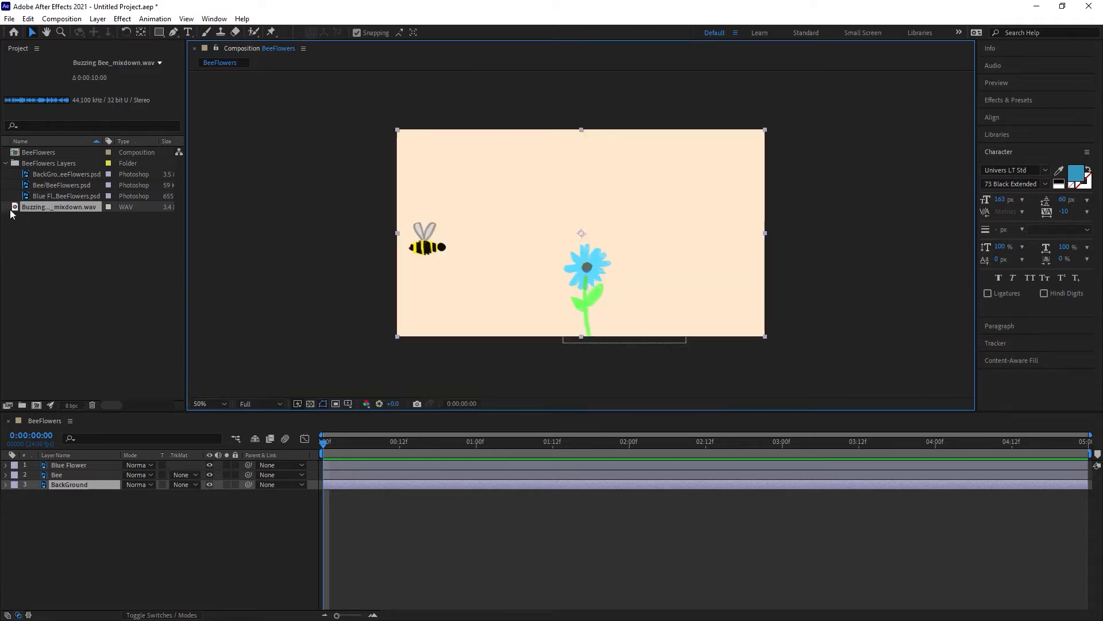
# Add Buzzing Bee_mixdown.wav to the BeeFlowers timeline beneath the BackGround layer and scrub to 0:00:00:13
pyautogui.moveTo(13, 208)
pyautogui.mouseDown()
pyautogui.moveTo(52, 379)
pyautogui.moveTo(59, 562)
pyautogui.mouseUp()
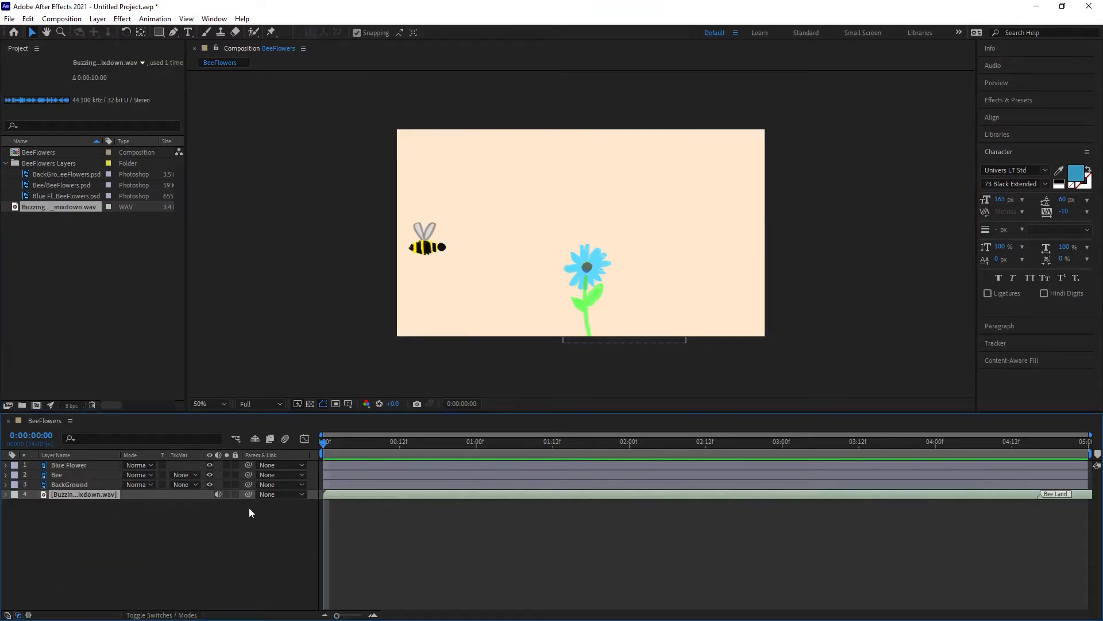
pyautogui.moveTo(811, 450); pyautogui.dragTo(406, 472)
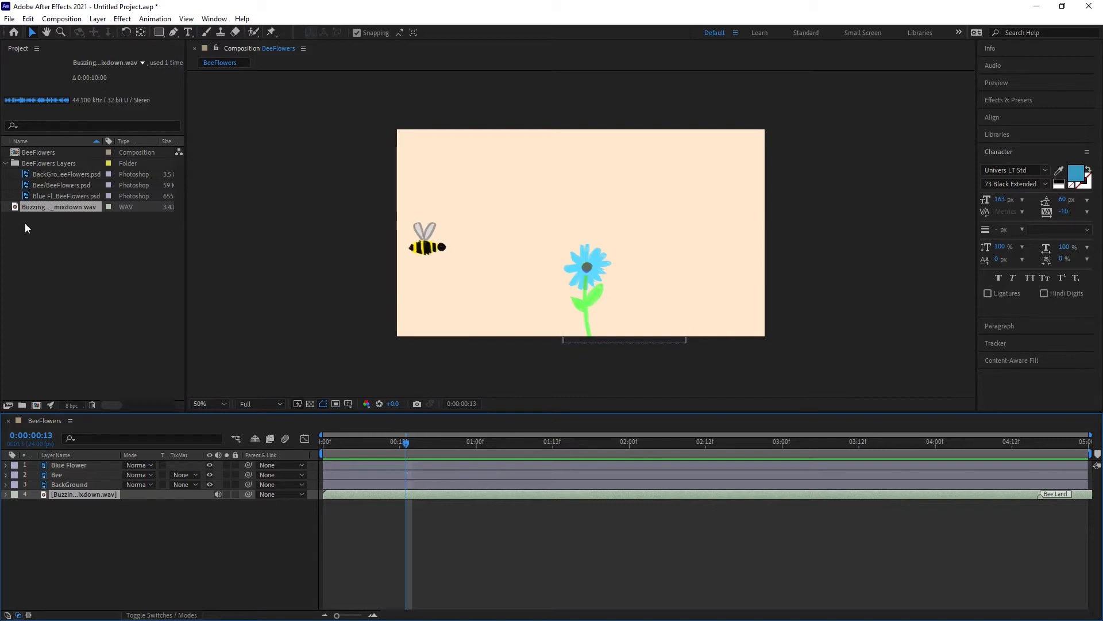
pyautogui.click(47, 208)
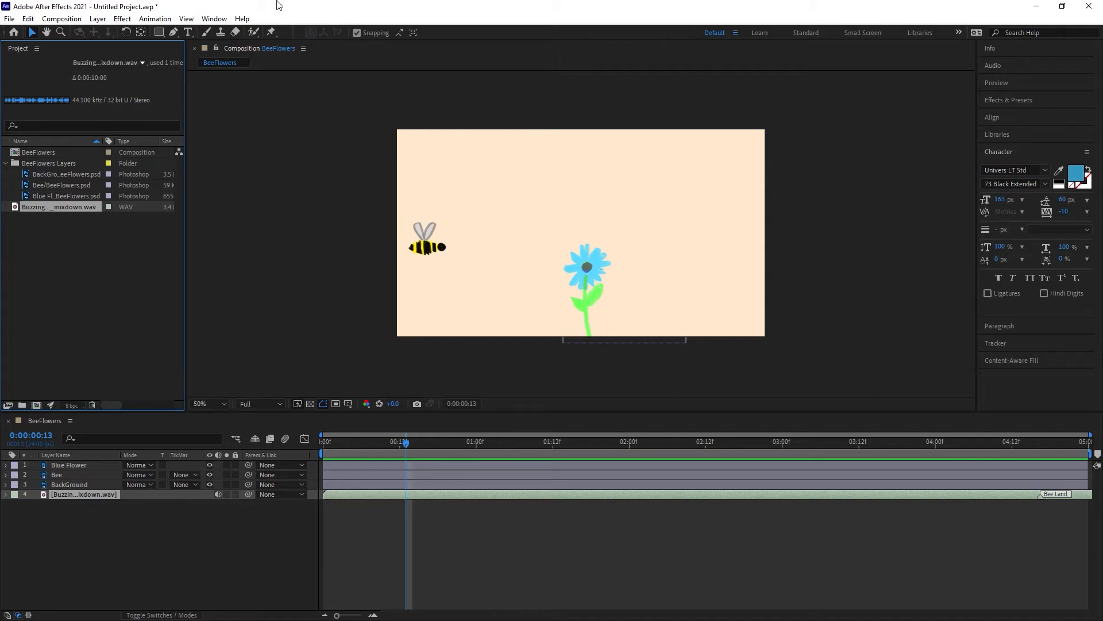
# Set the BeeFlowers composition's duration to 10 seconds in its composition settings
pyautogui.click(144, 546)
pyautogui.click(122, 373)
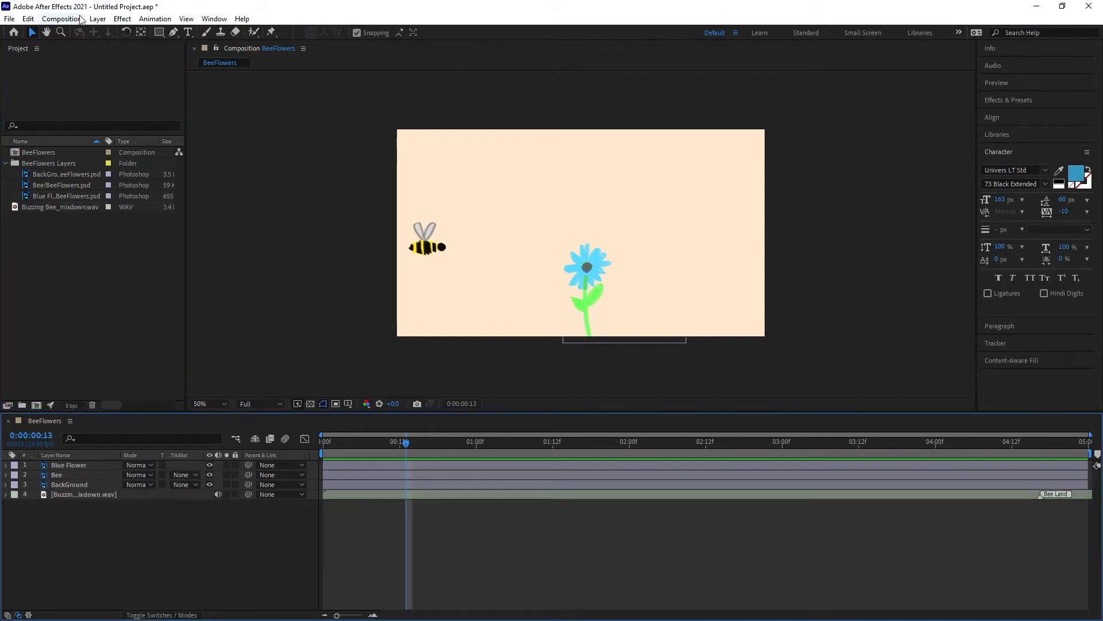
pyautogui.click(356, 135)
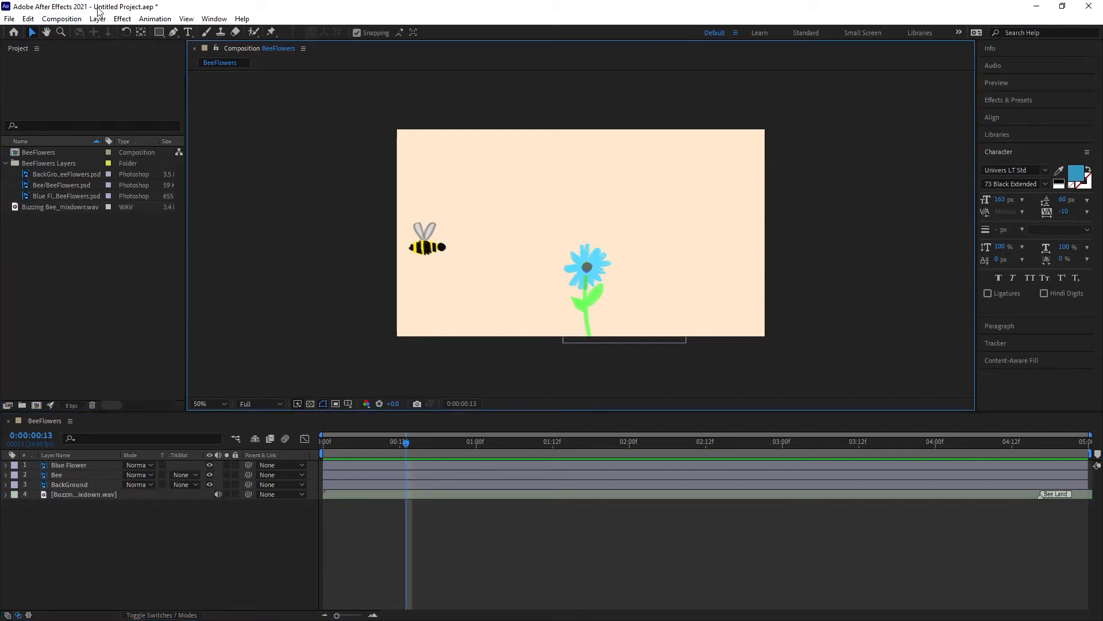
pyautogui.click(62, 18)
pyautogui.click(80, 49)
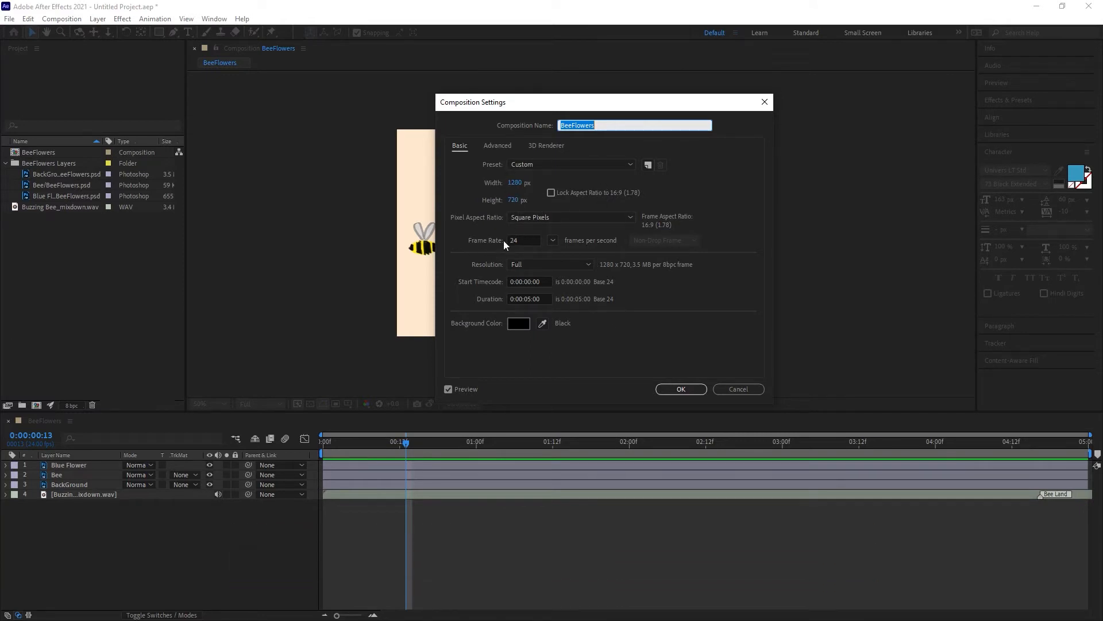
pyautogui.click(540, 299)
pyautogui.write('10')
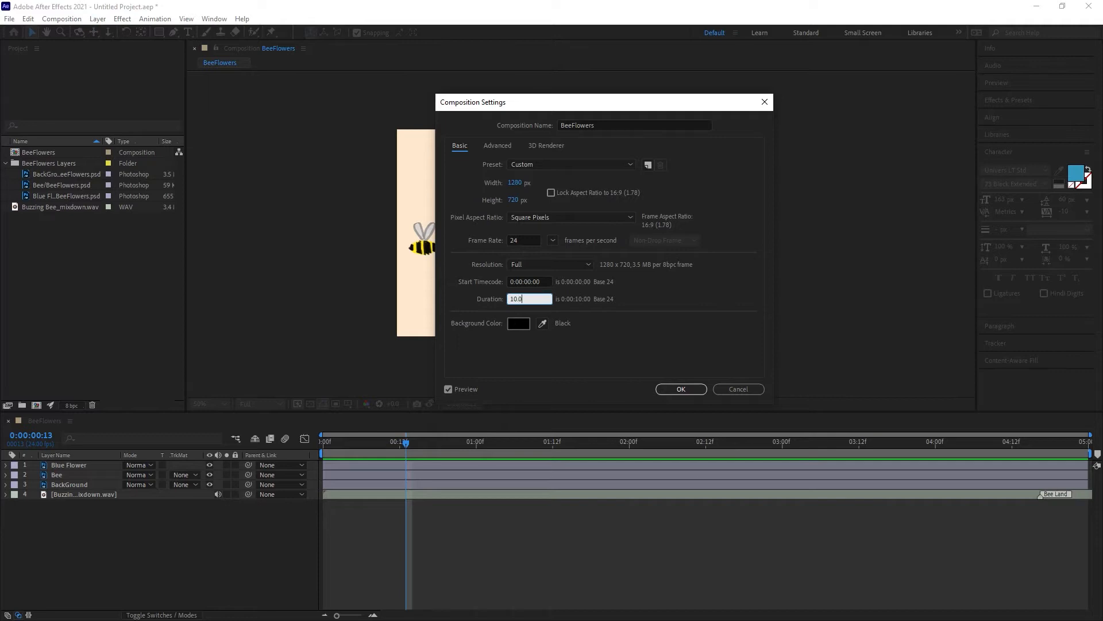
pyautogui.click(681, 386)
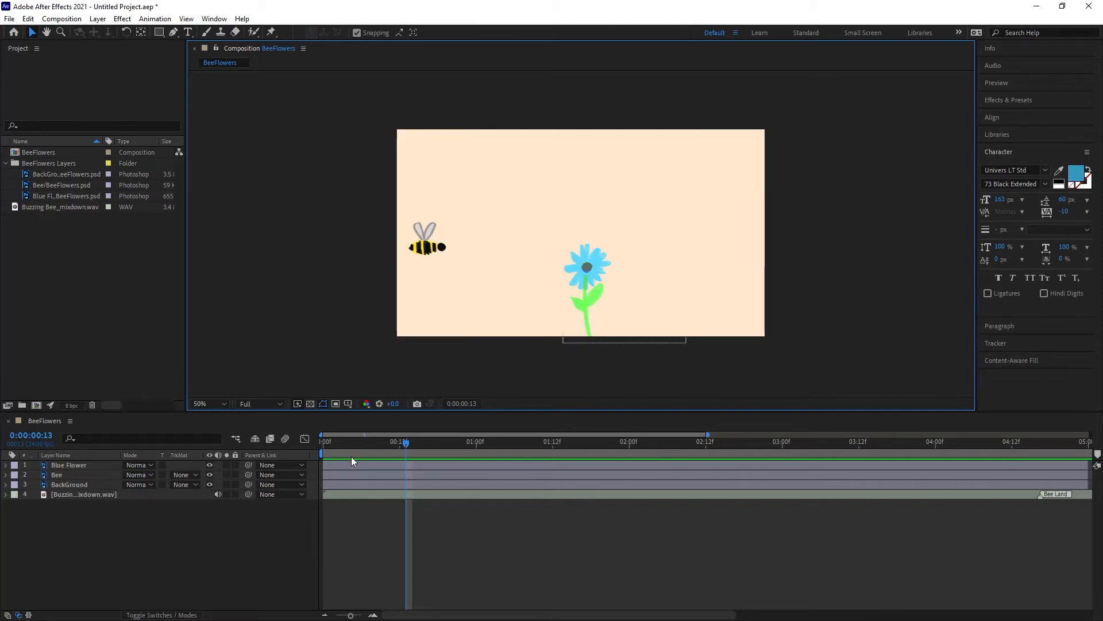
# Return the playhead to the start and zoom the timeline out to fit the composition's full duration
pyautogui.moveTo(408, 450); pyautogui.dragTo(60, 503)
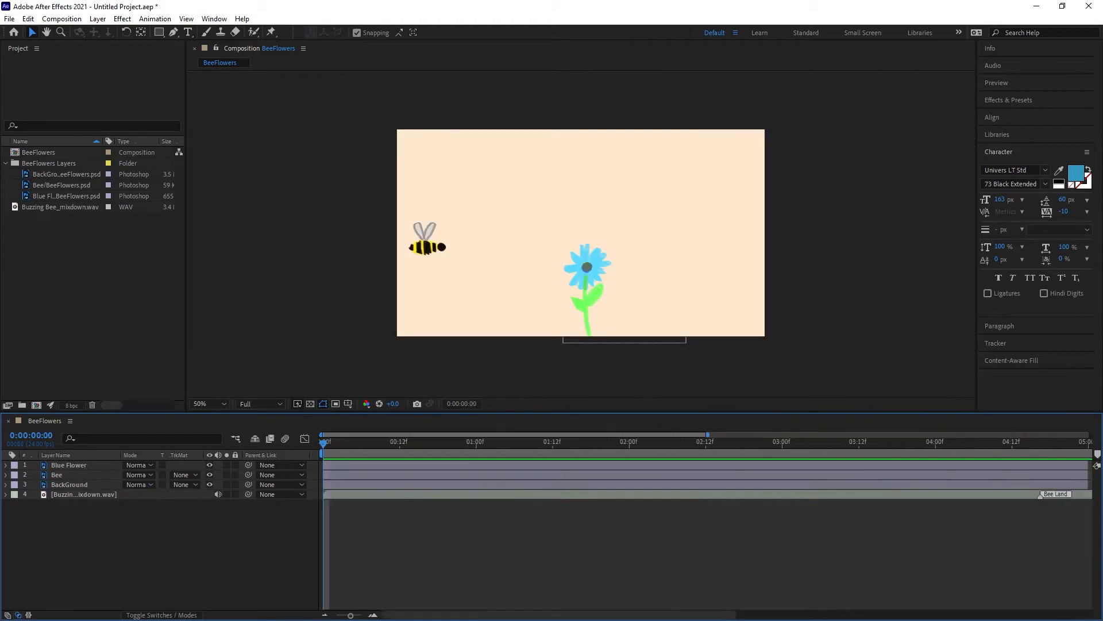
pyautogui.moveTo(434, 618)
pyautogui.mouseDown()
pyautogui.moveTo(689, 618)
pyautogui.moveTo(337, 615)
pyautogui.mouseUp()
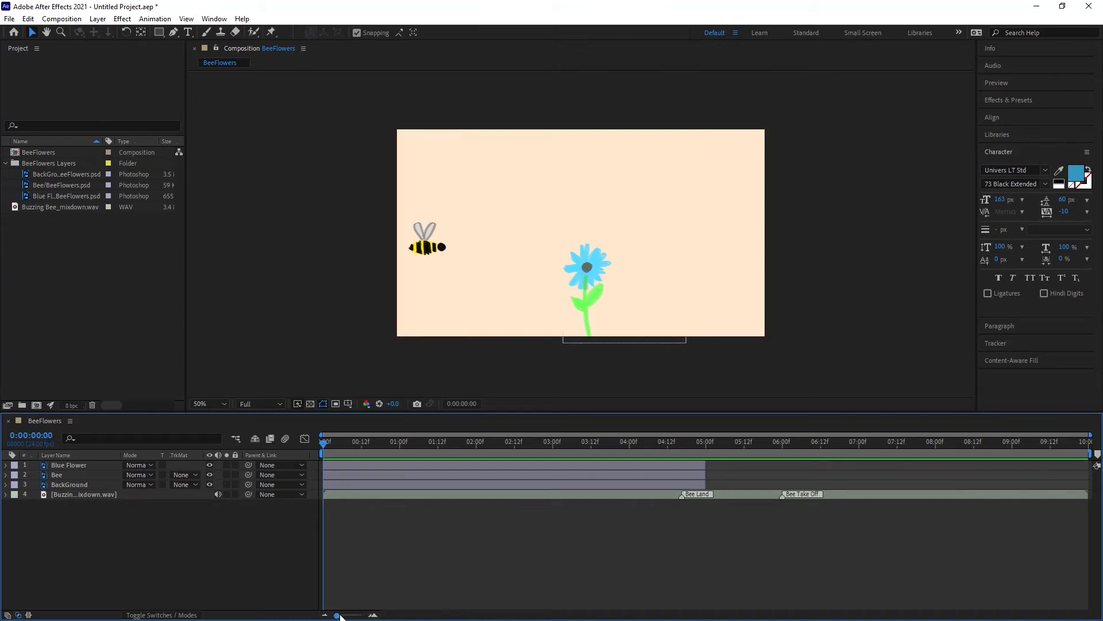
pyautogui.moveTo(338, 616); pyautogui.dragTo(401, 619)
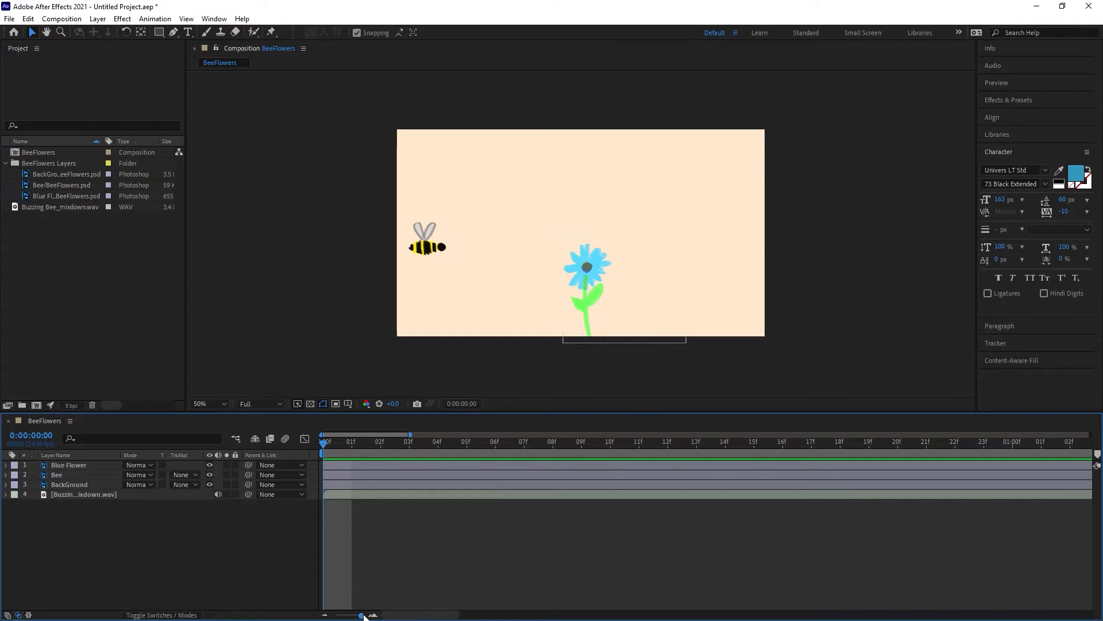
pyautogui.press(';')
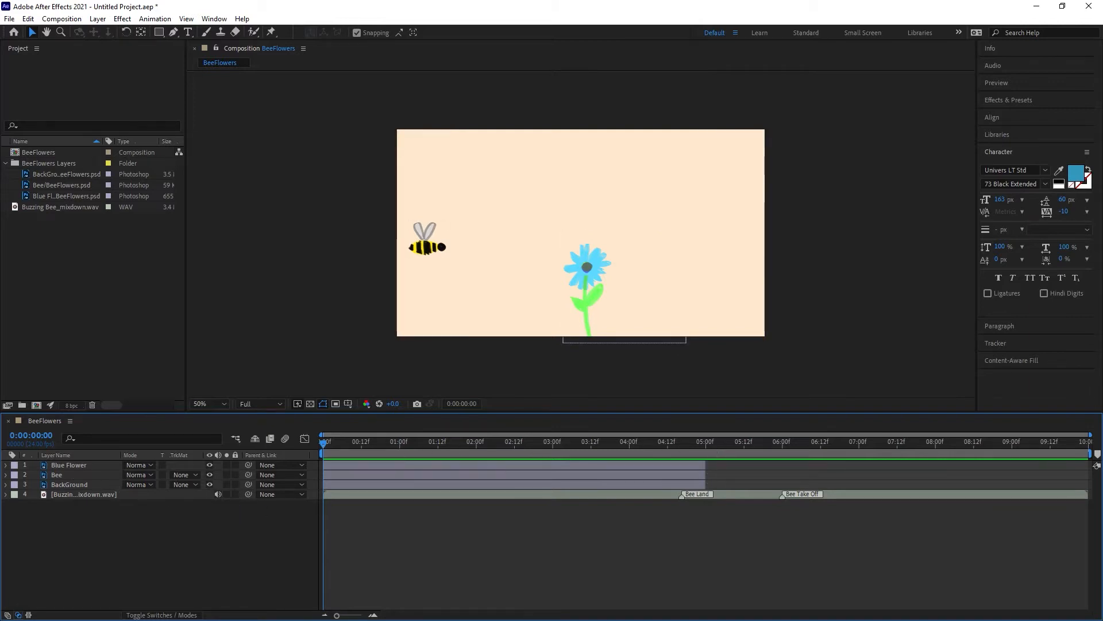
# Try extending the end of the Blue Flower layer to about 6:17, and undo the extension
pyautogui.moveTo(707, 465); pyautogui.dragTo(837, 465)
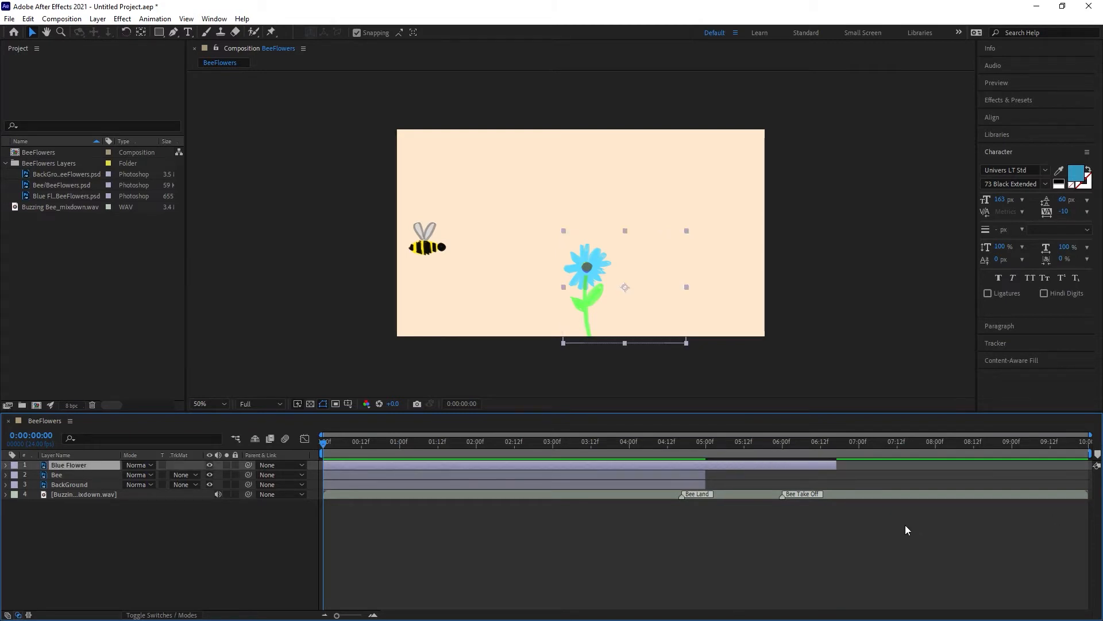
pyautogui.hotkey('ctrl', 'z')
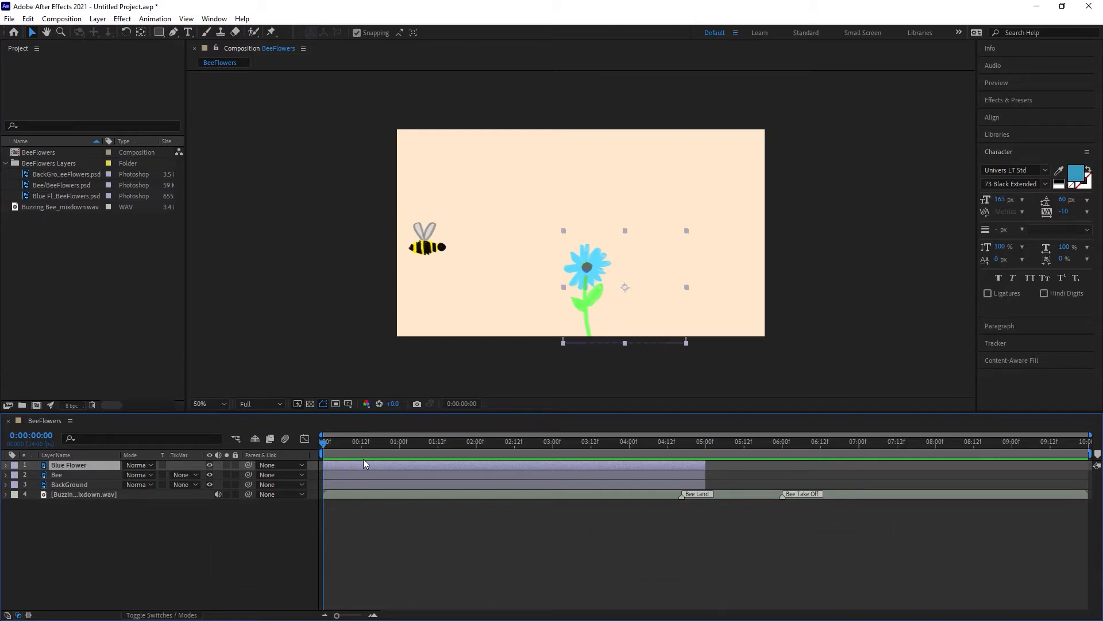
# Extend the Blue Flower, Bee and BackGround layers to the end of the composition at 0:00:09:23
pyautogui.press('End')
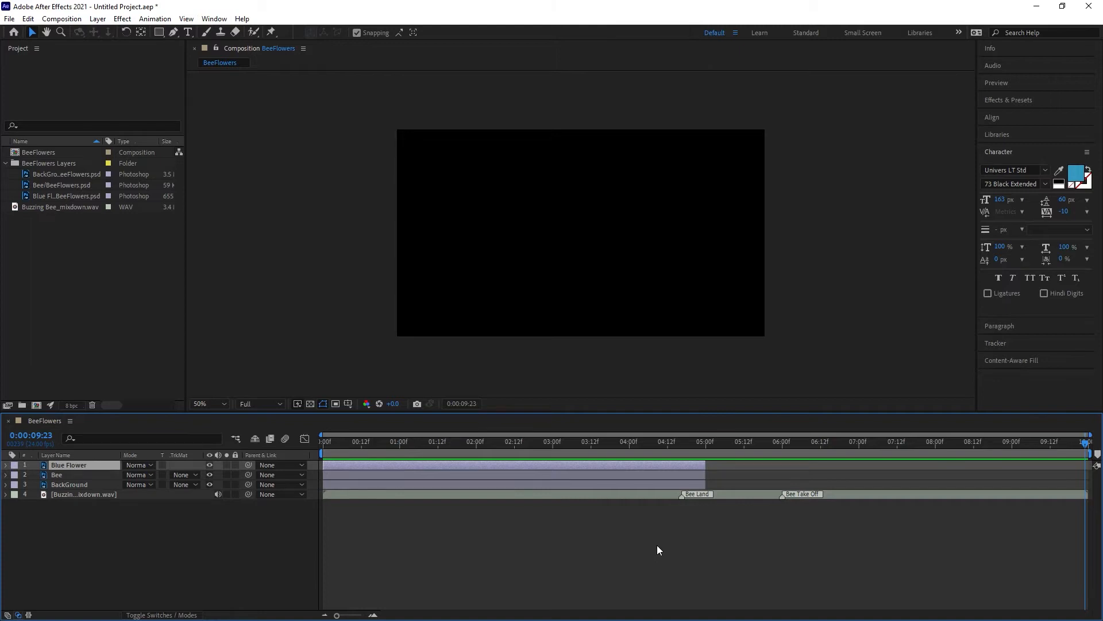
pyautogui.hotkey('alt', ']')
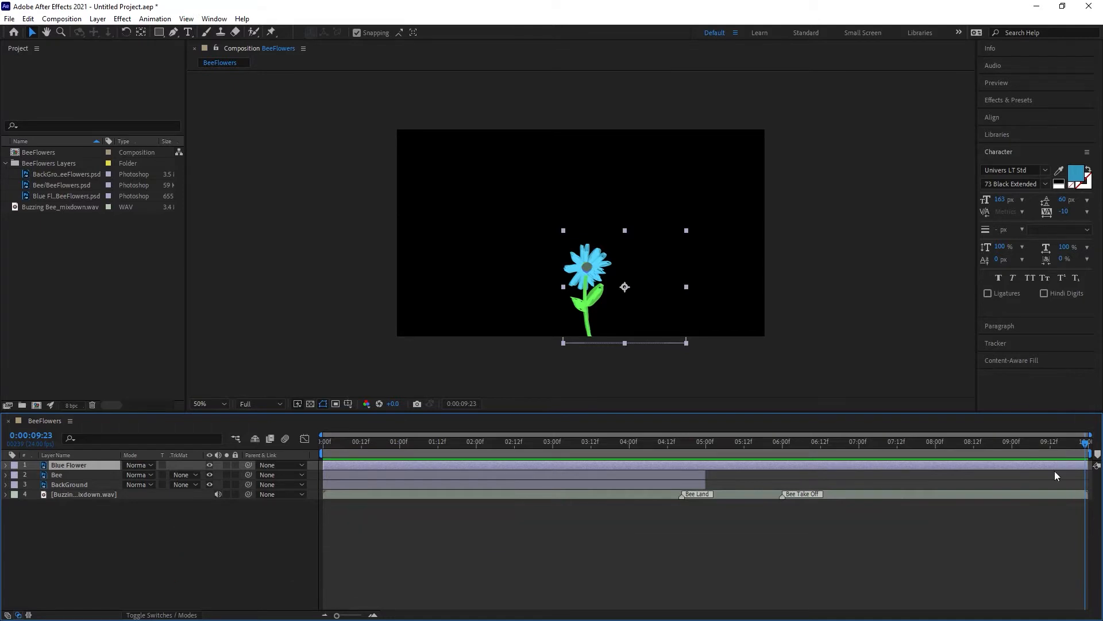
pyautogui.click(66, 476)
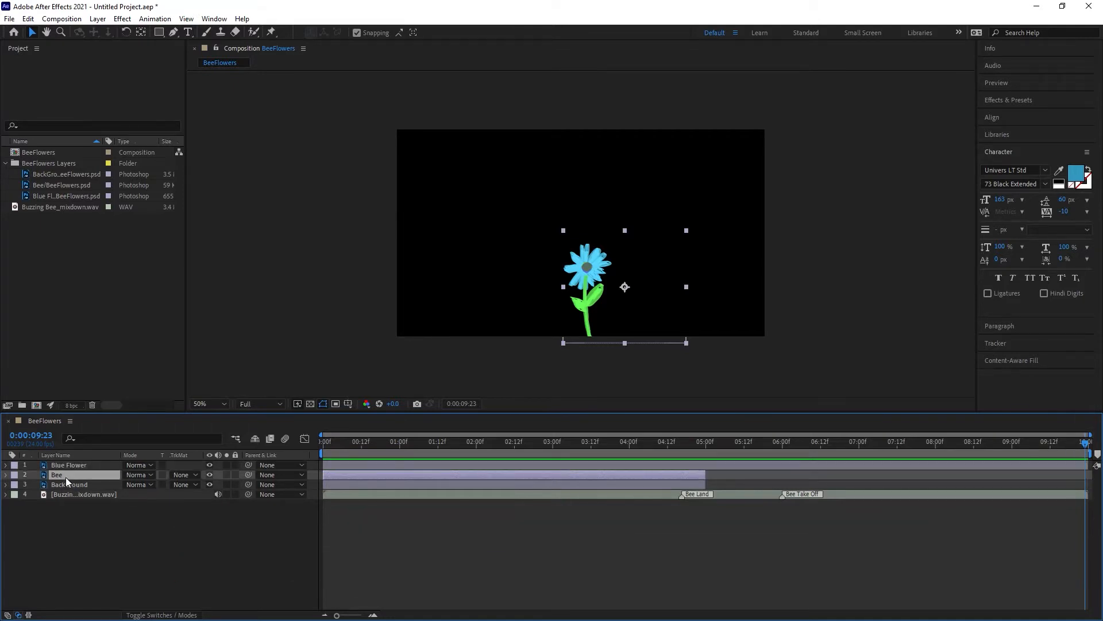
pyautogui.keyDown('shift'); pyautogui.click(70, 483); pyautogui.keyUp('shift')
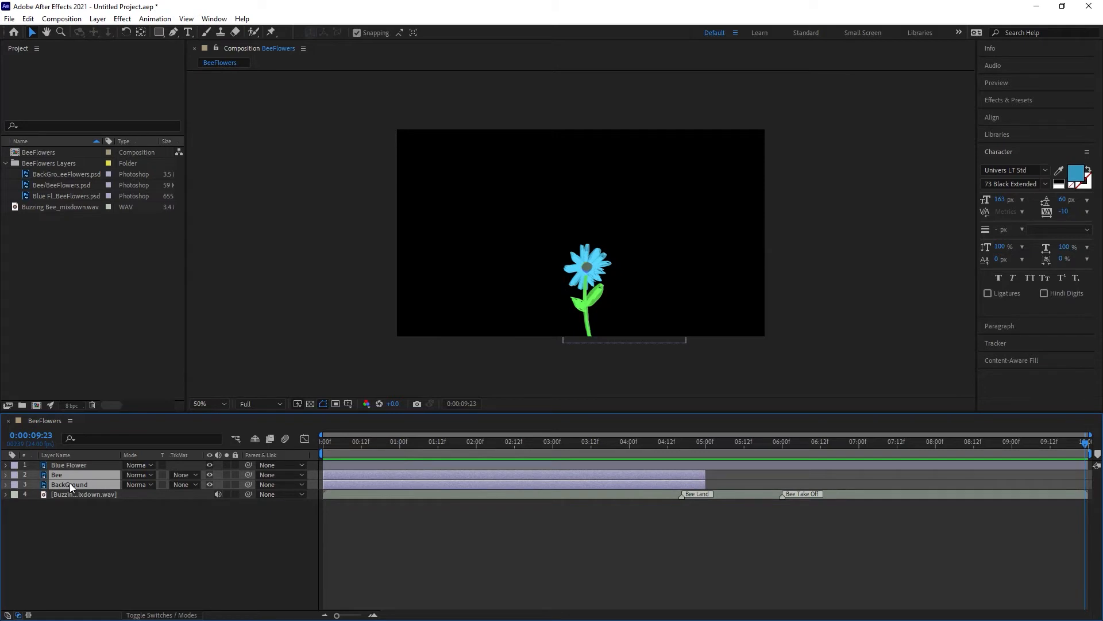
pyautogui.hotkey('alt', ']')
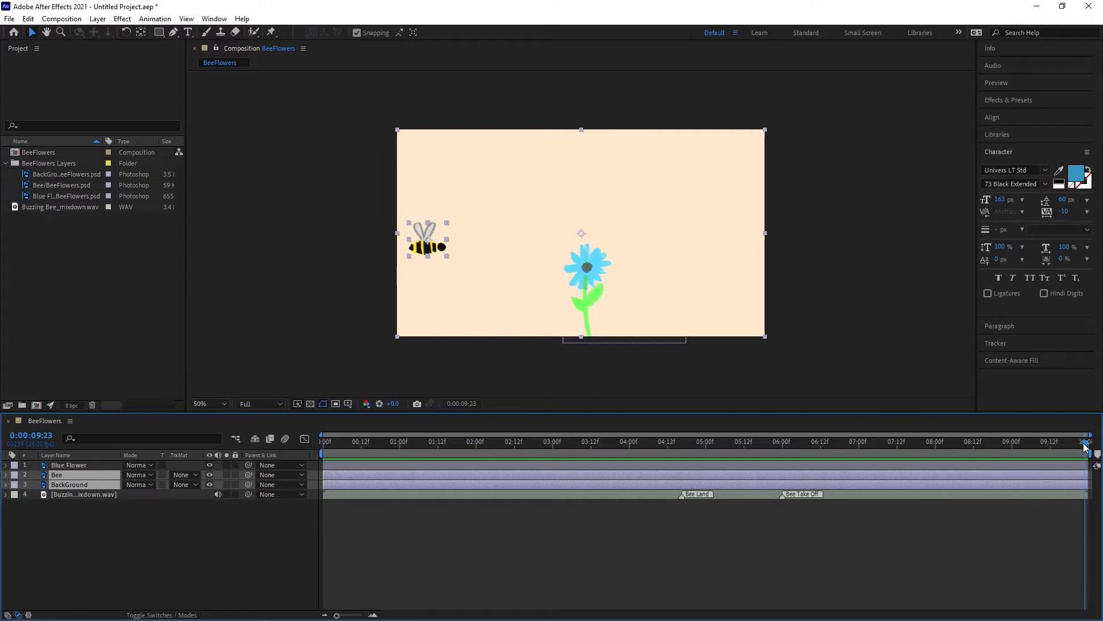
# Play the composition from the start and again from the Bee Take Off marker at 0:00:06:00 to check the audio cues
pyautogui.press('Home')
pyautogui.press('space')
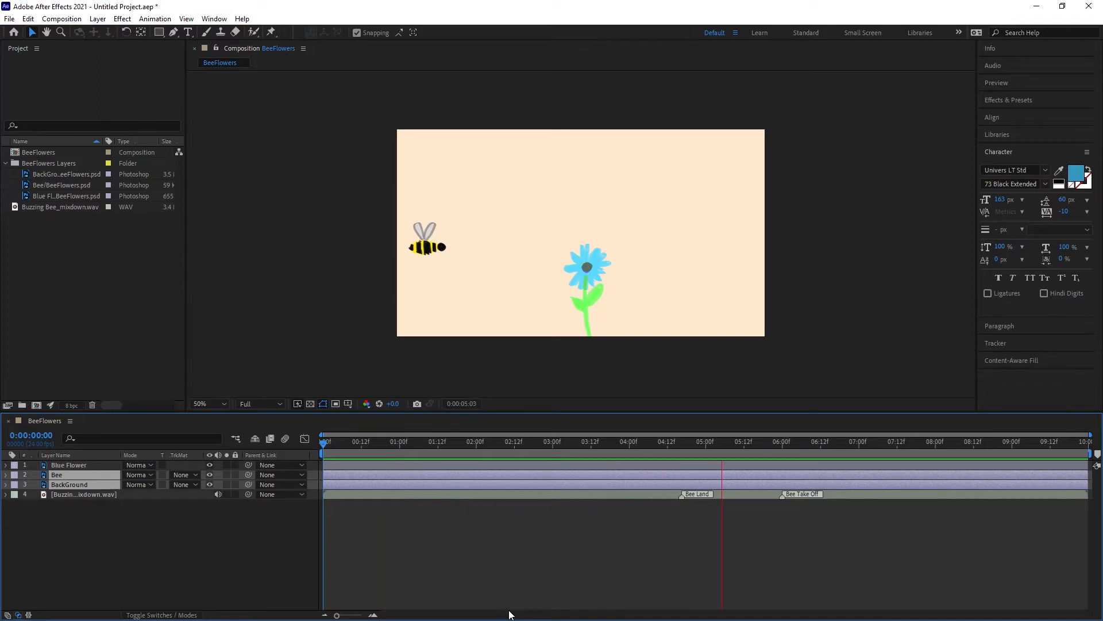
pyautogui.press('space')
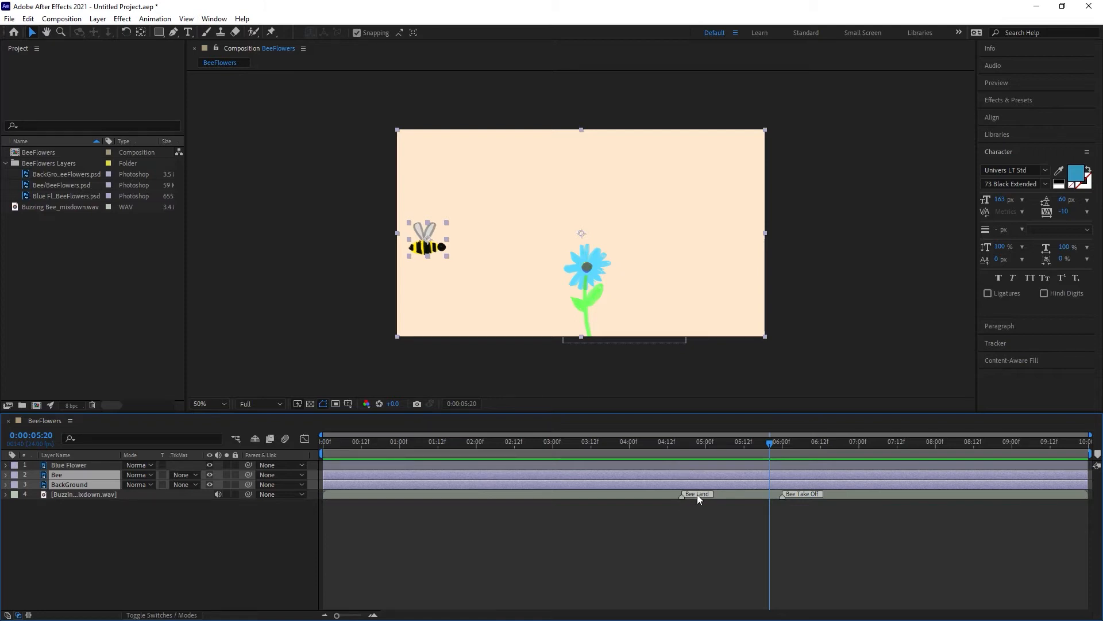
pyautogui.press('space')
pyautogui.press('space')
pyautogui.moveTo(784, 449); pyautogui.dragTo(785, 448)
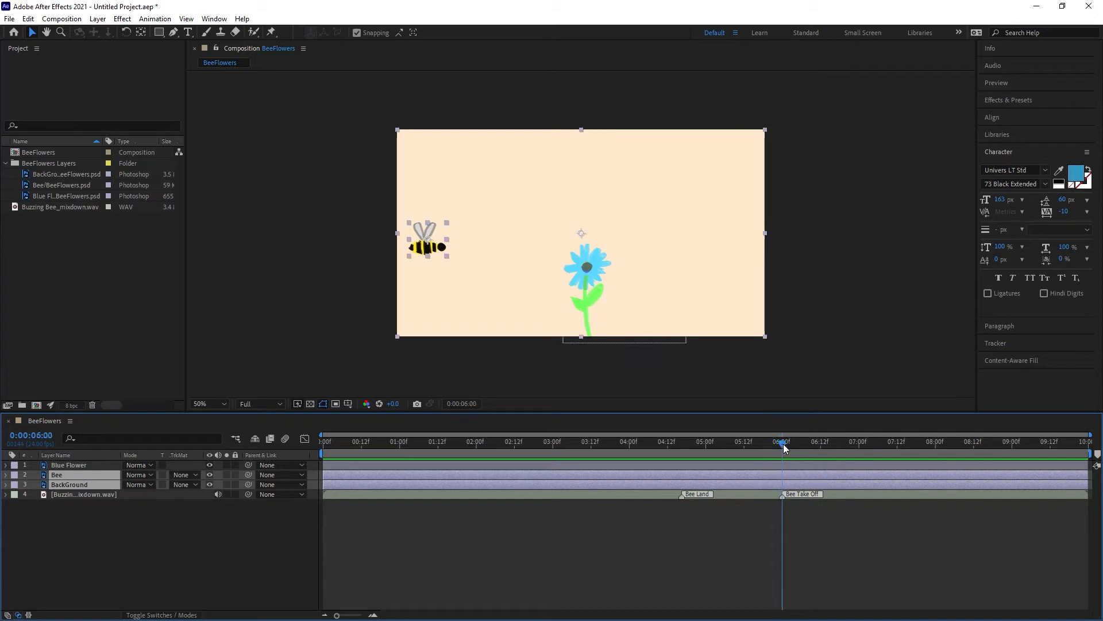
pyautogui.press('space')
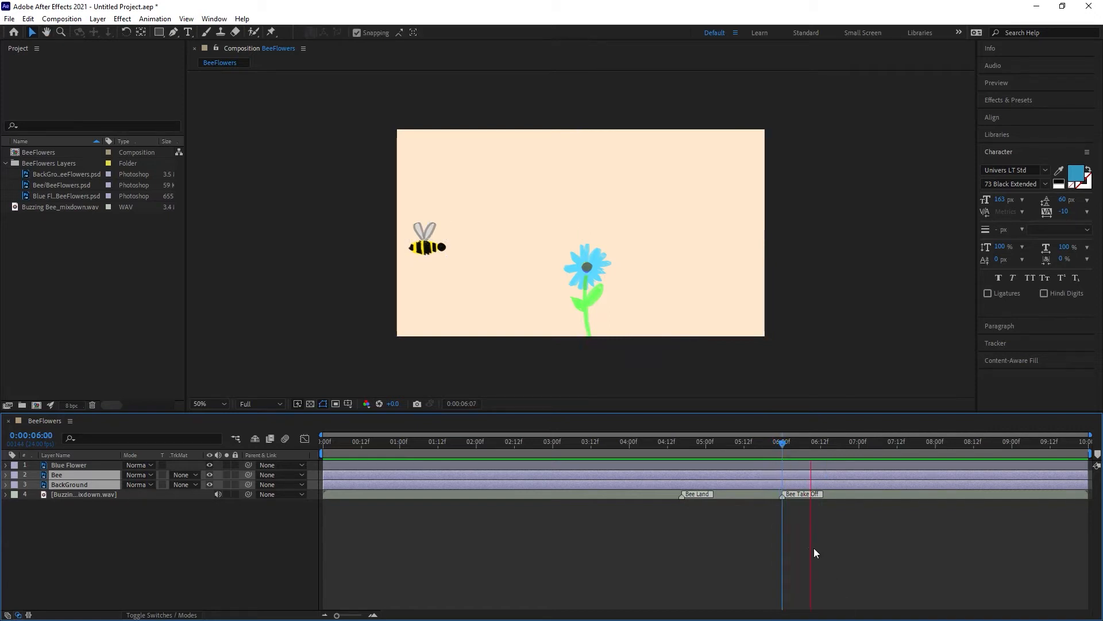
pyautogui.press('space')
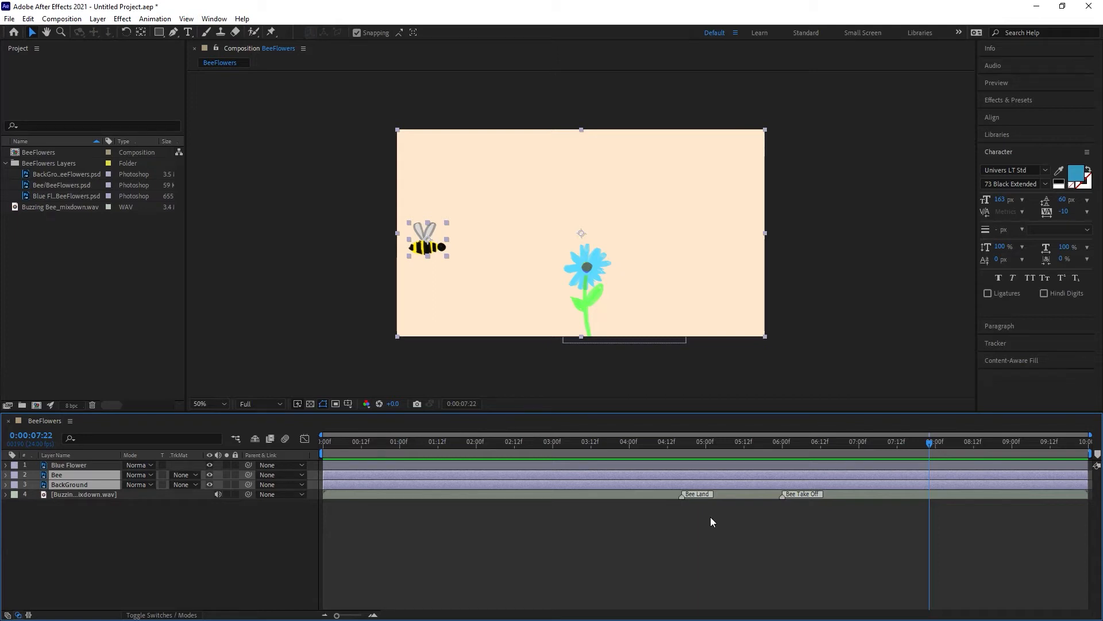
# Return the playhead to the start and move the Blue Flower layer's anchor point to the base of the stem
pyautogui.moveTo(826, 444); pyautogui.dragTo(292, 494)
pyautogui.click(592, 271)
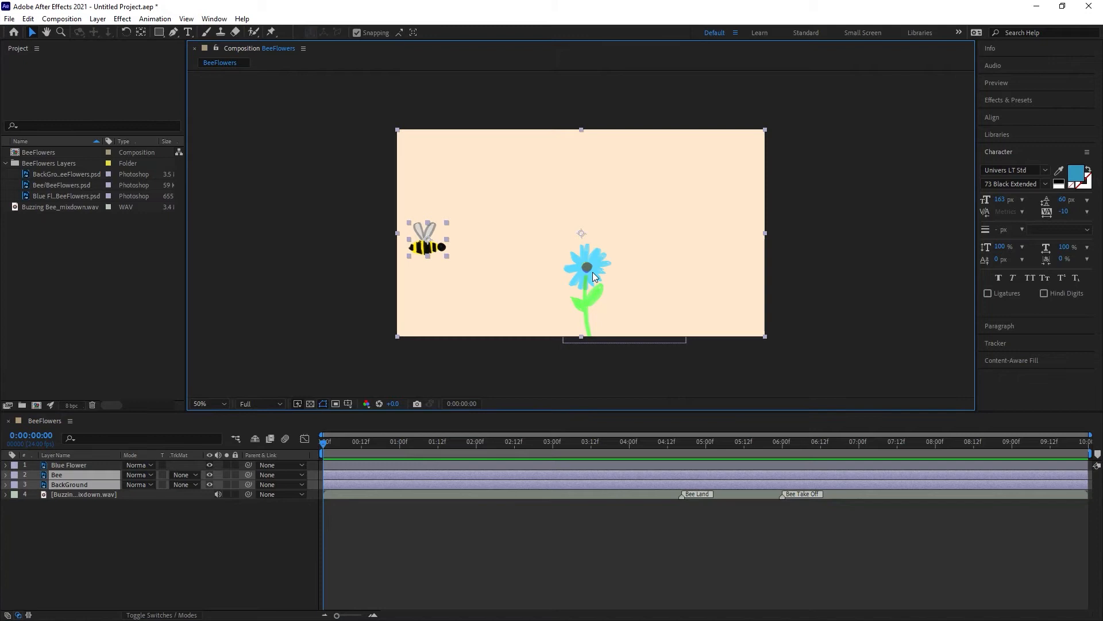
pyautogui.click(67, 464)
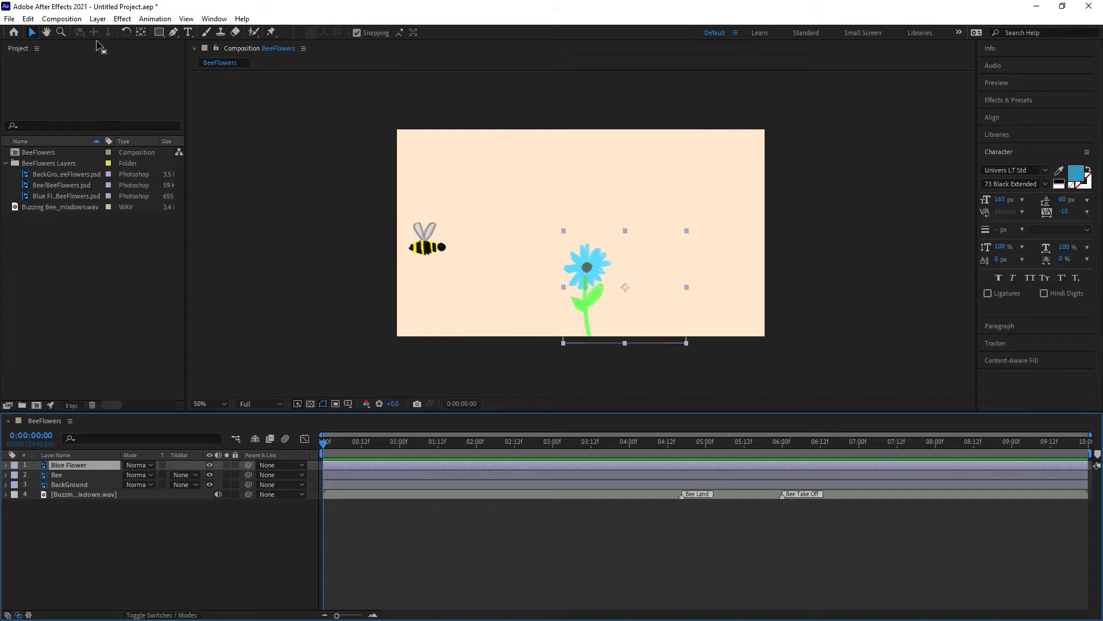
pyautogui.click(141, 34)
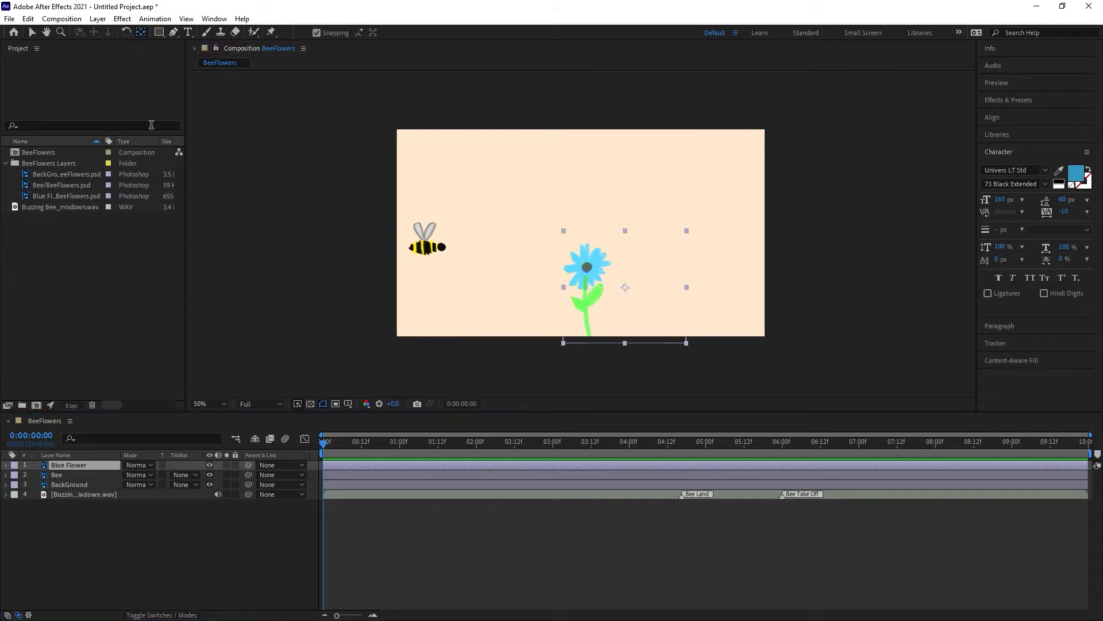
pyautogui.moveTo(626, 293); pyautogui.dragTo(631, 343)
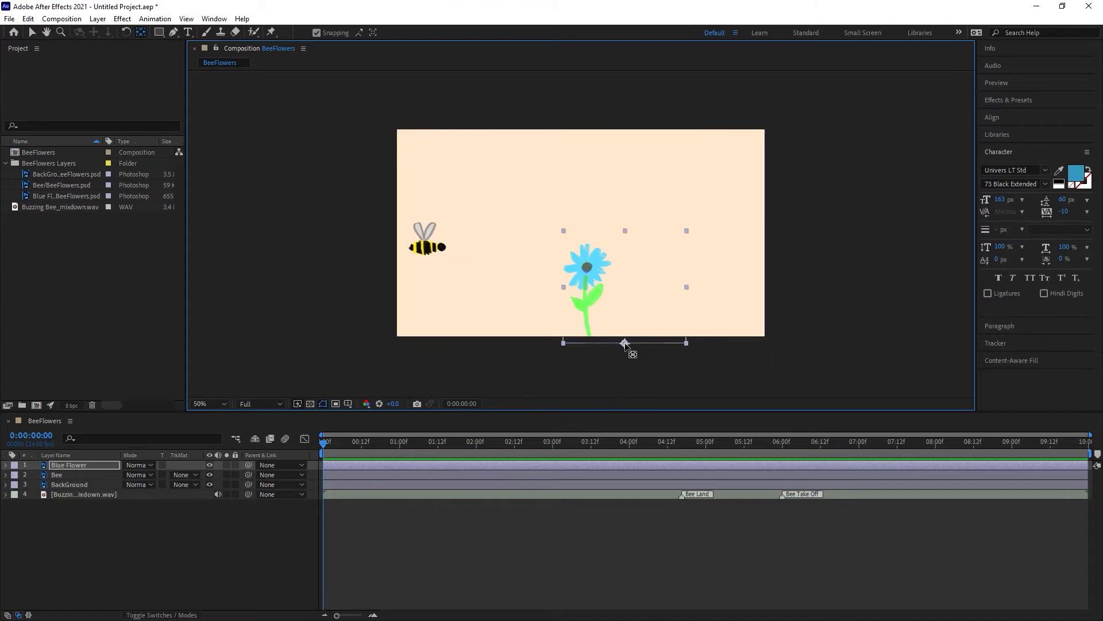
pyautogui.moveTo(622, 343); pyautogui.dragTo(590, 343)
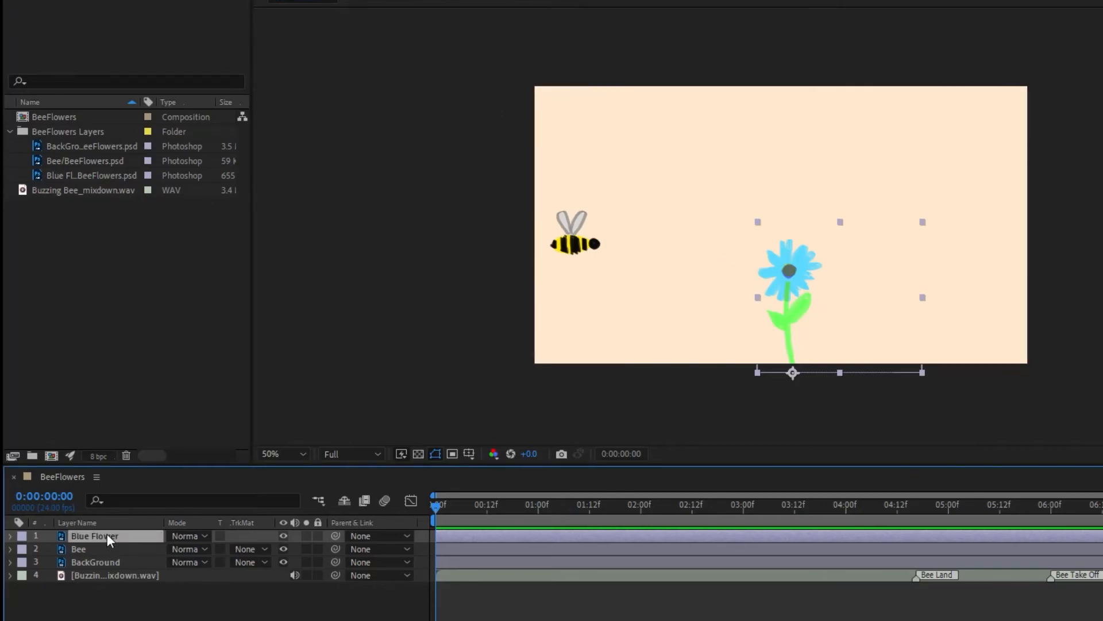
# Test the Blue Flower's scale at 20%, start keyframing it at 0:00:00:00, and set that keyframe to 0%
pyautogui.press('s')
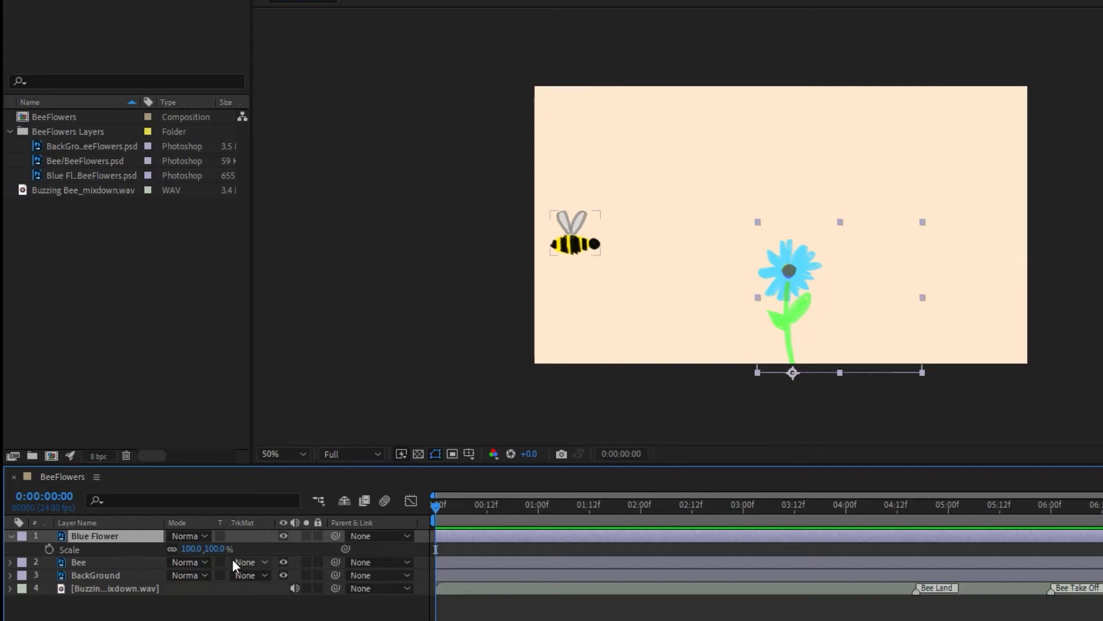
pyautogui.moveTo(225, 547)
pyautogui.mouseDown()
pyautogui.moveTo(154, 556)
pyautogui.moveTo(262, 549)
pyautogui.moveTo(218, 550)
pyautogui.mouseUp()
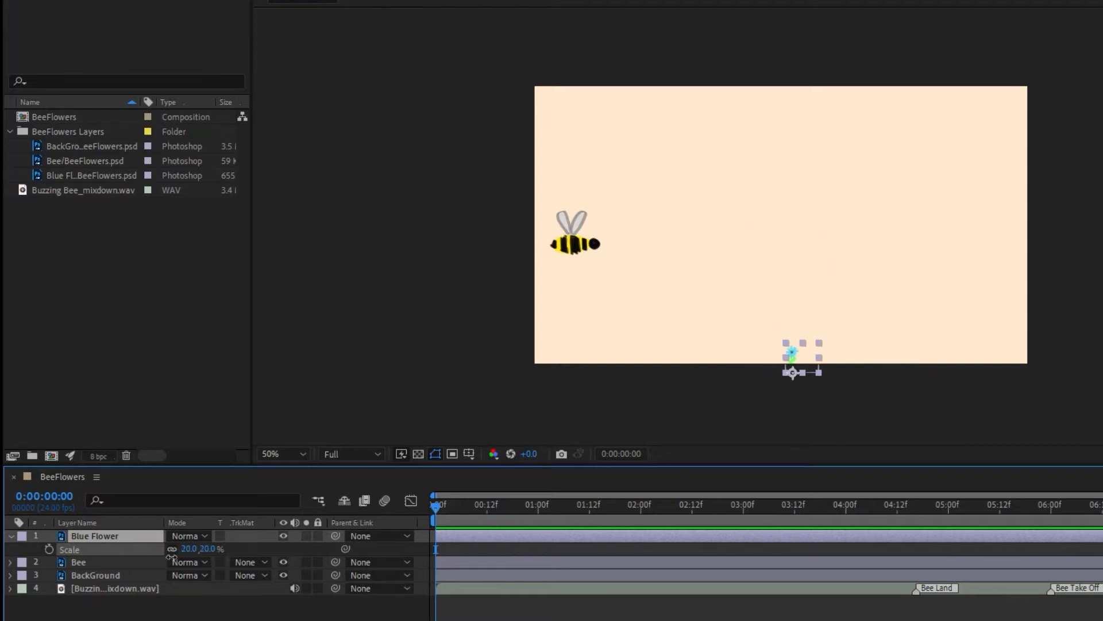
pyautogui.click(50, 549)
pyautogui.click(191, 549)
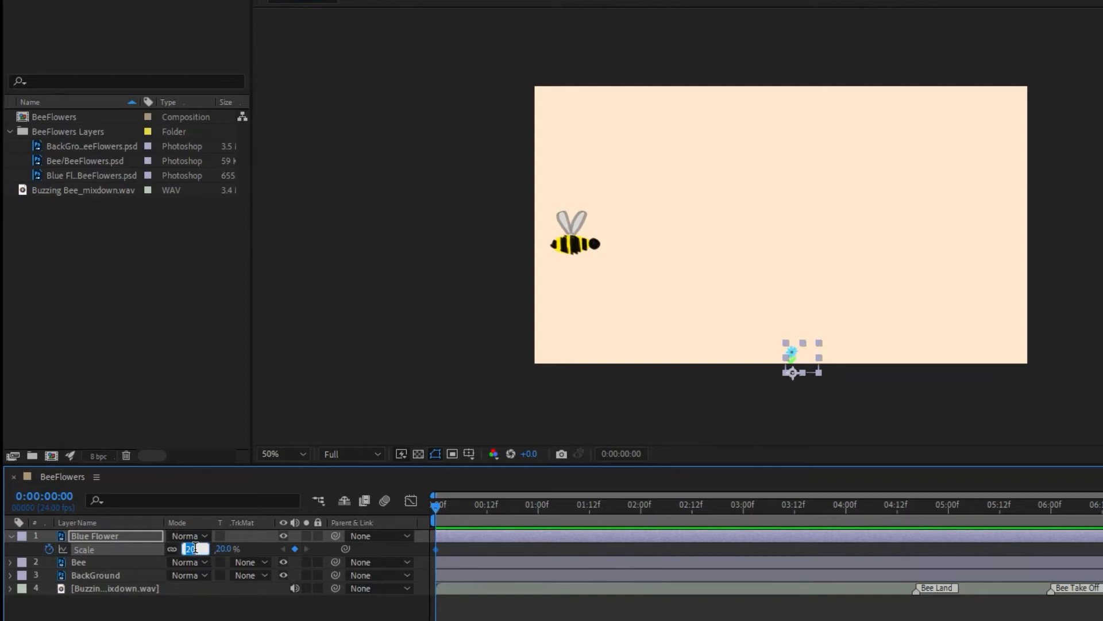
pyautogui.write('0')
pyautogui.press('Return')
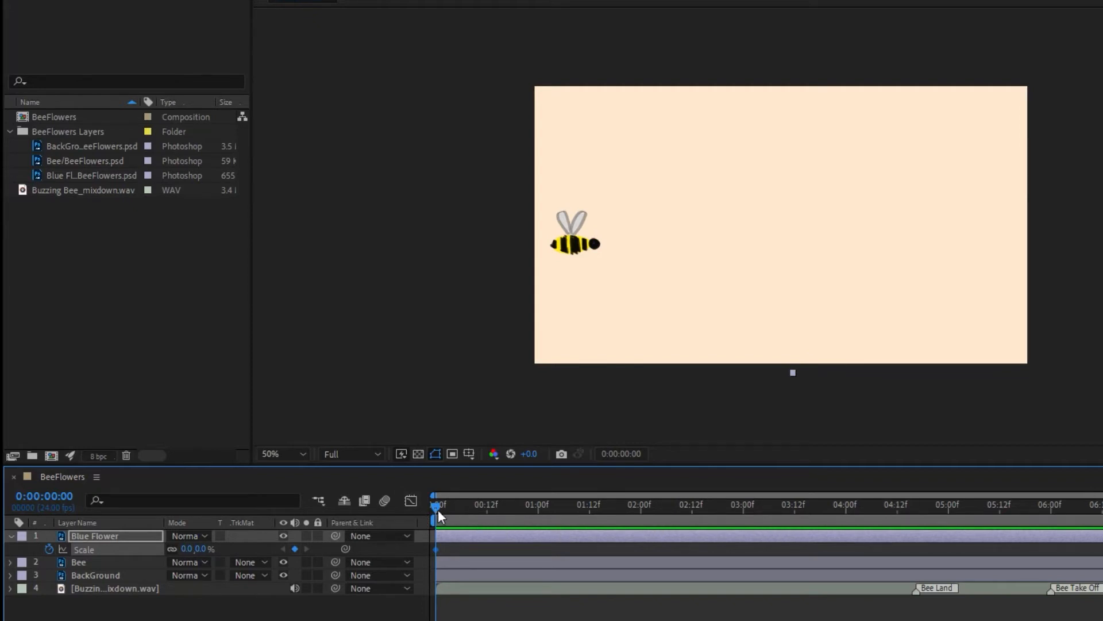
# Keyframe the Blue Flower's scale at 100% at 0:00:00:12 and preview the growth from the start
pyautogui.moveTo(437, 507); pyautogui.dragTo(489, 528)
pyautogui.write('100')
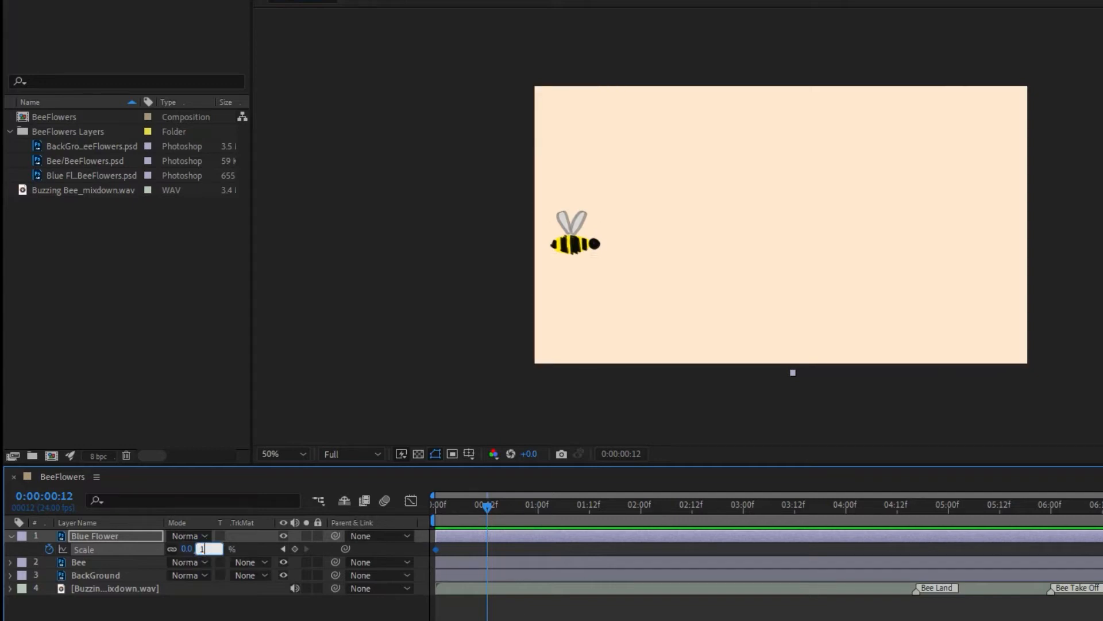
pyautogui.press('Return')
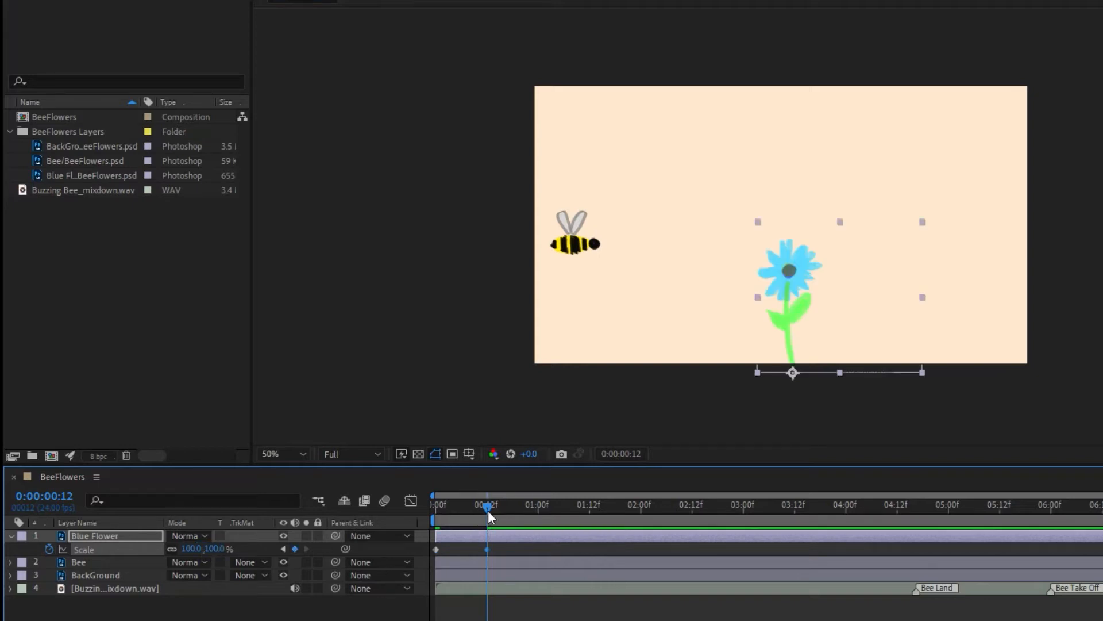
pyautogui.press('Home')
pyautogui.press('space')
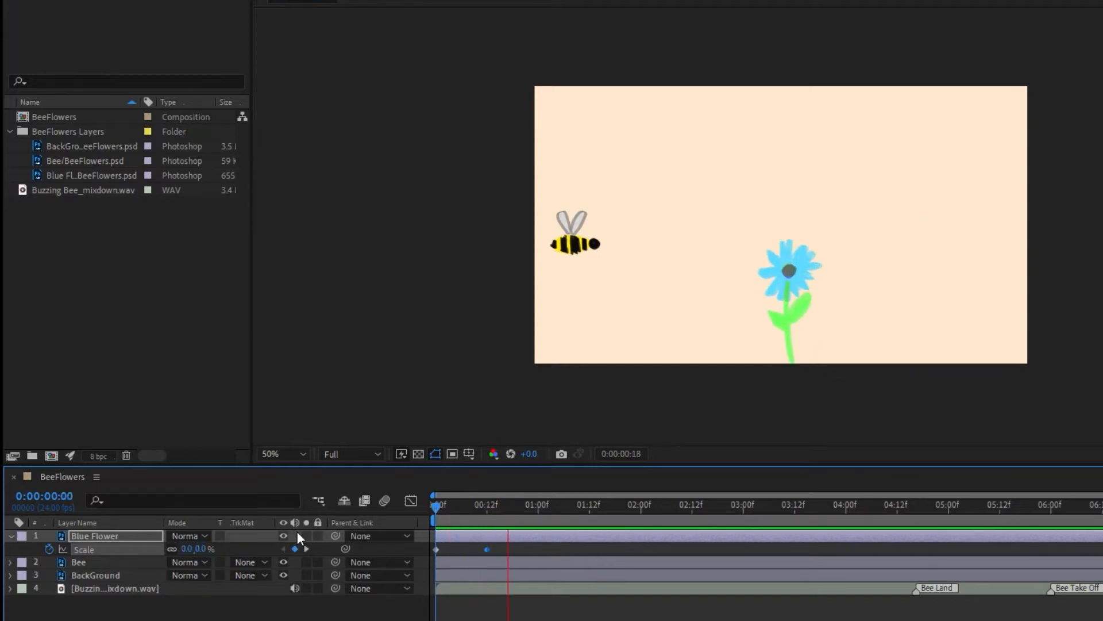
pyautogui.press('space')
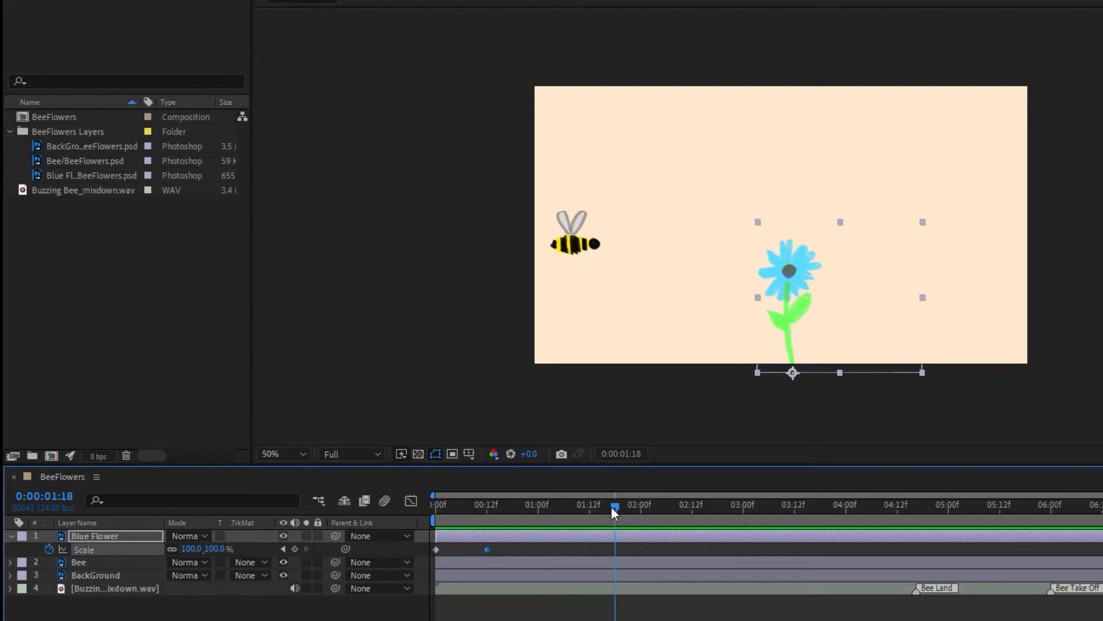
# Change the Blue Flower's scale keyframe at 0:00:00:12 to 105%
pyautogui.moveTo(615, 505); pyautogui.dragTo(488, 557)
pyautogui.click(217, 548)
pyautogui.write('105')
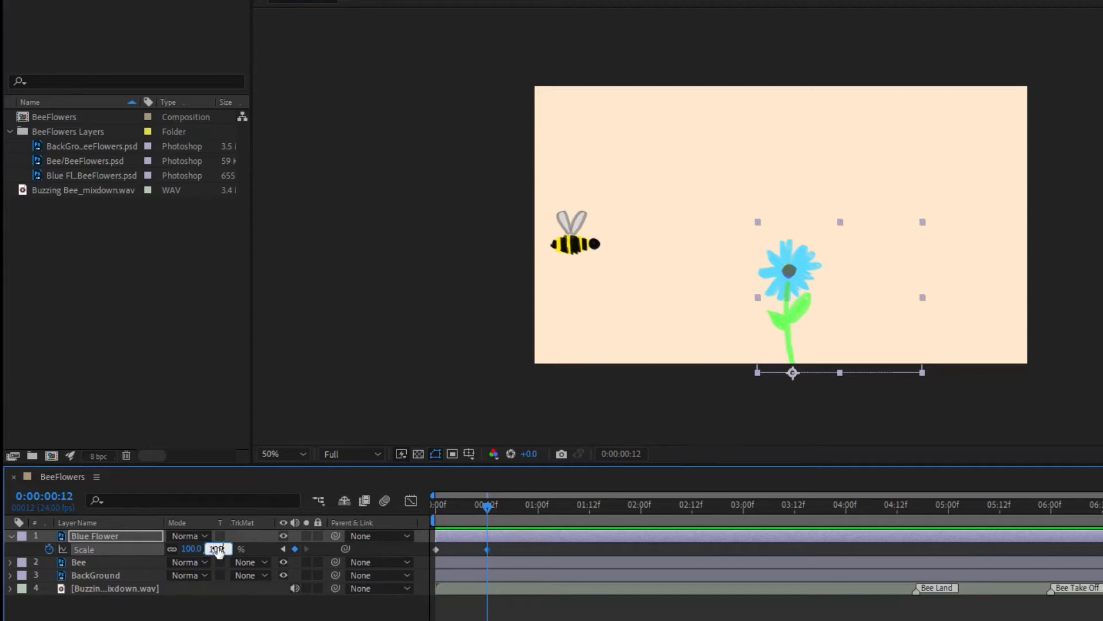
pyautogui.press('Return')
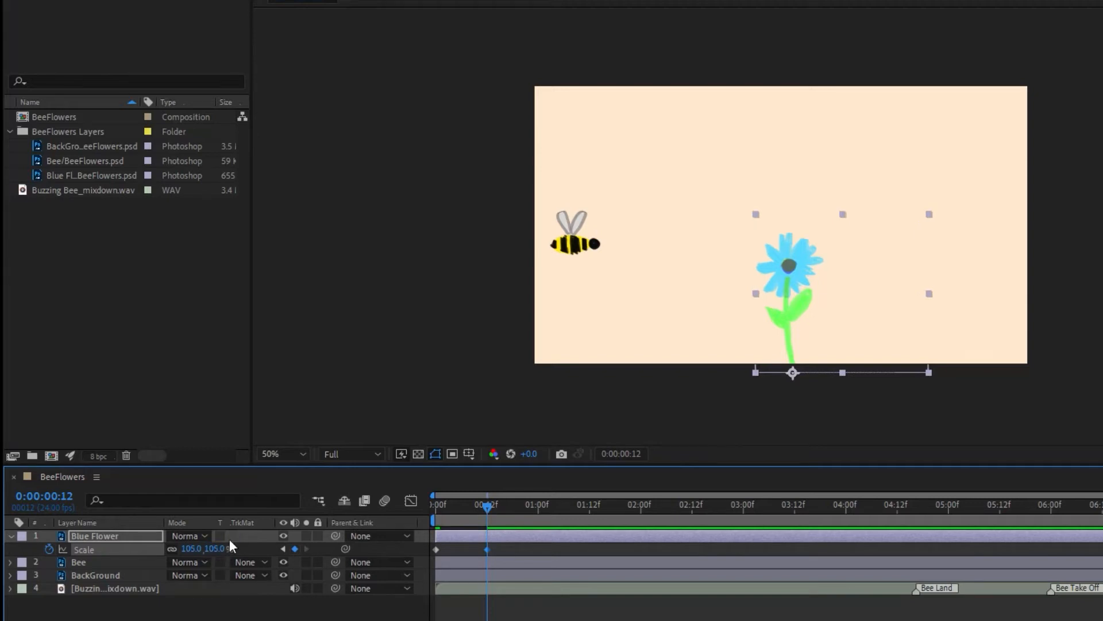
# Step the playhead frame by frame around the 0:00:00:12 scale keyframe and briefly play the composition from there
pyautogui.moveTo(487, 506)
pyautogui.mouseDown()
pyautogui.moveTo(499, 508)
pyautogui.moveTo(485, 510)
pyautogui.mouseUp()
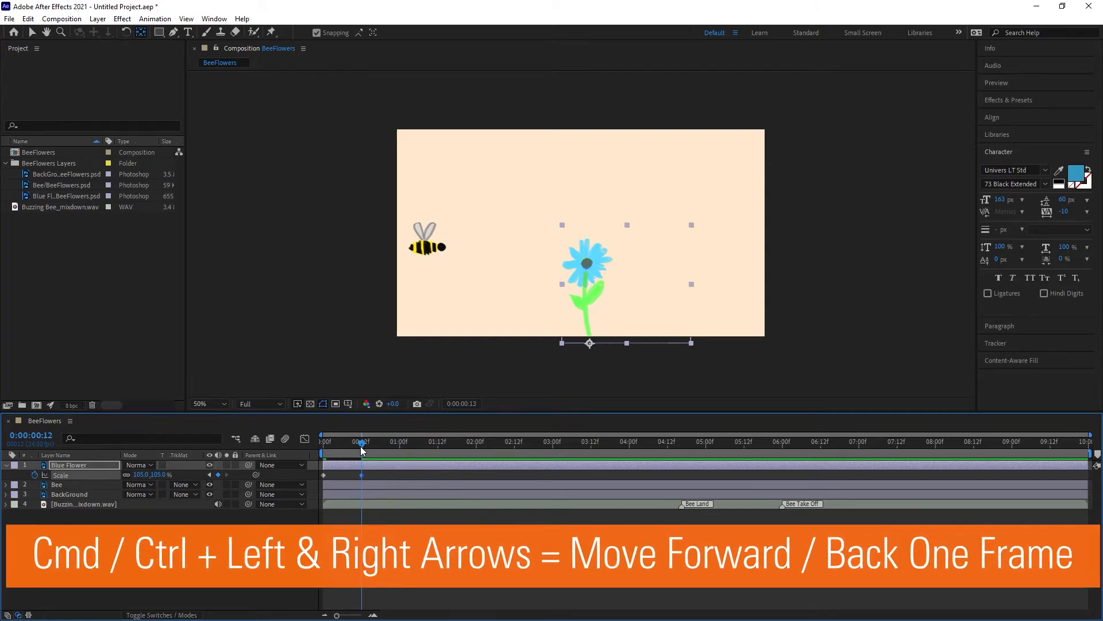
pyautogui.hotkey('ctrl', 'Right')
pyautogui.hotkey('ctrl', 'Right')
pyautogui.hotkey('ctrl', 'Left')
pyautogui.hotkey('ctrl', 'Left')
pyautogui.hotkey('ctrl', 'Right')
pyautogui.hotkey('ctrl', 'Left')
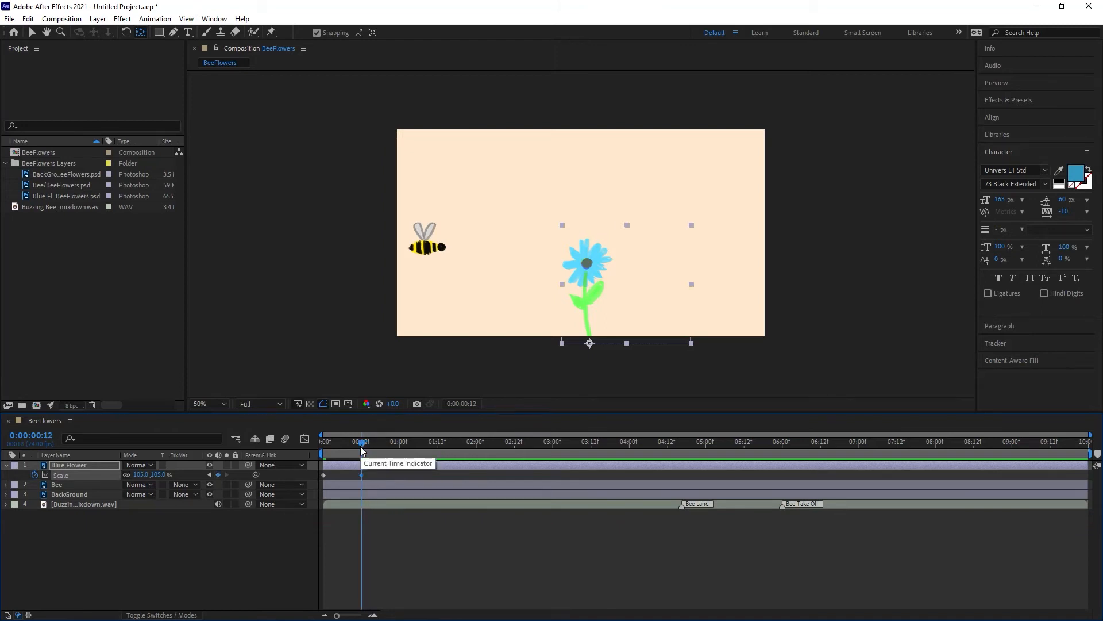
pyautogui.press('space')
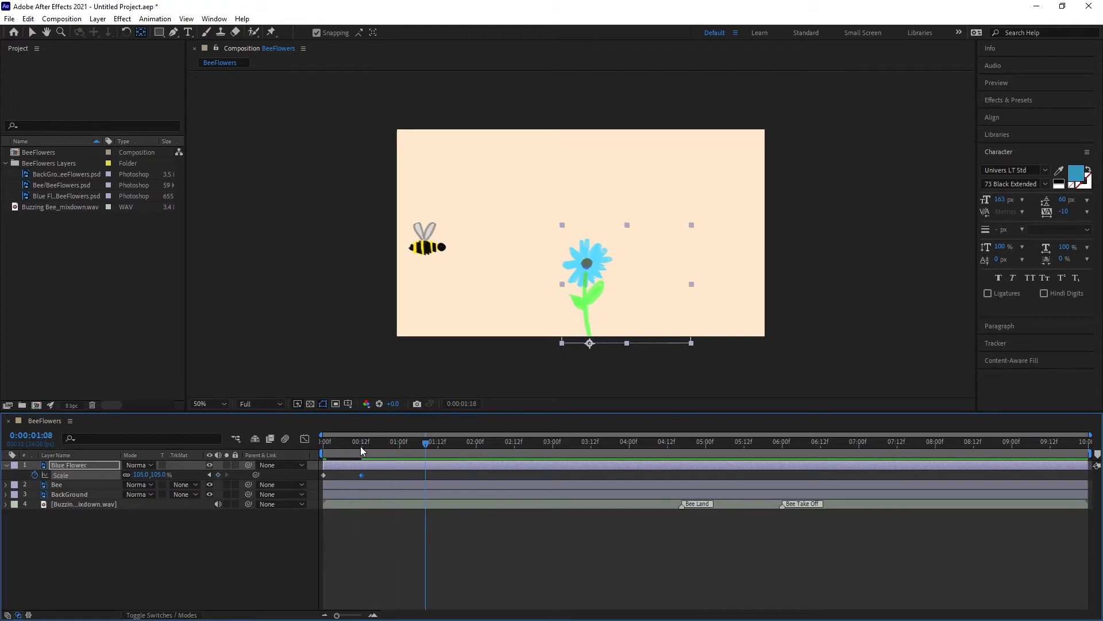
pyautogui.press('space')
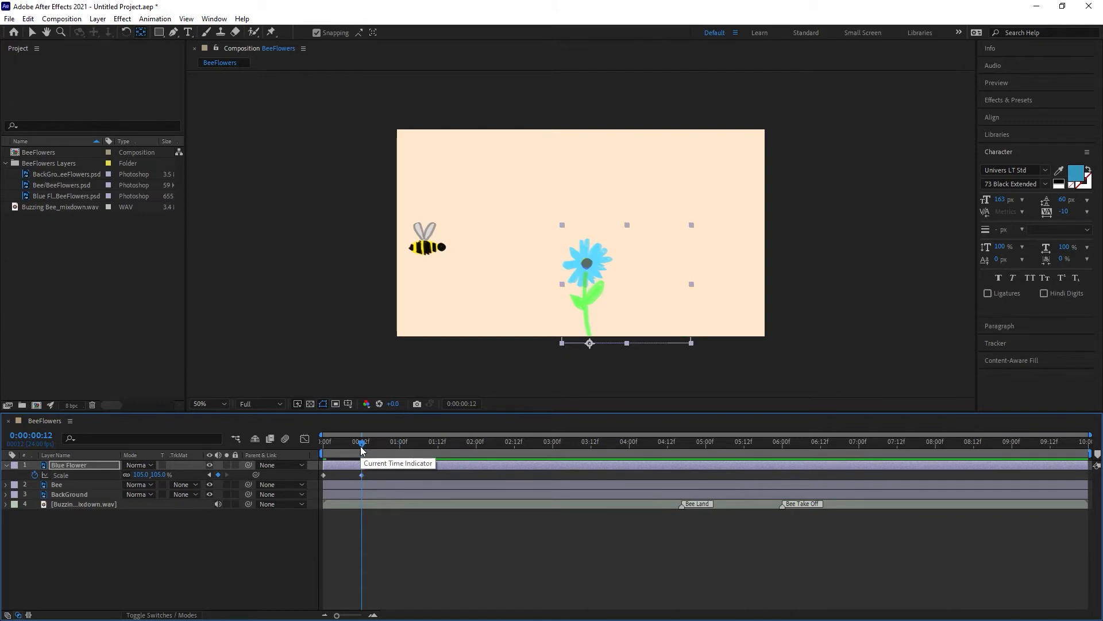
# Keyframe the Blue Flower's scale at 100% at 0:00:00:14 and preview the pop-up animation from the start
pyautogui.press('pagedown')
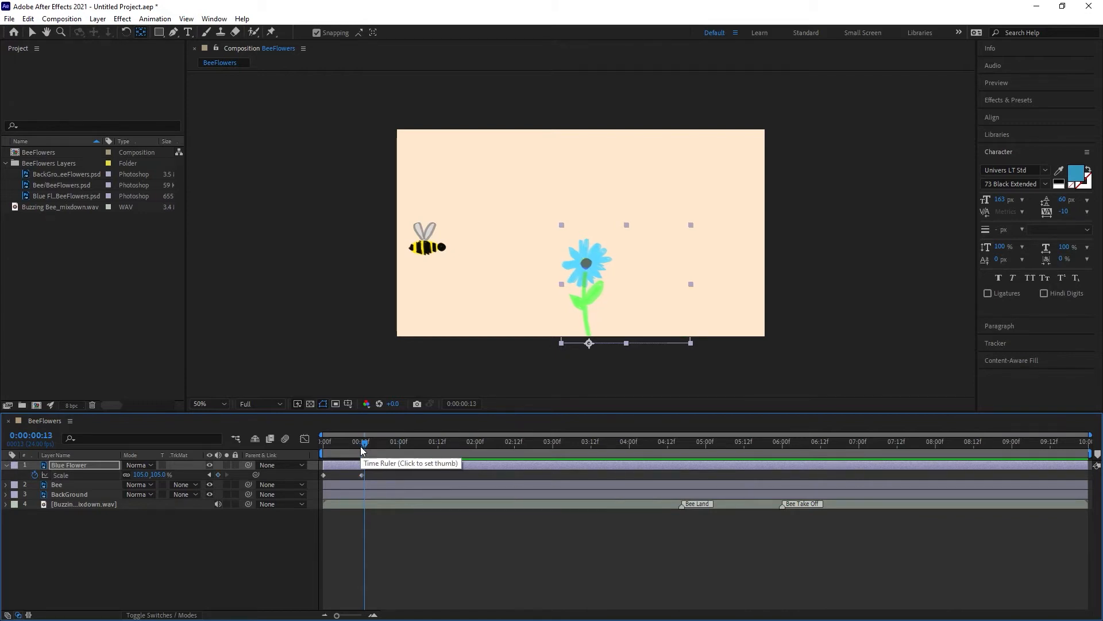
pyautogui.press('pagedown')
pyautogui.press('pagedown')
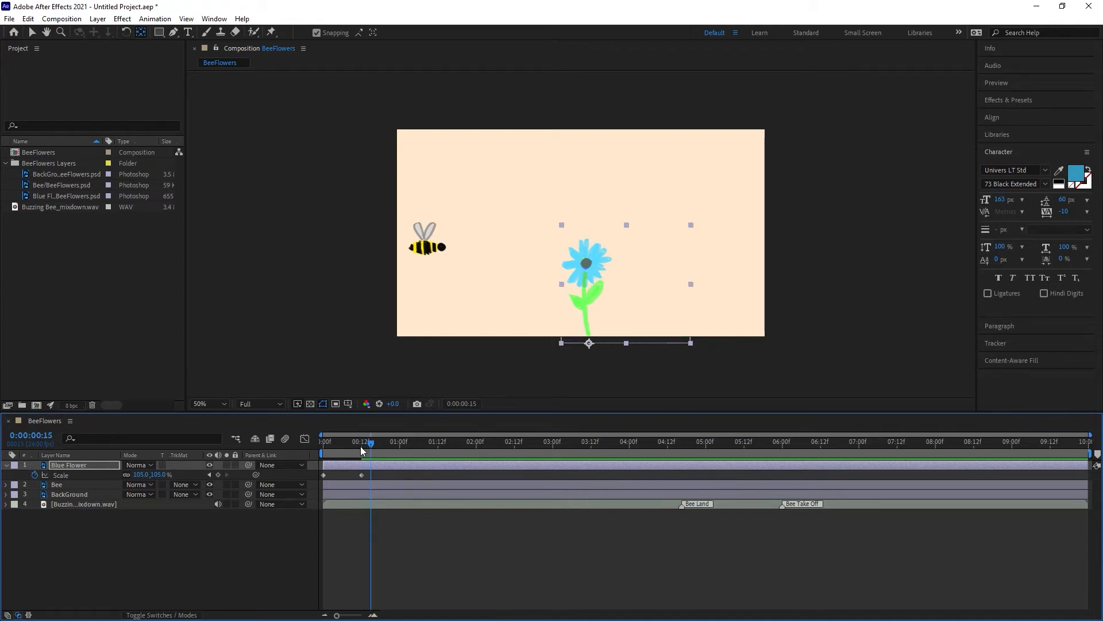
pyautogui.press('pageup')
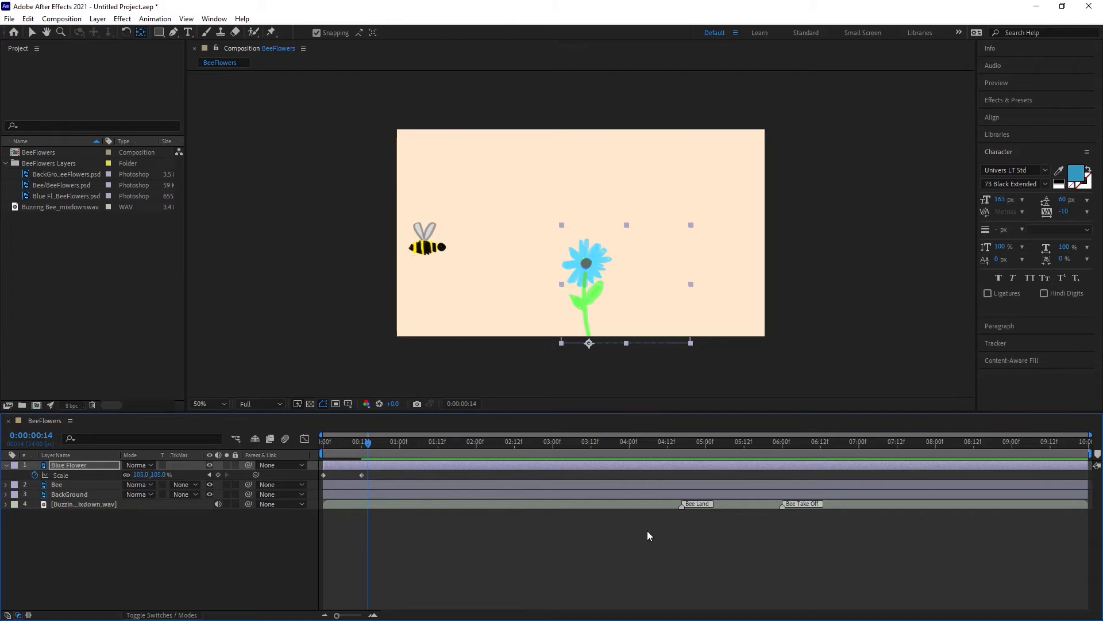
pyautogui.click(158, 474)
pyautogui.write('100')
pyautogui.press('Return')
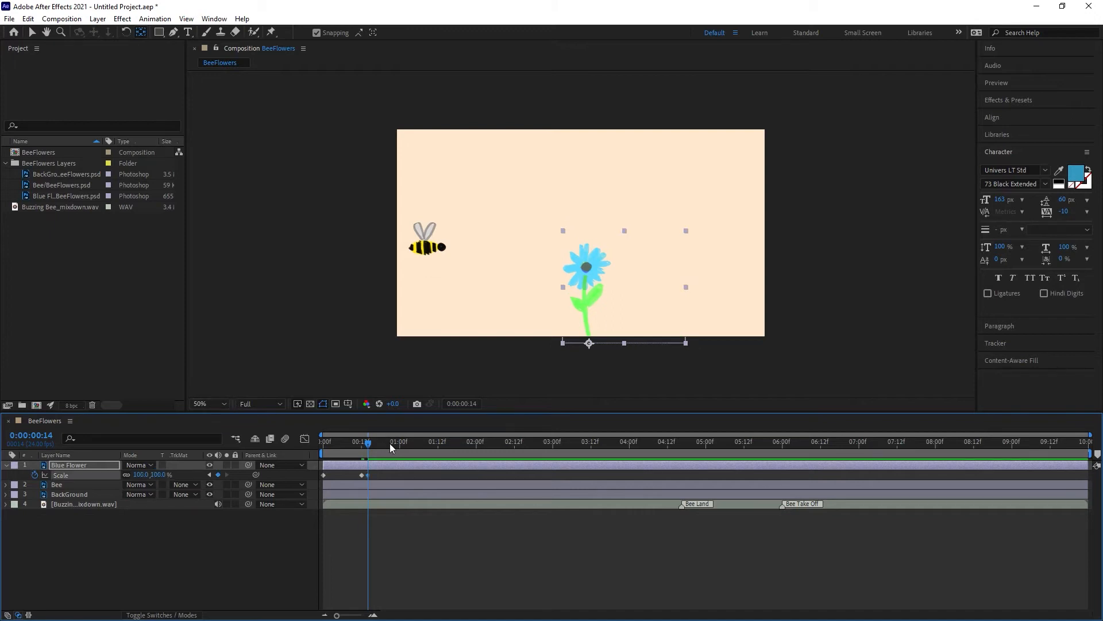
pyautogui.moveTo(372, 448); pyautogui.dragTo(324, 452)
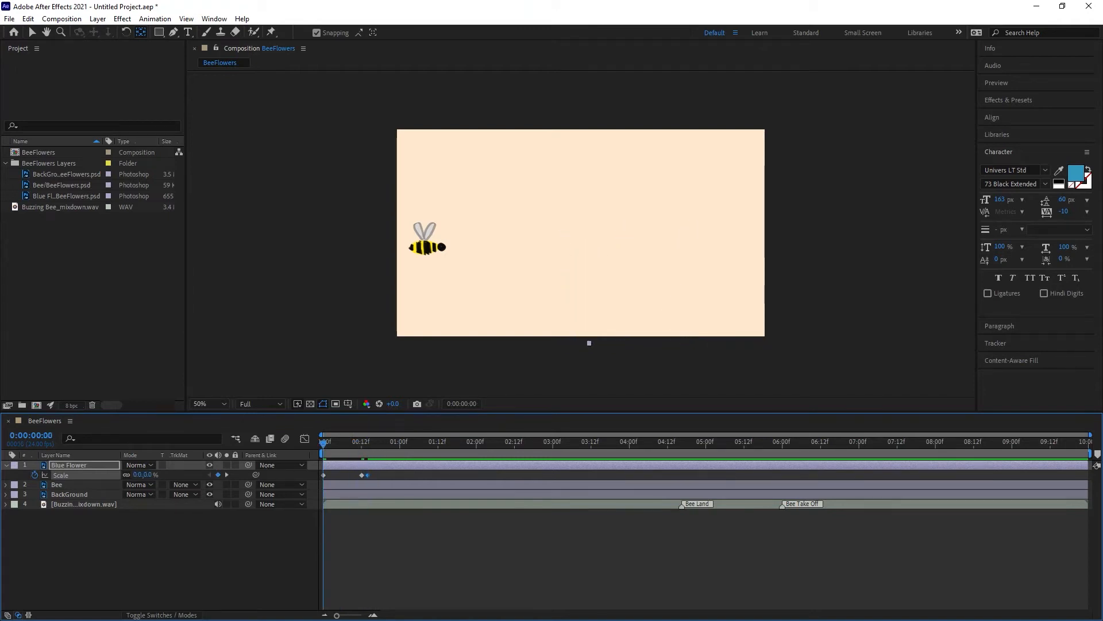
pyautogui.click(429, 554)
pyautogui.press('space')
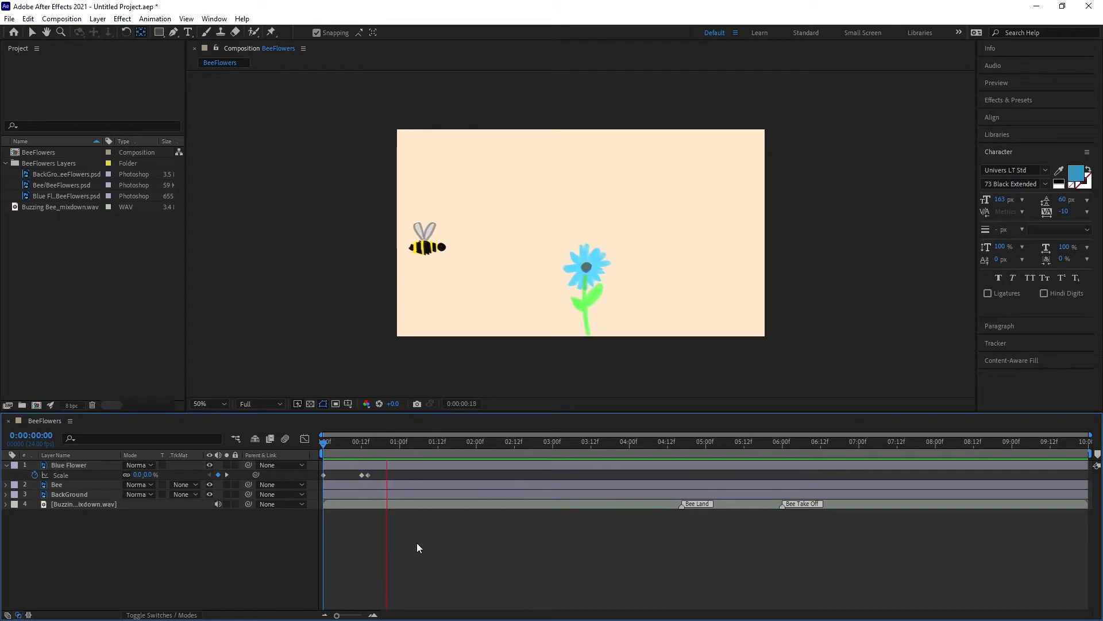
# Move the Blue Flower's last scale keyframe to 0:00:00:15 and preview the animation from the start
pyautogui.press('space')
pyautogui.click(377, 444)
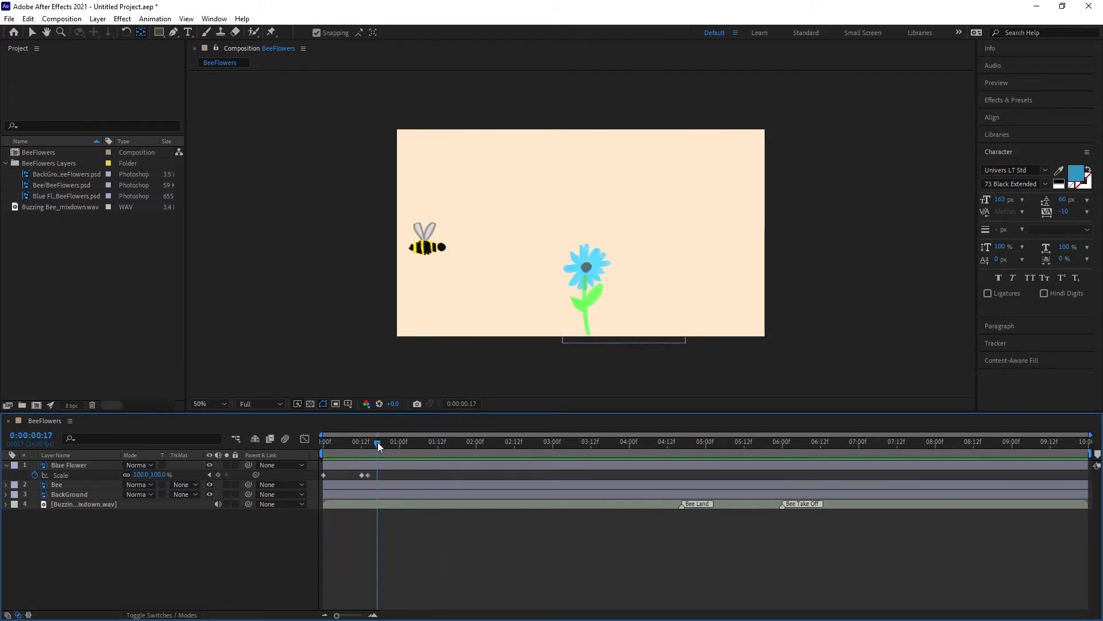
pyautogui.click(371, 475)
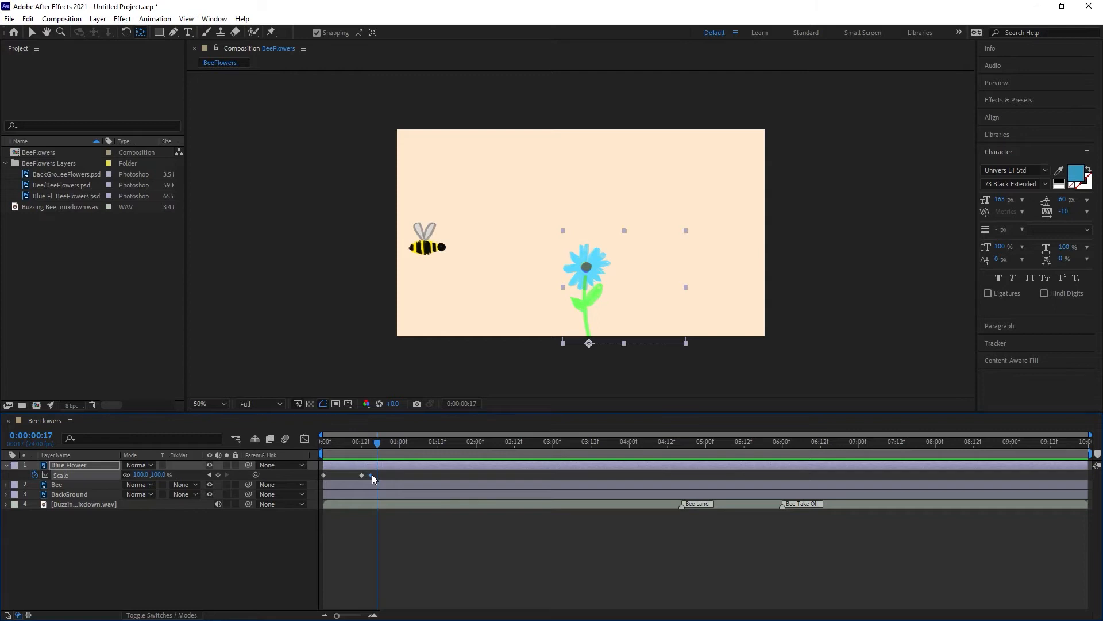
pyautogui.press('Home')
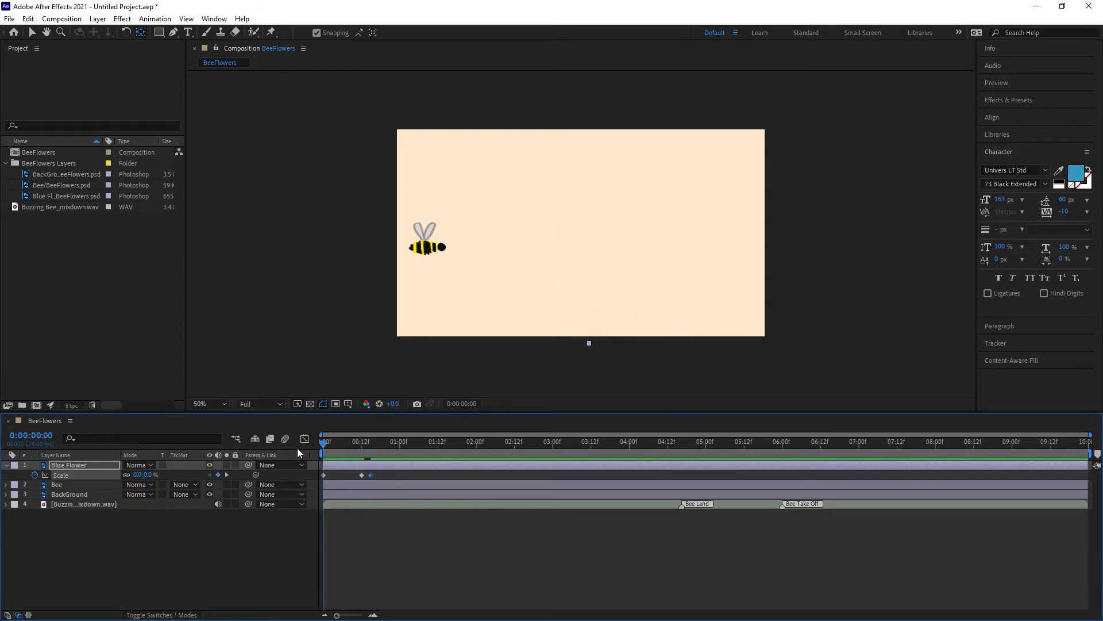
pyautogui.press('space')
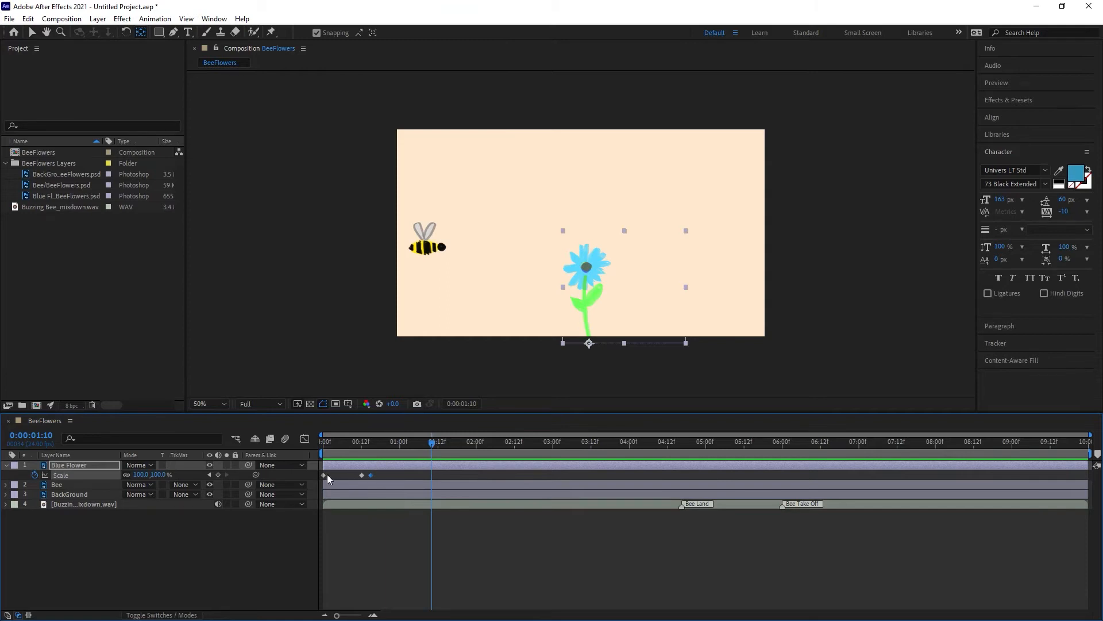
# Apply Easy Ease to all three of the Blue Flower's scale keyframes and preview the growth from the start
pyautogui.moveTo(387, 474); pyautogui.dragTo(322, 480)
pyautogui.press('F9')
pyautogui.rightClick(371, 477)
pyautogui.moveTo(429, 468)
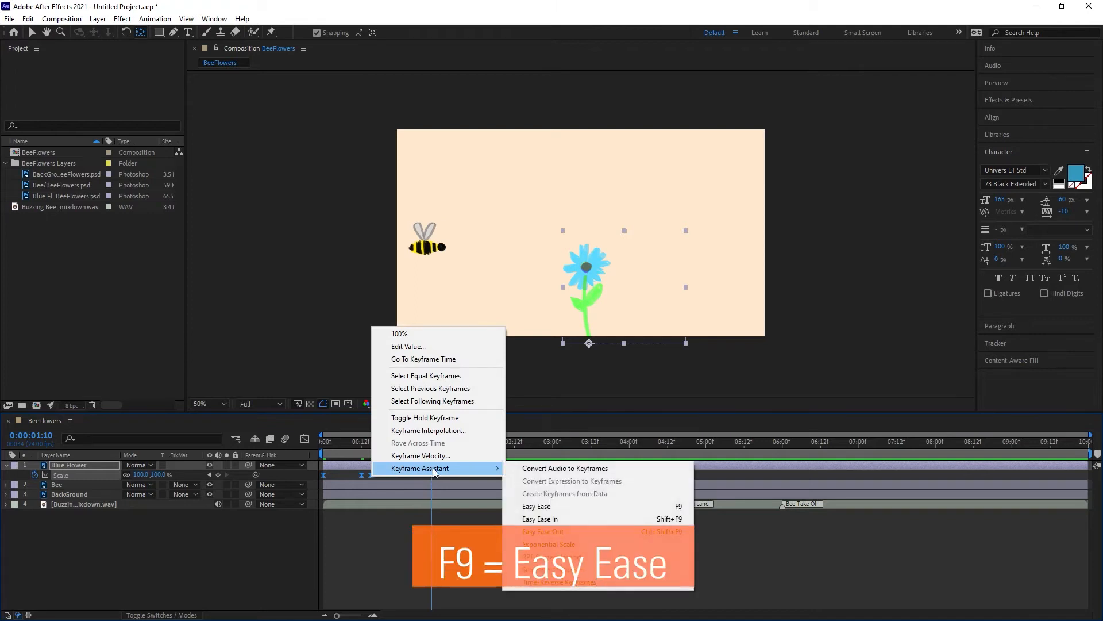
pyautogui.click(699, 538)
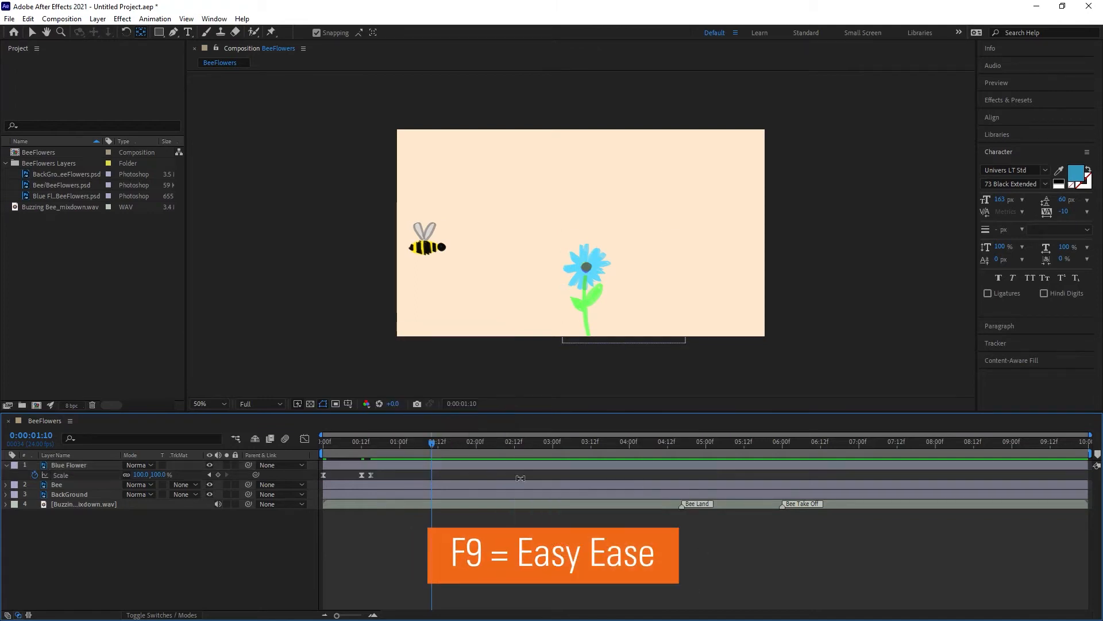
pyautogui.moveTo(436, 443); pyautogui.dragTo(206, 449)
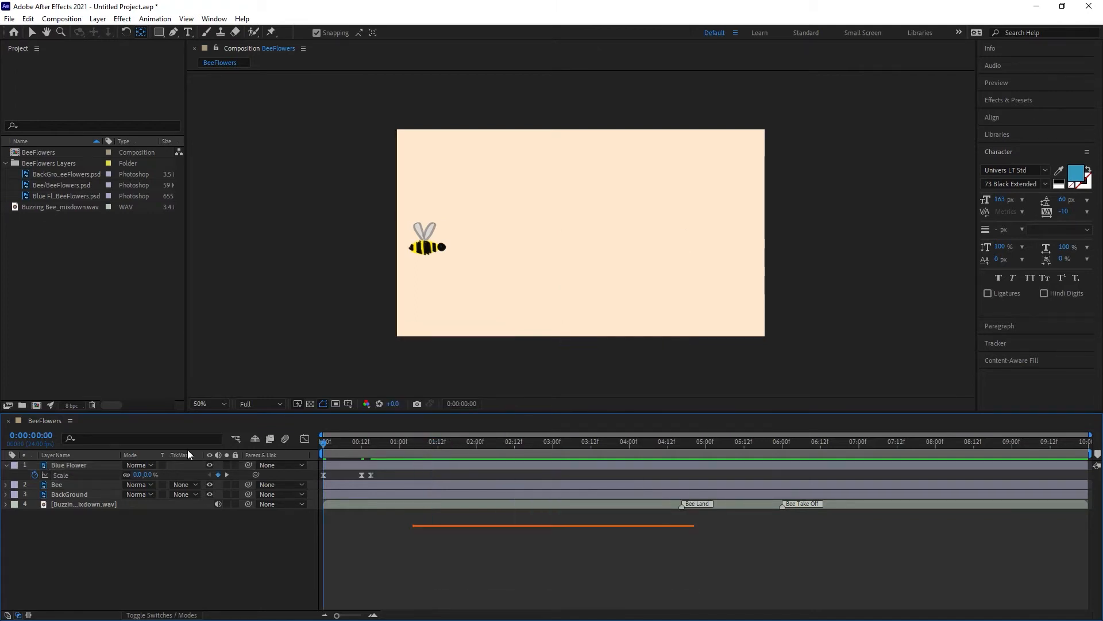
pyautogui.press('space')
pyautogui.press('space')
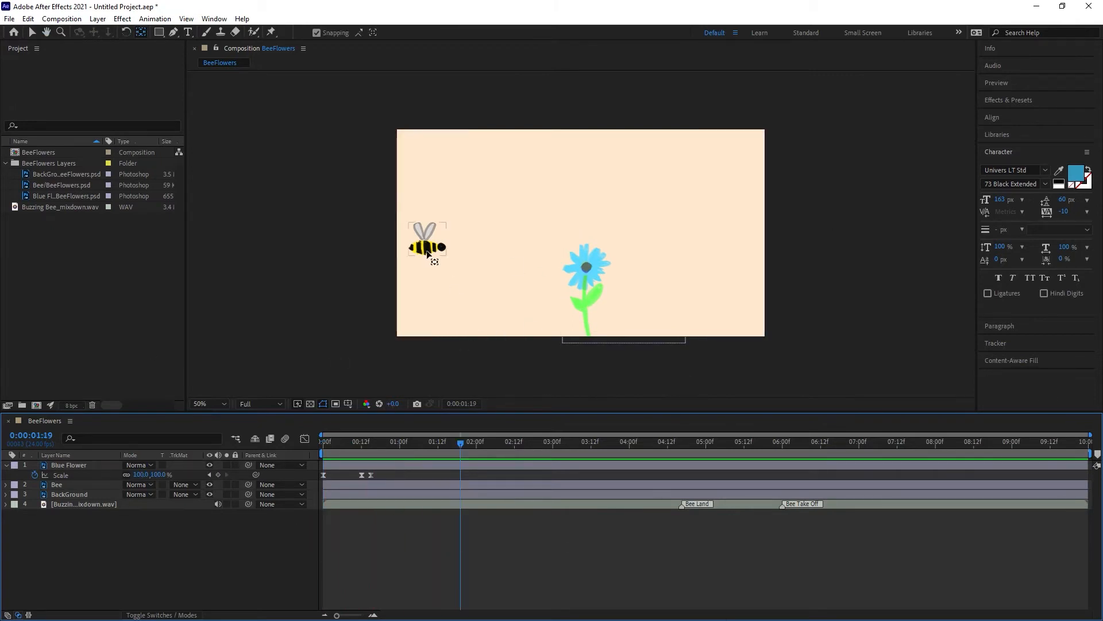
# Move the bee with the Selection tool outside the canvas beyond its left edge and preview the opening
pyautogui.press('v')
pyautogui.moveTo(430, 251); pyautogui.dragTo(319, 268)
pyautogui.moveTo(461, 443); pyautogui.dragTo(186, 450)
pyautogui.press('space')
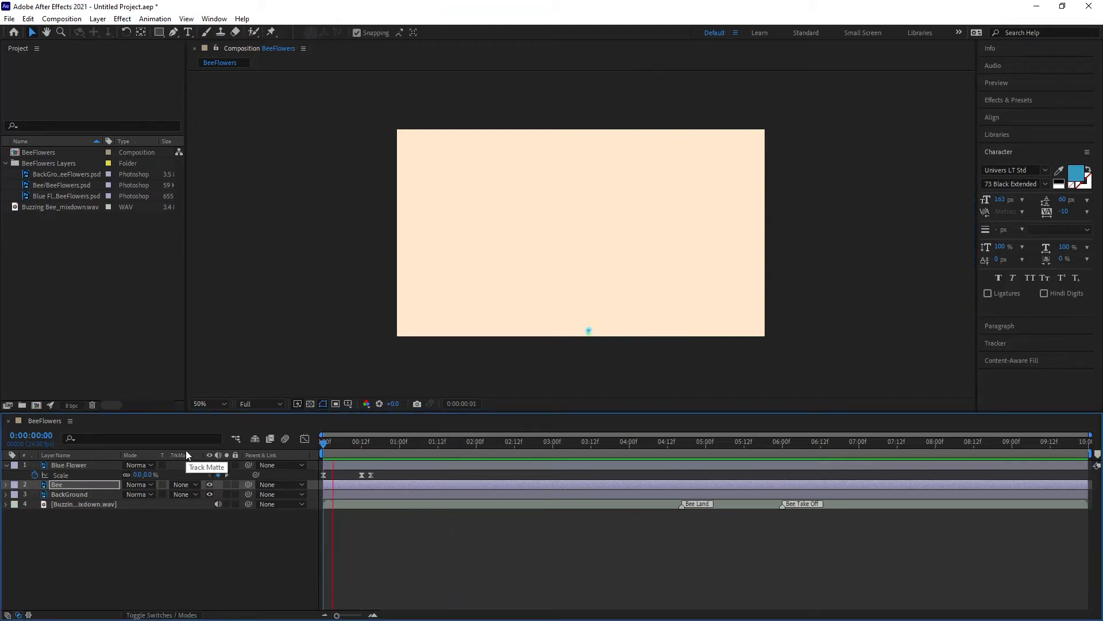
pyautogui.press('space')
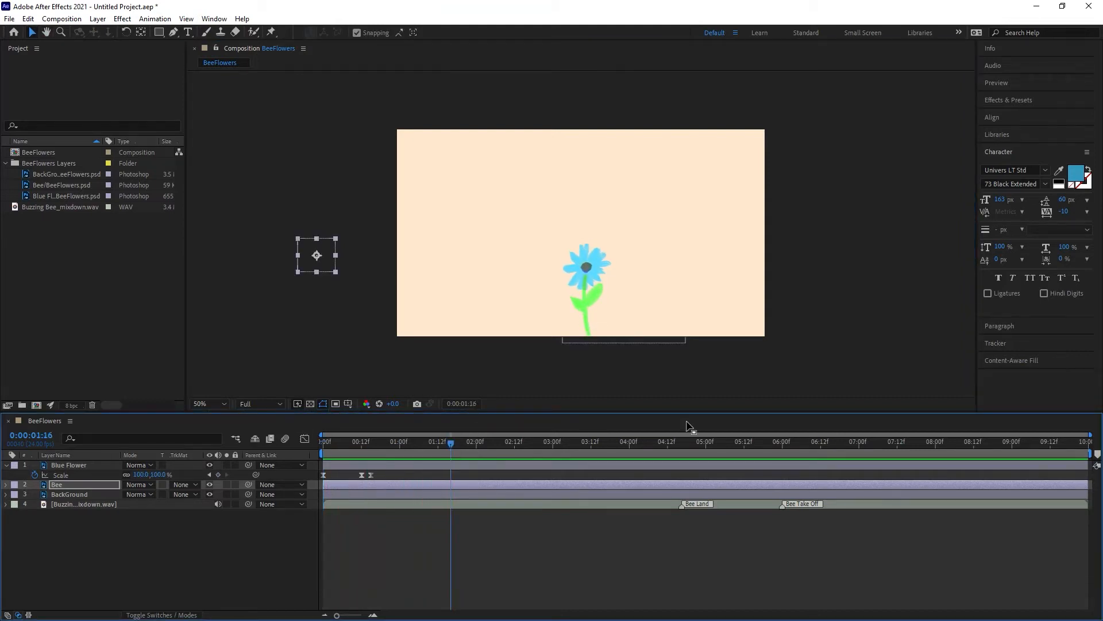
# Place the bee just outside the canvas's left edge at about -102.5, 421 and keyframe its position at 0:00:00:18
pyautogui.moveTo(450, 444); pyautogui.dragTo(371, 448)
pyautogui.moveTo(308, 263); pyautogui.dragTo(358, 260)
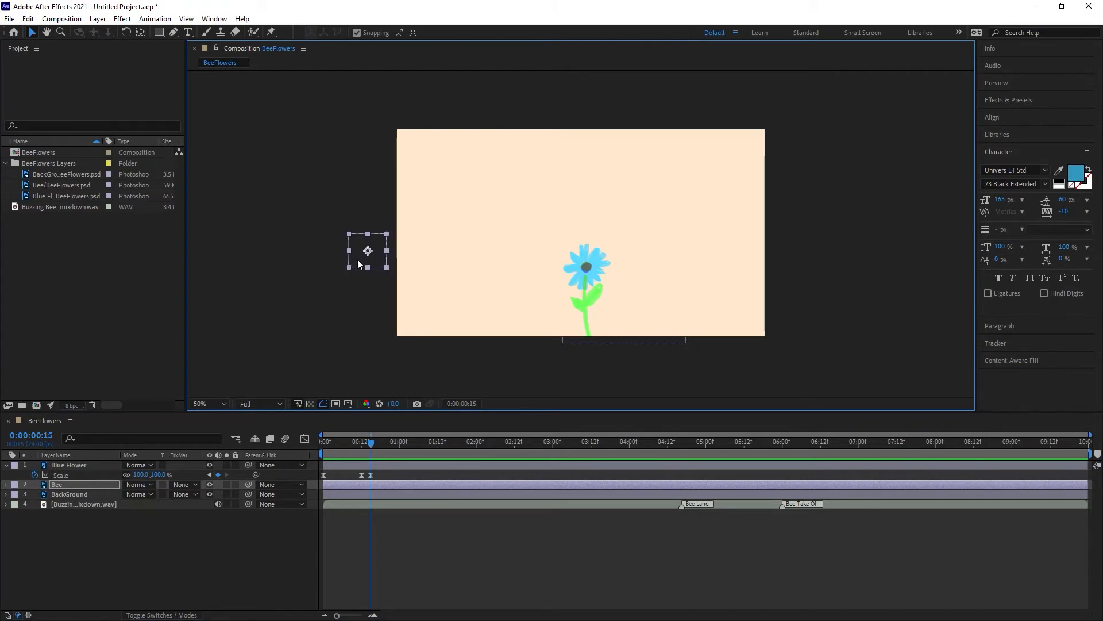
pyautogui.moveTo(370, 444); pyautogui.dragTo(380, 444)
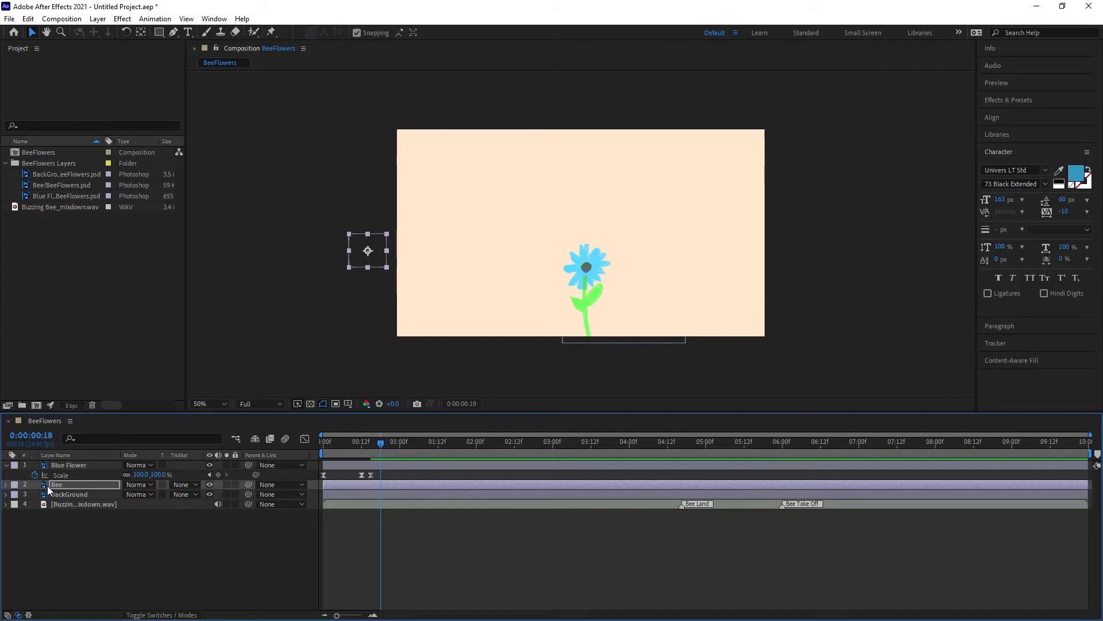
pyautogui.press('p')
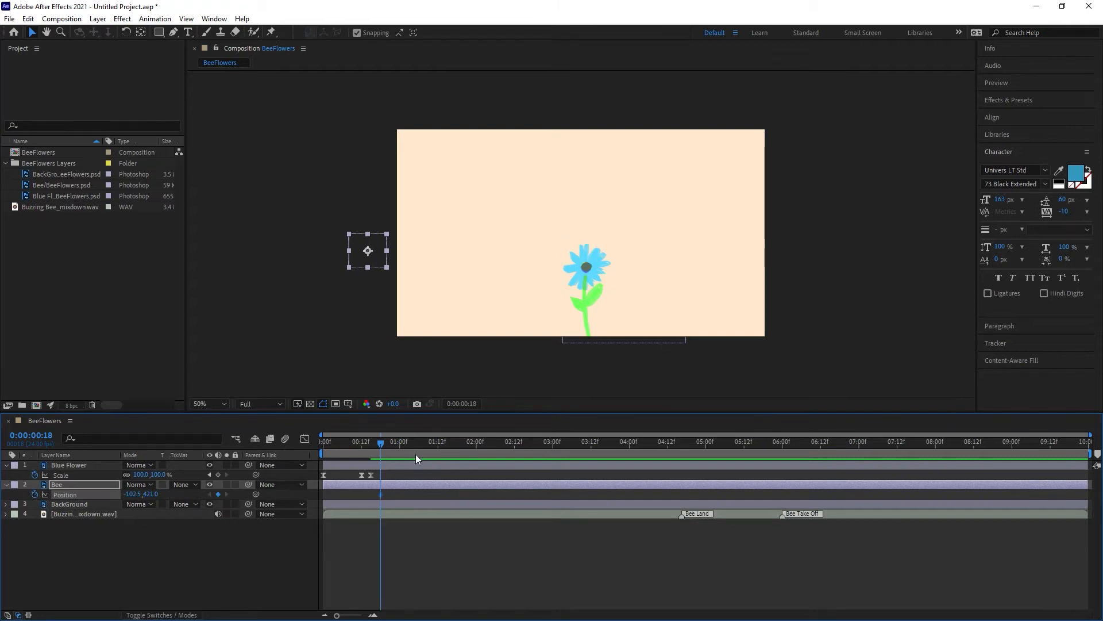
# Keyframe the bee entering the canvas at 0:00:01:19 and rising above the flower's left side to about 505.5, 231 at 0:00:02:20
pyautogui.moveTo(379, 443); pyautogui.dragTo(461, 445)
pyautogui.moveTo(364, 265); pyautogui.dragTo(476, 259)
pyautogui.moveTo(458, 443); pyautogui.dragTo(539, 448)
pyautogui.moveTo(489, 249); pyautogui.dragTo(543, 211)
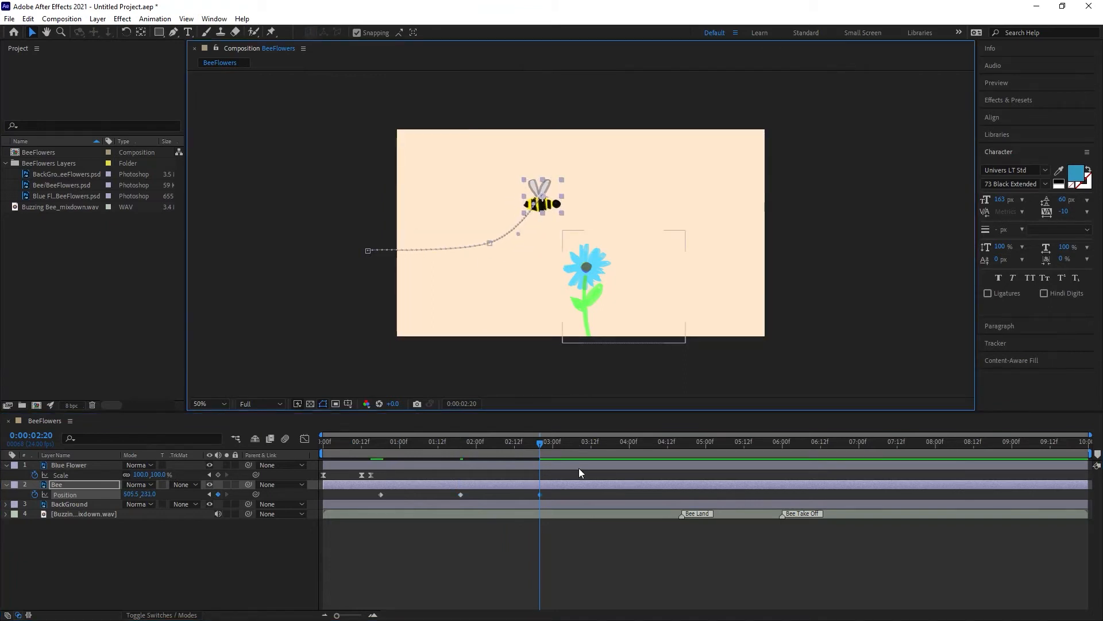
# Continue the bee's loop with position keyframes up and left just before 0:00:03:12 and, with snapping off, at about 265.5, 295 at 0:00:04:05
pyautogui.moveTo(543, 445); pyautogui.dragTo(587, 436)
pyautogui.moveTo(553, 208); pyautogui.dragTo(508, 193)
pyautogui.moveTo(588, 441); pyautogui.dragTo(645, 440)
pyautogui.moveTo(496, 188); pyautogui.dragTo(466, 228)
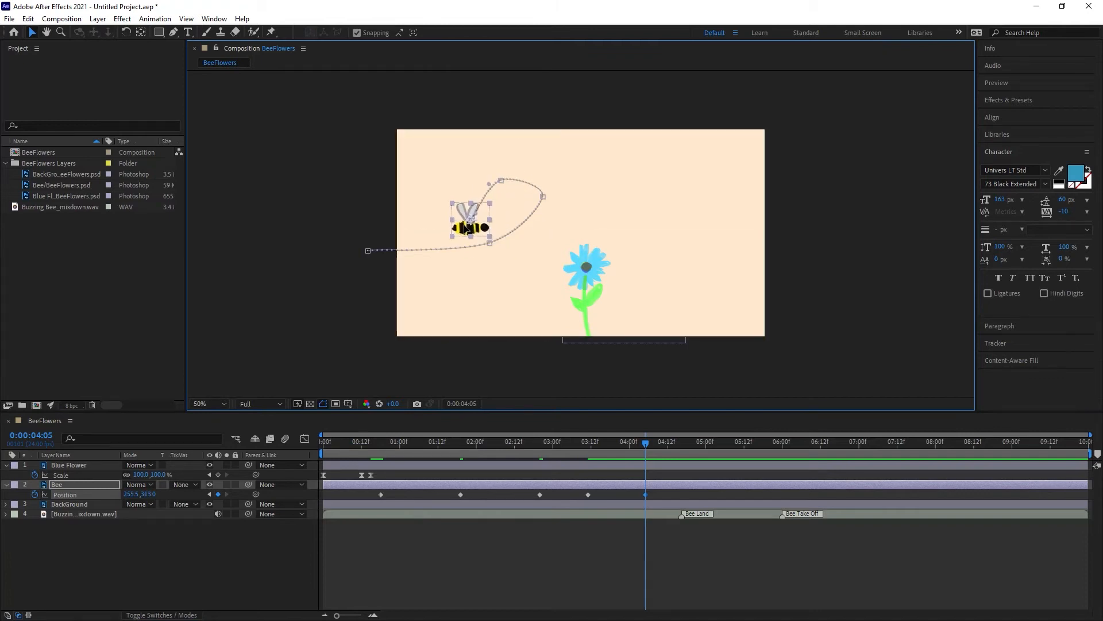
pyautogui.click(357, 33)
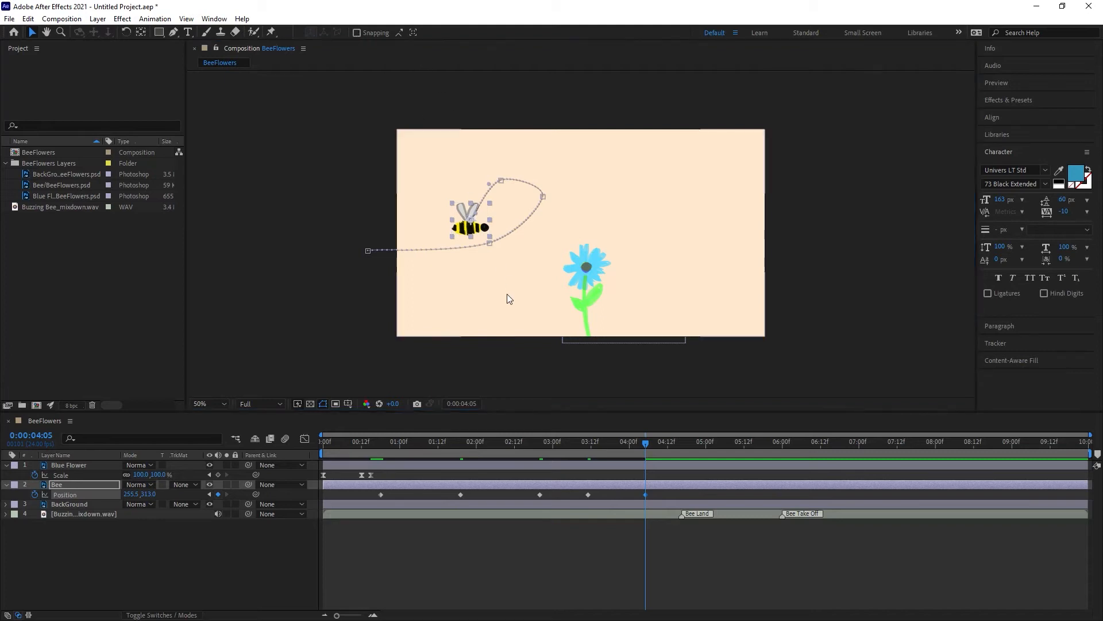
pyautogui.moveTo(461, 225)
pyautogui.mouseDown()
pyautogui.moveTo(455, 234)
pyautogui.moveTo(466, 221)
pyautogui.mouseUp()
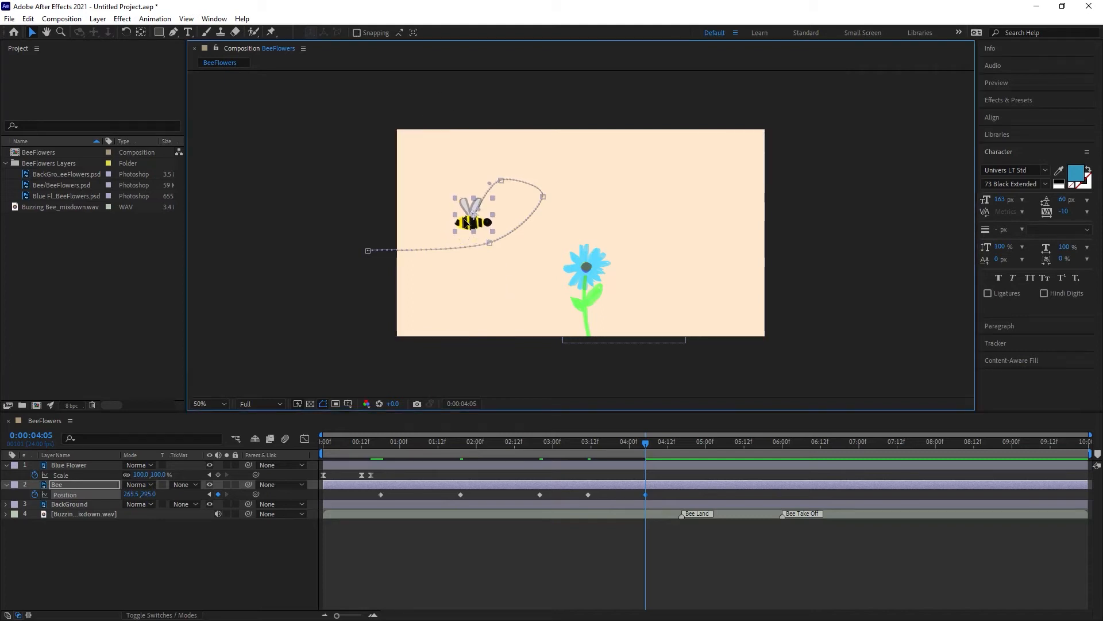
# Keyframe the bee landing on the flower at about 663.5, 435 at 0:00:04:16 and move the Bee layer above Blue Flower
pyautogui.moveTo(644, 441); pyautogui.dragTo(679, 444)
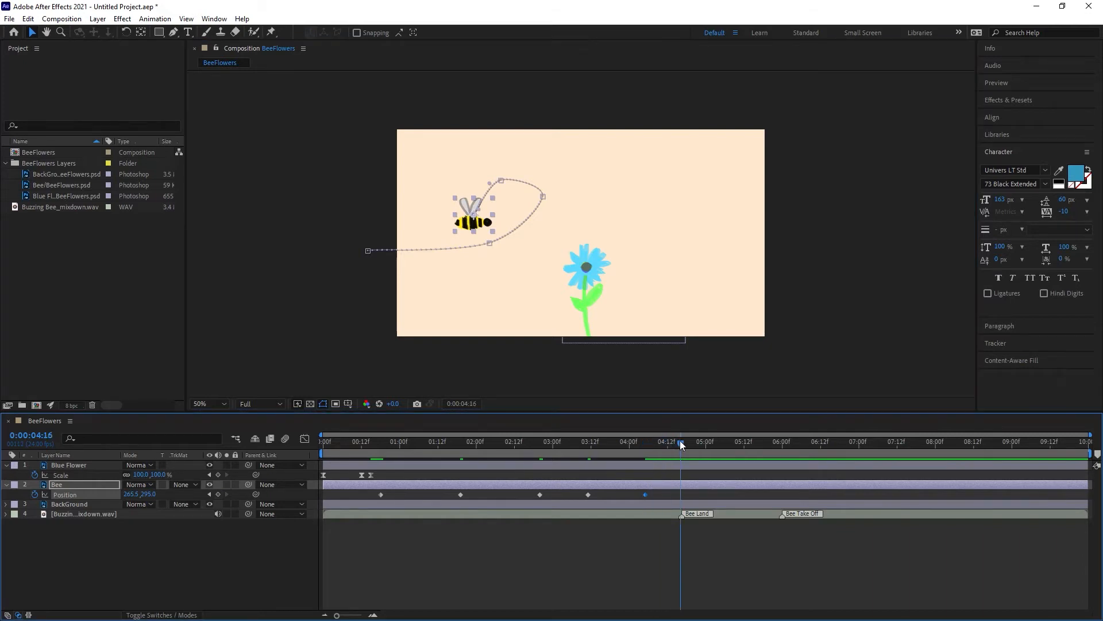
pyautogui.moveTo(479, 226); pyautogui.dragTo(590, 266)
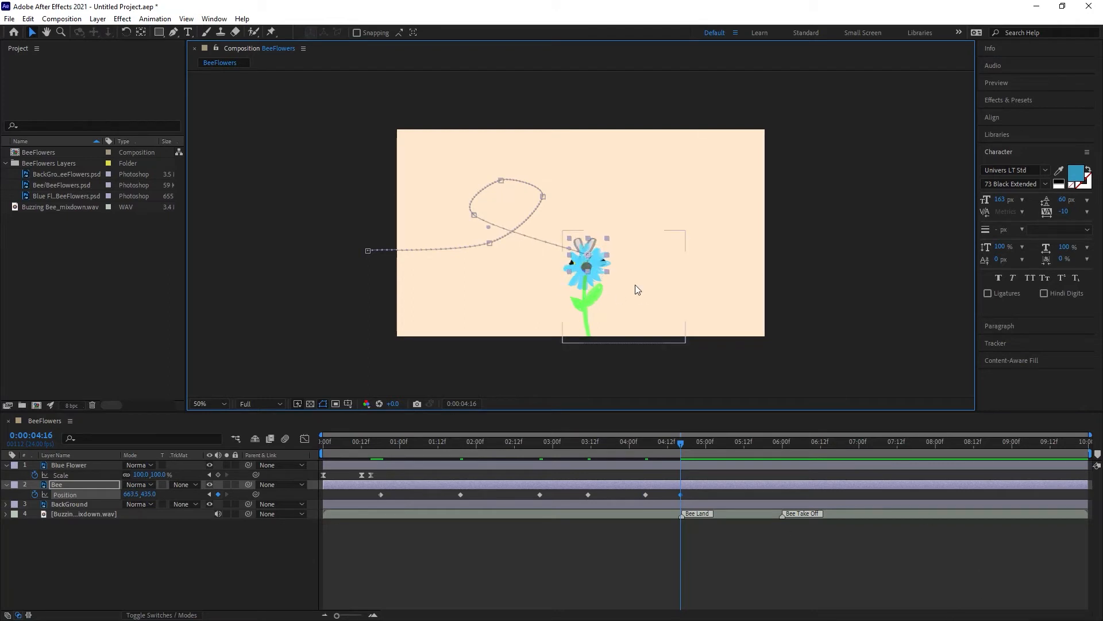
pyautogui.click(85, 485)
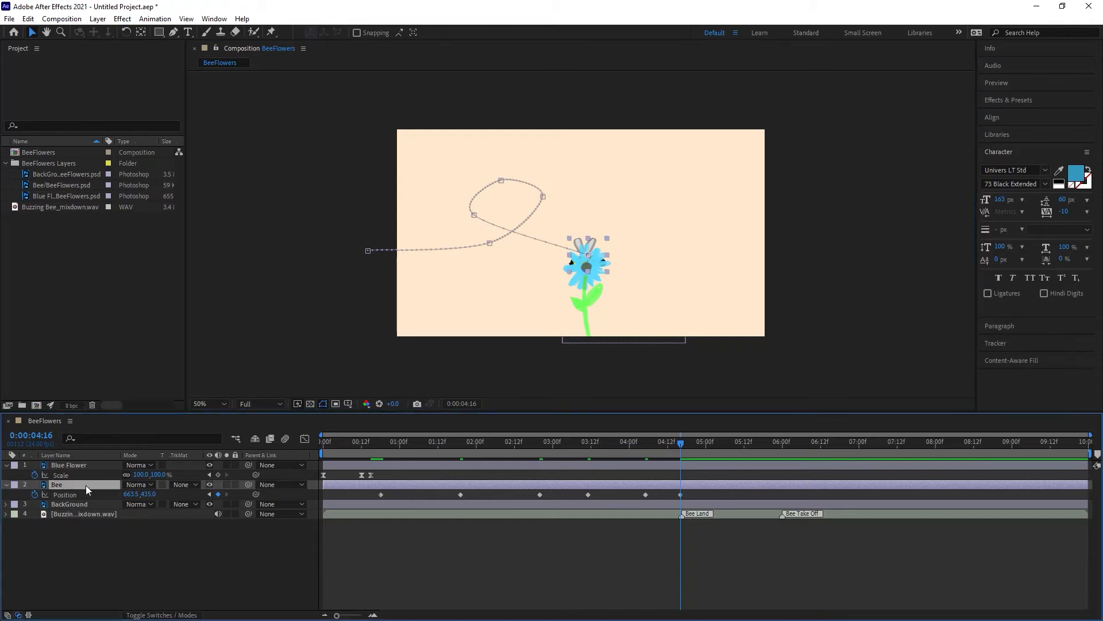
pyautogui.moveTo(89, 457); pyautogui.dragTo(91, 462)
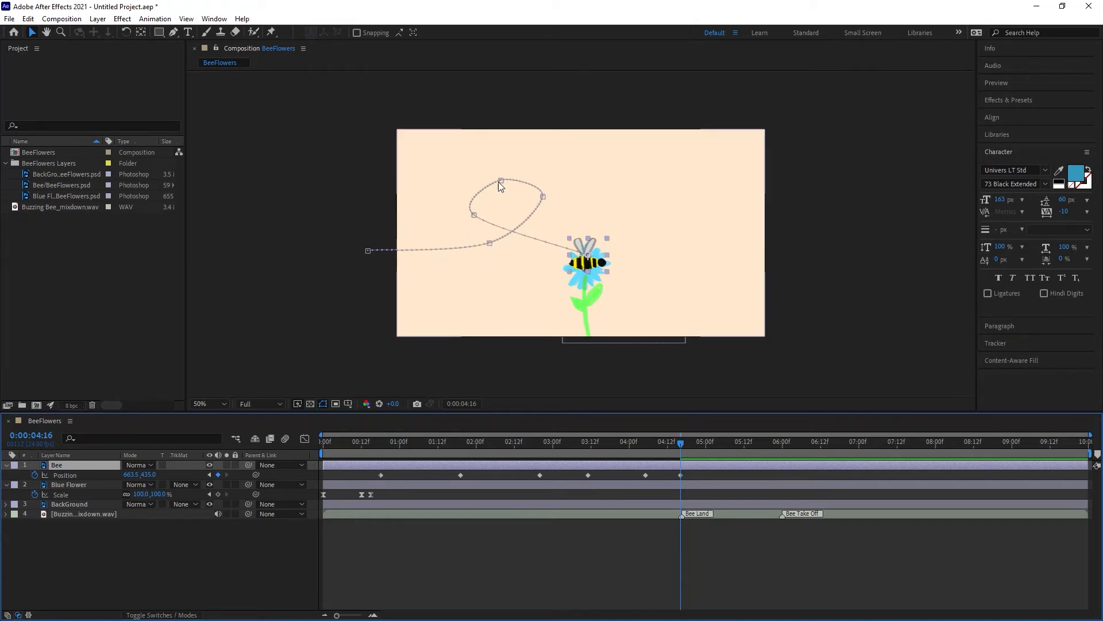
# Preview the bee's flight and landing from the start of the composition
pyautogui.moveTo(680, 453); pyautogui.dragTo(163, 437)
pyautogui.press('space')
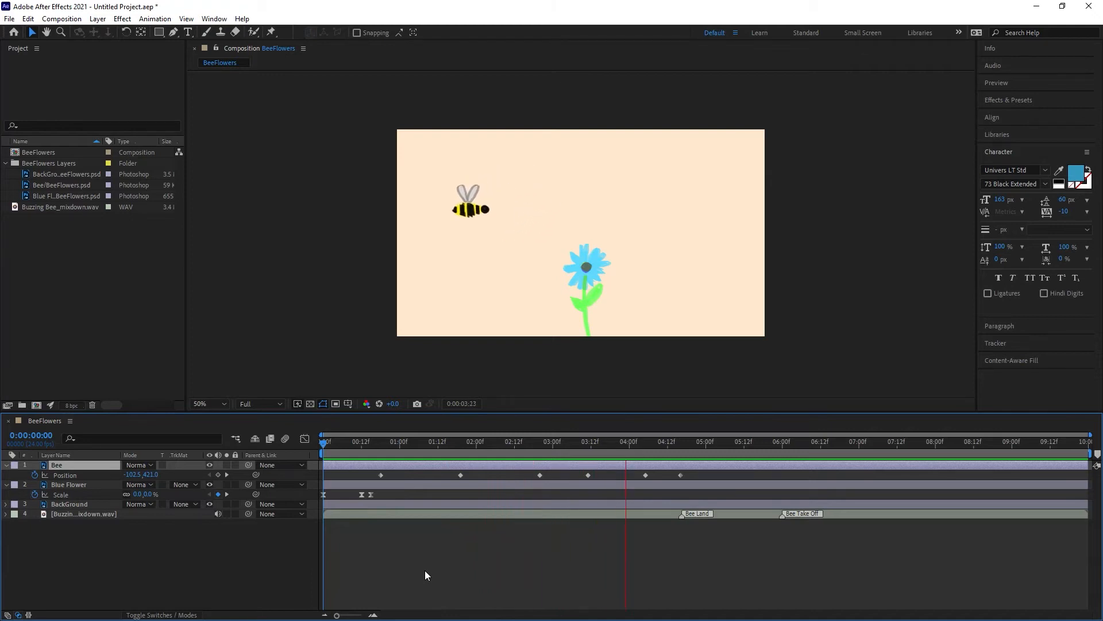
pyautogui.press('space')
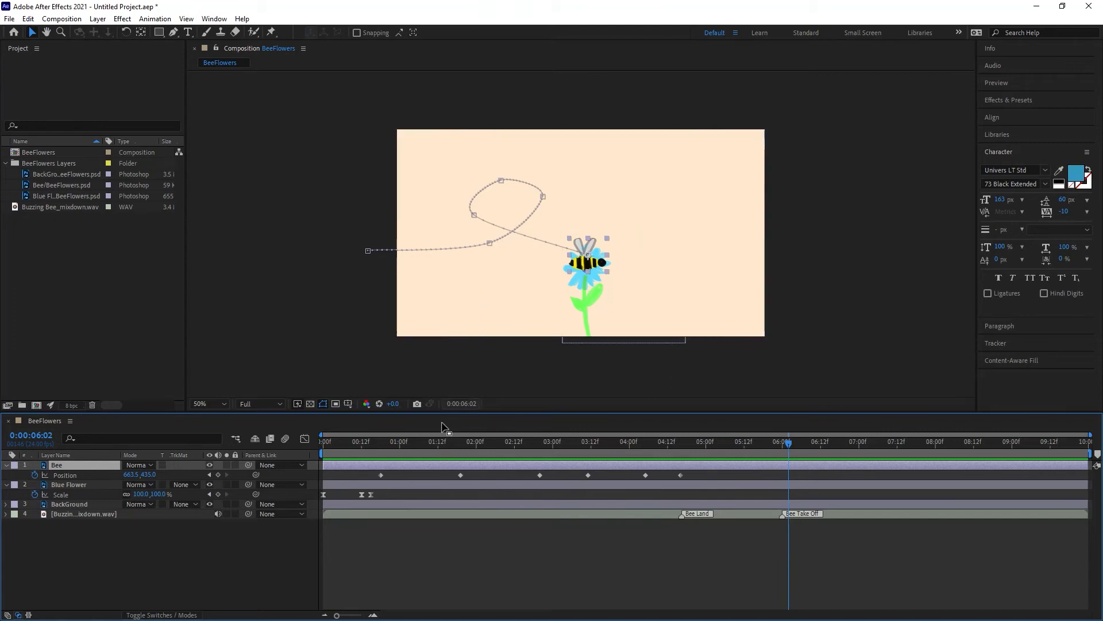
# Shift the Bee's second to fourth position keyframes earlier, starting just before 0:00:01:12, and the fifth midway between 0:00:03:12 and 0:00:04:00
pyautogui.moveTo(387, 444)
pyautogui.mouseDown()
pyautogui.moveTo(371, 444)
pyautogui.moveTo(381, 444)
pyautogui.mouseUp()
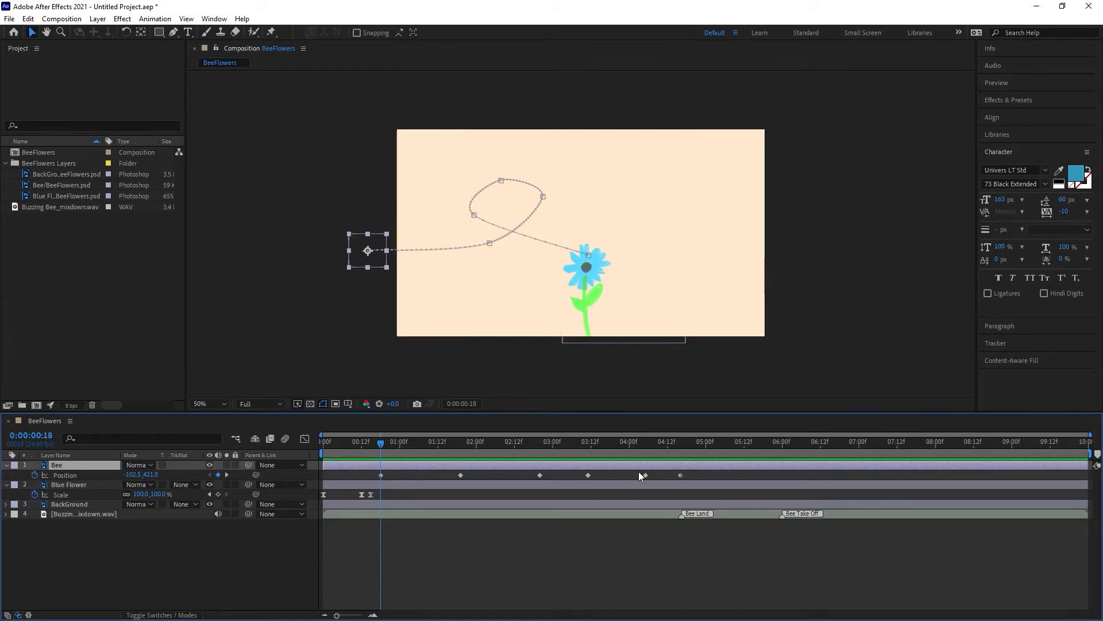
pyautogui.moveTo(619, 472); pyautogui.dragTo(428, 477)
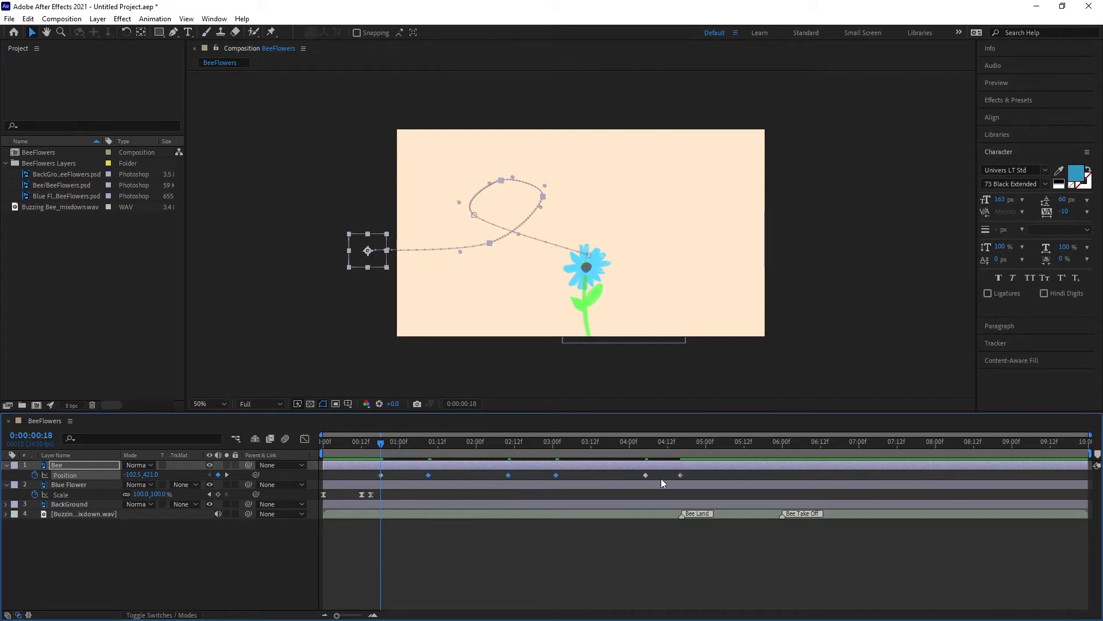
pyautogui.moveTo(646, 475); pyautogui.dragTo(611, 477)
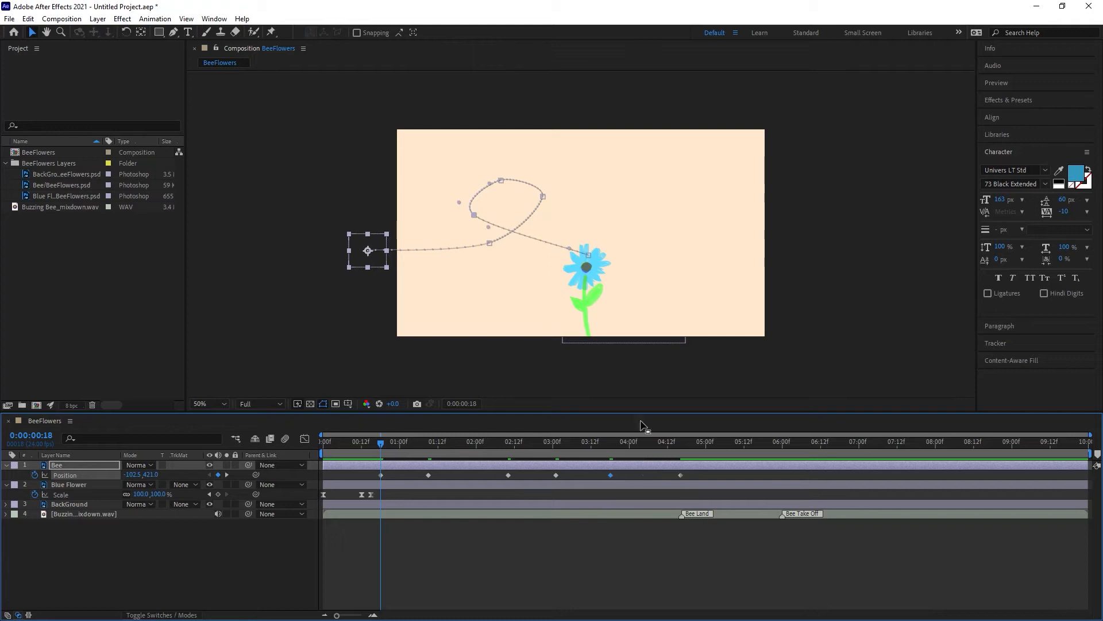
# Round the bee's motion path by extending the loop's left vertex handle downward and lowering and steepening its right vertex curve
pyautogui.click(476, 215)
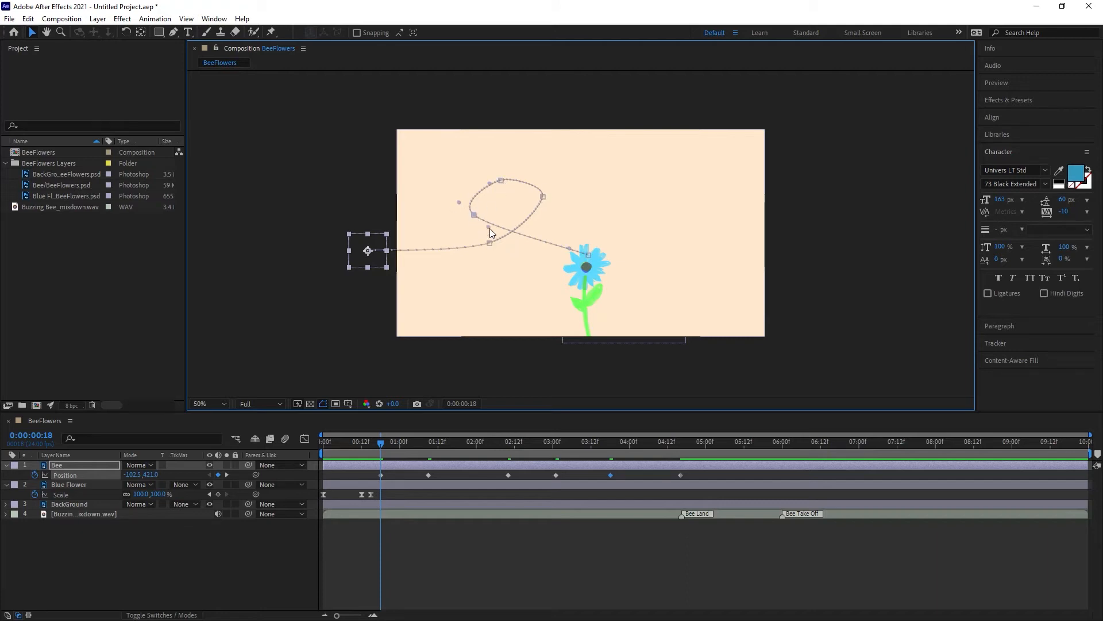
pyautogui.moveTo(490, 229); pyautogui.dragTo(508, 261)
pyautogui.click(543, 196)
pyautogui.moveTo(546, 198); pyautogui.dragTo(548, 173)
pyautogui.moveTo(545, 217)
pyautogui.mouseDown()
pyautogui.moveTo(543, 243)
pyautogui.moveTo(542, 234)
pyautogui.mouseUp()
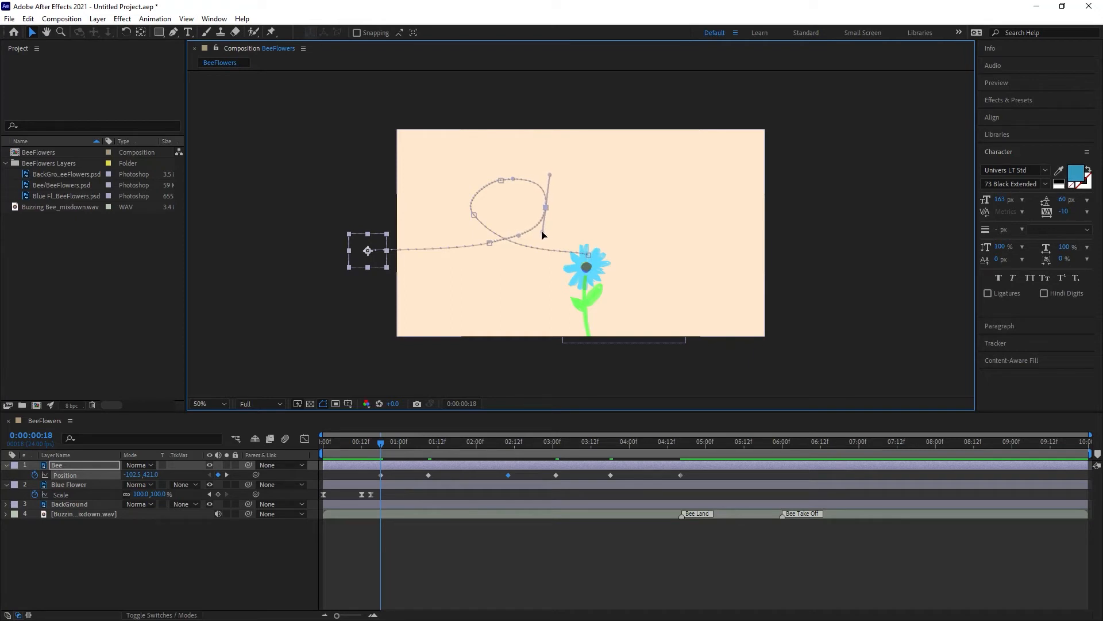
# Refine the motion path at the loop's top and left vertices, and preview the flight from the start
pyautogui.click(500, 180)
pyautogui.moveTo(512, 177); pyautogui.dragTo(517, 177)
pyautogui.click(473, 218)
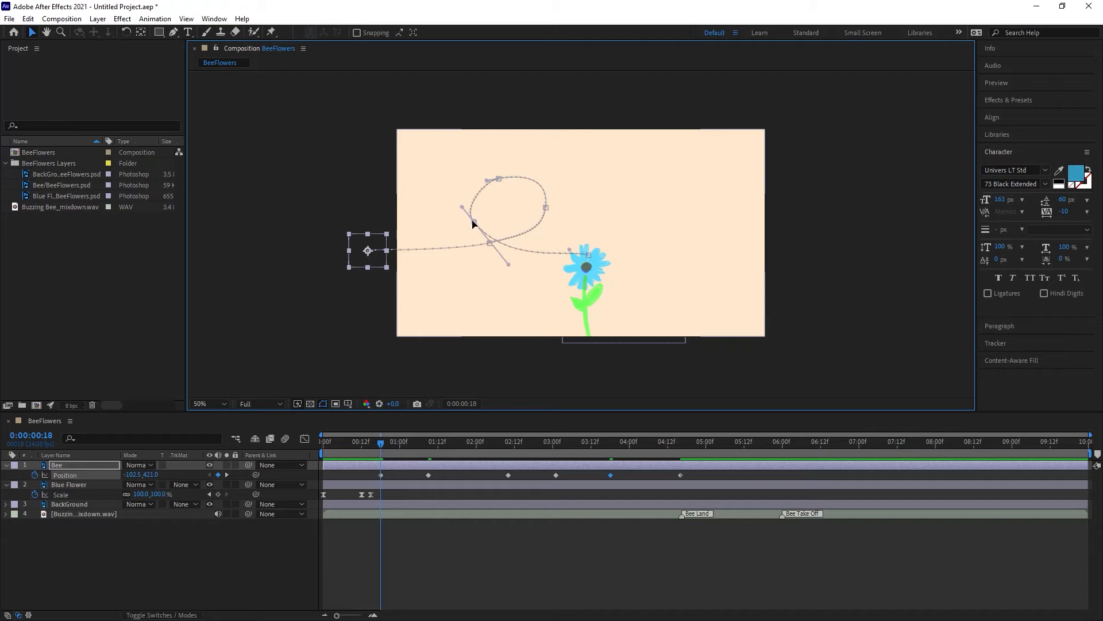
pyautogui.moveTo(508, 263)
pyautogui.mouseDown()
pyautogui.moveTo(502, 246)
pyautogui.moveTo(502, 261)
pyautogui.mouseUp()
pyautogui.moveTo(591, 448); pyautogui.dragTo(56, 444)
pyautogui.press('space')
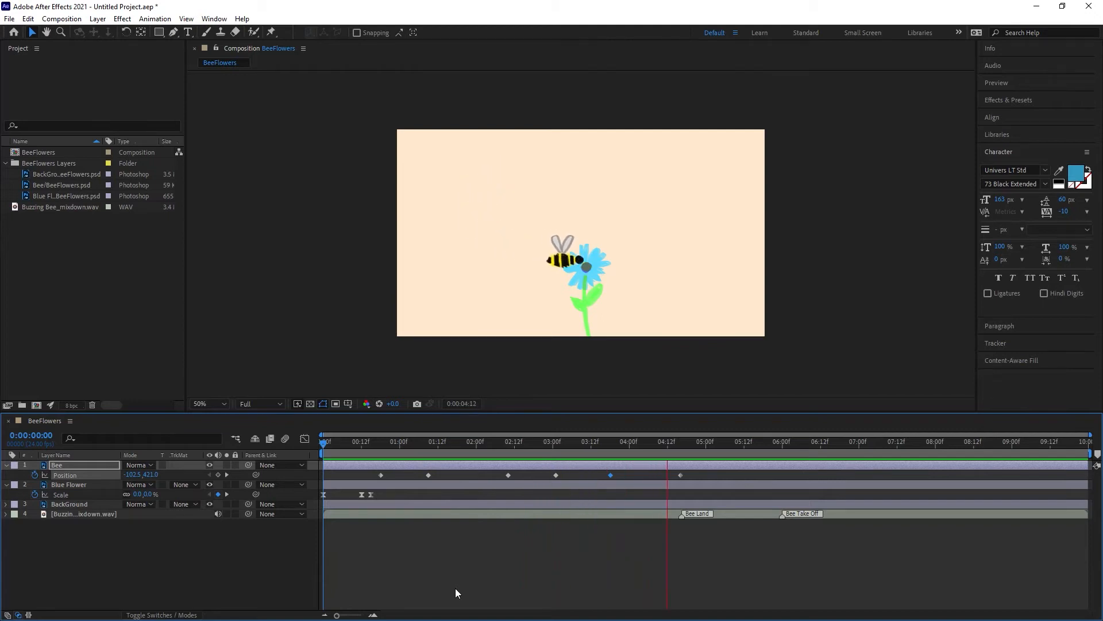
pyautogui.press('space')
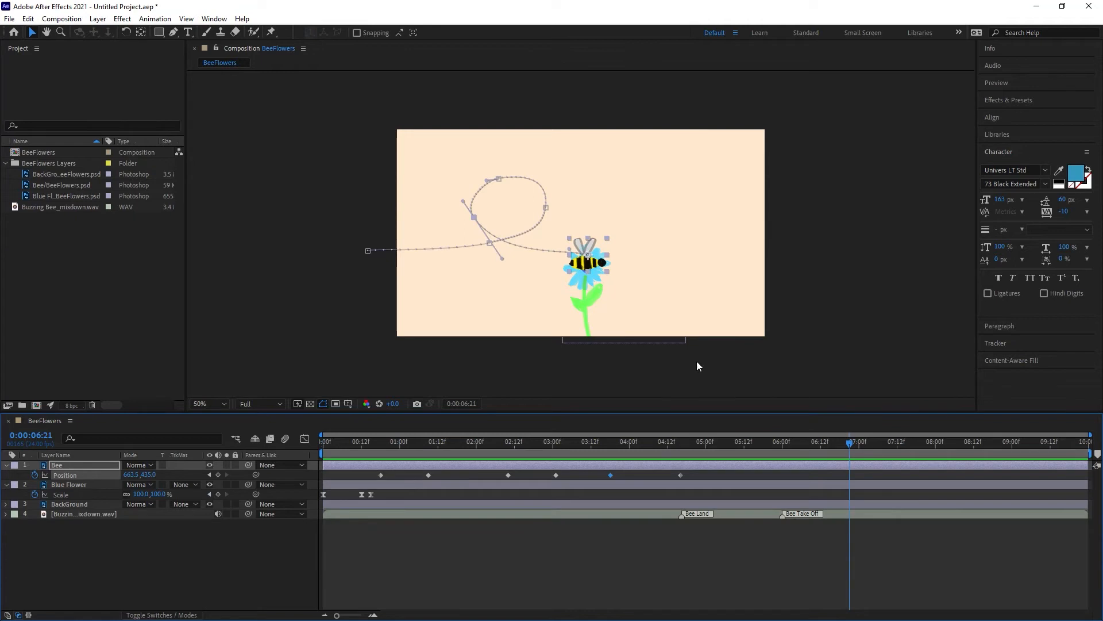
# Apply Easy Ease In to the Bee's landing keyframe at 0:00:04:16 and preview the landing from 0:00:02:09
pyautogui.click(680, 474)
pyautogui.rightClick(680, 475)
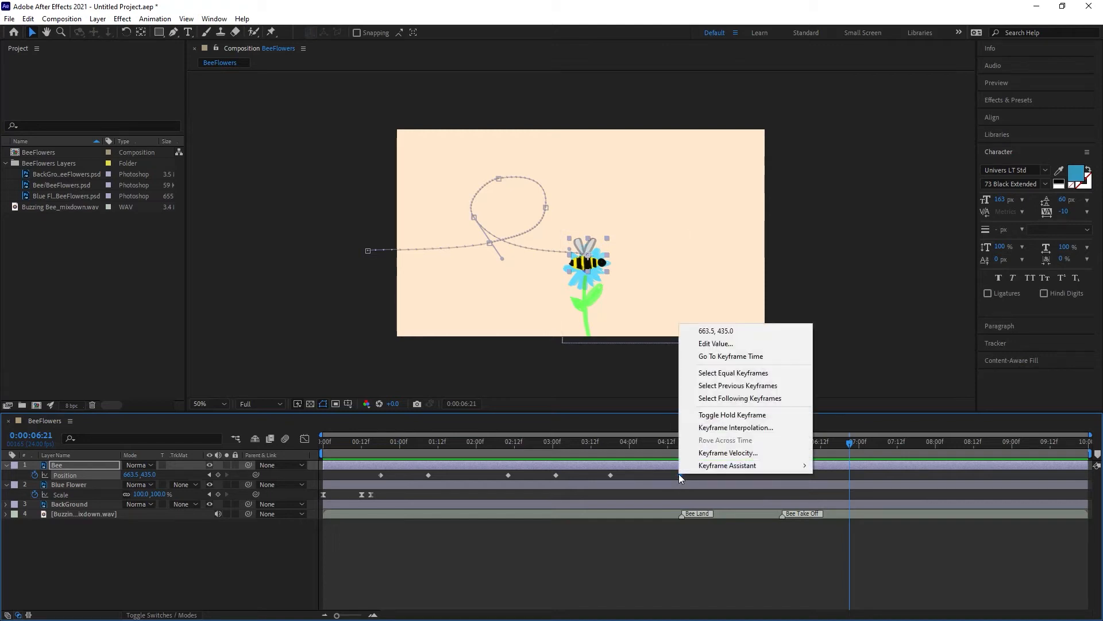
pyautogui.moveTo(733, 467)
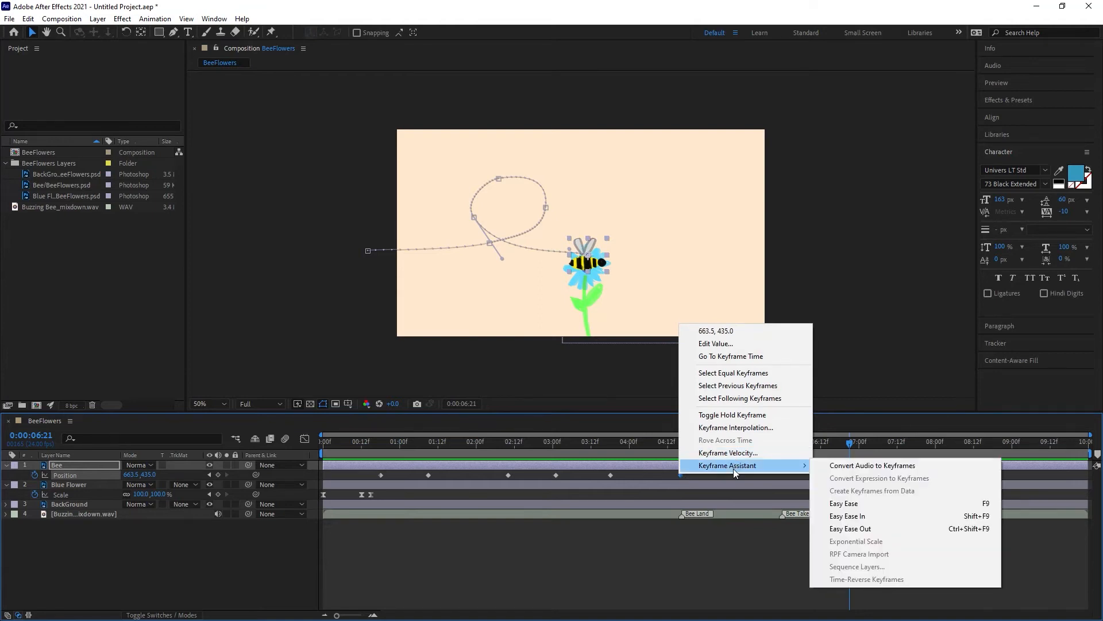
pyautogui.click(853, 517)
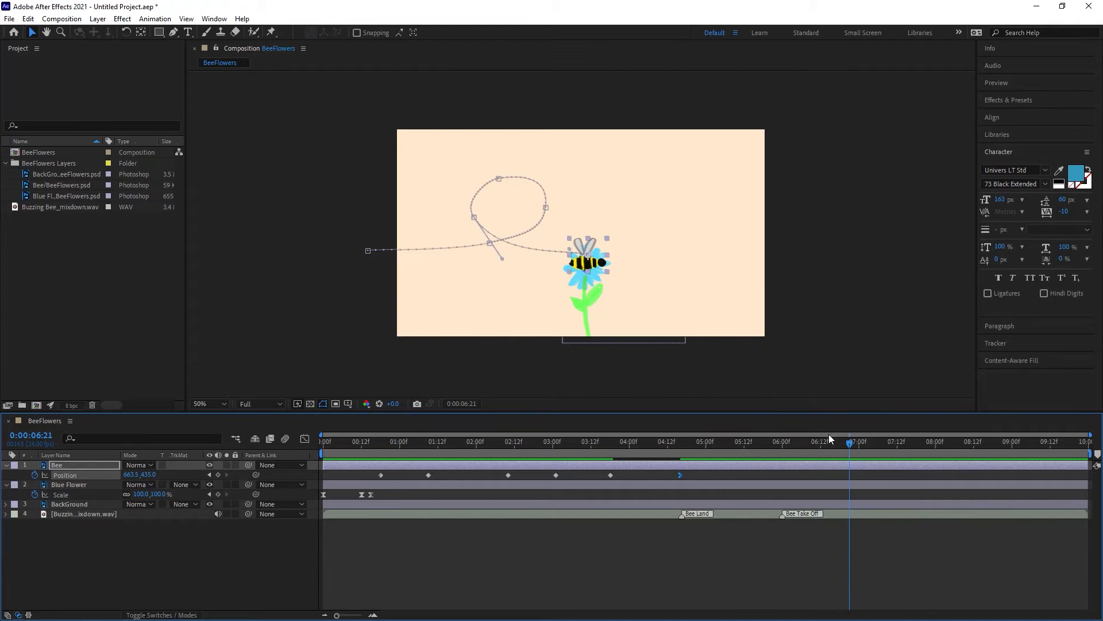
pyautogui.moveTo(832, 440); pyautogui.dragTo(504, 442)
pyautogui.click(659, 592)
pyautogui.press('space')
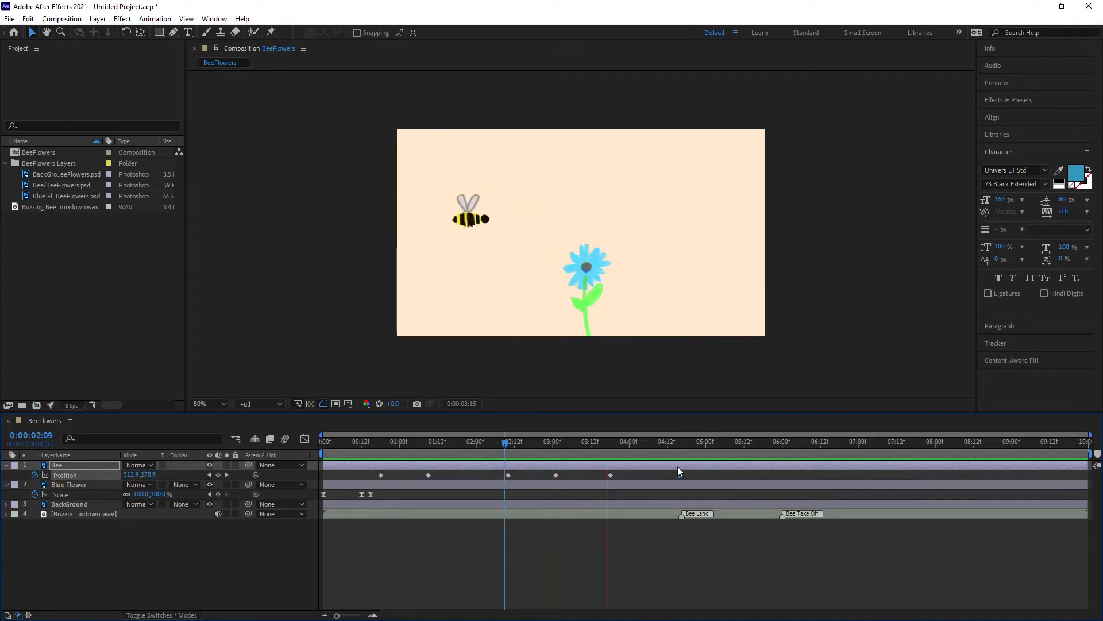
# Add a position keyframe for the Bee at 0:00:06:00, on the Bee Take Off marker, holding it on the flower
pyautogui.click(598, 277)
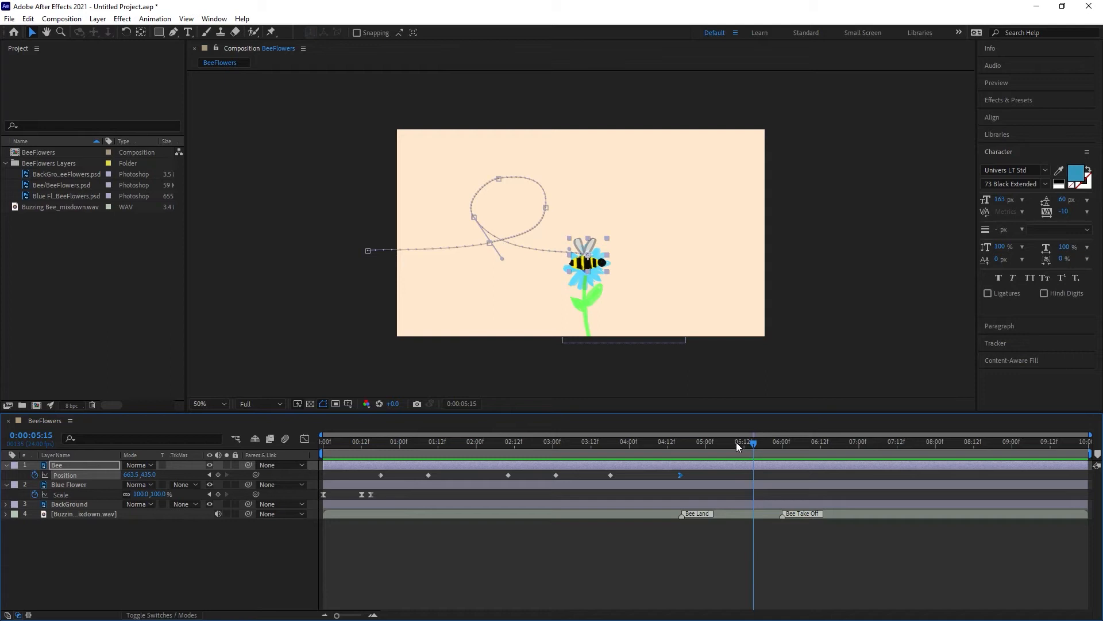
pyautogui.moveTo(754, 447); pyautogui.dragTo(782, 451)
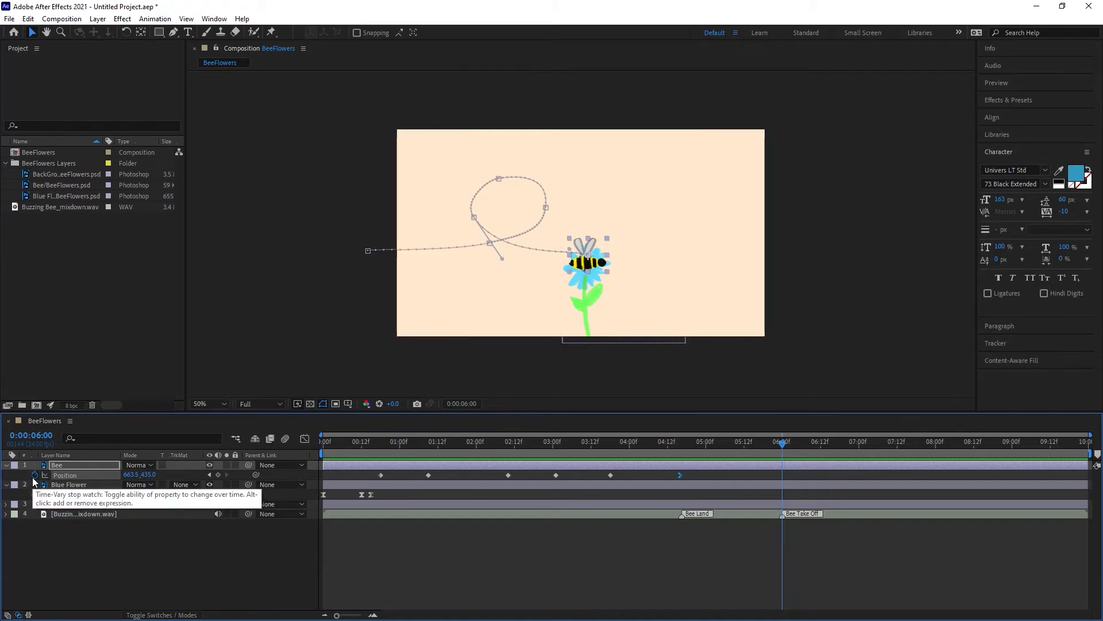
pyautogui.click(35, 476)
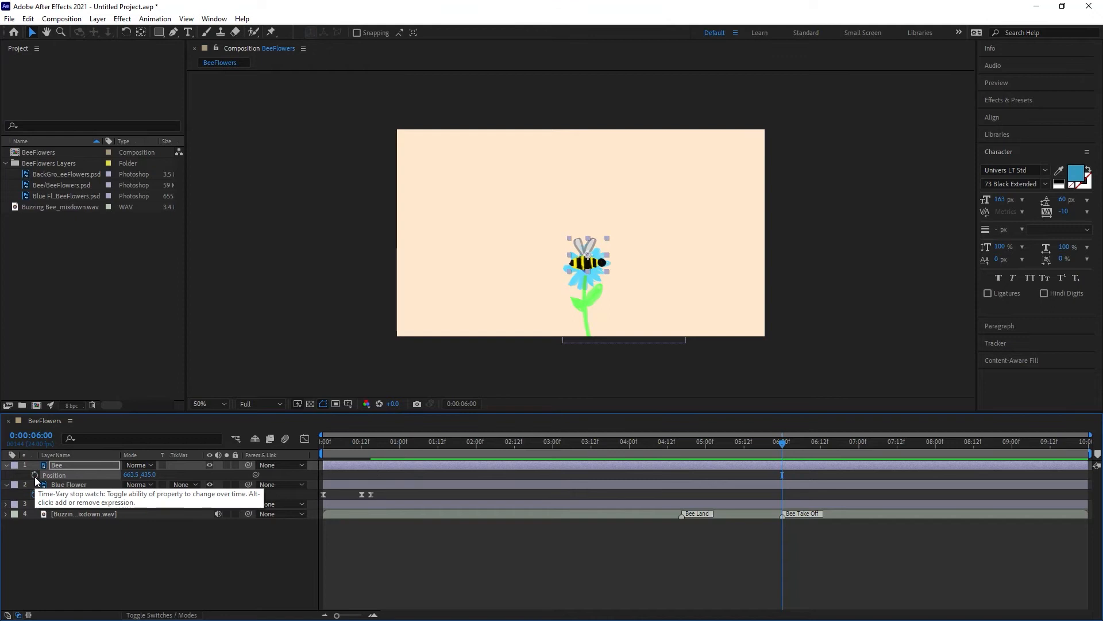
pyautogui.hotkey('ctrl', 'z')
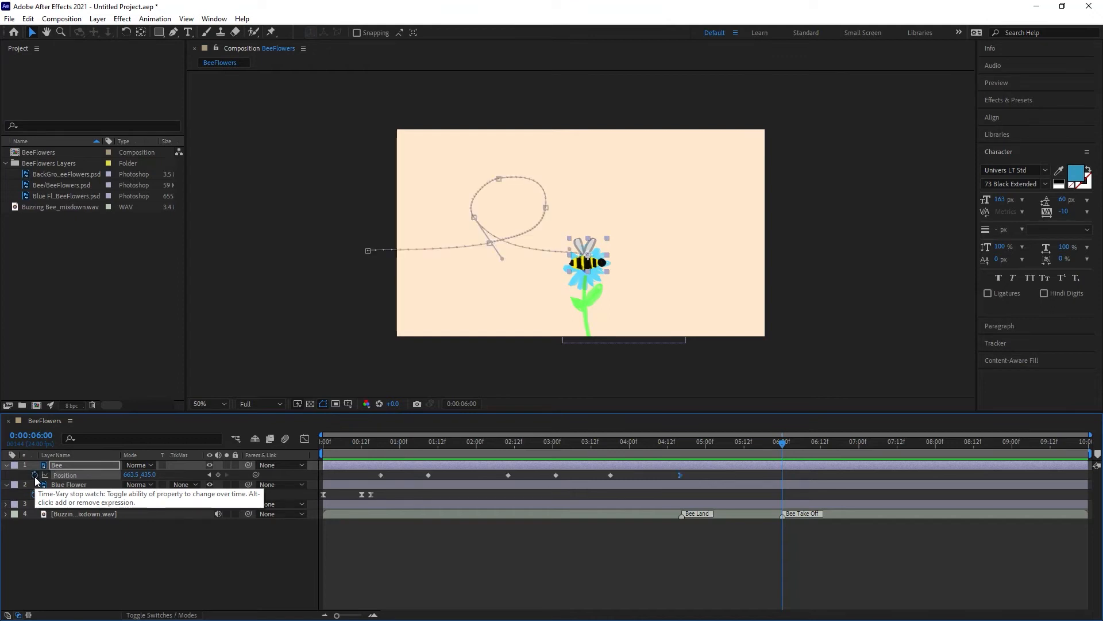
pyautogui.click(218, 476)
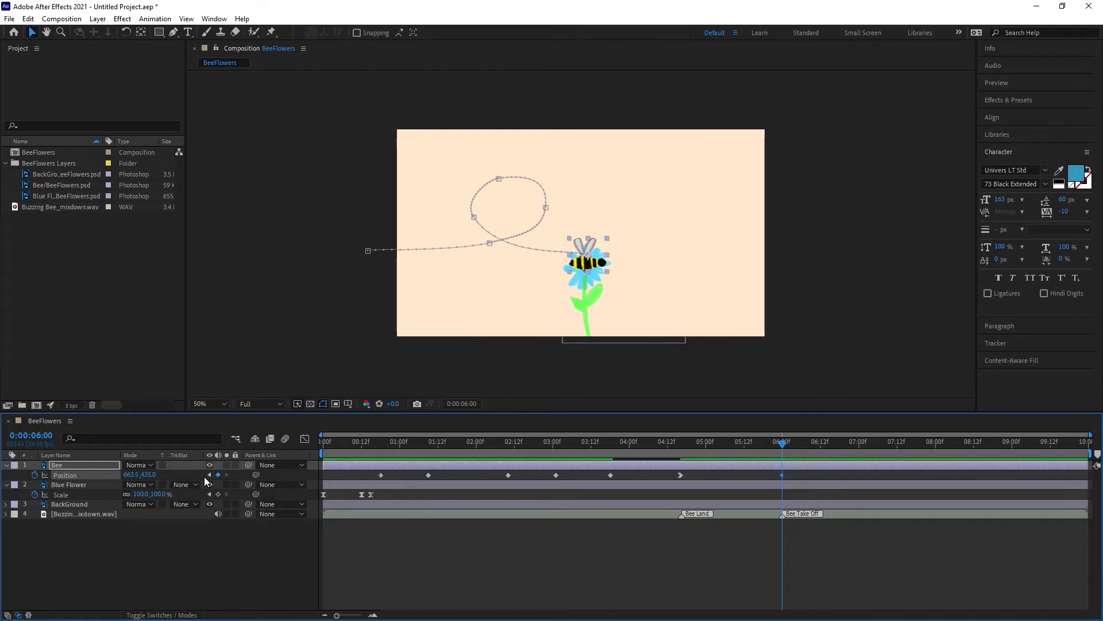
# Step back through the Bee's position keyframes to 0:00:03:18 and return to the one at 0:00:06:00
pyautogui.click(210, 475)
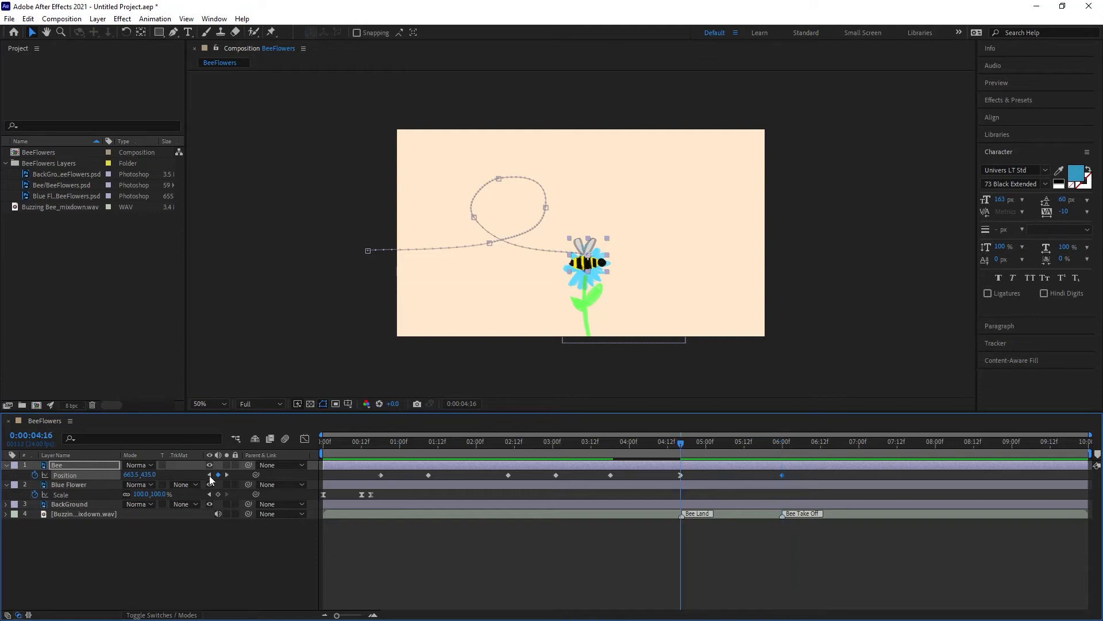
pyautogui.click(226, 474)
pyautogui.click(209, 475)
pyautogui.click(209, 475)
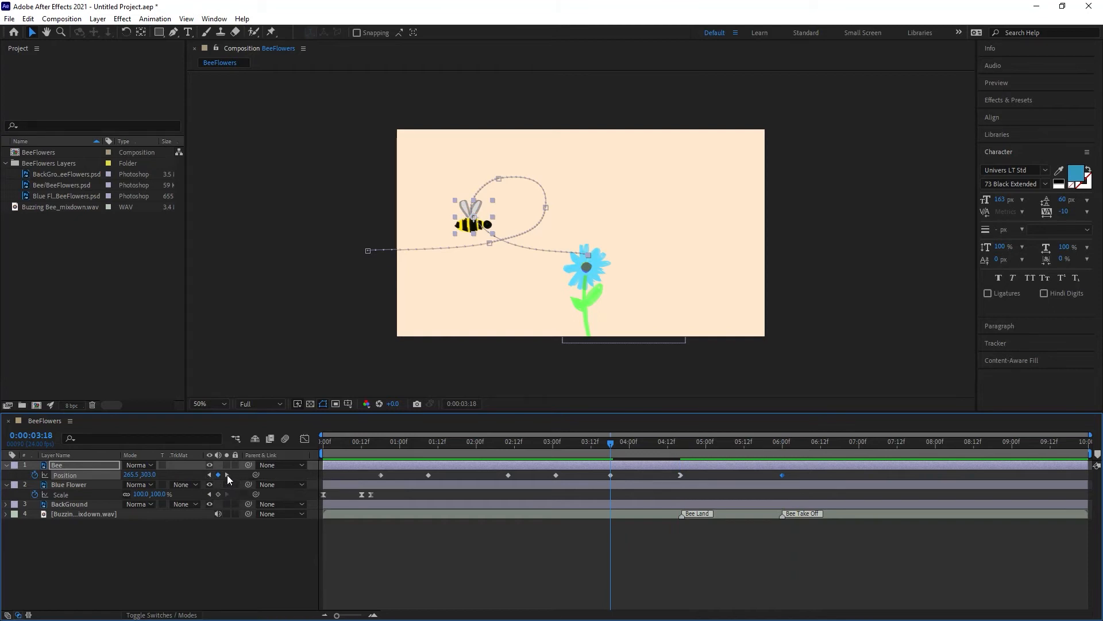
pyautogui.click(227, 475)
pyautogui.click(226, 475)
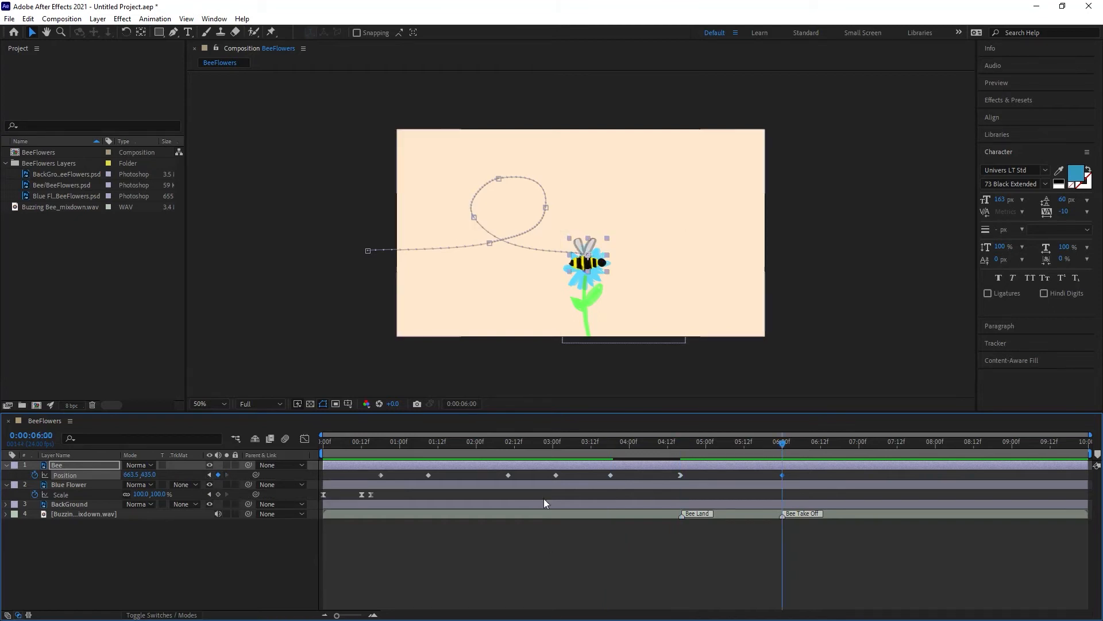
# Apply Easy Ease Out to the Bee's take-off position keyframe at 0:00:06:00
pyautogui.moveTo(780, 443)
pyautogui.mouseDown()
pyautogui.moveTo(677, 454)
pyautogui.moveTo(779, 451)
pyautogui.mouseUp()
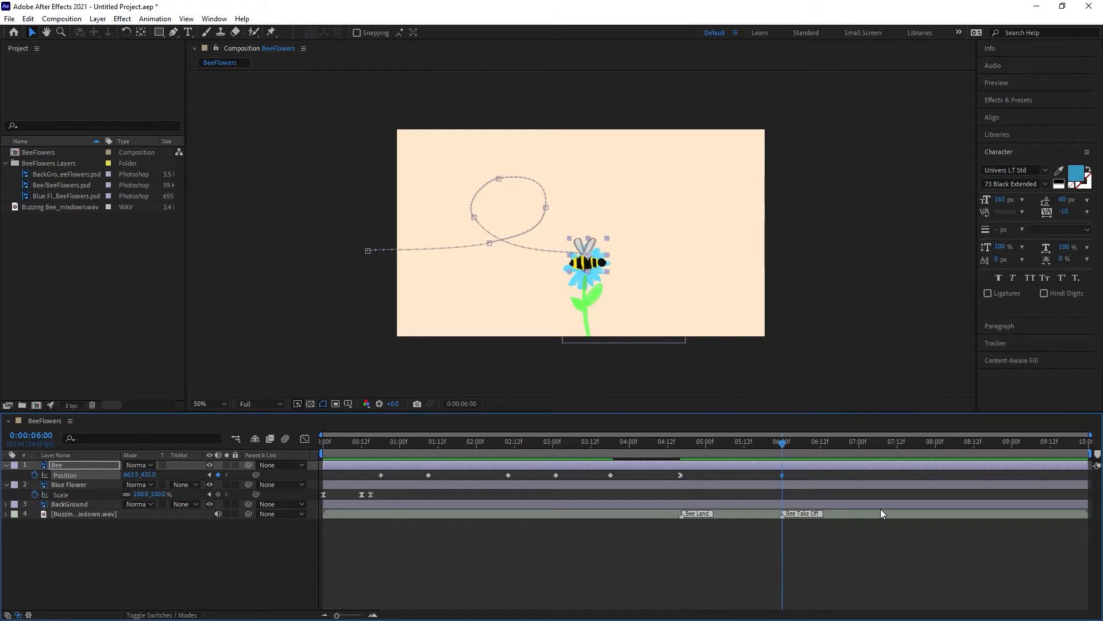
pyautogui.rightClick(782, 475)
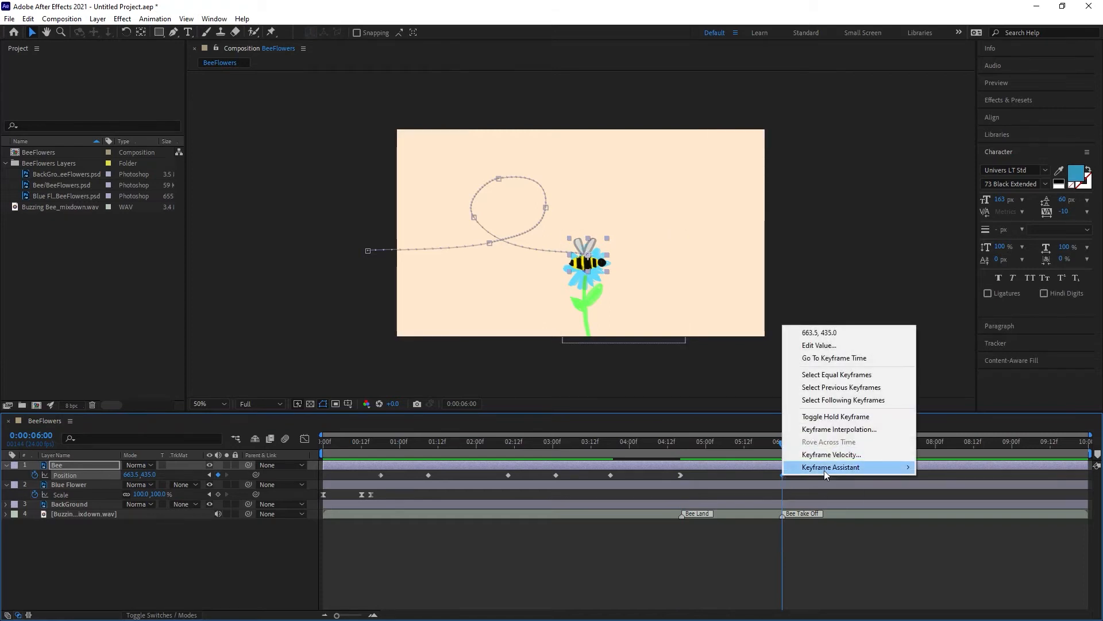
pyautogui.moveTo(861, 468)
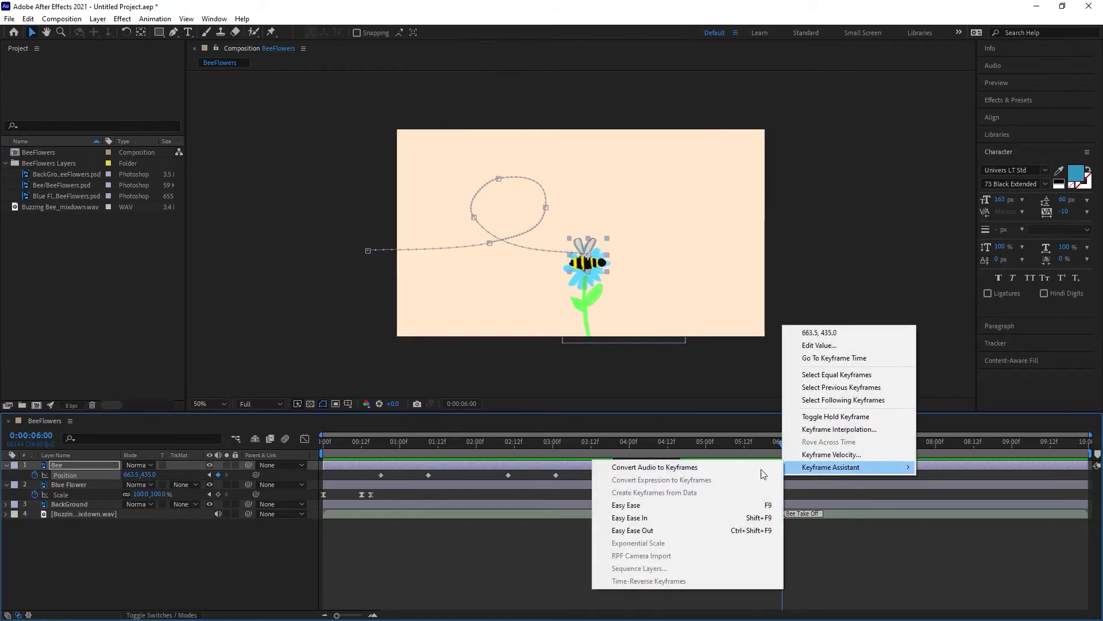
pyautogui.click(648, 530)
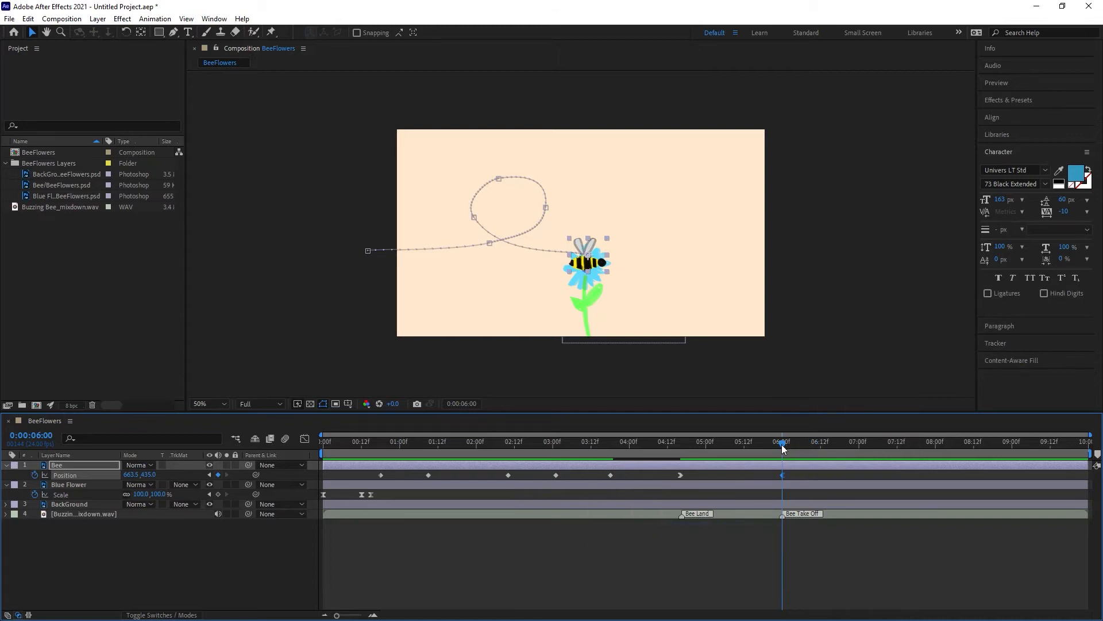
# At 0:00:09:00, move the Bee off frame to the right, at position 1427.5, 297.0, and bend the take-off path's start slightly downward
pyautogui.moveTo(782, 443); pyautogui.dragTo(891, 454)
pyautogui.click(590, 266)
pyautogui.hotkey('ctrl', 'z')
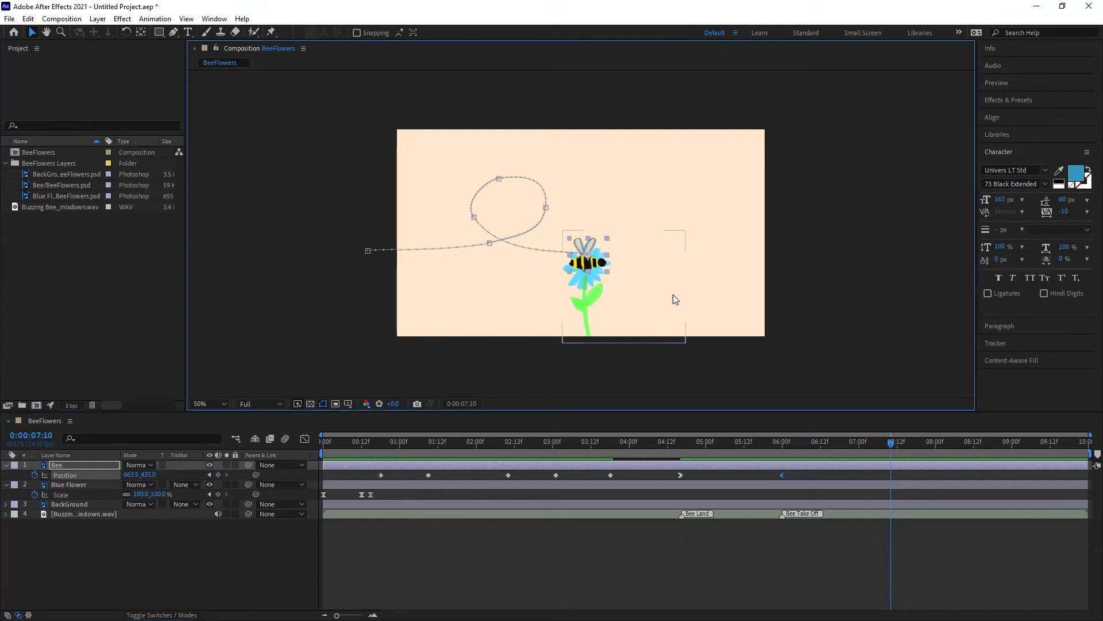
pyautogui.moveTo(893, 444); pyautogui.dragTo(1010, 440)
pyautogui.moveTo(587, 264); pyautogui.dragTo(773, 238)
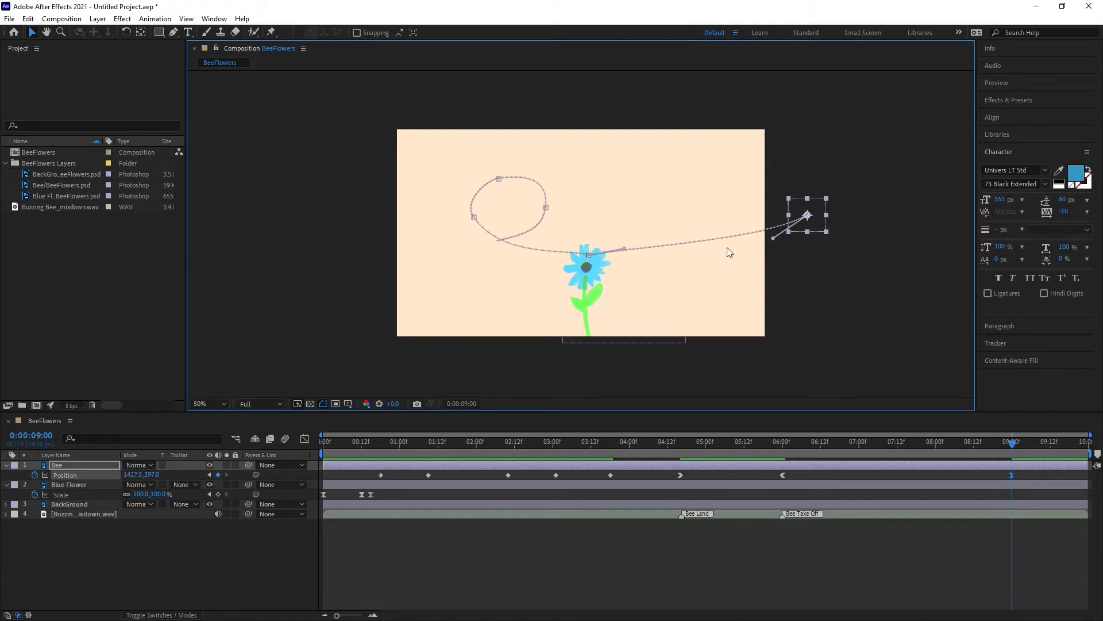
pyautogui.moveTo(627, 250); pyautogui.dragTo(639, 261)
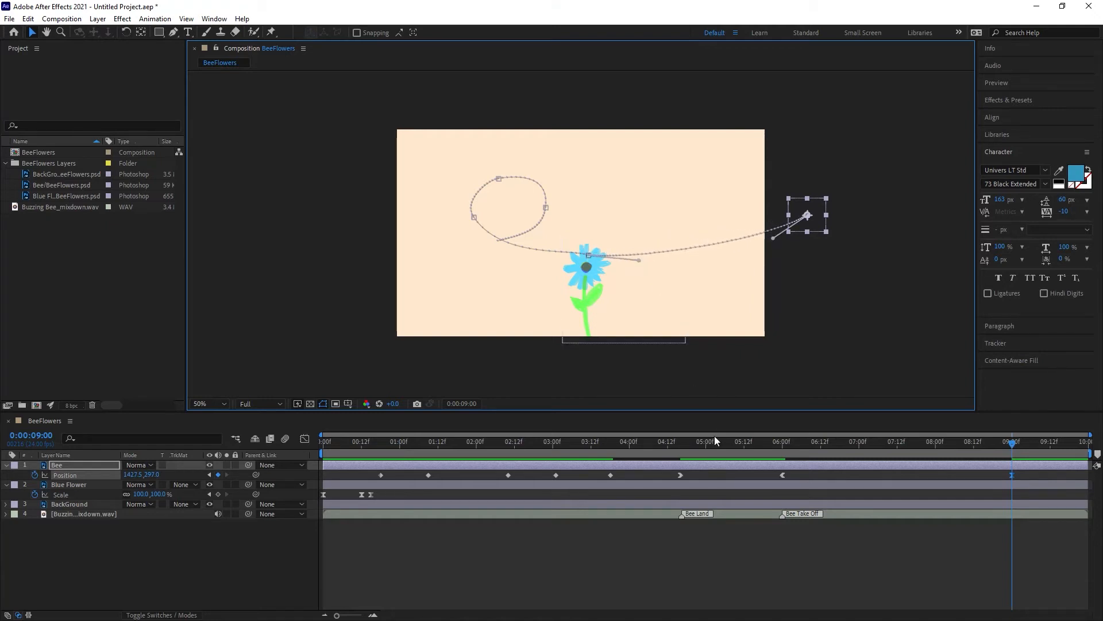
# Preview the Bee's flight from 0:00:01:21, and replay the take-off from 0:00:05:20
pyautogui.moveTo(791, 443); pyautogui.dragTo(442, 453)
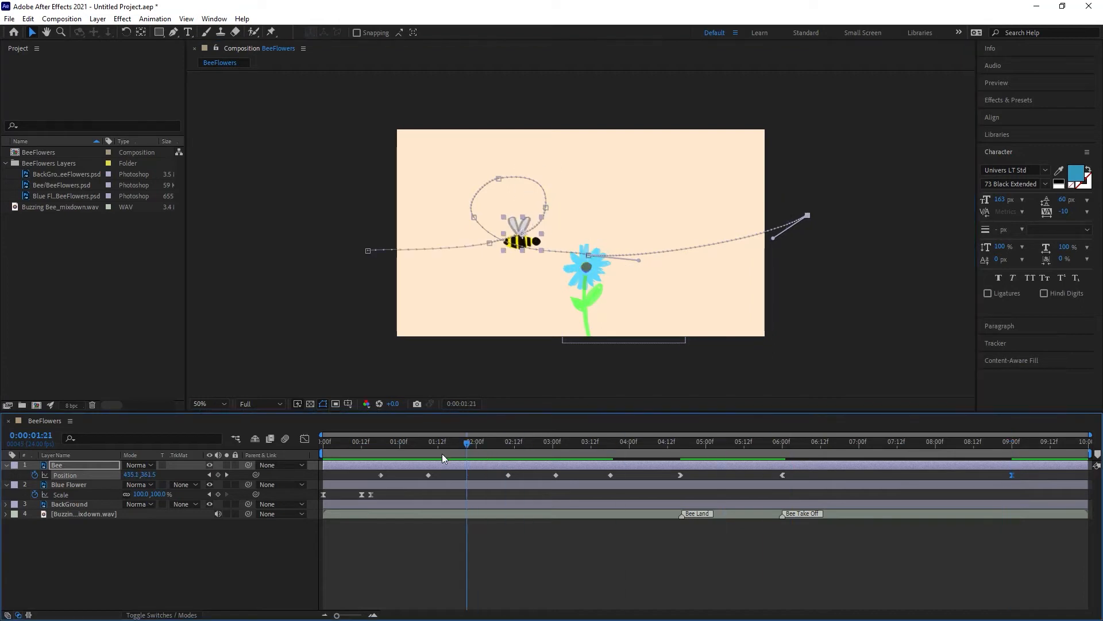
pyautogui.press('space')
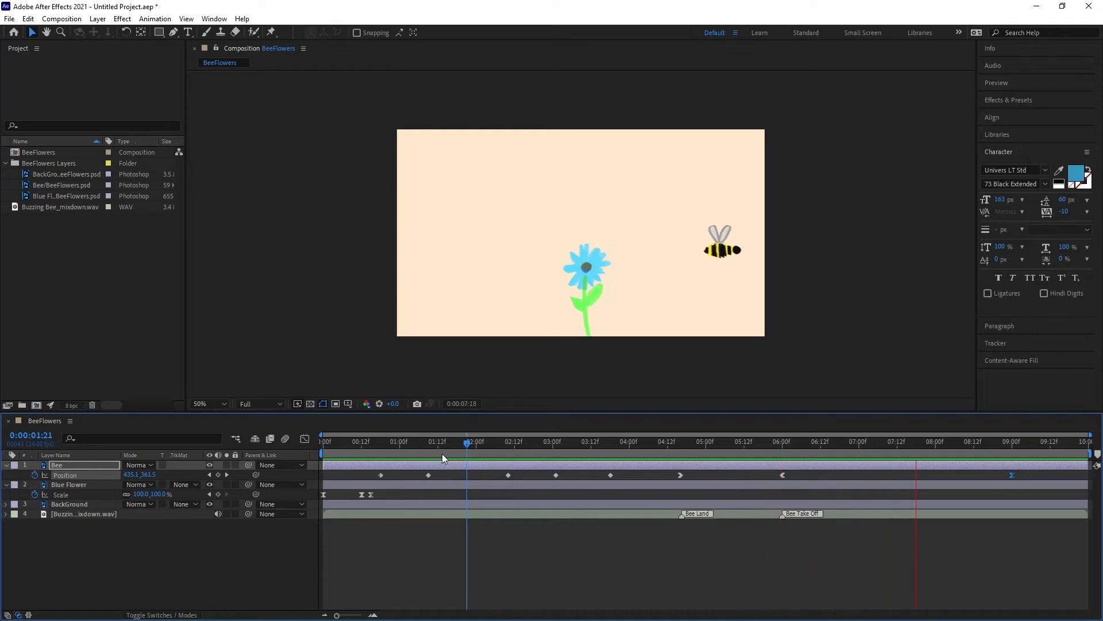
pyautogui.press('space')
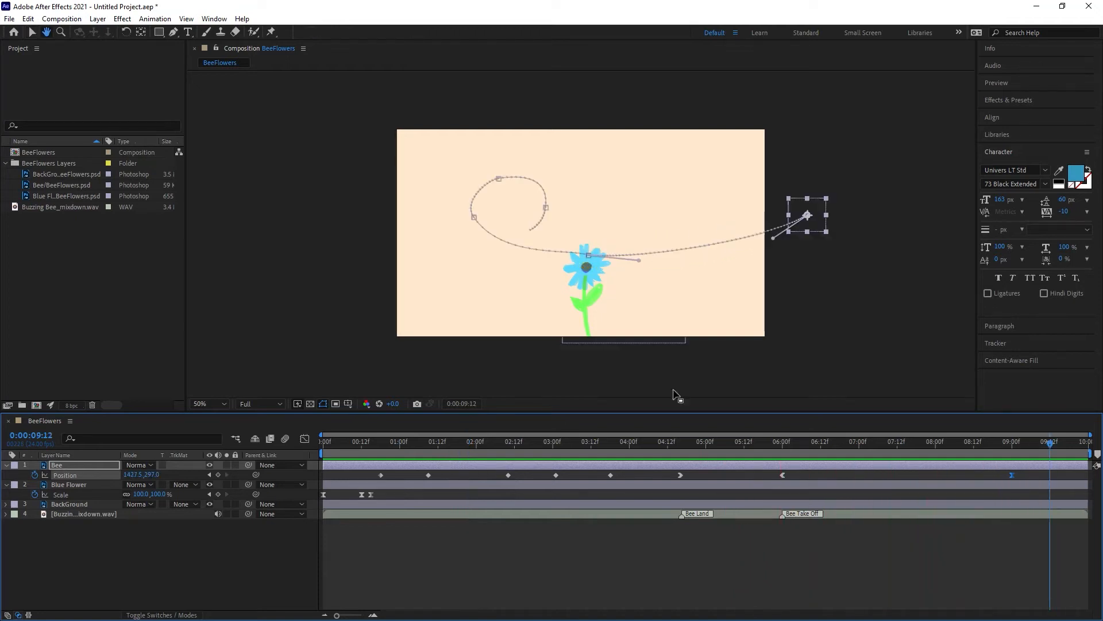
pyautogui.click(770, 443)
pyautogui.press('space')
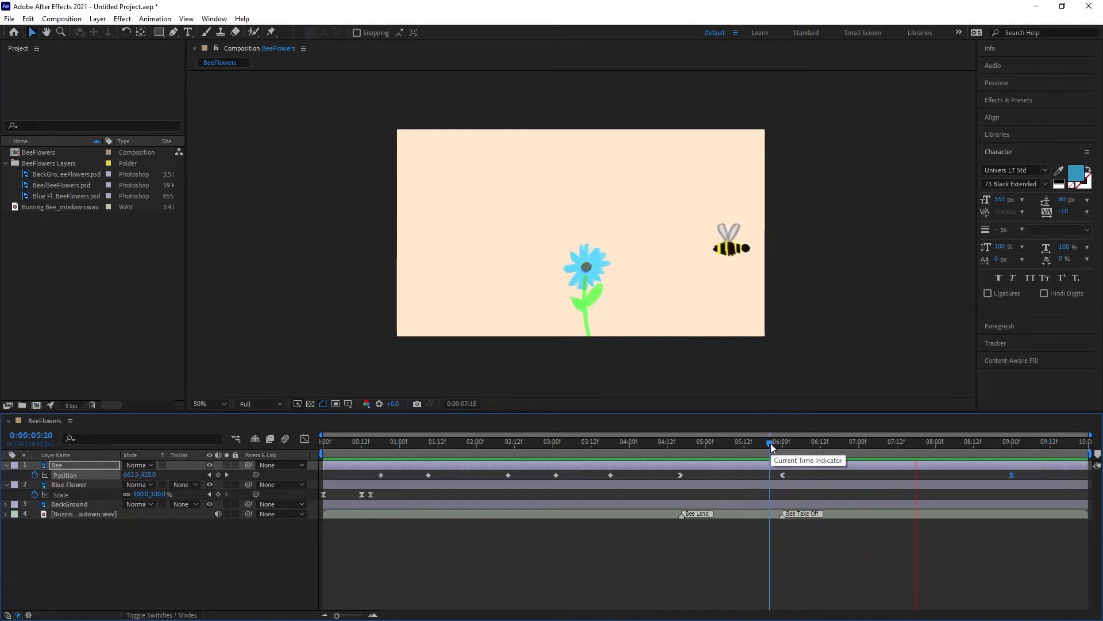
pyautogui.press('space')
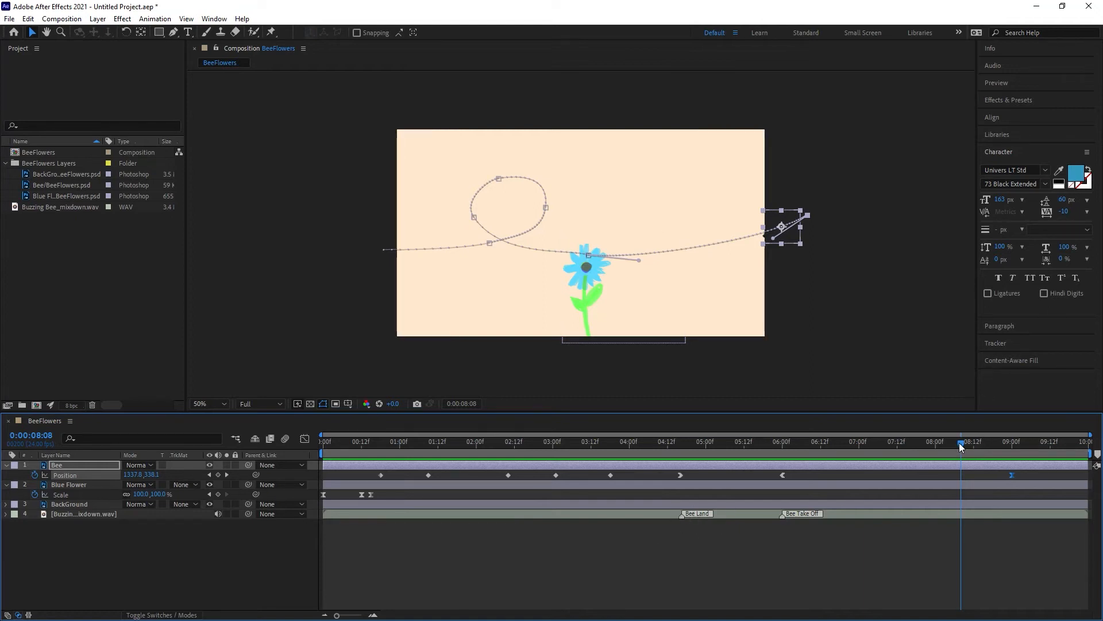
# Add a marker to the Bee layer at 0:00:09:00 with the comment "Bee Off Screen"
pyautogui.moveTo(960, 442); pyautogui.dragTo(1012, 452)
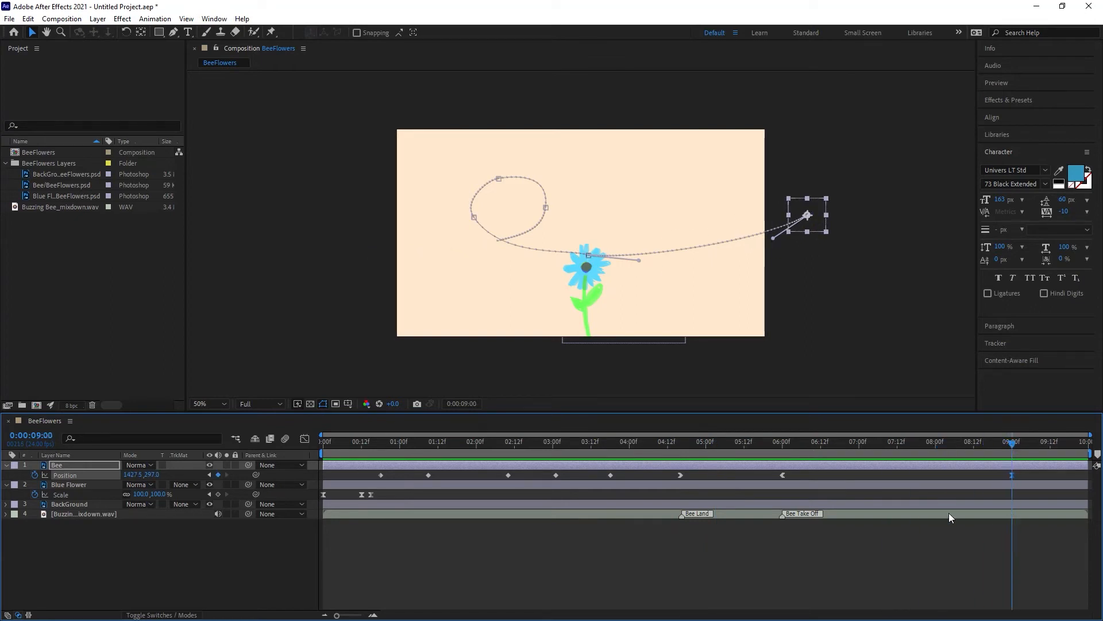
pyautogui.click(71, 465)
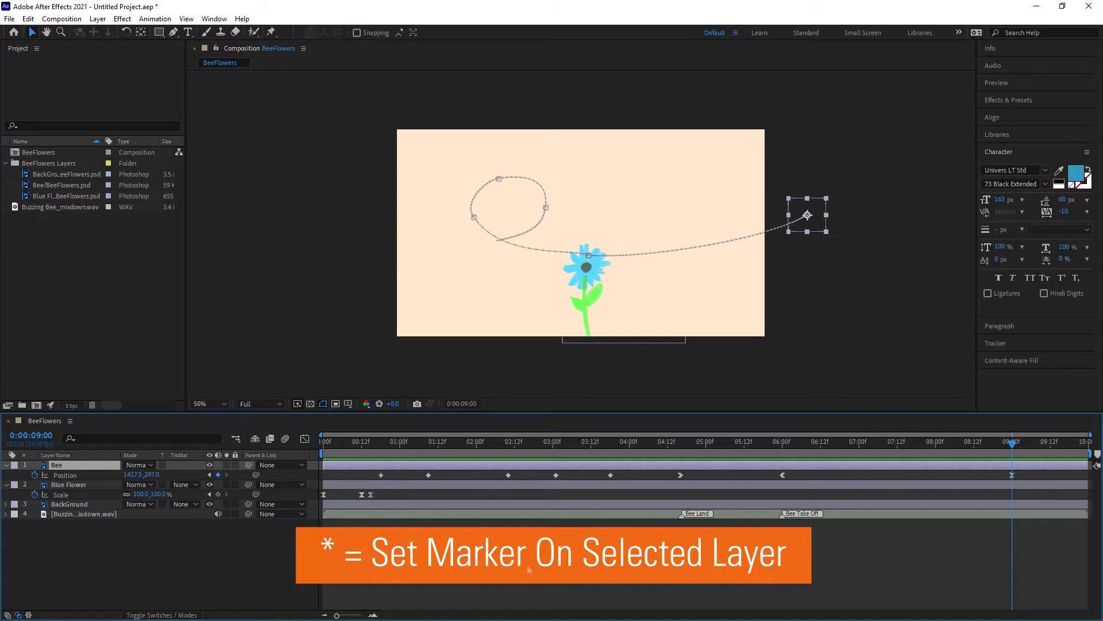
pyautogui.press('KP_Multiply')
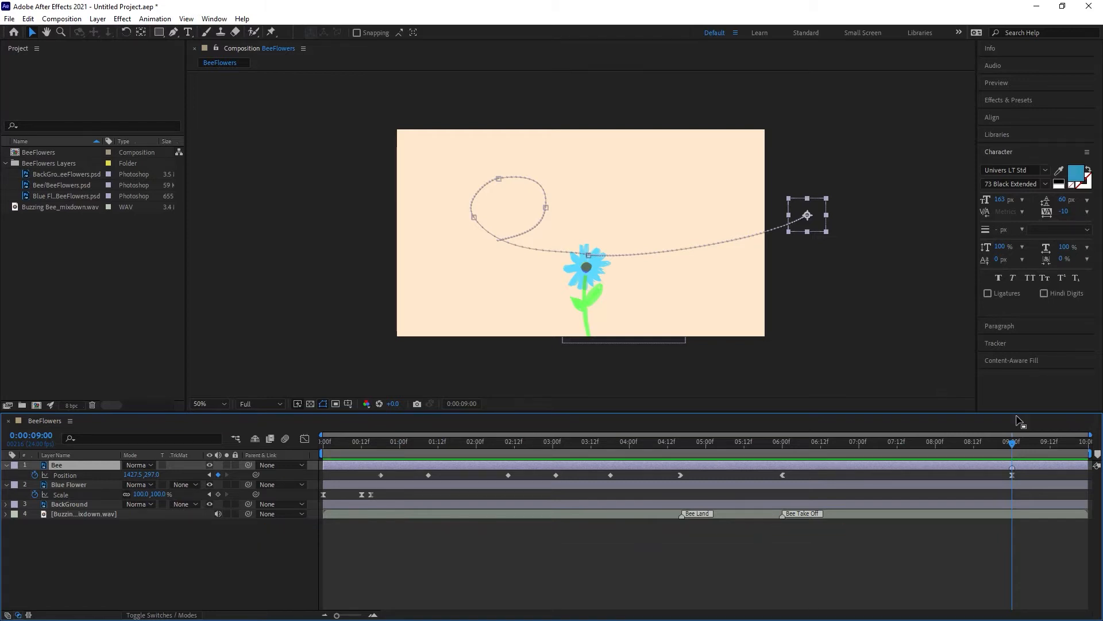
pyautogui.doubleClick(1012, 470)
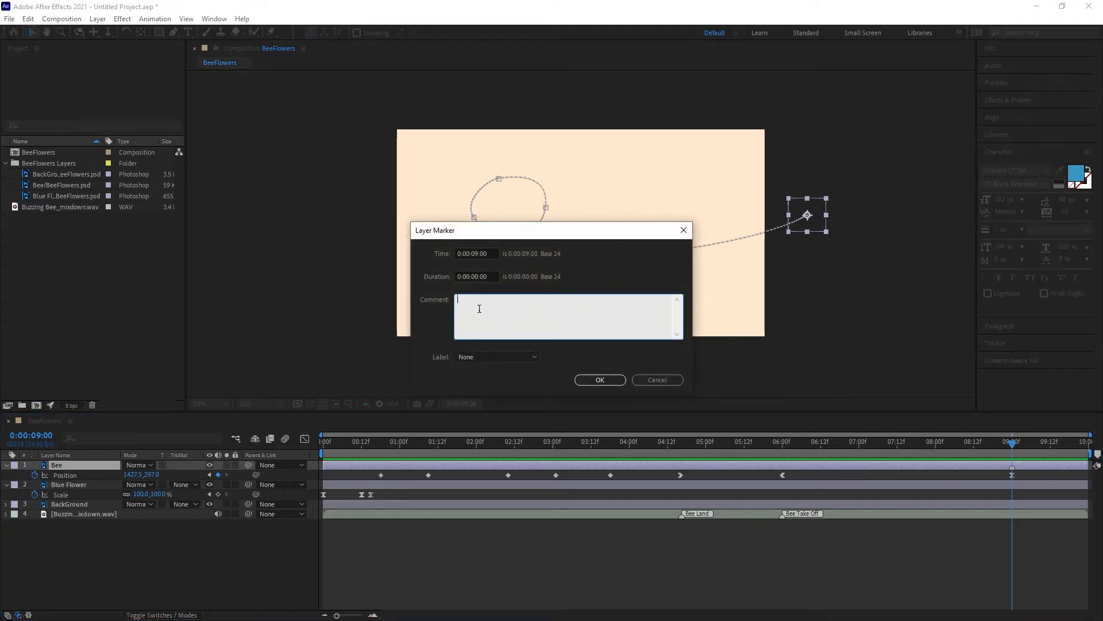
pyautogui.write('Bee Off Screen')
pyautogui.press('Return')
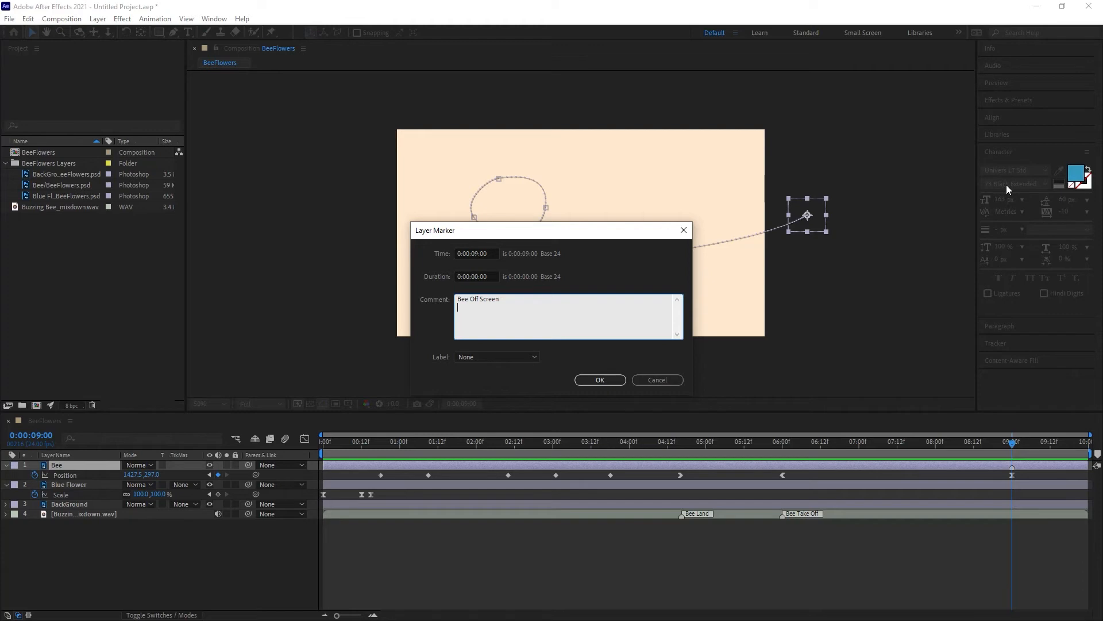
pyautogui.click(610, 382)
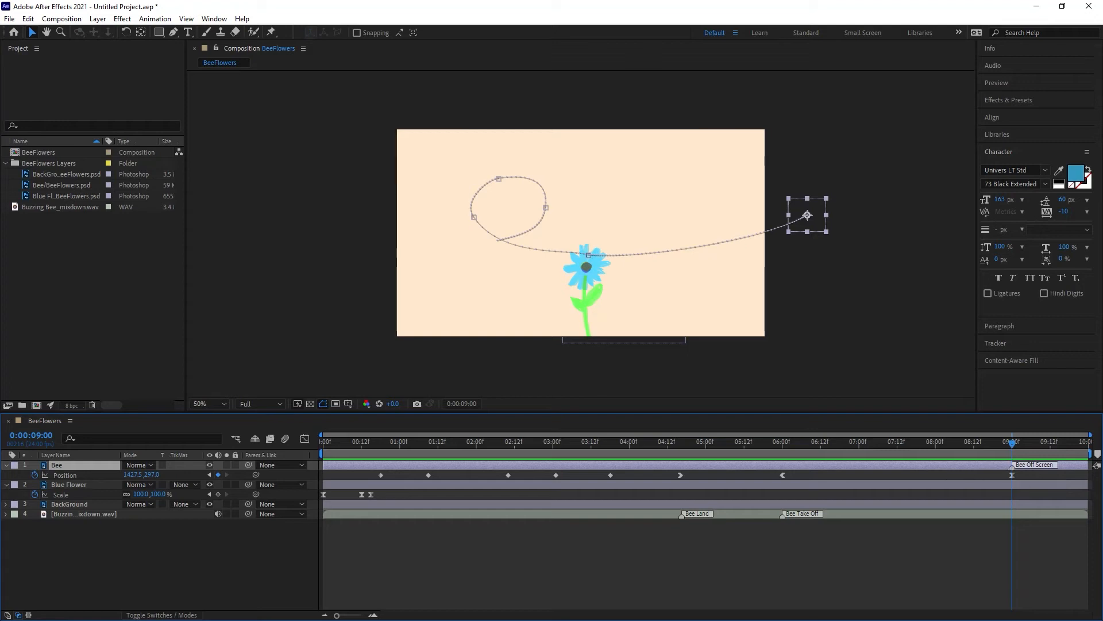
pyautogui.click(901, 444)
pyautogui.moveTo(871, 443); pyautogui.dragTo(643, 478)
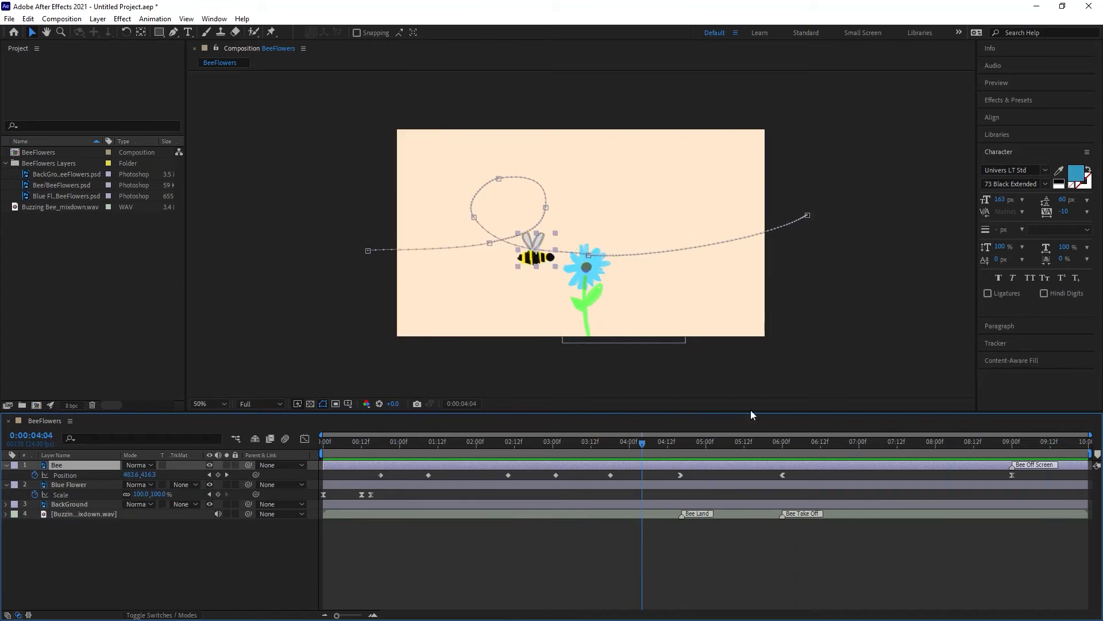
pyautogui.click(77, 20)
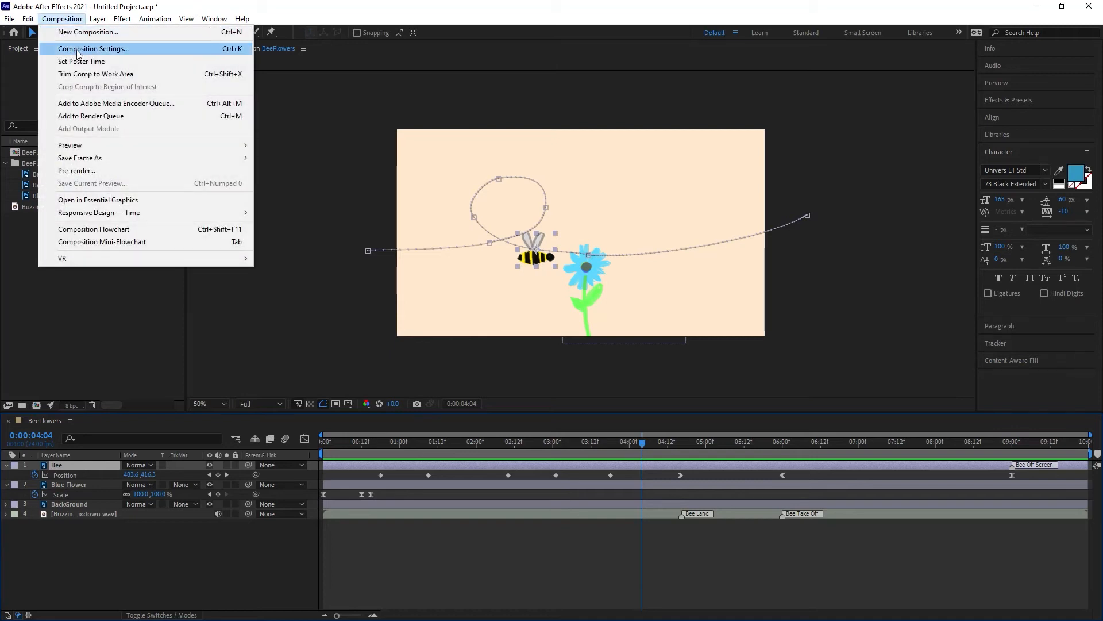
pyautogui.click(79, 17)
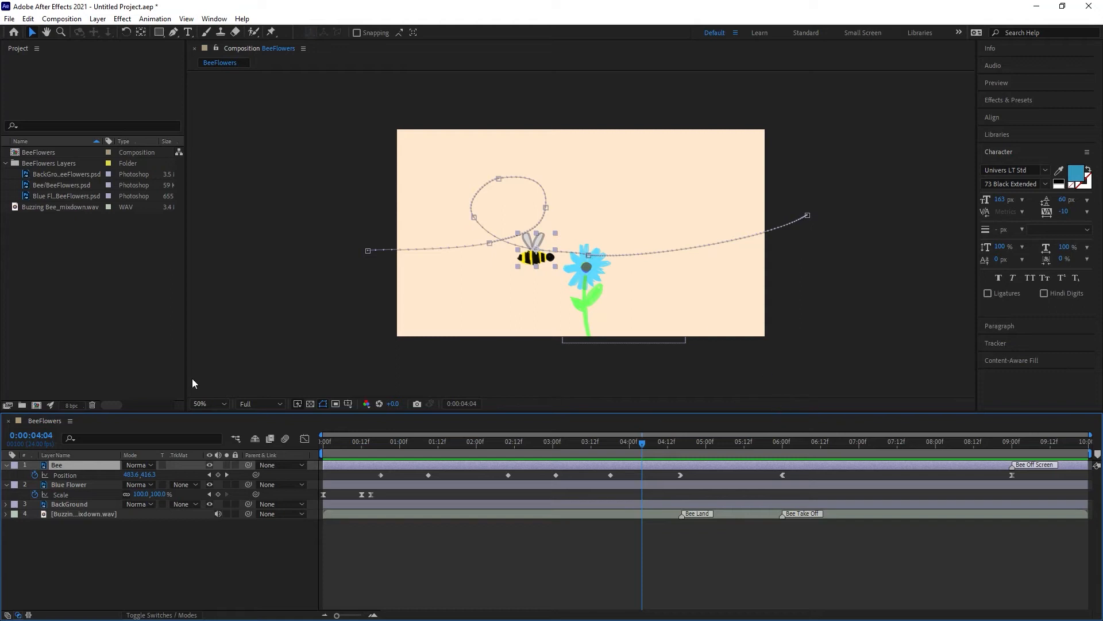
# Collapse the BeeFlowers Layers folder and create a new composition, Comp 1, with a 5-second duration and a near-white background
pyautogui.click(6, 166)
pyautogui.click(6, 165)
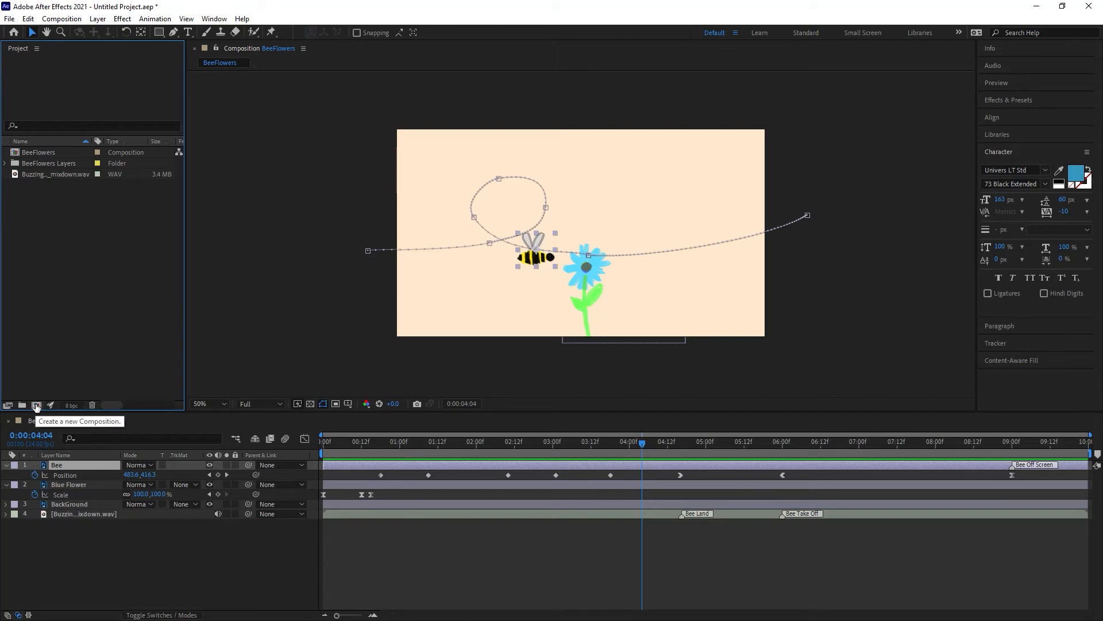
pyautogui.click(36, 405)
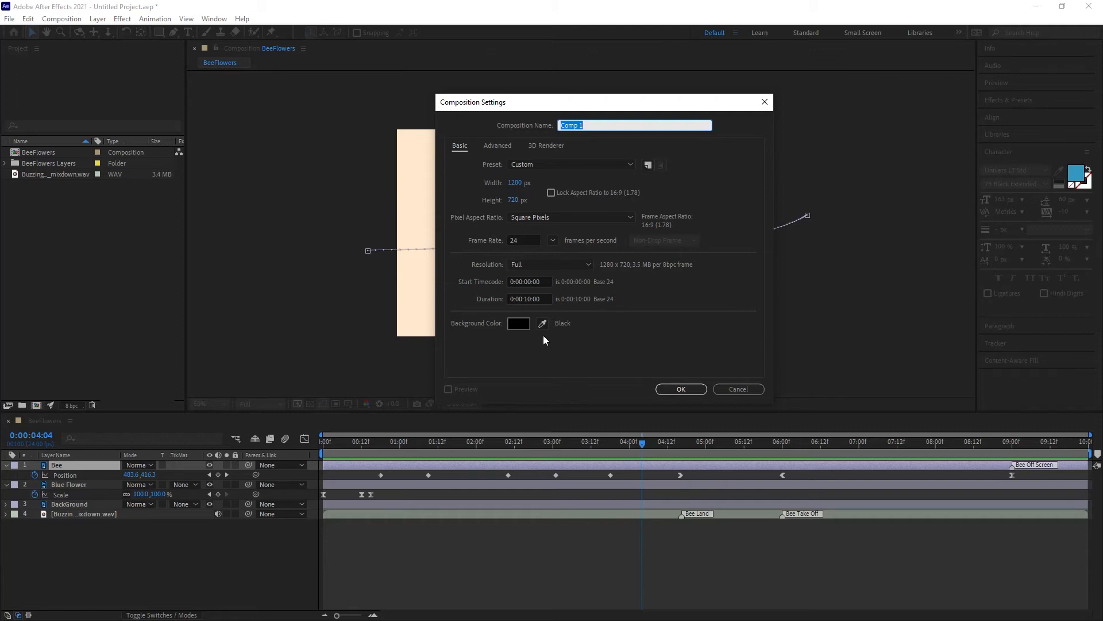
pyautogui.click(536, 298)
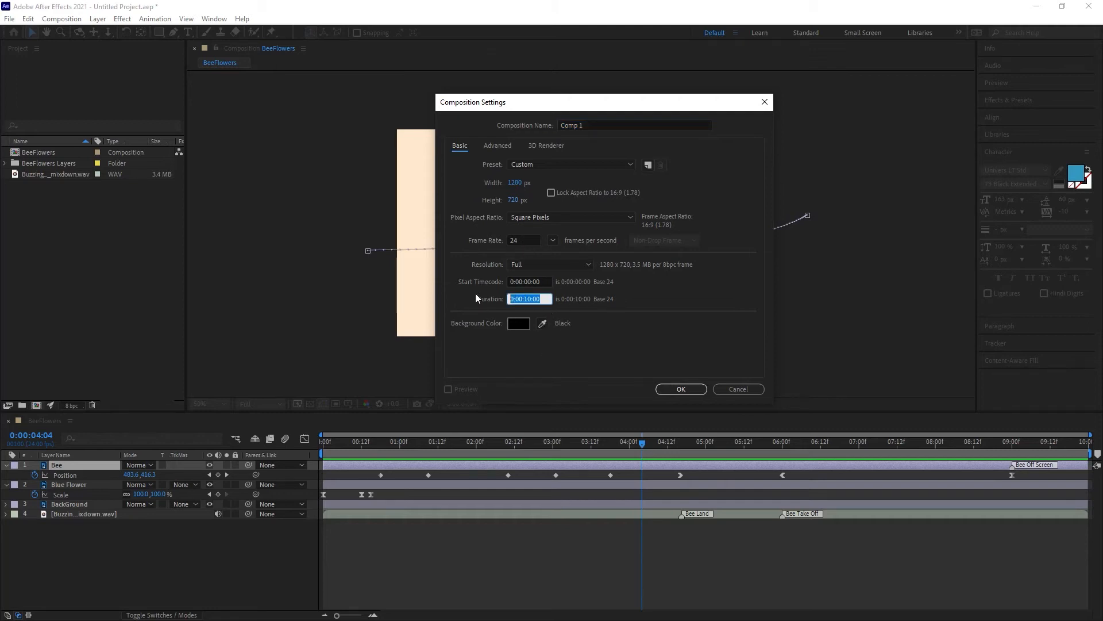
pyautogui.write('5.0')
pyautogui.click(526, 324)
pyautogui.moveTo(764, 203); pyautogui.dragTo(685, 157)
pyautogui.click(1005, 152)
pyautogui.click(690, 390)
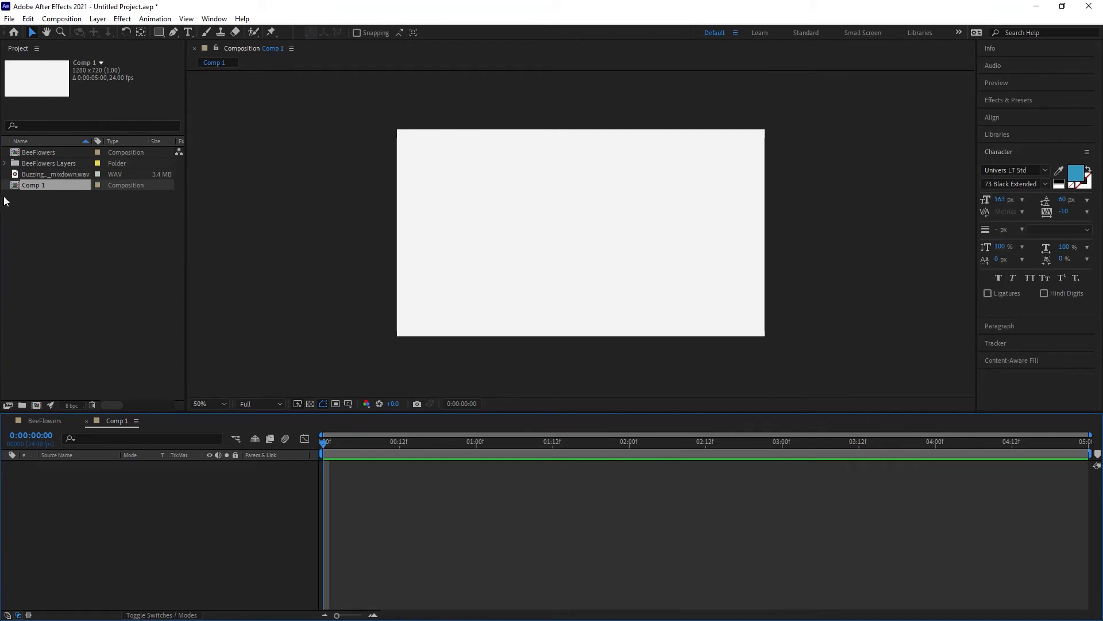
# Show the BeeFlowers composition's timeline, and return to Comp 1
pyautogui.click(41, 423)
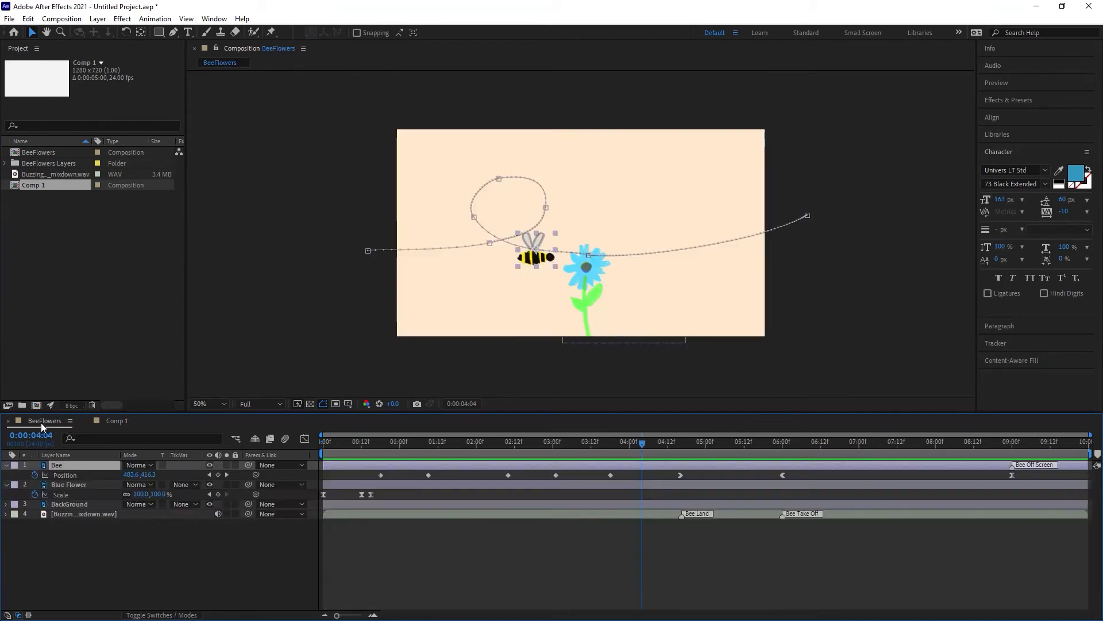
pyautogui.click(118, 422)
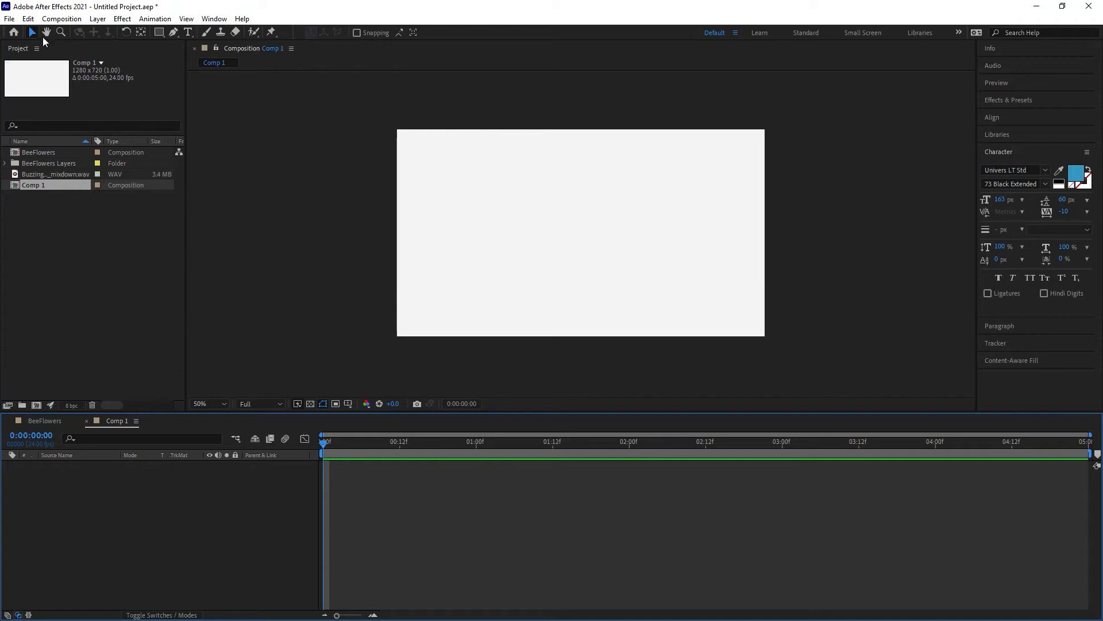
# Save the project as AE_FileTypes in the AE_File Types folder on the Desktop
pyautogui.click(8, 19)
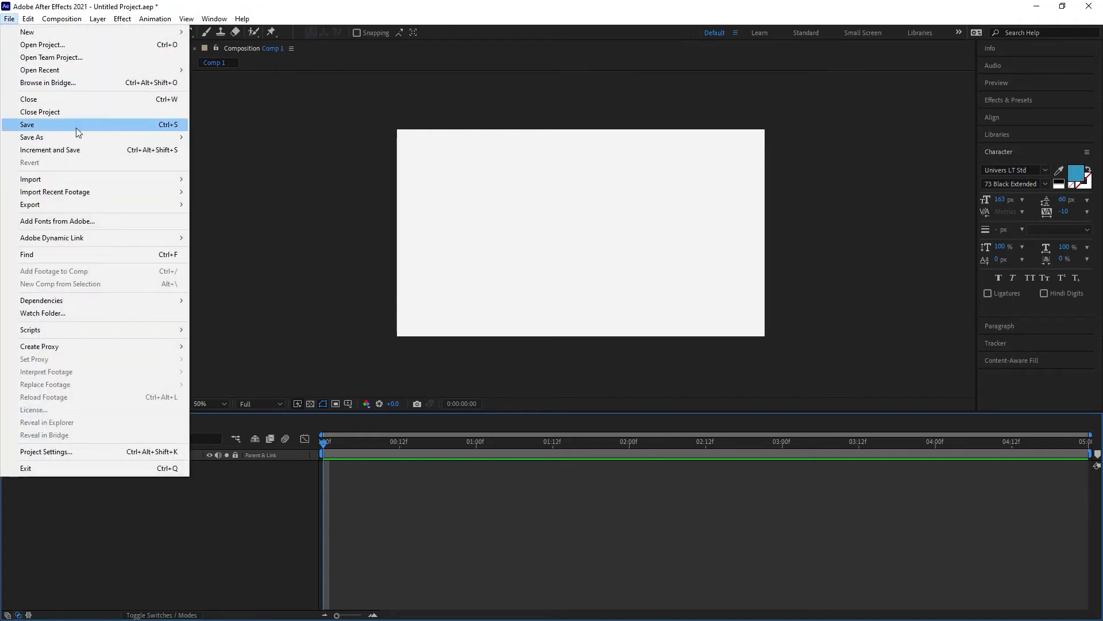
pyautogui.moveTo(71, 141)
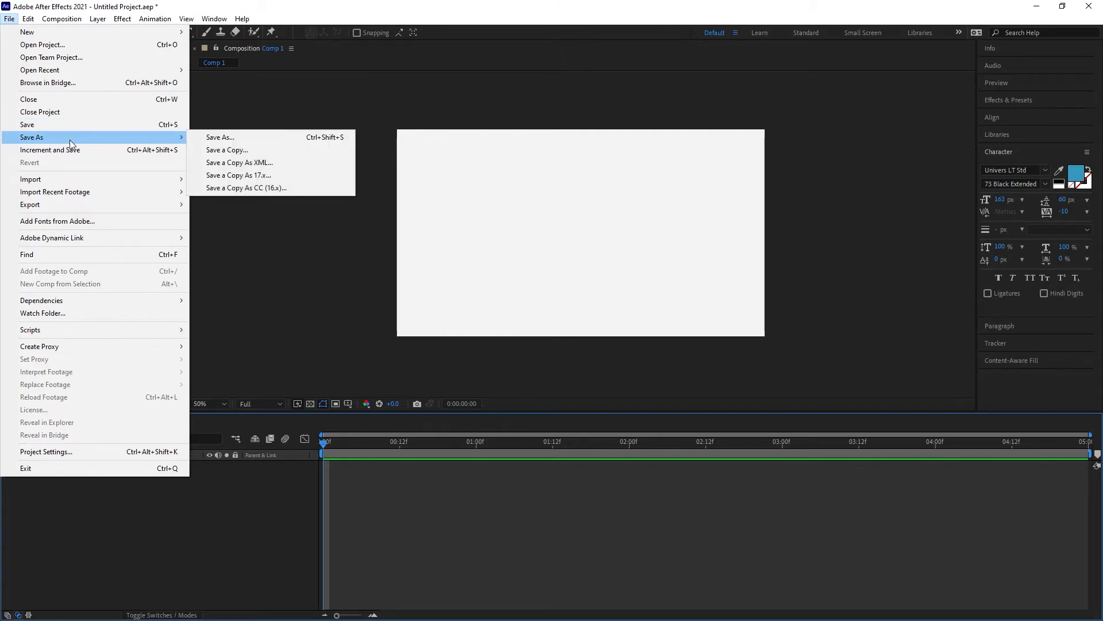
pyautogui.click(230, 138)
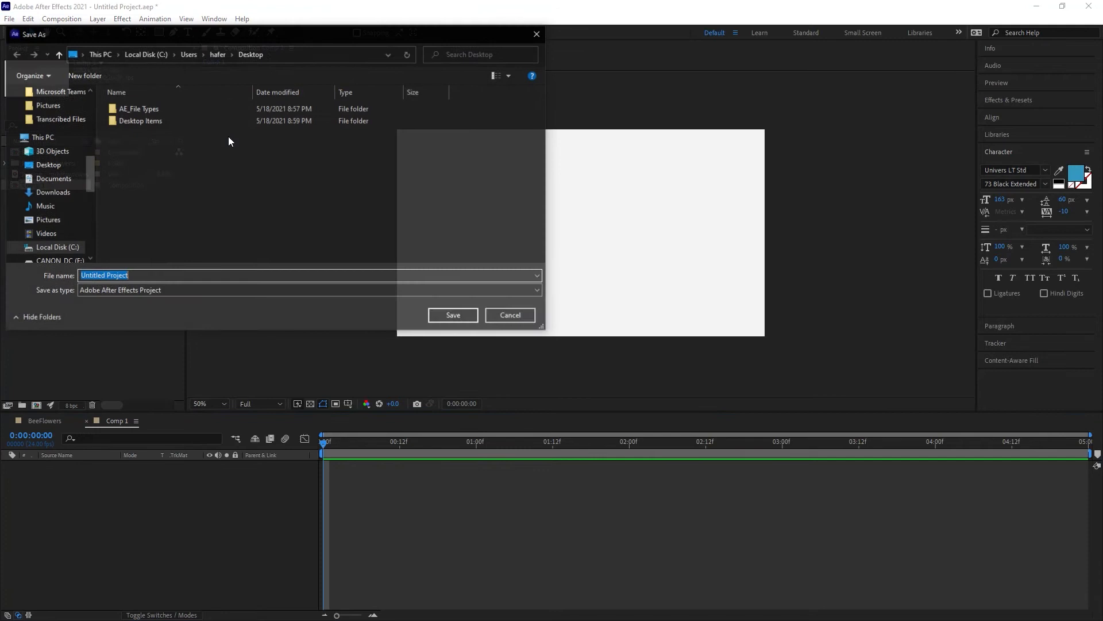
pyautogui.doubleClick(140, 108)
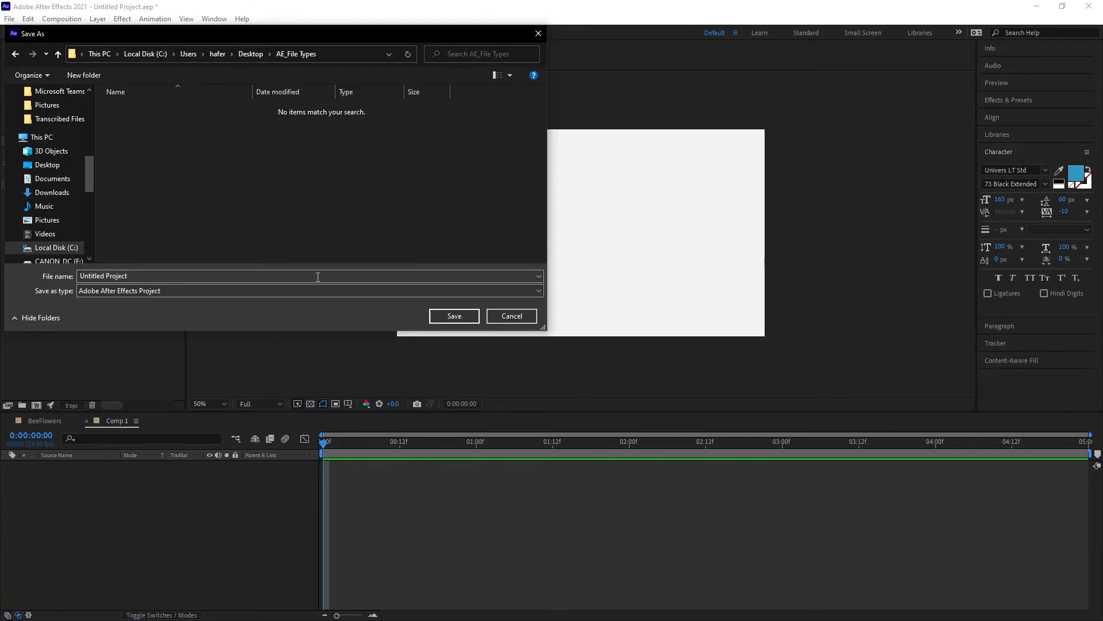
pyautogui.click(144, 276)
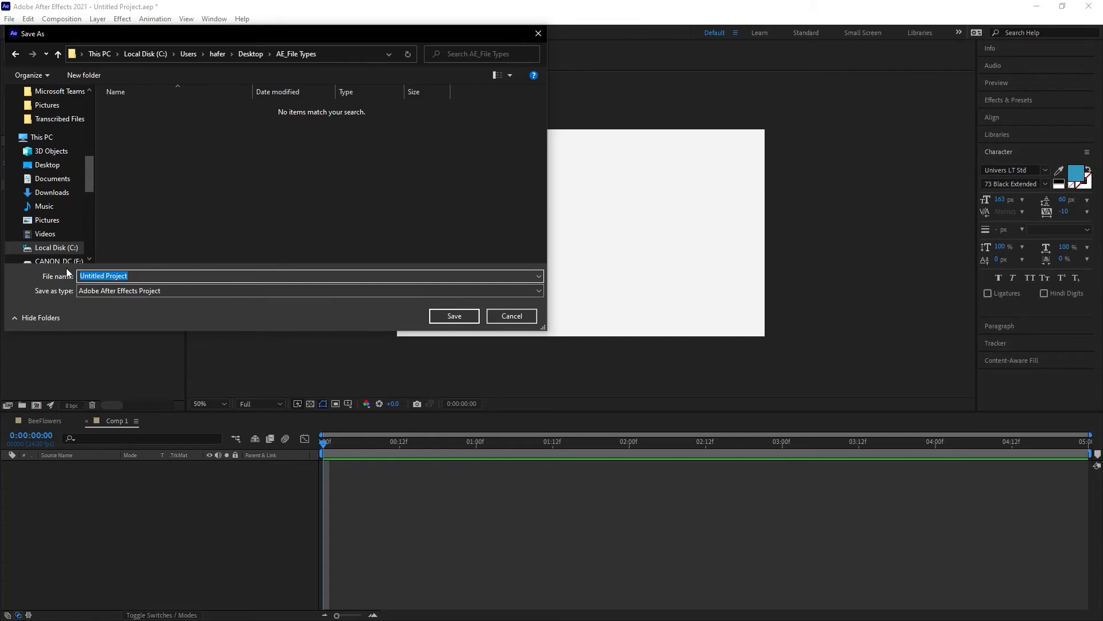
pyautogui.write('AE_FileTypes')
pyautogui.click(457, 318)
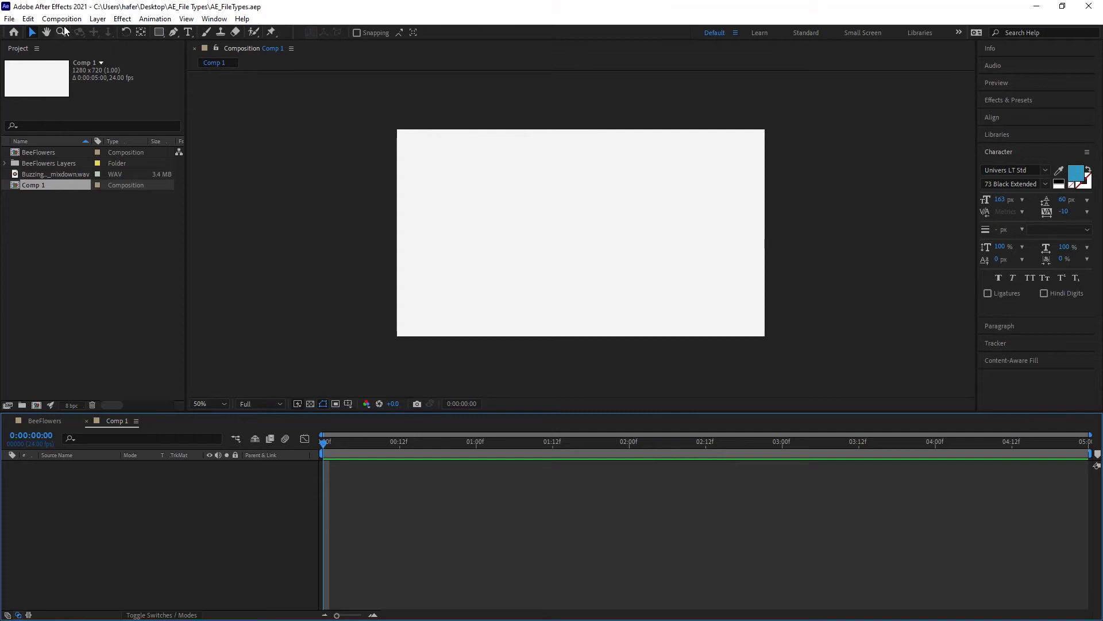
# Import Car_Green, Car_Red and Car_Orange from the AE_File Types folder into the project as footage
pyautogui.doubleClick(91, 271)
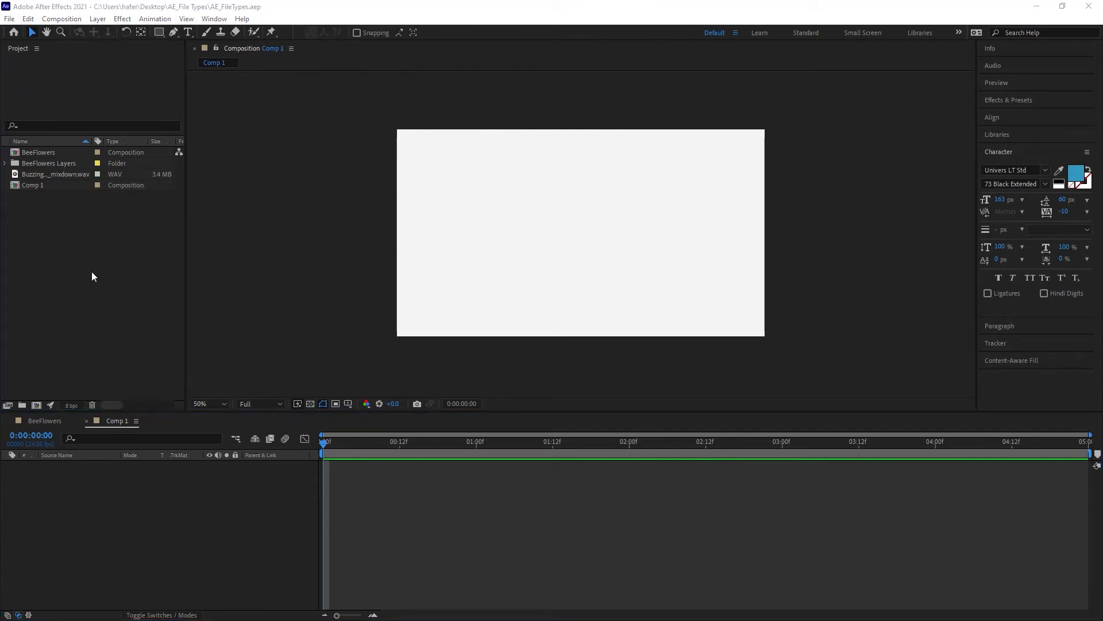
pyautogui.moveTo(622, 88); pyautogui.dragTo(617, 52)
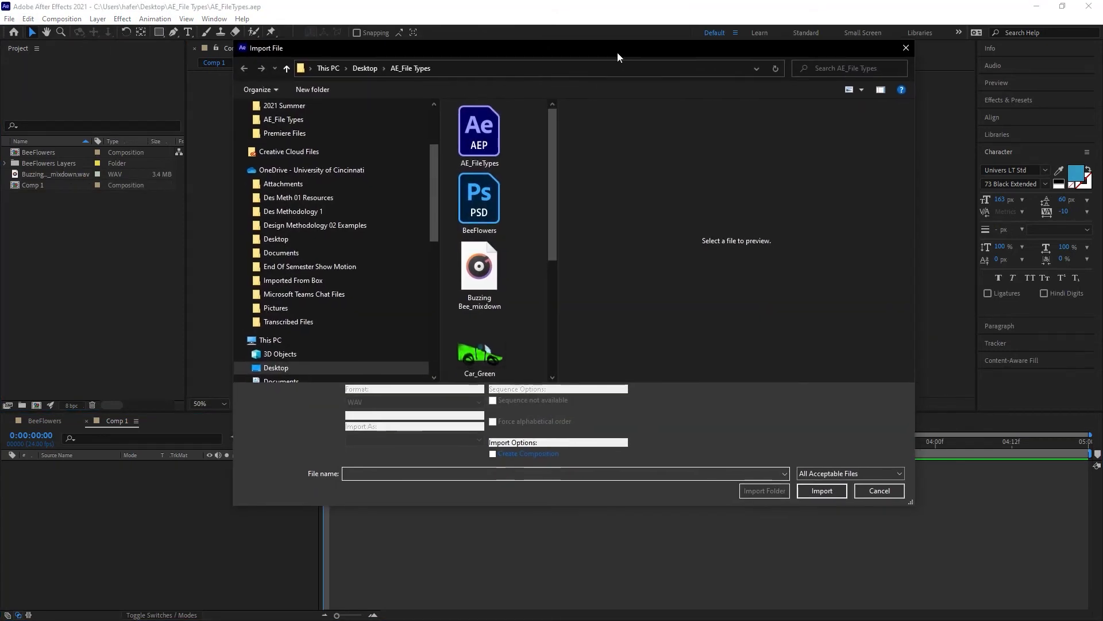
pyautogui.scroll(-3, 495, 251)
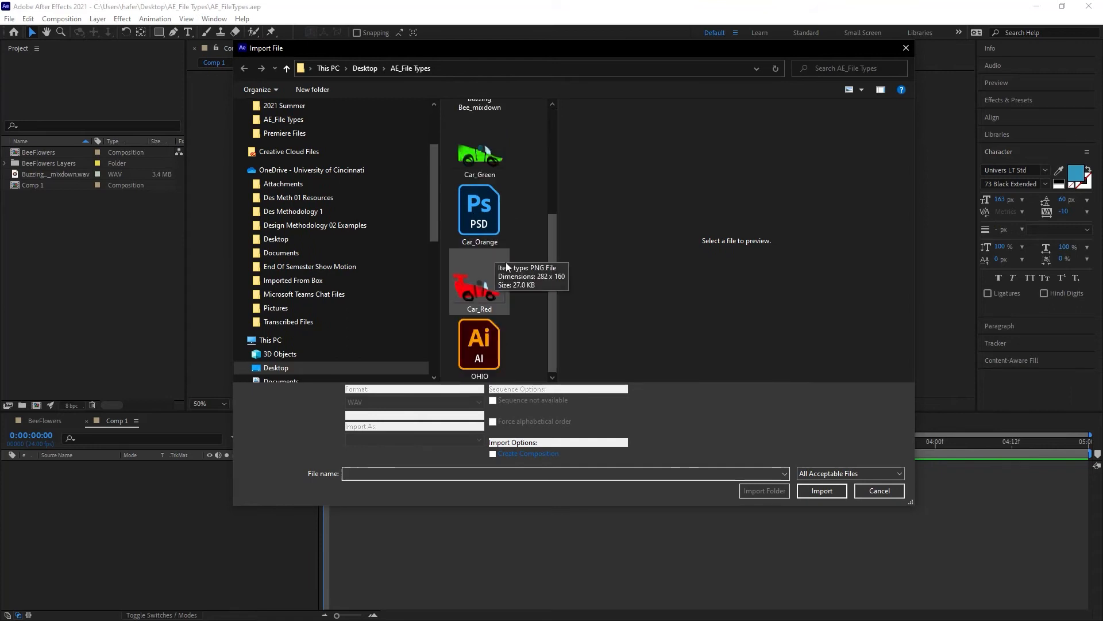
pyautogui.click(478, 163)
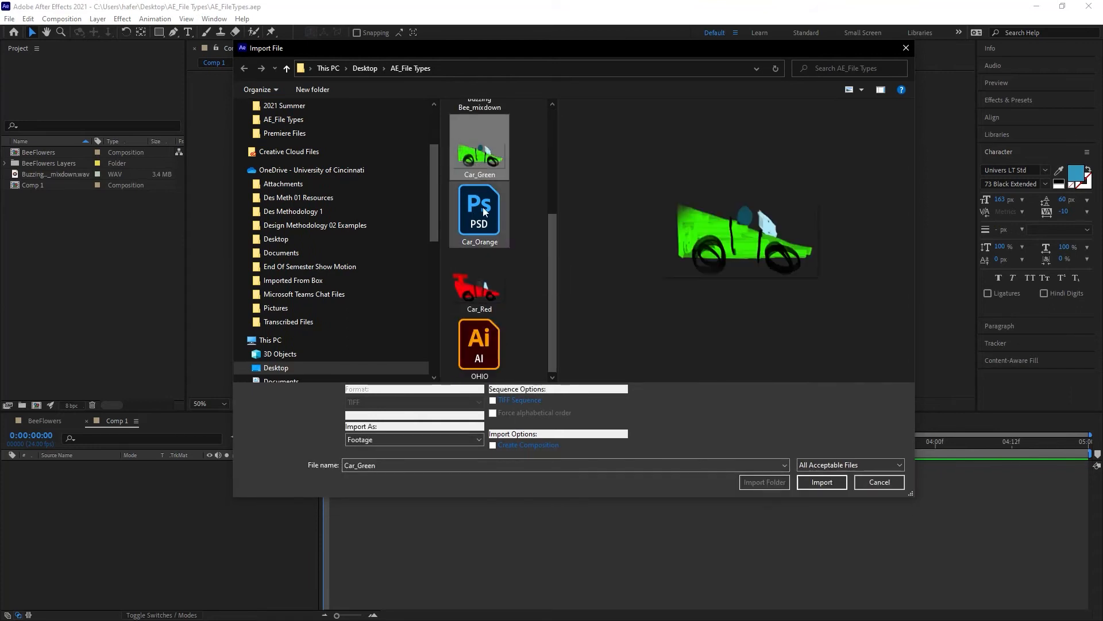
pyautogui.keyDown('ctrl'); pyautogui.click(476, 295); pyautogui.keyUp('ctrl')
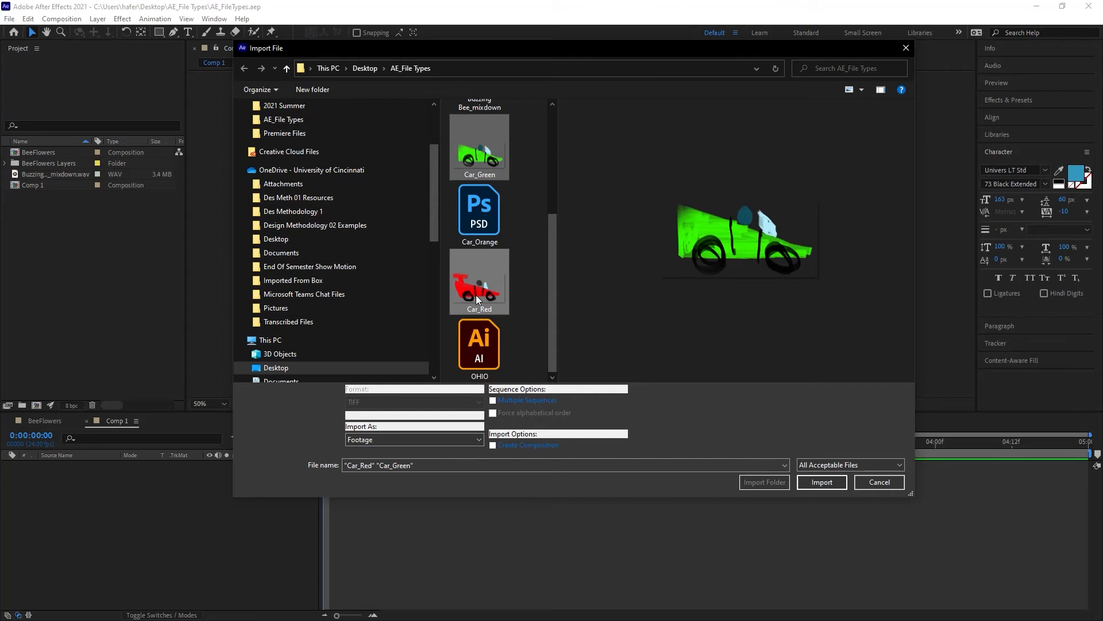
pyautogui.keyDown('ctrl'); pyautogui.click(485, 229); pyautogui.keyUp('ctrl')
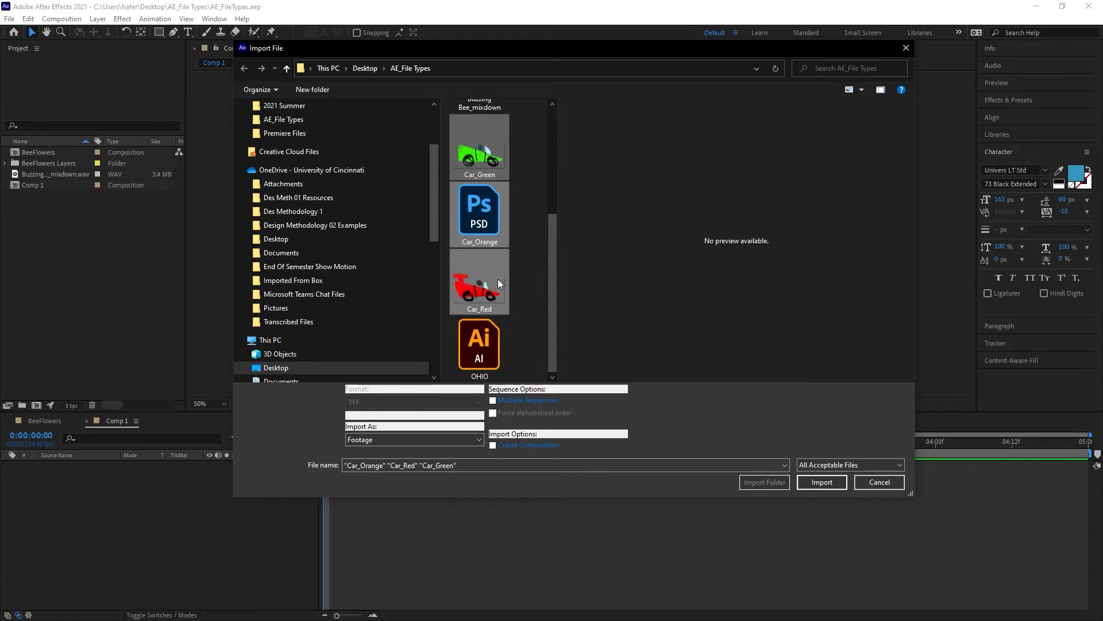
pyautogui.click(832, 481)
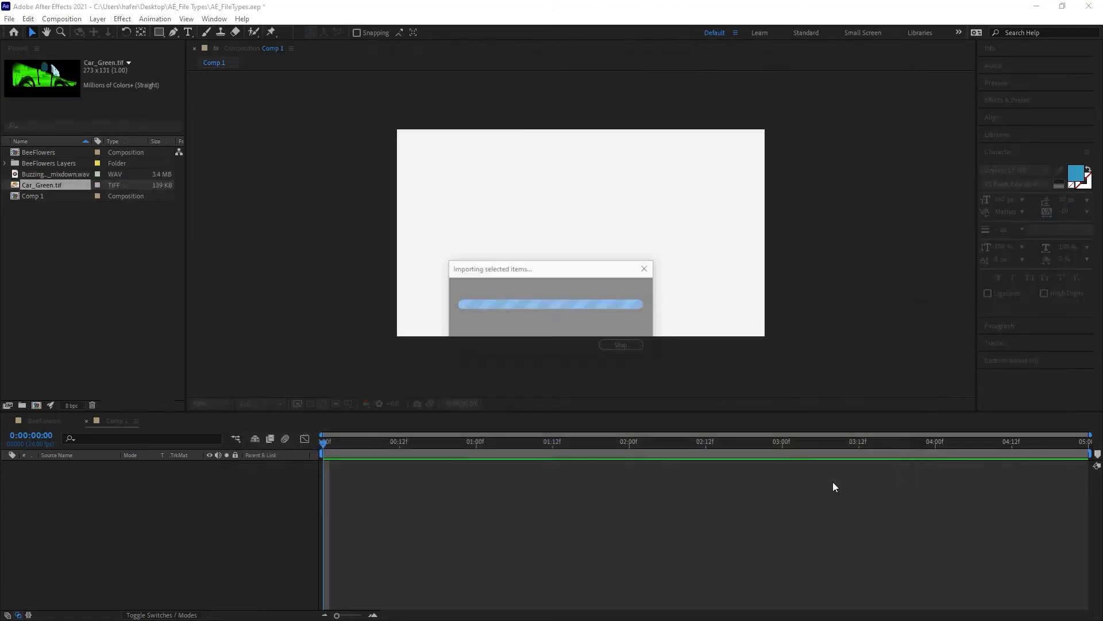
pyautogui.click(83, 266)
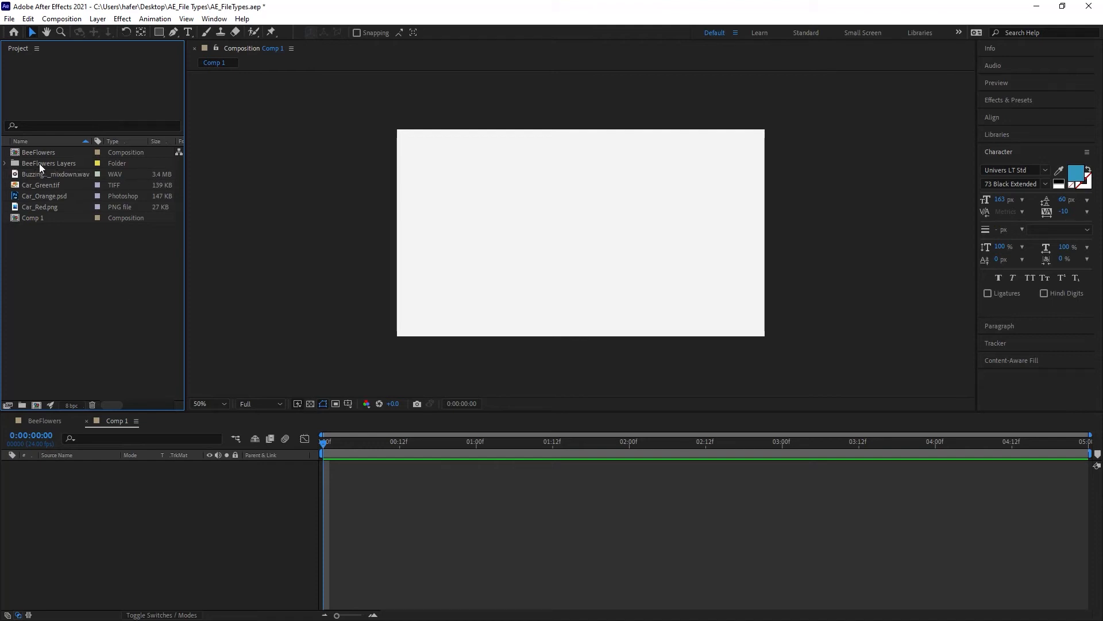
# Create a new project folder named Cars
pyautogui.click(6, 164)
pyautogui.click(5, 164)
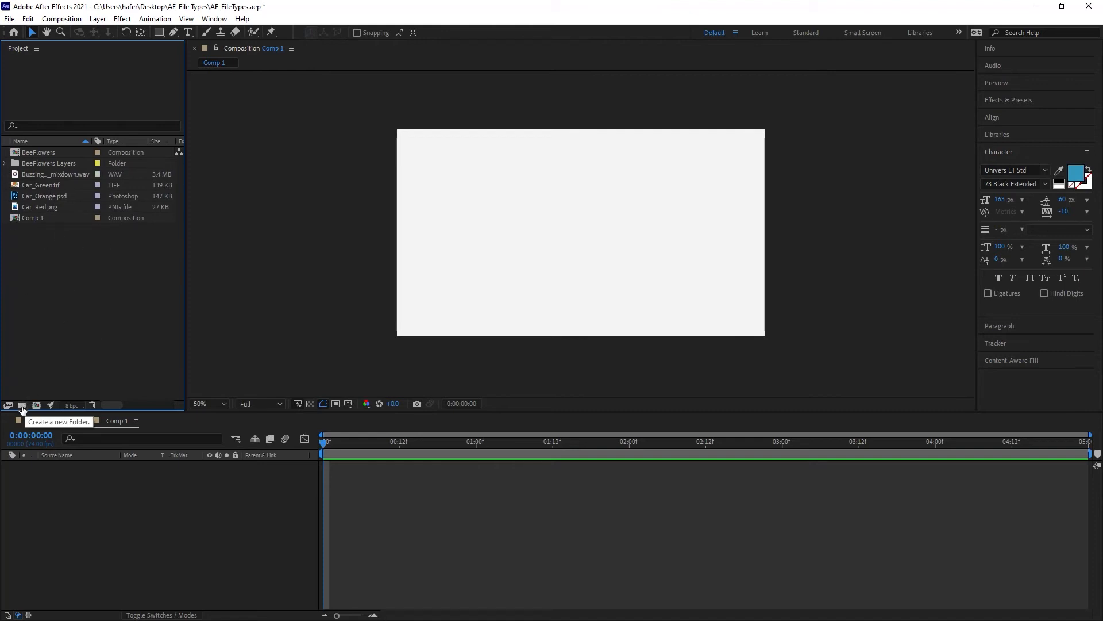
pyautogui.click(22, 406)
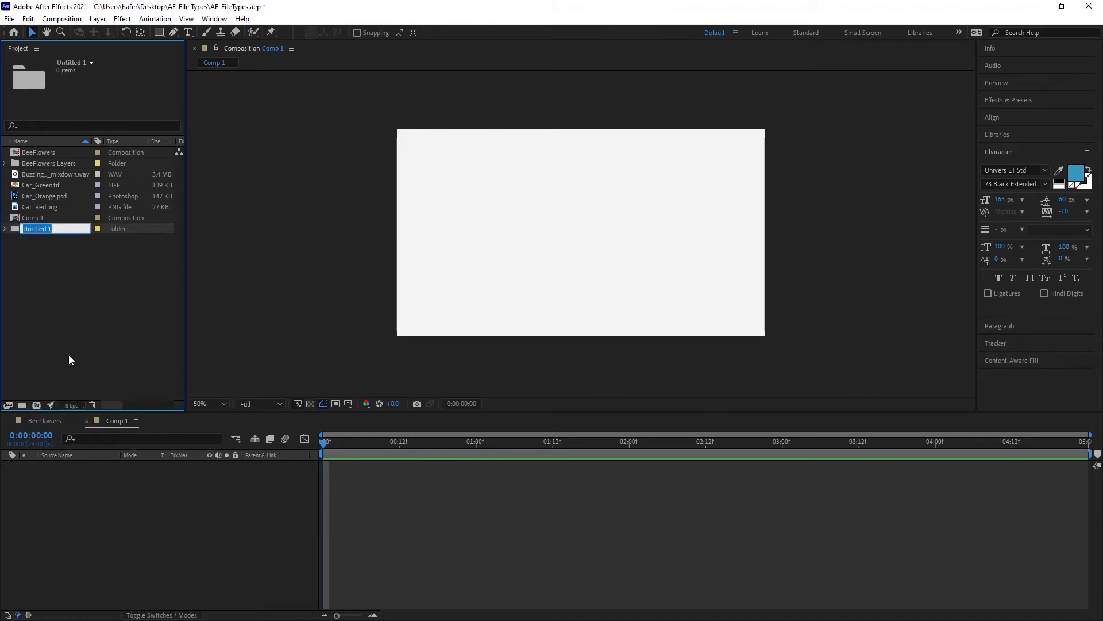
pyautogui.write('Cars')
pyautogui.press('Return')
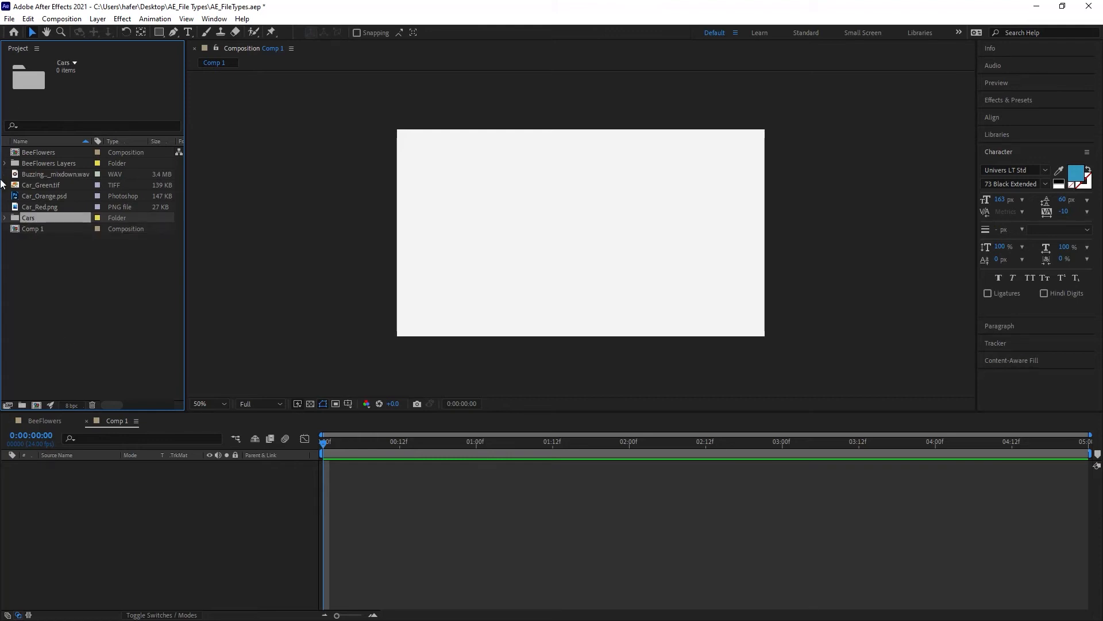
# Move Car_Green.tif, Car_Orange.psd and Car_Red.png into the Cars folder, check its contents and collapse it
pyautogui.click(42, 189)
pyautogui.keyDown('shift'); pyautogui.click(41, 205); pyautogui.keyUp('shift')
pyautogui.moveTo(36, 184); pyautogui.dragTo(33, 219)
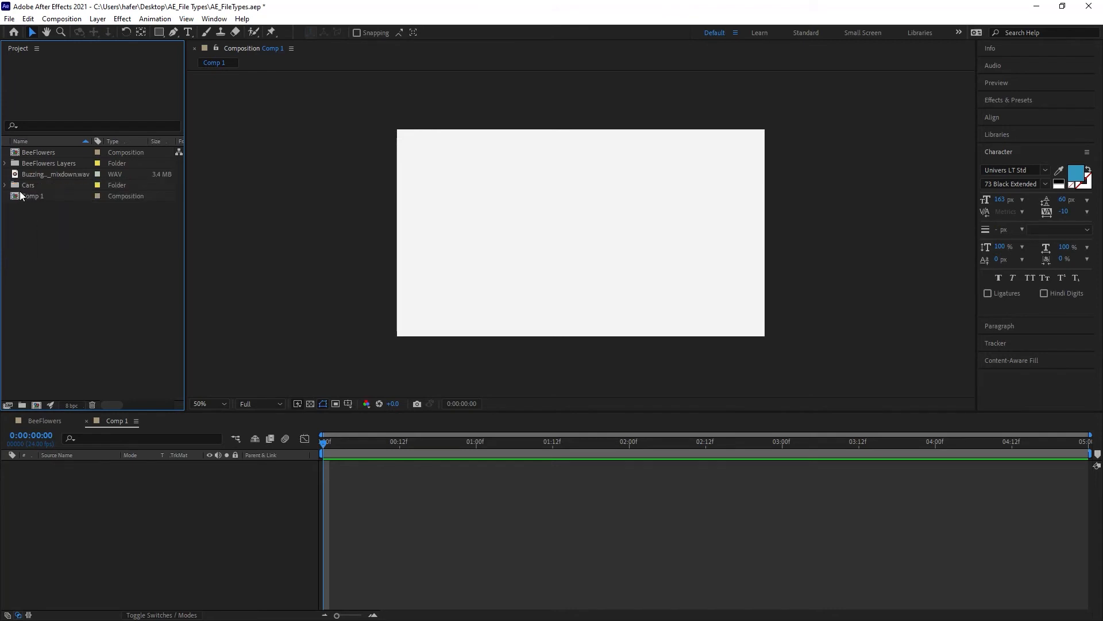
pyautogui.click(5, 185)
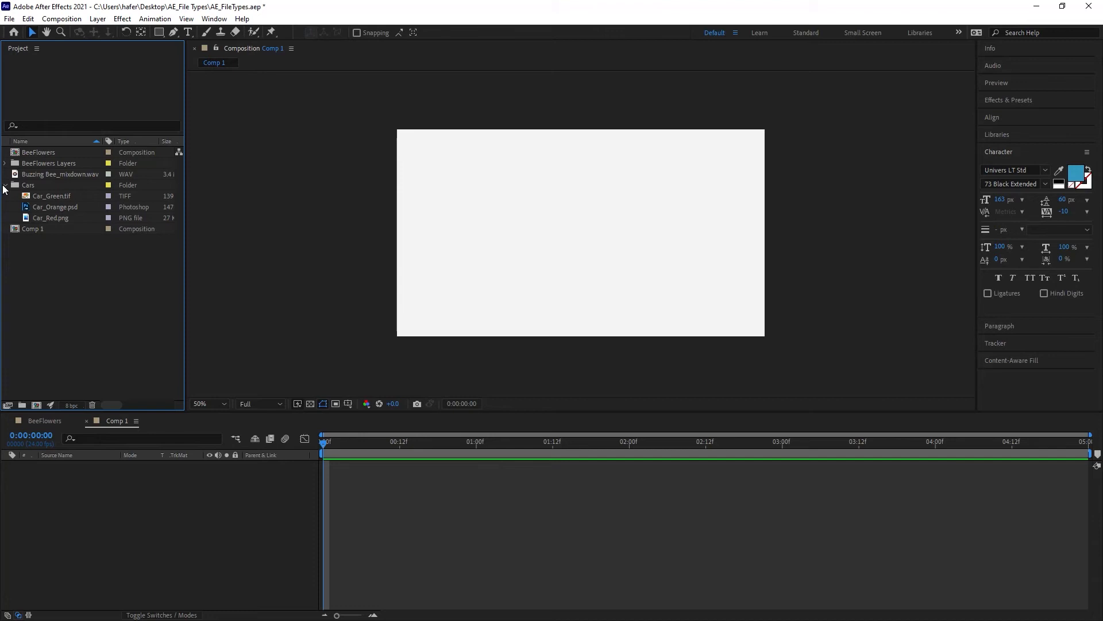
pyautogui.click(4, 186)
# Move the Buzzing Bee_mixdown.wav audio into the BeeFlowers Layers folder and collapse the folder
pyautogui.moveTo(38, 177); pyautogui.dragTo(41, 169)
pyautogui.moveTo(40, 167); pyautogui.dragTo(40, 167)
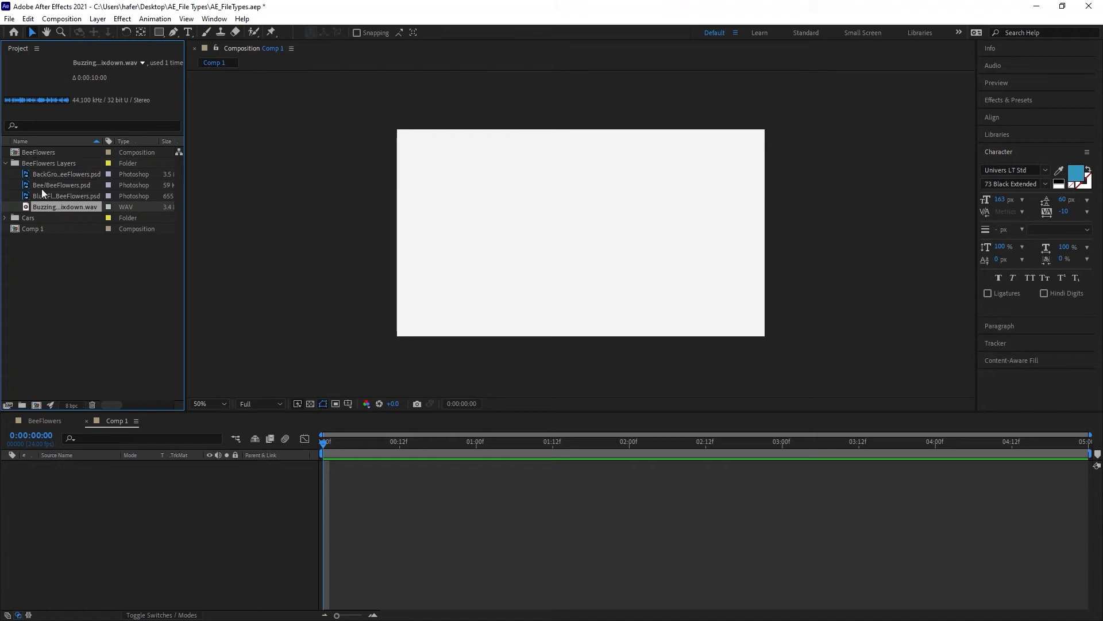
pyautogui.click(7, 165)
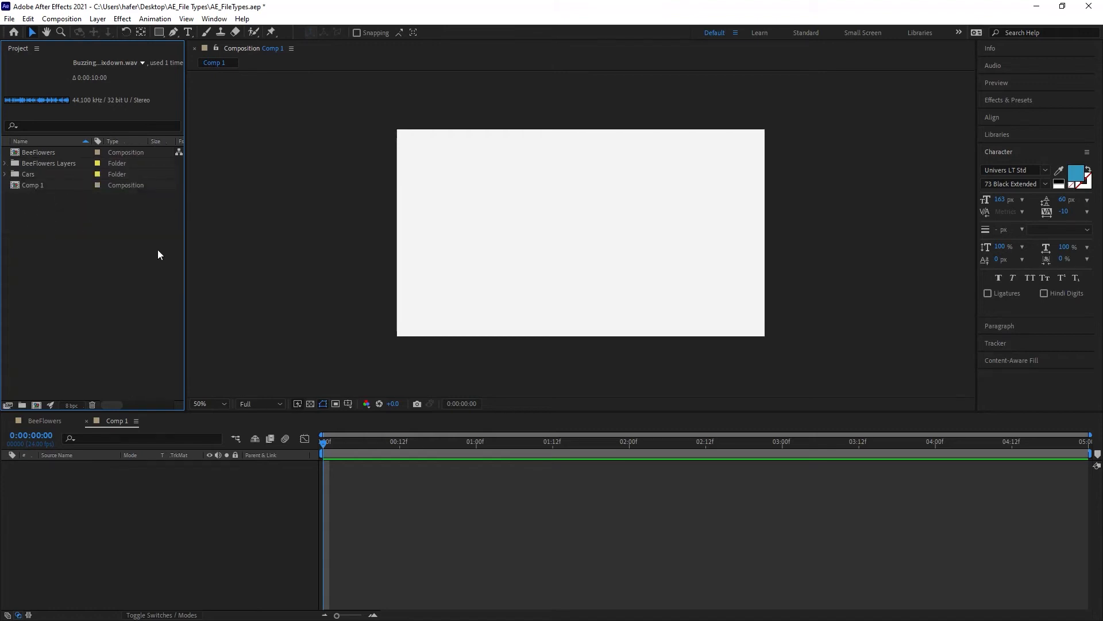
# Rename the Comp 1 composition as Cars Comp
pyautogui.click(115, 422)
pyautogui.click(29, 184)
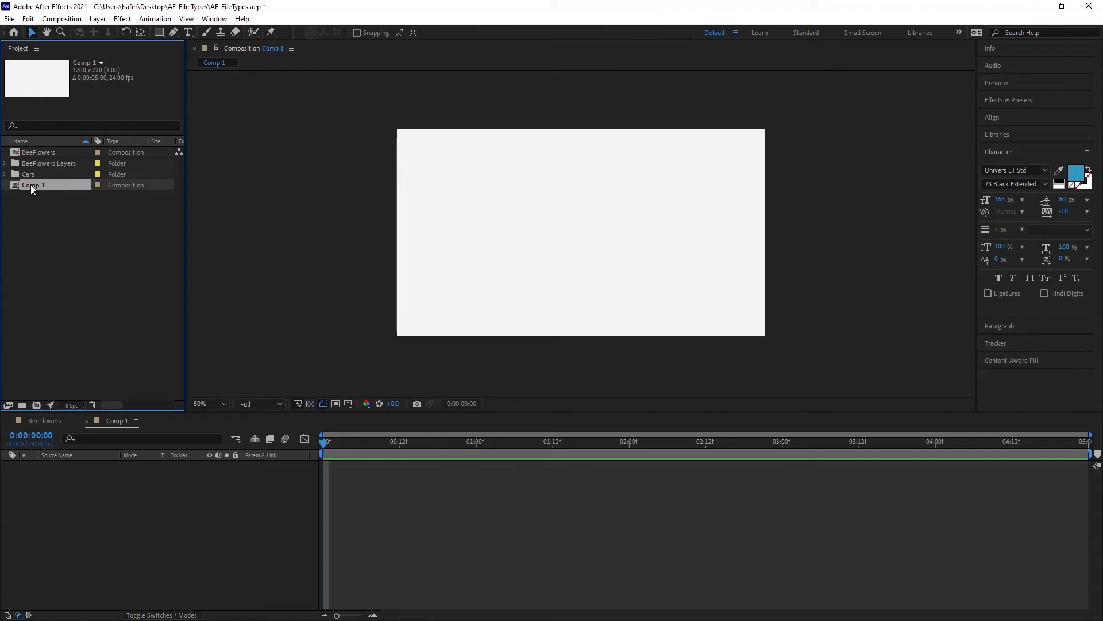
pyautogui.press('Return')
pyautogui.write('Cars Co')
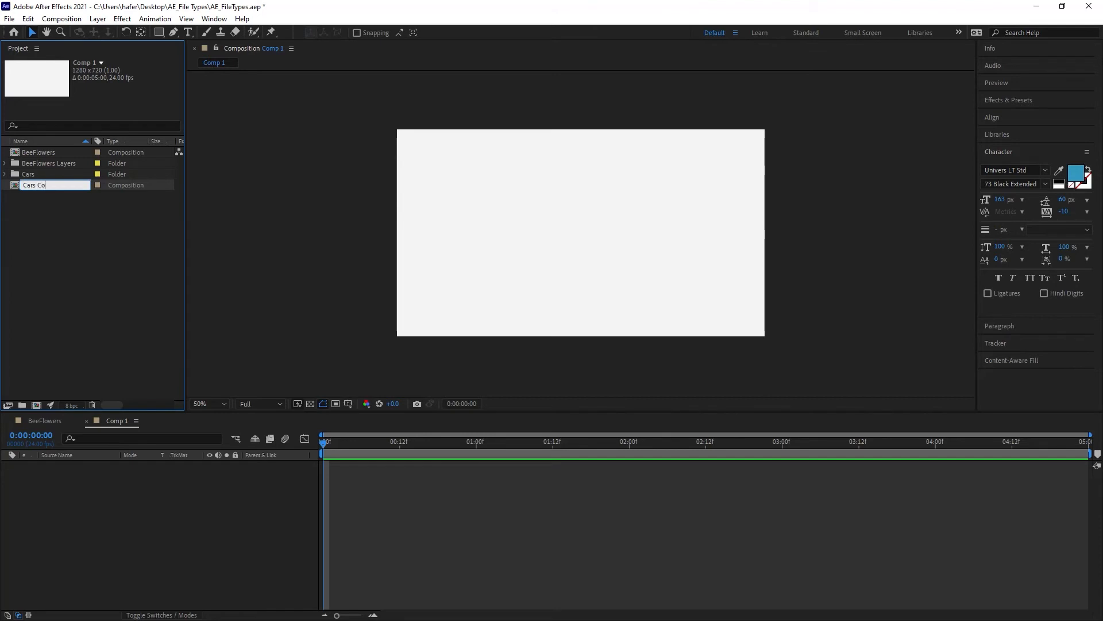
pyautogui.write('mp')
pyautogui.press('Return')
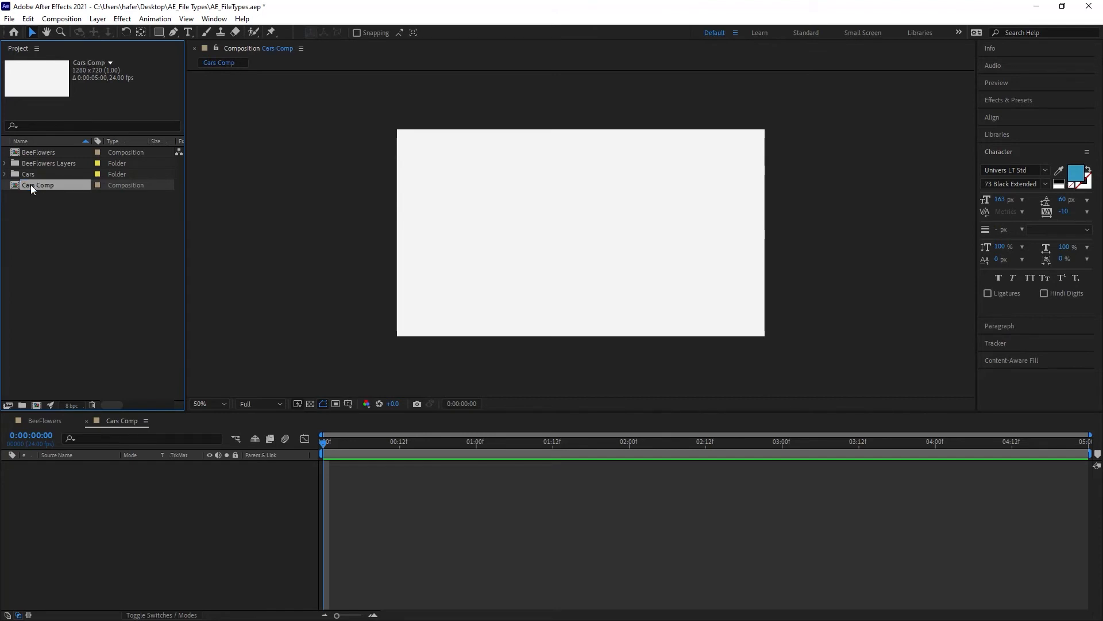
# Review the composition settings of Cars Comp and close them without changes
pyautogui.click(74, 19)
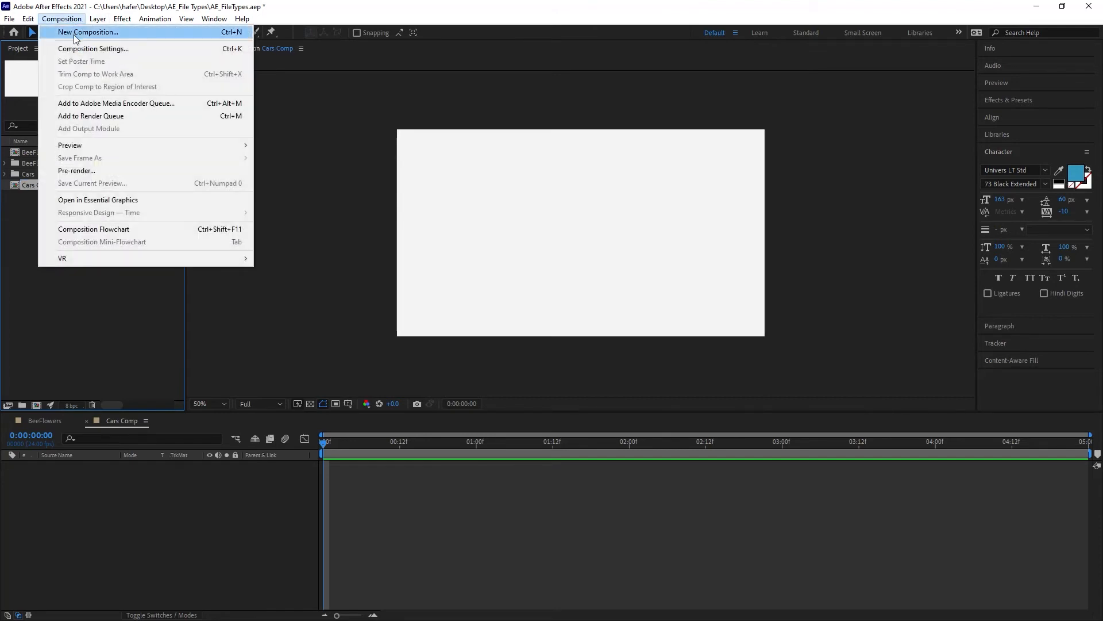
pyautogui.click(78, 48)
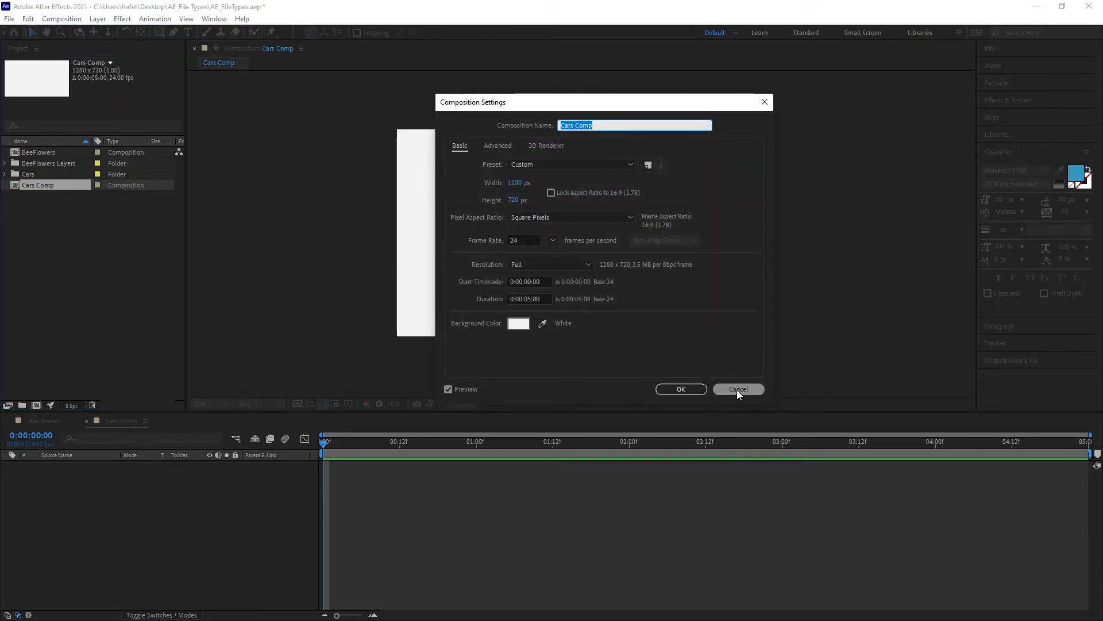
pyautogui.click(682, 390)
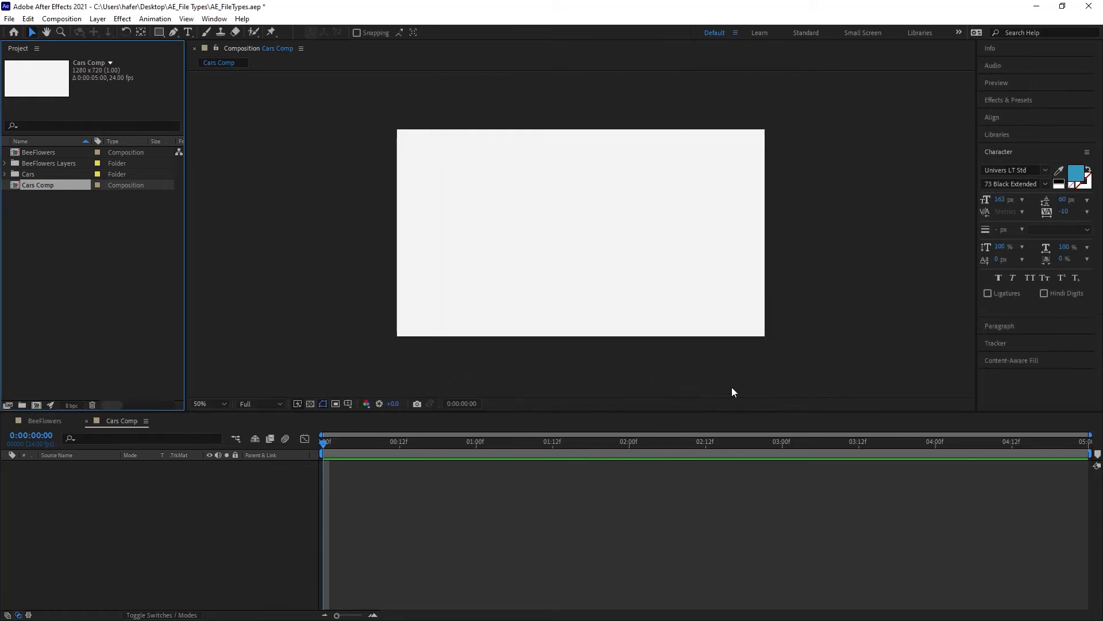
# Add Car_Green.tif from the Cars folder to Cars Comp and place it in the frame's lower-left corner
pyautogui.click(5, 174)
pyautogui.click(46, 188)
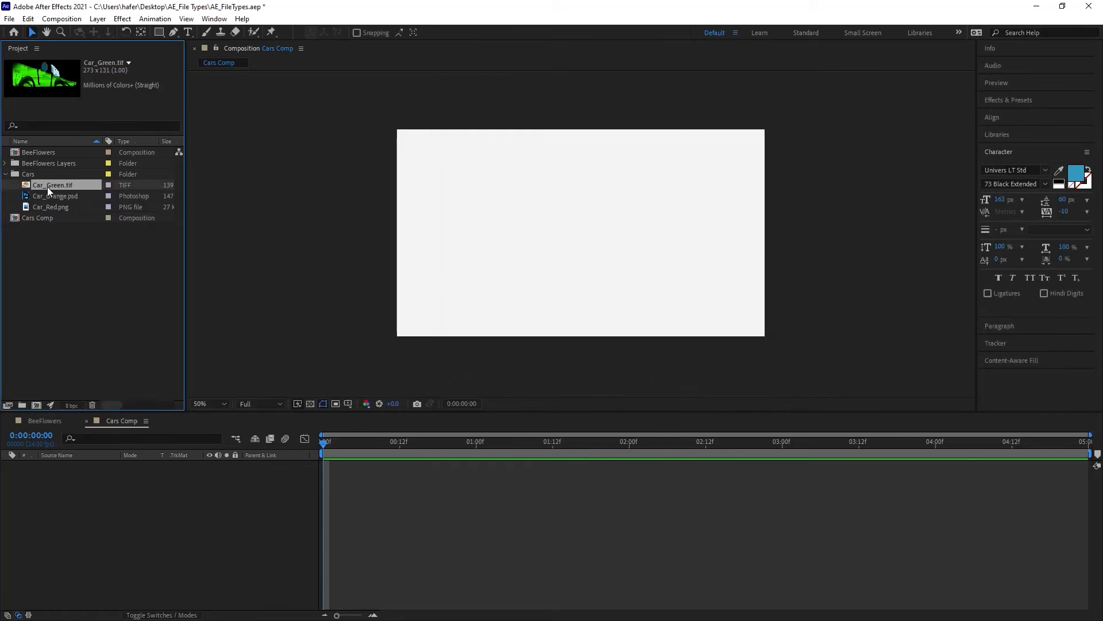
pyautogui.moveTo(38, 188); pyautogui.dragTo(80, 502)
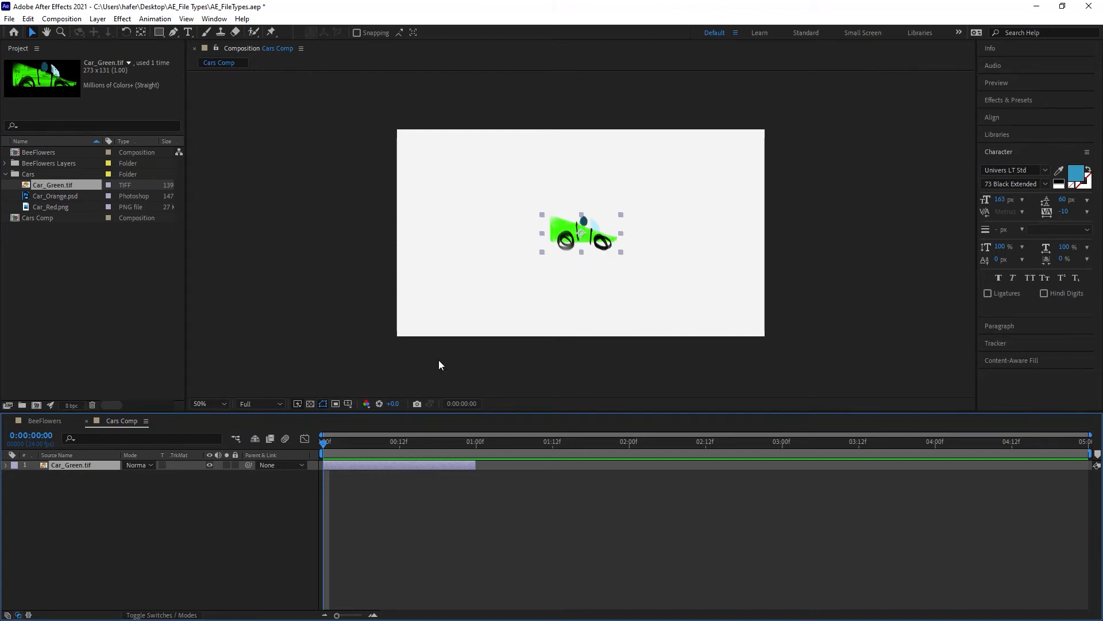
pyautogui.moveTo(562, 236); pyautogui.dragTo(431, 304)
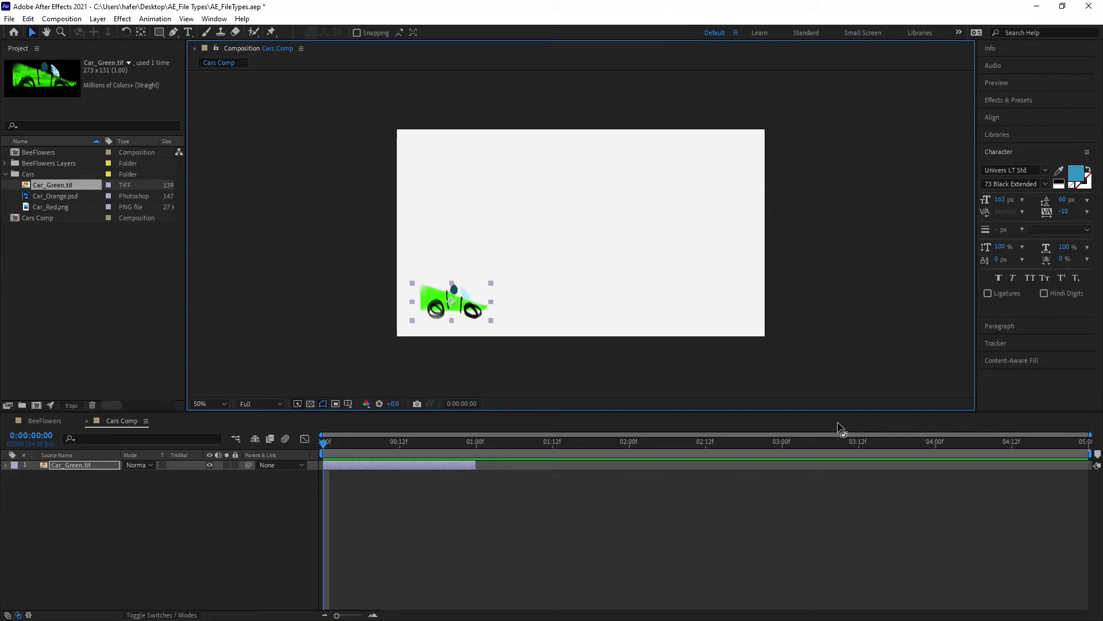
# Place Car_Orange.psd above the green car and Car_Red.png above the orange one, along the frame's left side
pyautogui.click(46, 196)
pyautogui.moveTo(46, 195); pyautogui.dragTo(449, 231)
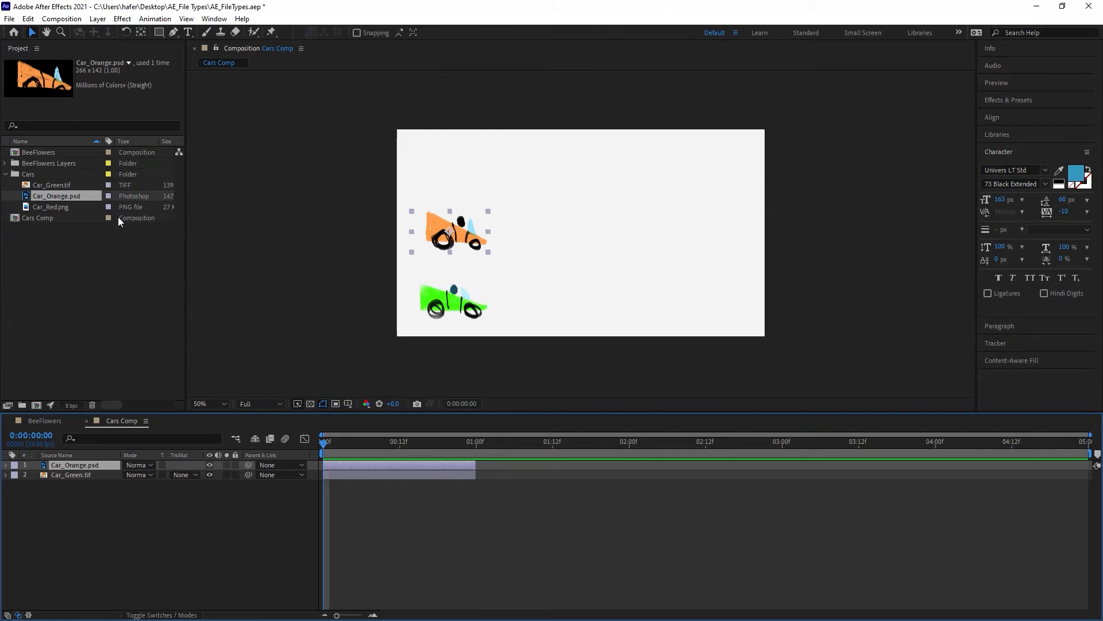
pyautogui.click(46, 206)
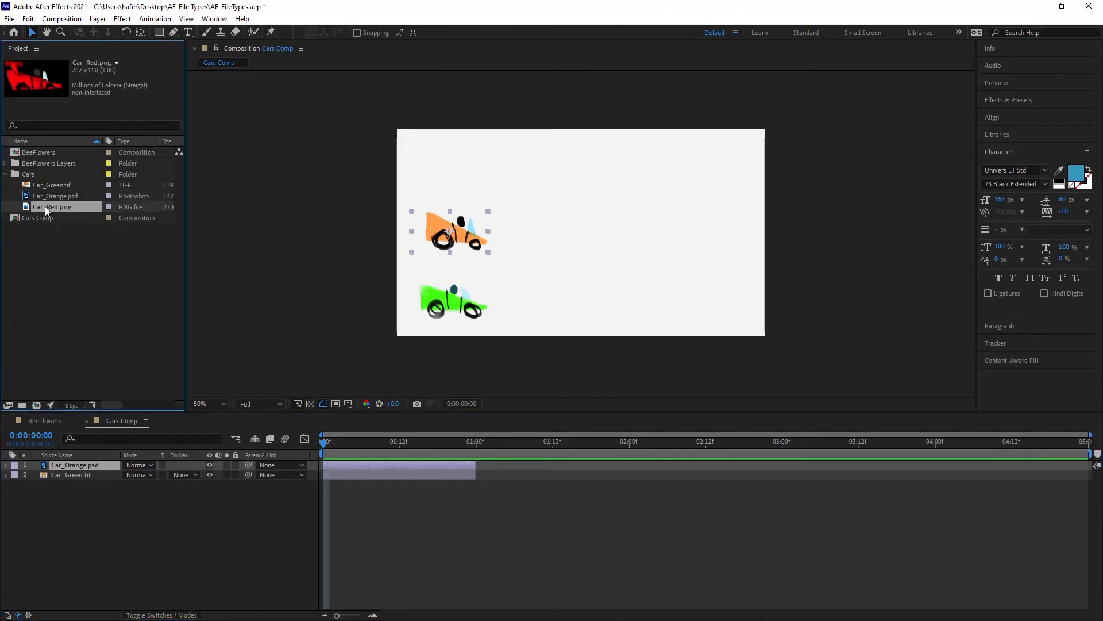
pyautogui.moveTo(45, 206); pyautogui.dragTo(437, 171)
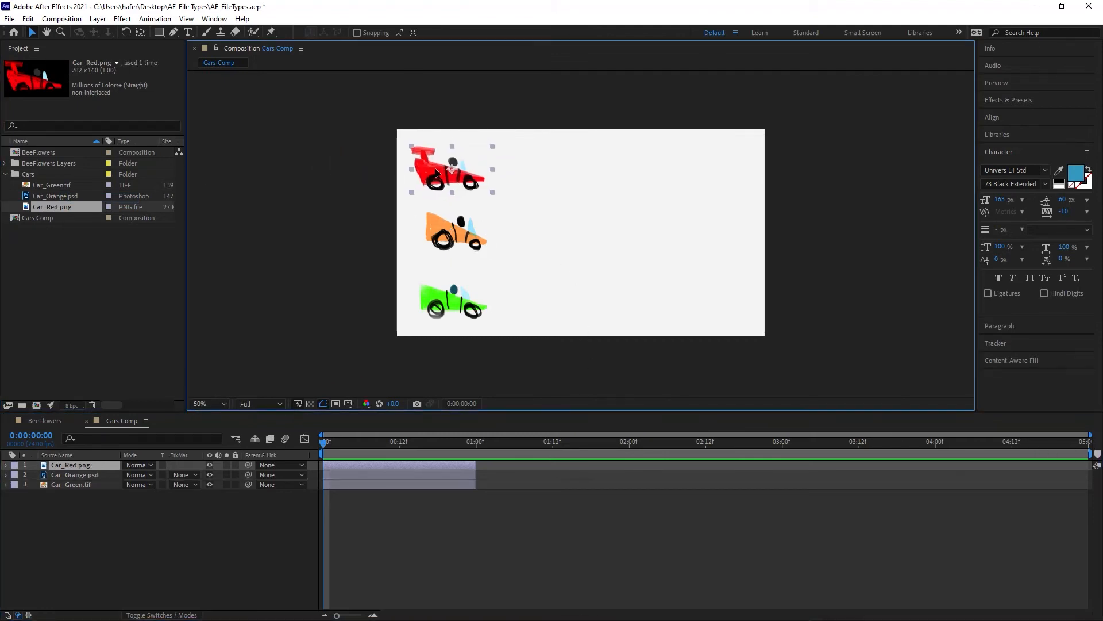
# Nudge the orange car slightly left and down and the red car slightly down to even out the column of cars
pyautogui.moveTo(447, 242)
pyautogui.mouseDown()
pyautogui.moveTo(441, 248)
pyautogui.moveTo(441, 238)
pyautogui.mouseUp()
pyautogui.click(444, 306)
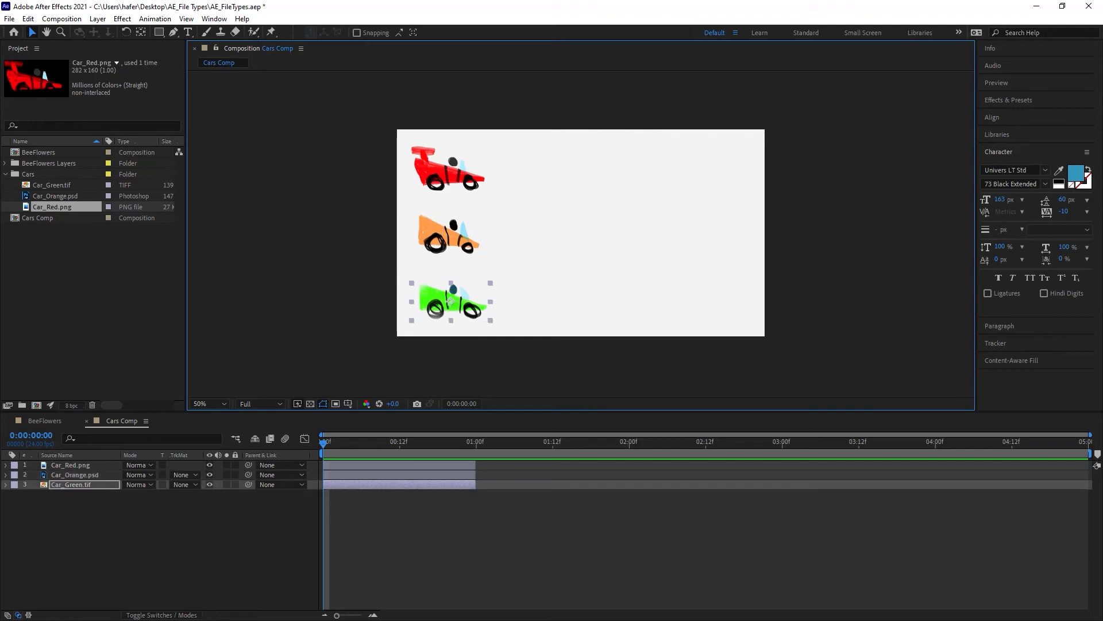
pyautogui.moveTo(450, 182); pyautogui.dragTo(451, 186)
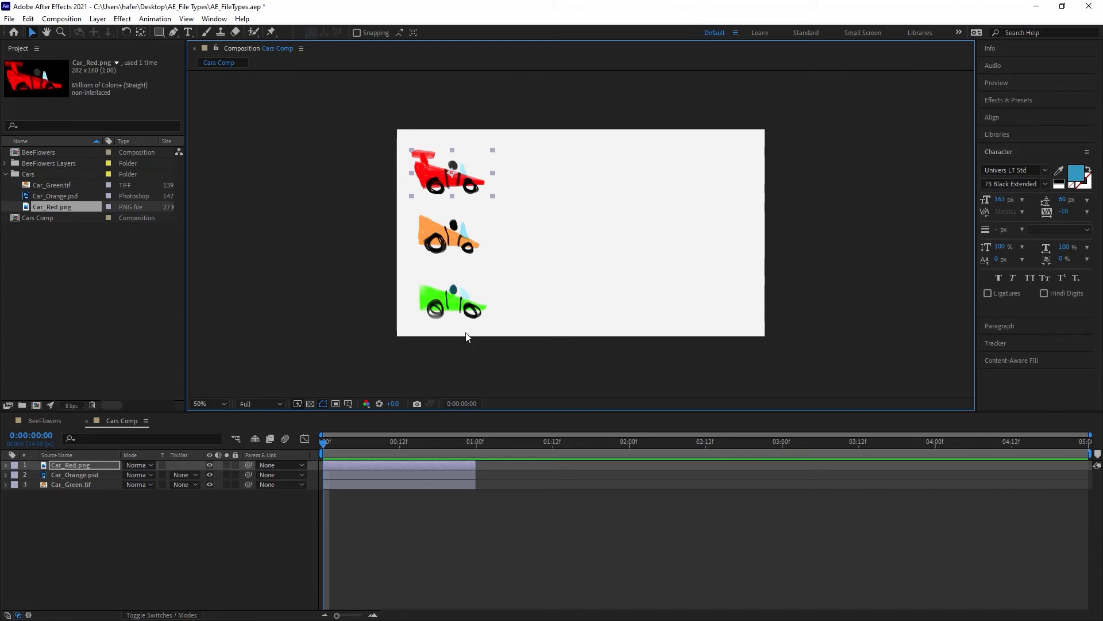
# Scale the red, orange and green car layers together to 50%
pyautogui.keyDown('shift'); pyautogui.click(78, 484); pyautogui.keyUp('shift')
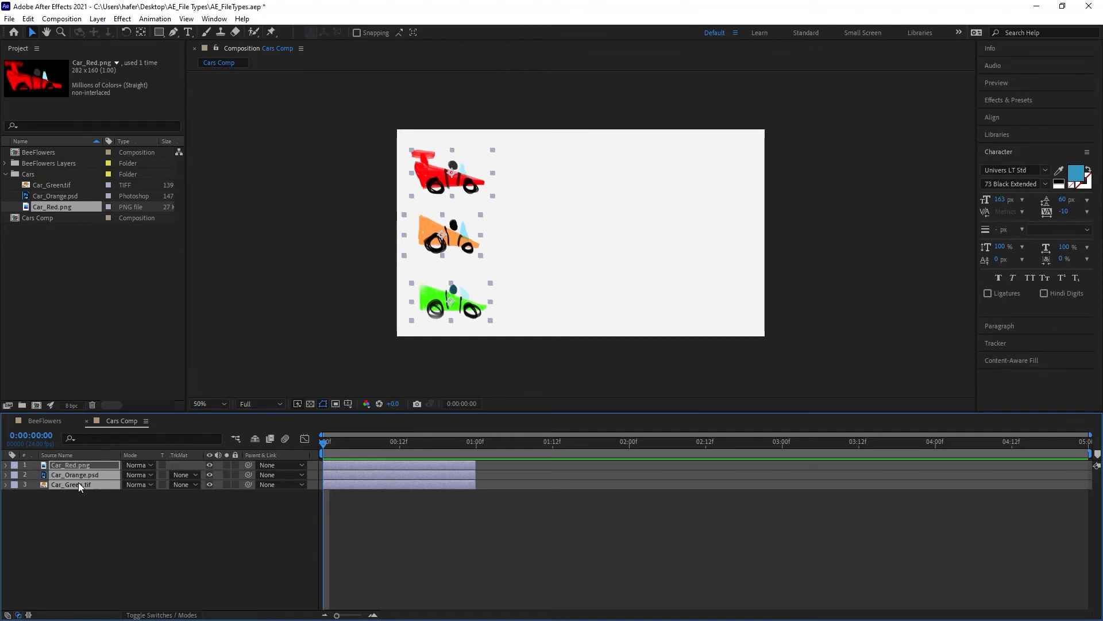
pyautogui.press('s')
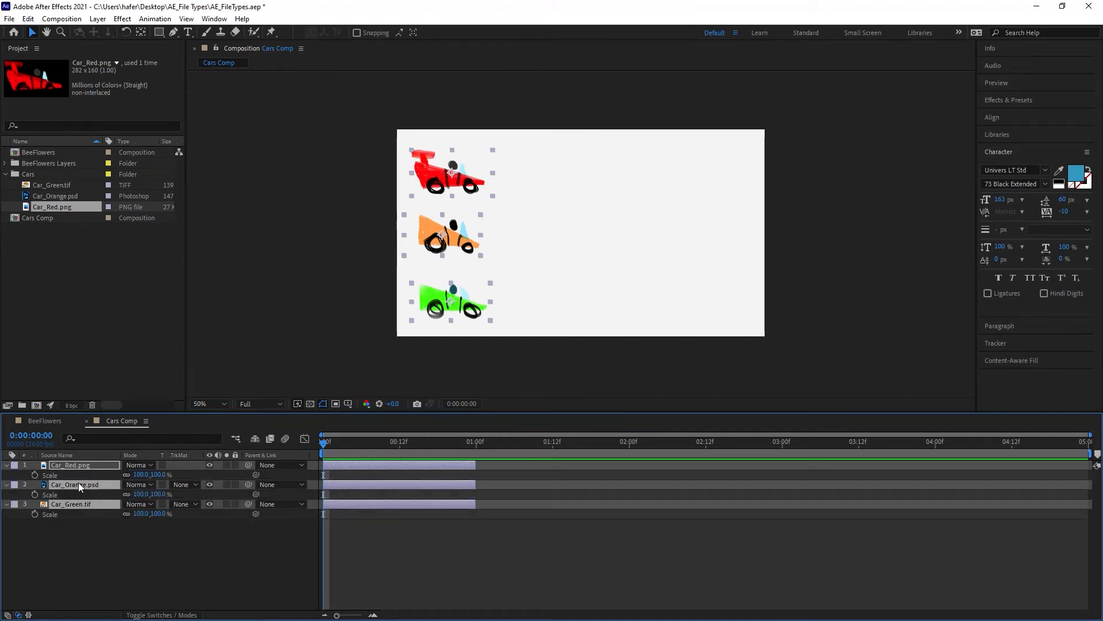
pyautogui.moveTo(138, 478); pyautogui.dragTo(130, 474)
pyautogui.click(137, 475)
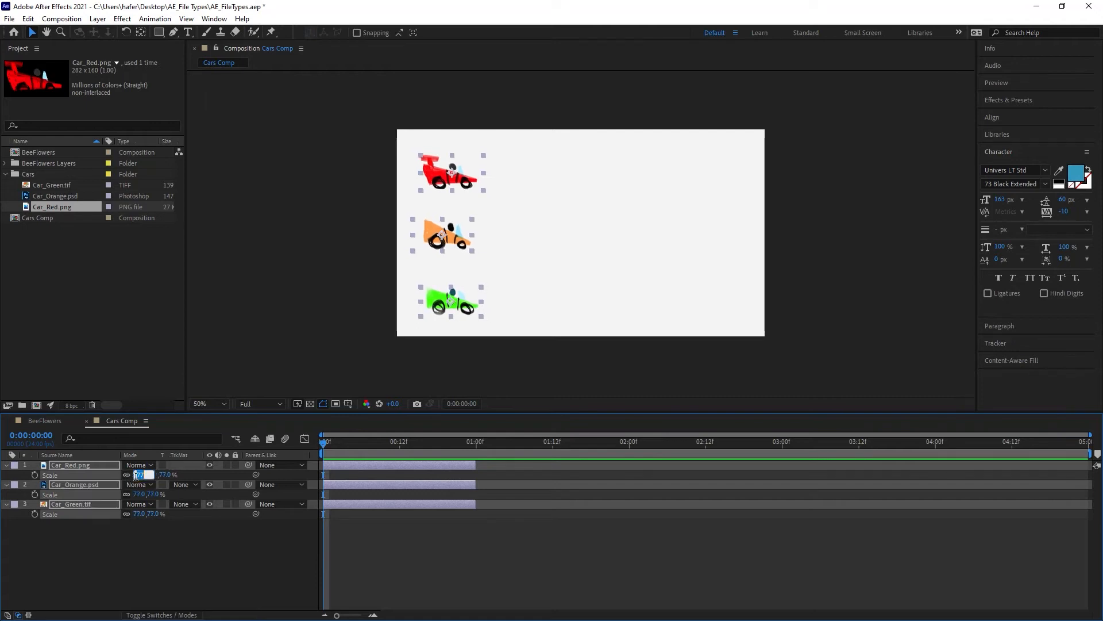
pyautogui.write('50')
pyautogui.press('Return')
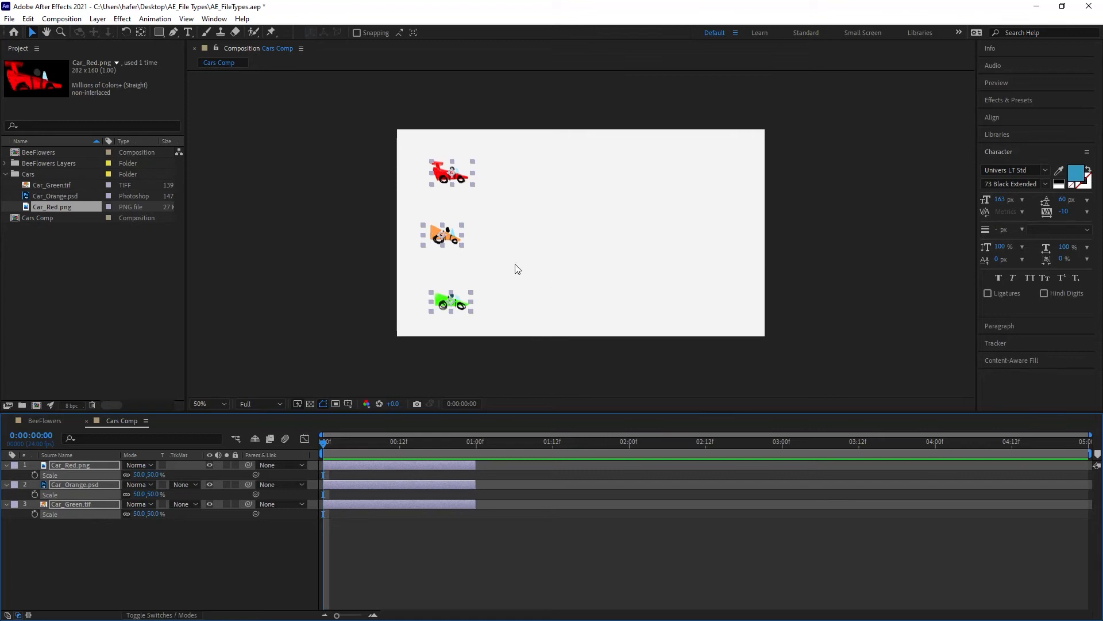
# Shift all three cars slightly left and down together, and nudge the orange car to line up with the others
pyautogui.moveTo(443, 304); pyautogui.dragTo(430, 308)
pyautogui.click(497, 275)
pyautogui.click(438, 181)
pyautogui.click(439, 239)
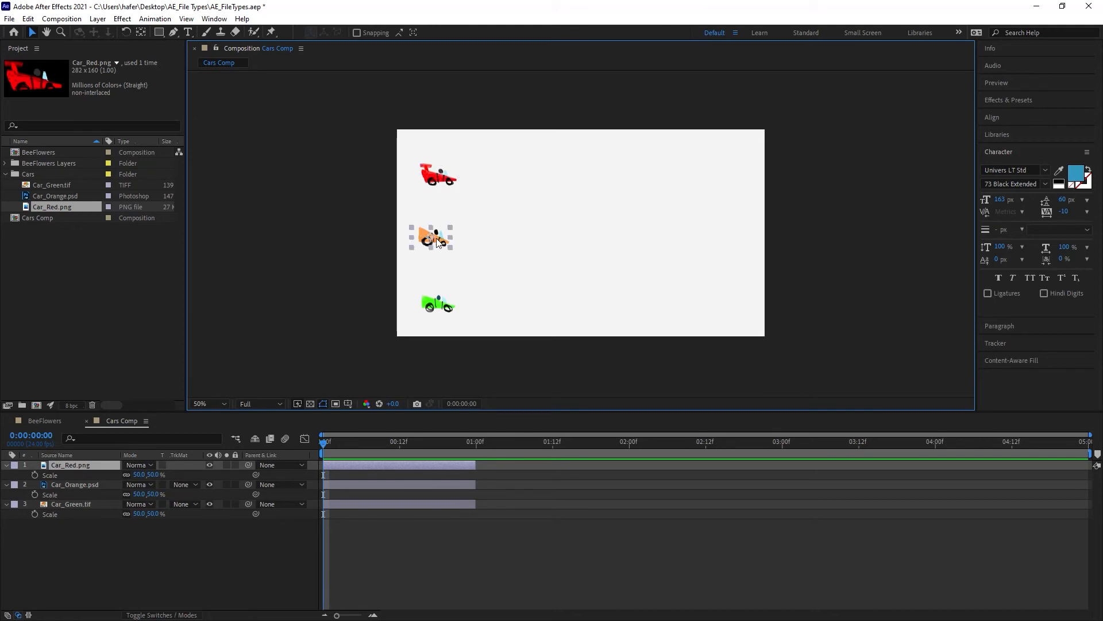
pyautogui.moveTo(439, 240); pyautogui.dragTo(437, 241)
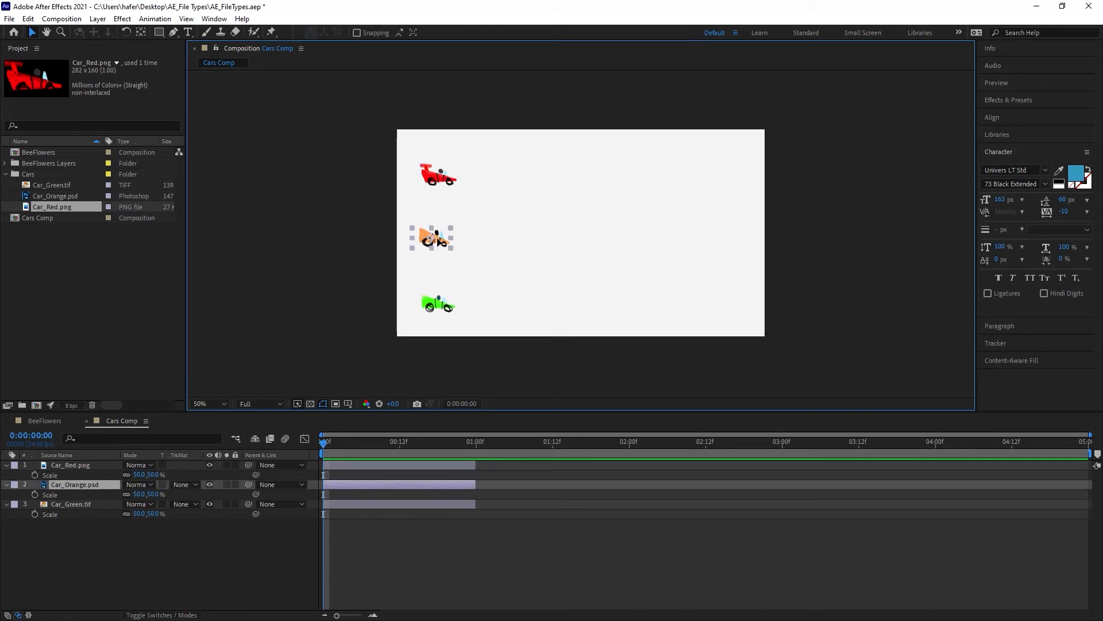
pyautogui.click(431, 183)
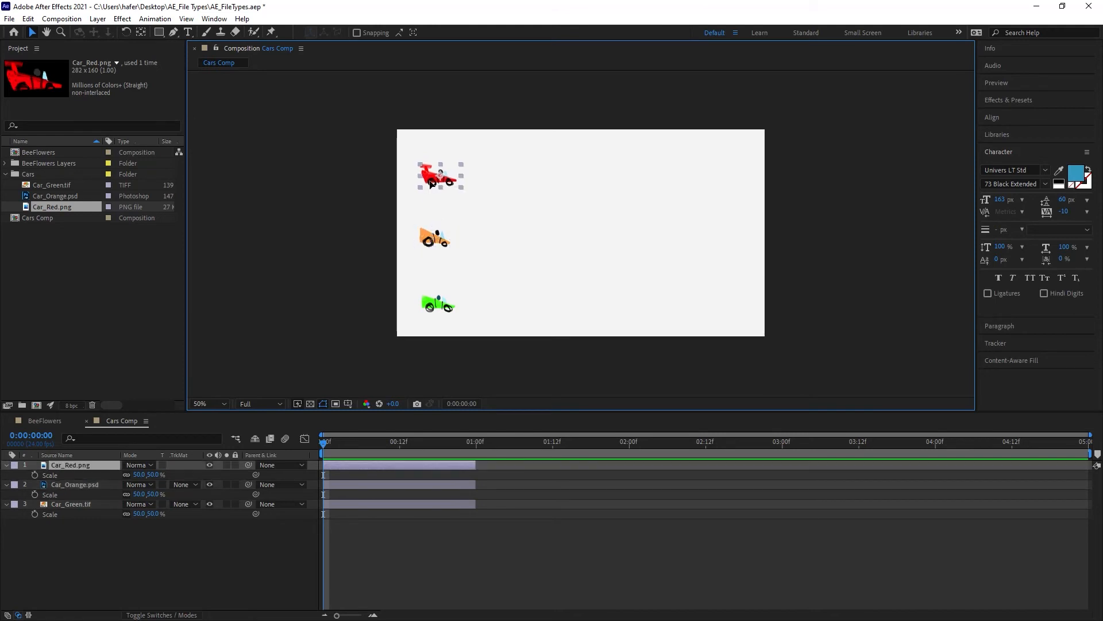
pyautogui.click(638, 461)
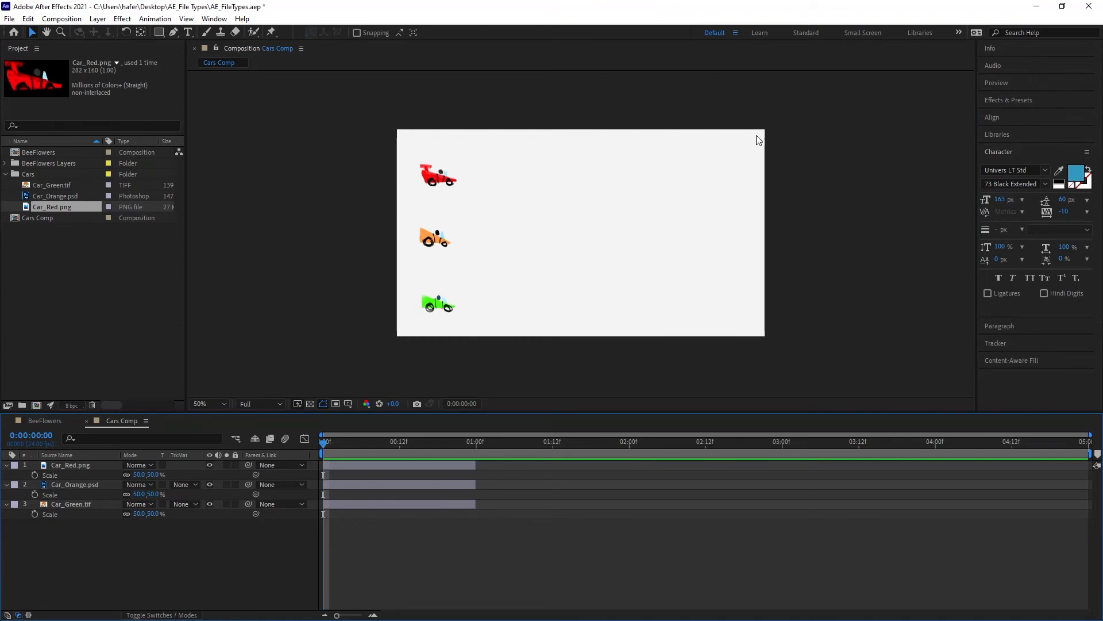
# Set starting Position keyframes for all three car layers at 0:00:00:00
pyautogui.click(435, 313)
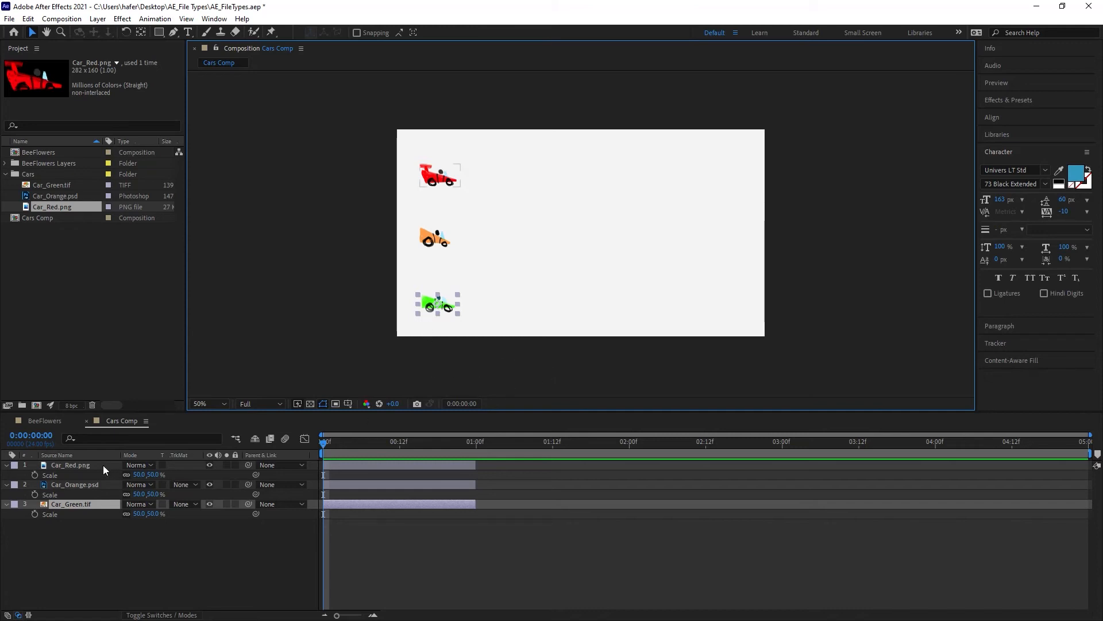
pyautogui.click(76, 464)
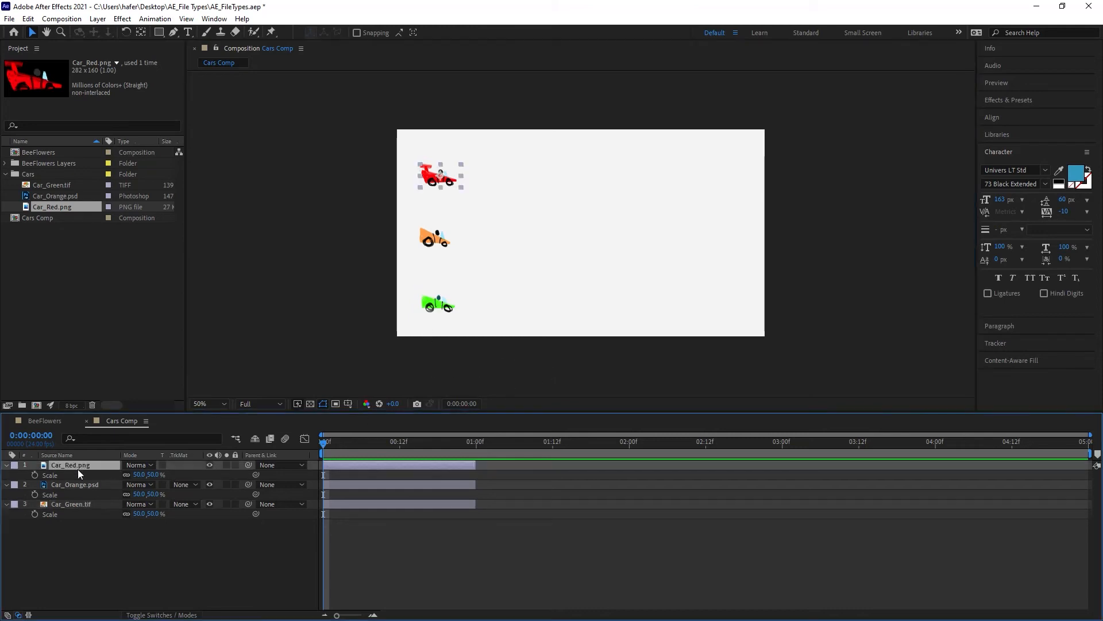
pyautogui.keyDown('shift'); pyautogui.click(91, 504); pyautogui.keyUp('shift')
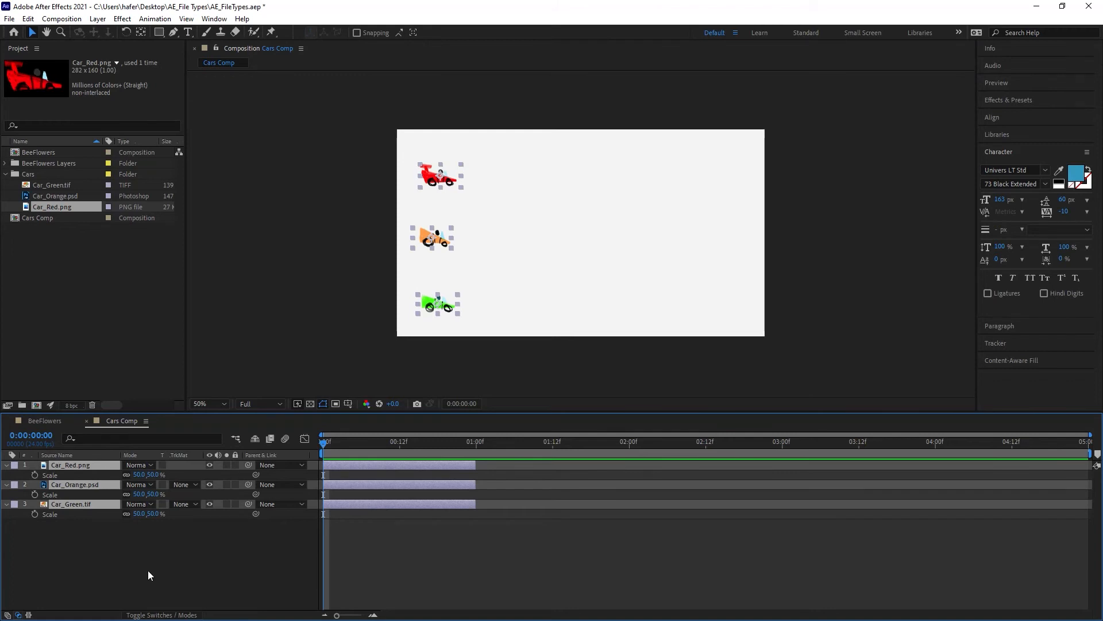
pyautogui.press('p')
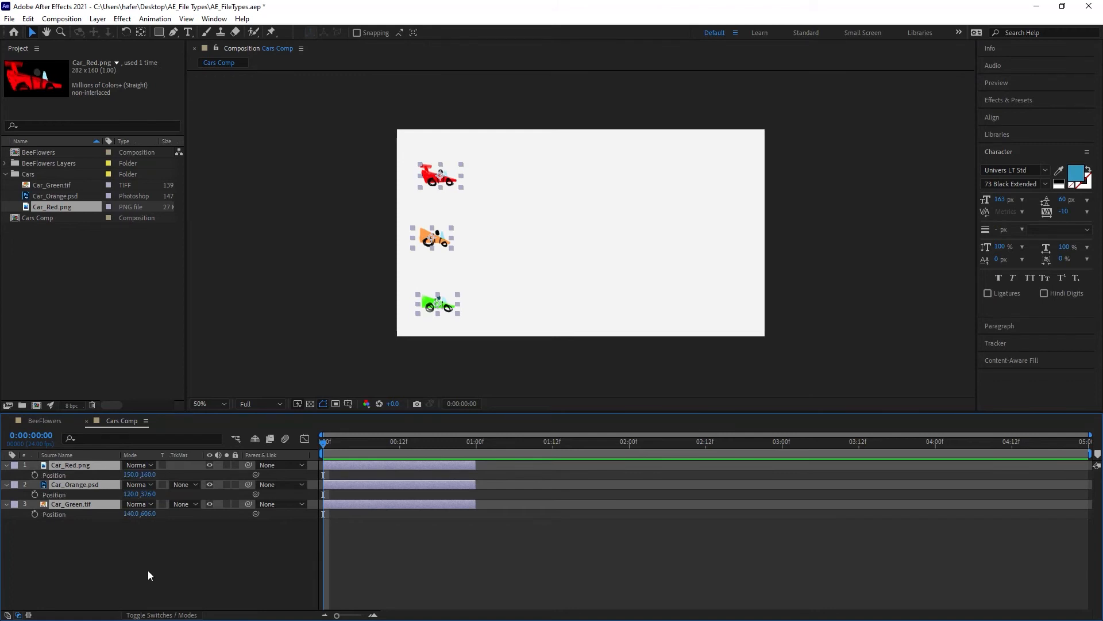
pyautogui.click(35, 475)
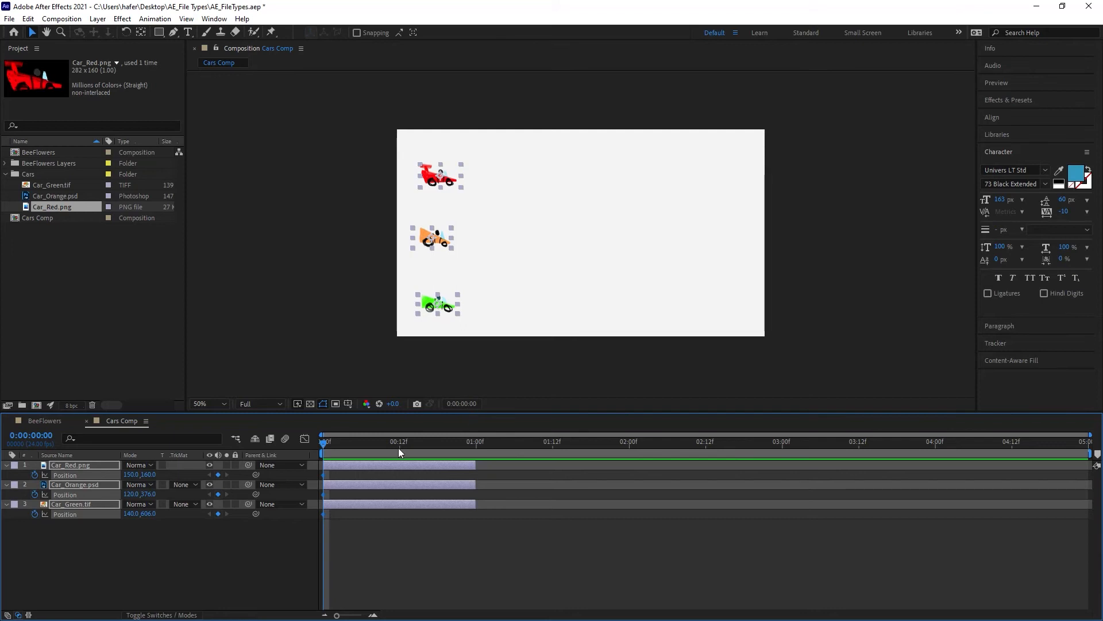
# Extend the three car layers to the composition's five-second end and move the cars straight to the frame's right side at 0:00:04:00
pyautogui.moveTo(422, 447)
pyautogui.mouseDown()
pyautogui.moveTo(588, 451)
pyautogui.moveTo(398, 460)
pyautogui.moveTo(477, 455)
pyautogui.moveTo(480, 467)
pyautogui.moveTo(423, 463)
pyautogui.mouseUp()
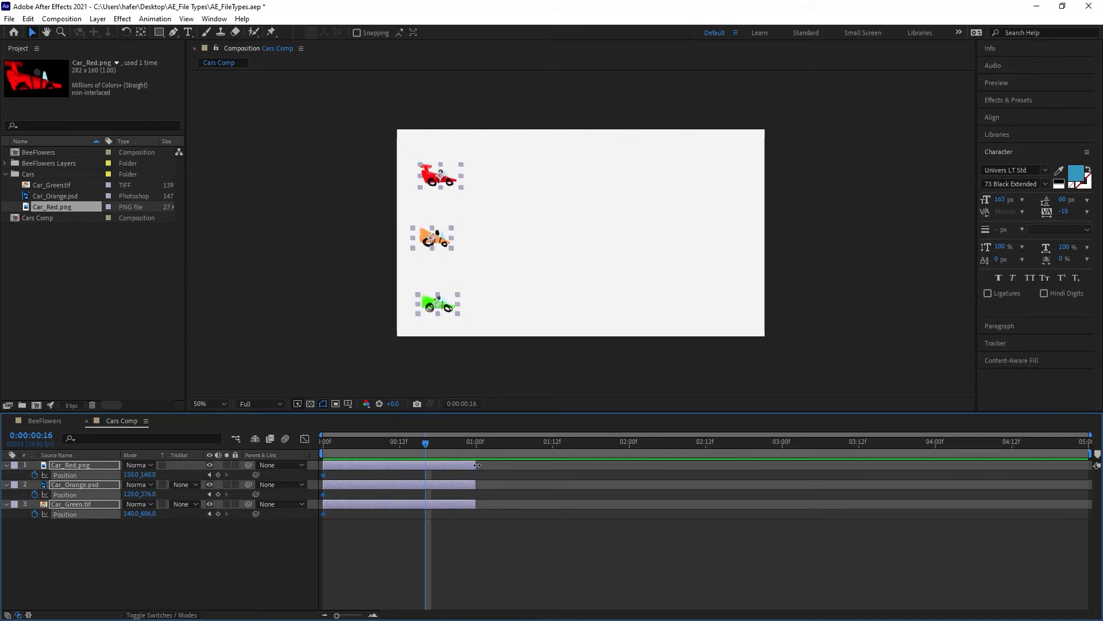
pyautogui.moveTo(477, 466); pyautogui.dragTo(1088, 485)
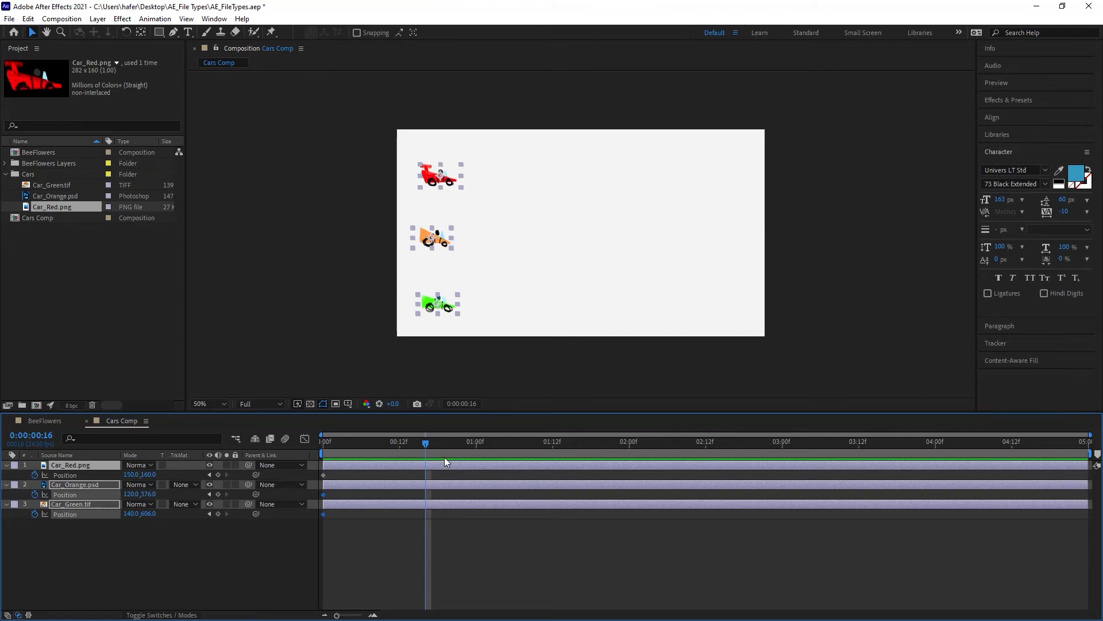
pyautogui.moveTo(423, 443); pyautogui.dragTo(936, 462)
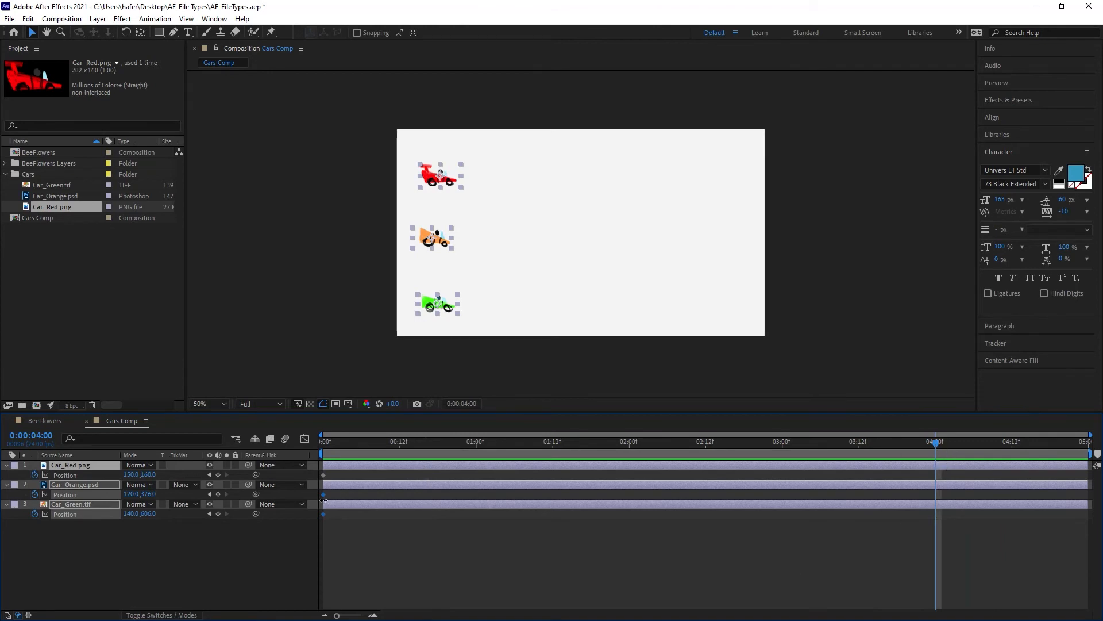
pyautogui.moveTo(426, 301); pyautogui.dragTo(726, 315)
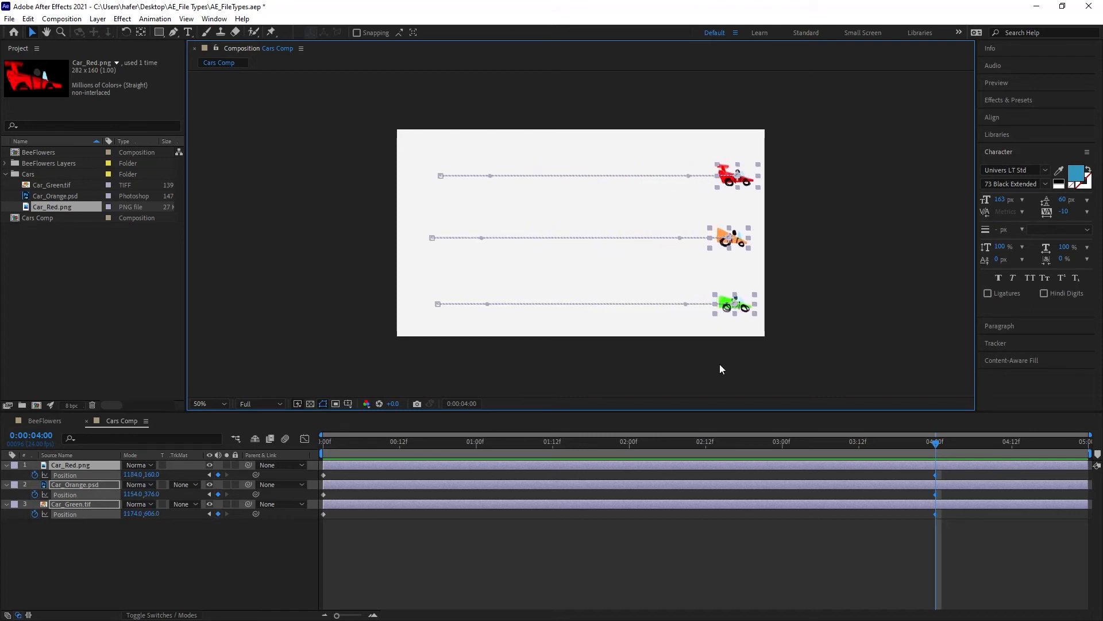
# Play back the cars' movement across the frame from the start
pyautogui.moveTo(935, 443); pyautogui.dragTo(0, 501)
pyautogui.press('space')
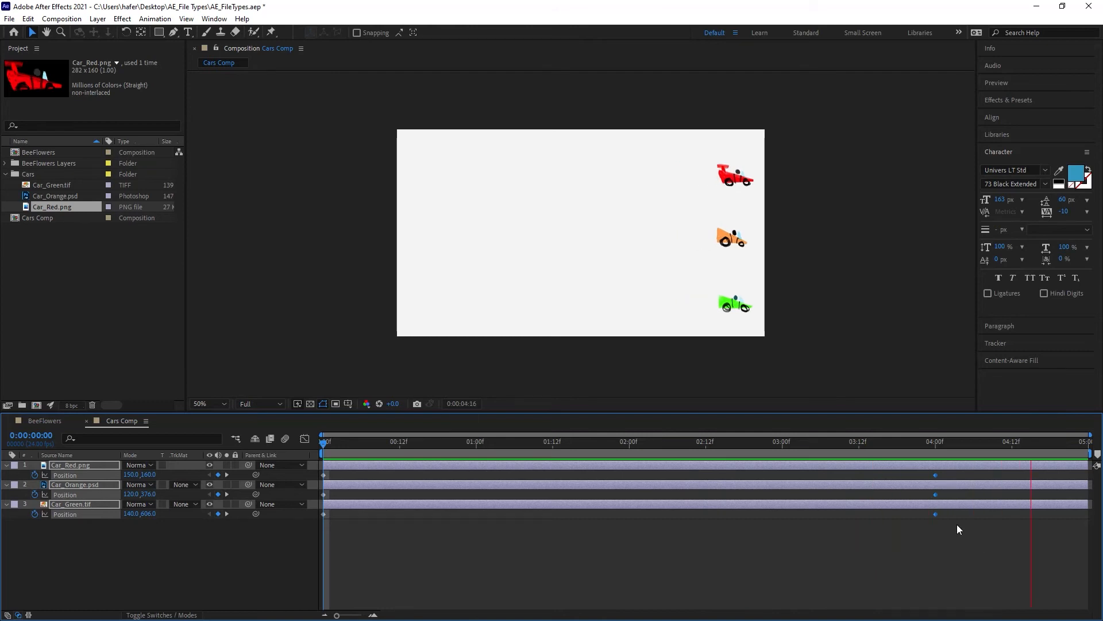
pyautogui.press('space')
# Move the three cars' ending Position keyframes to 0:00:02:00 and preview the faster movement from the start
pyautogui.moveTo(953, 548); pyautogui.dragTo(632, 481)
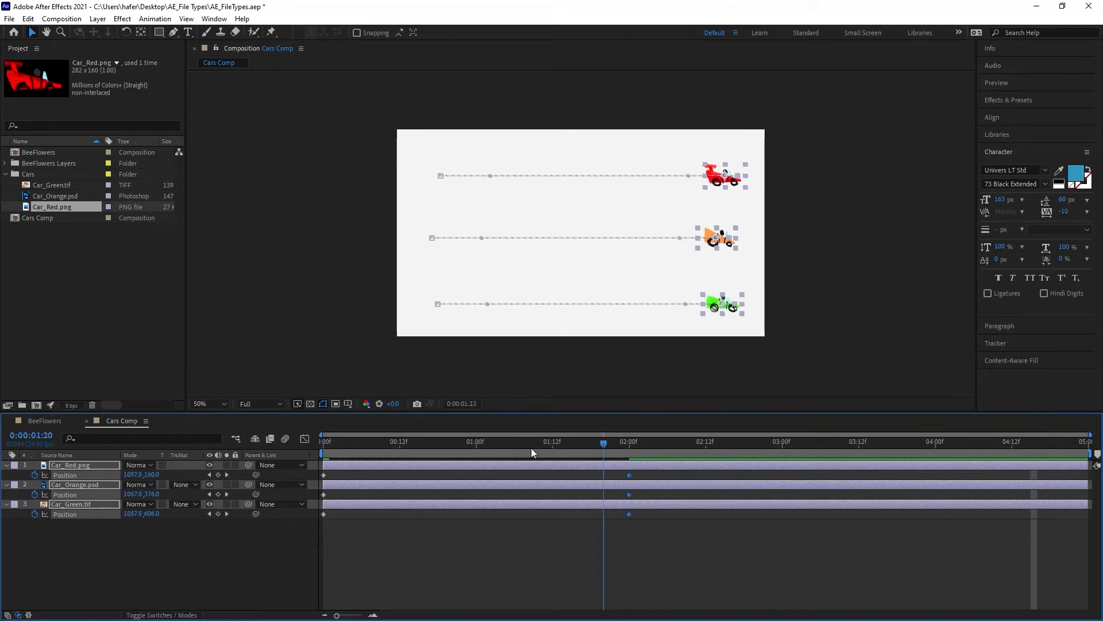
pyautogui.press('Home')
pyautogui.press('space')
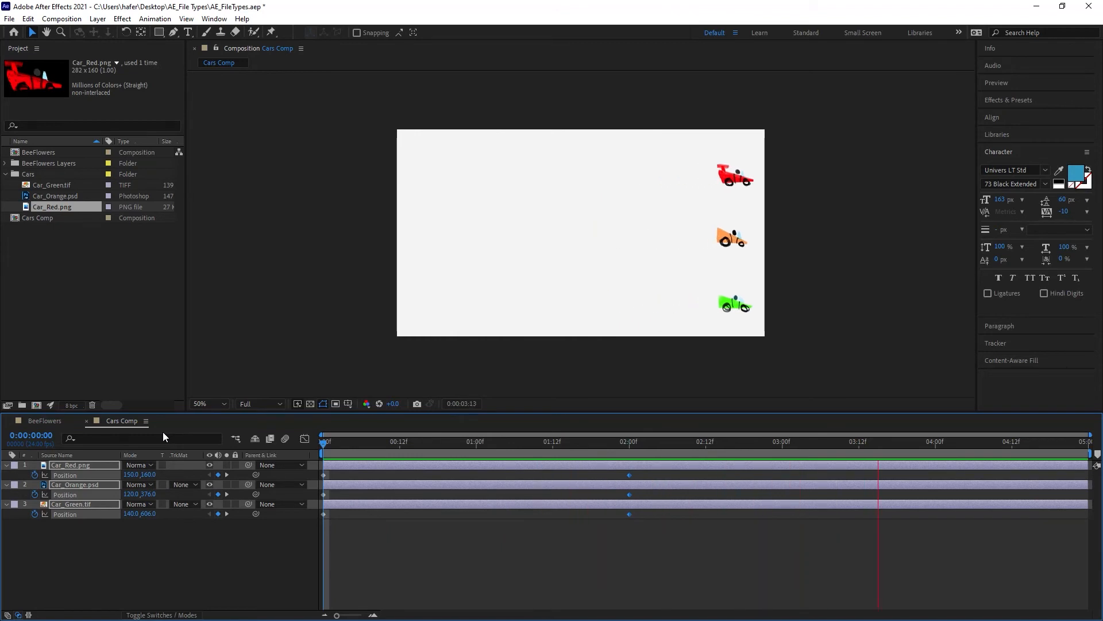
pyautogui.press('space')
pyautogui.click(630, 540)
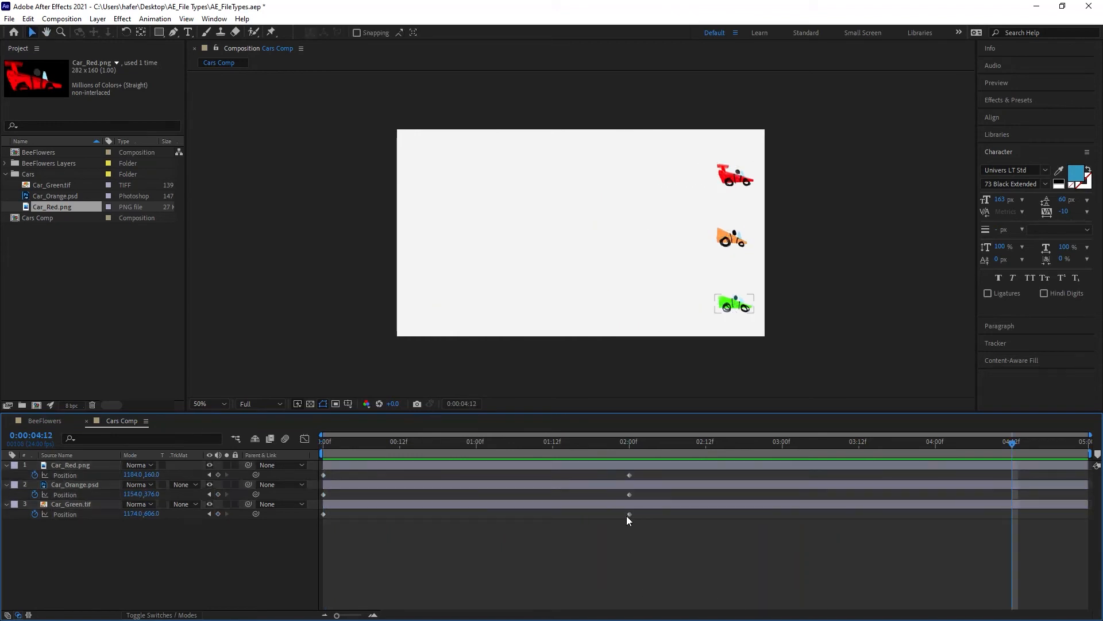
# Shorten the work area to end at 0:00:02:12 and preview the cars within it
pyautogui.click(630, 484)
pyautogui.click(627, 485)
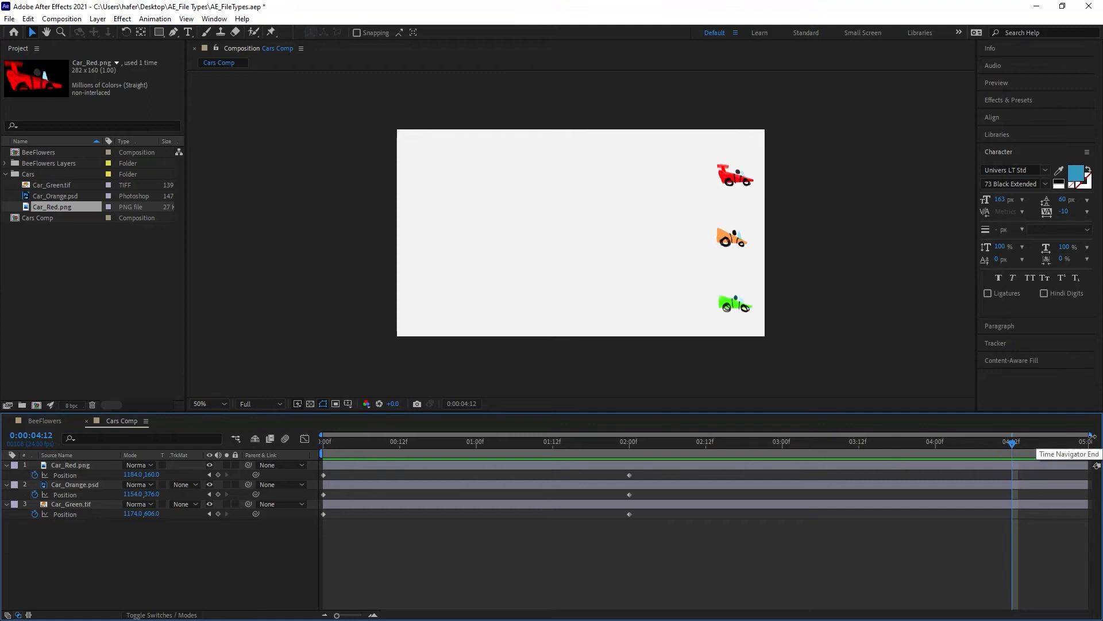
pyautogui.moveTo(1094, 453); pyautogui.dragTo(709, 465)
pyautogui.press('Home')
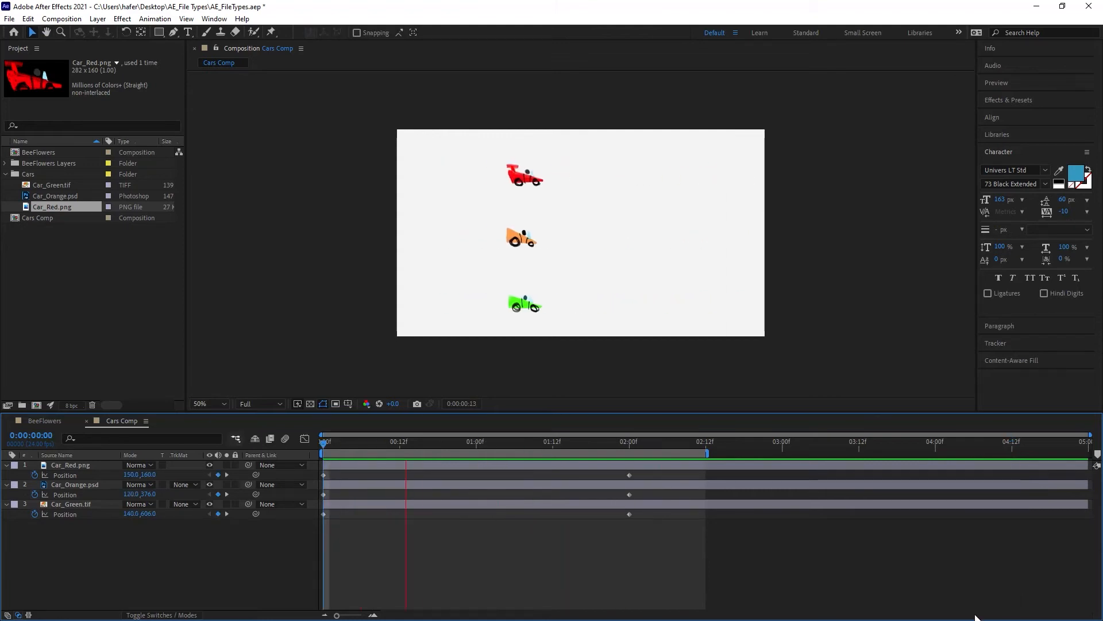
pyautogui.press('space')
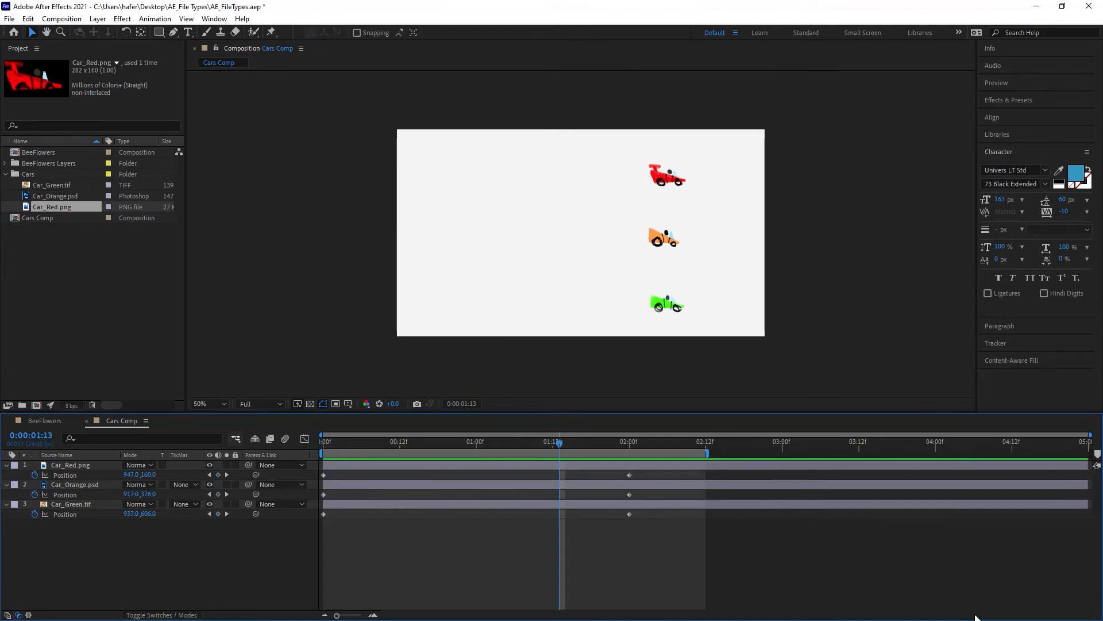
# Apply Easy Ease to both Position keyframes of the orange car
pyautogui.click(320, 495)
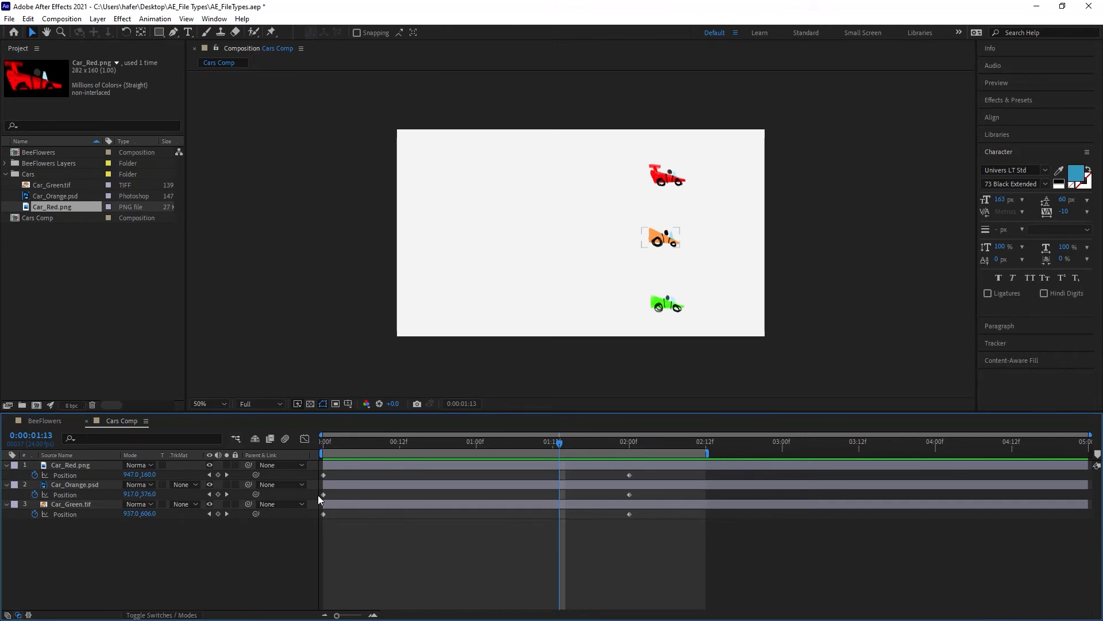
pyautogui.click(73, 483)
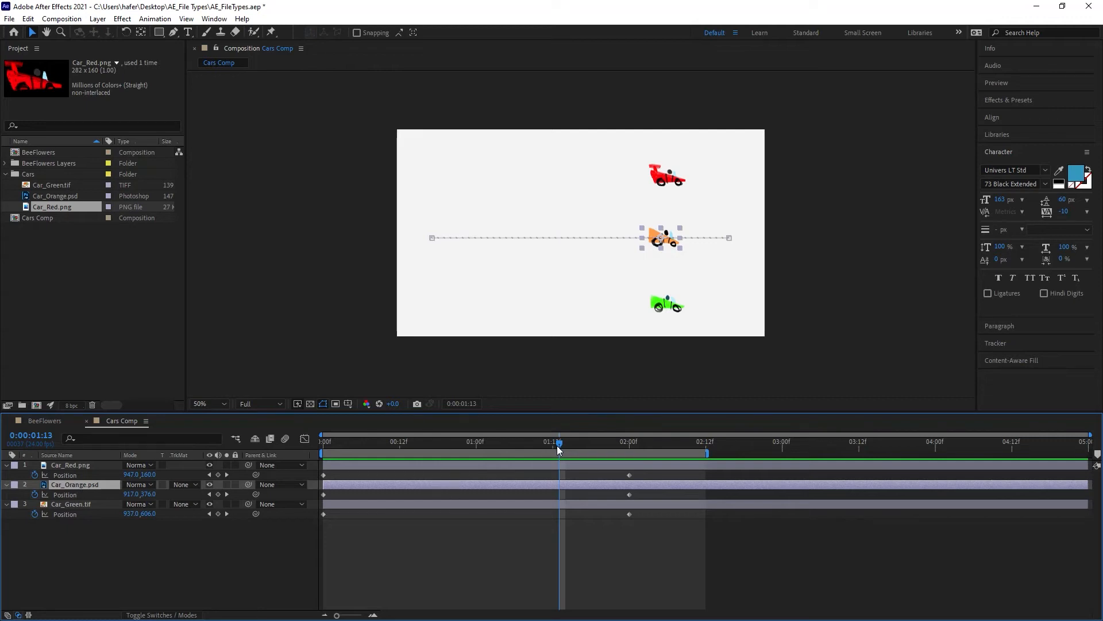
pyautogui.moveTo(557, 446); pyautogui.dragTo(463, 445)
pyautogui.click(324, 494)
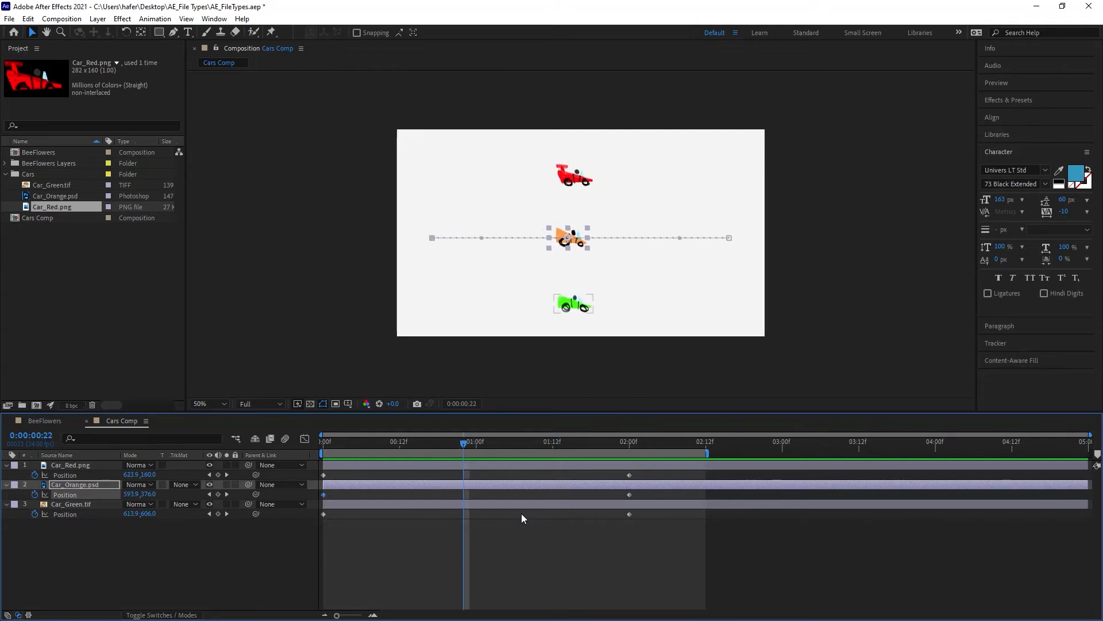
pyautogui.rightClick(628, 494)
pyautogui.moveTo(716, 492)
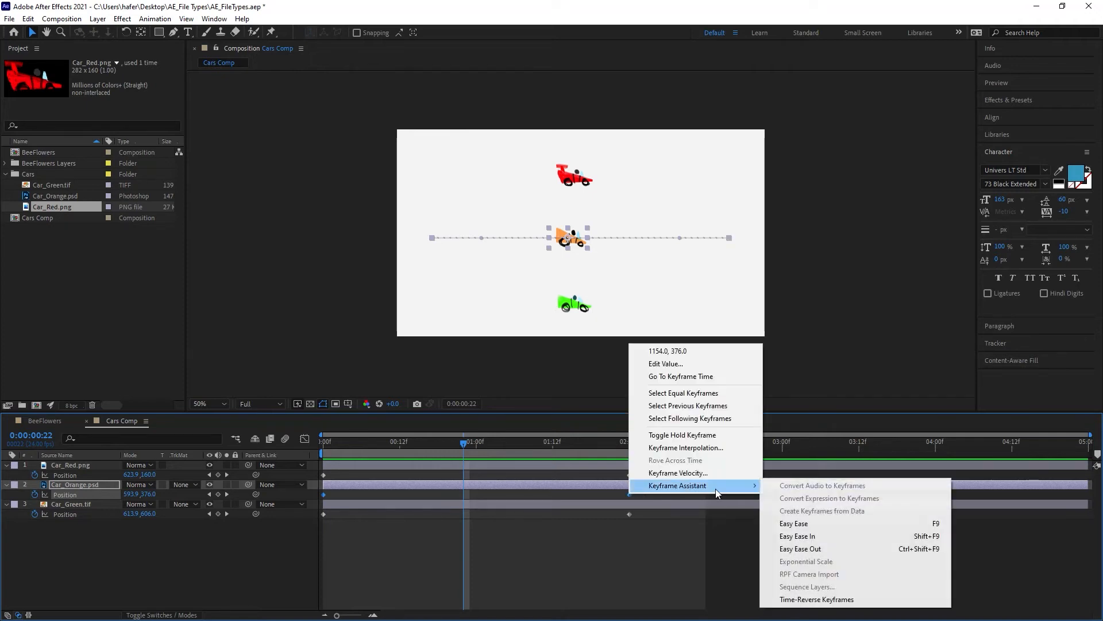
pyautogui.click(820, 524)
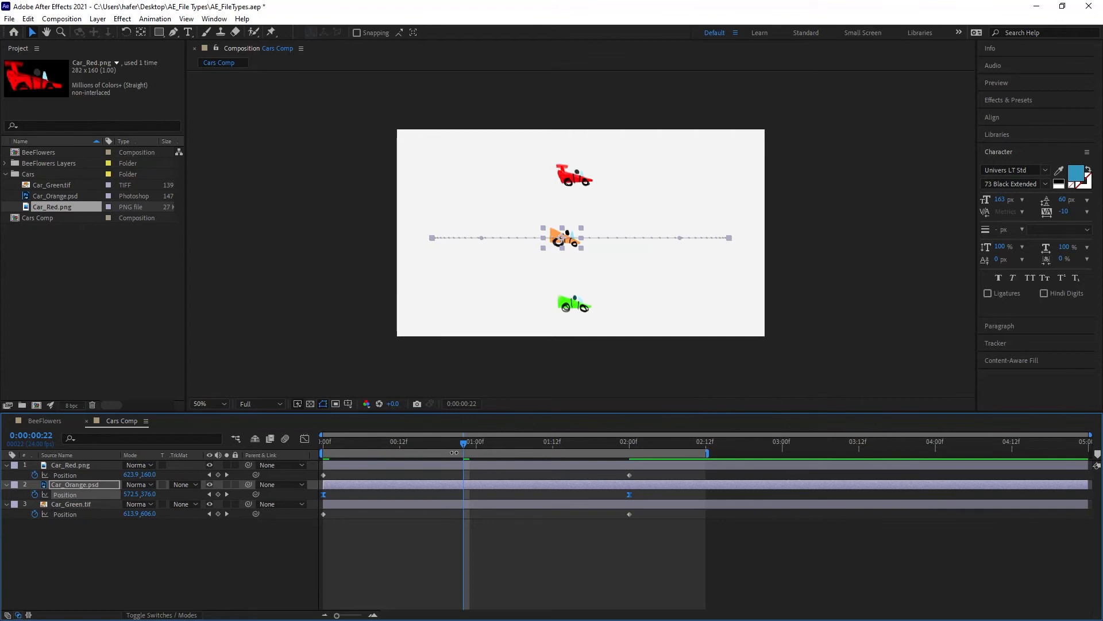
# Play back the animation from the start to compare the orange car's eased motion with the other cars, and return to the first frame
pyautogui.moveTo(465, 443); pyautogui.dragTo(250, 461)
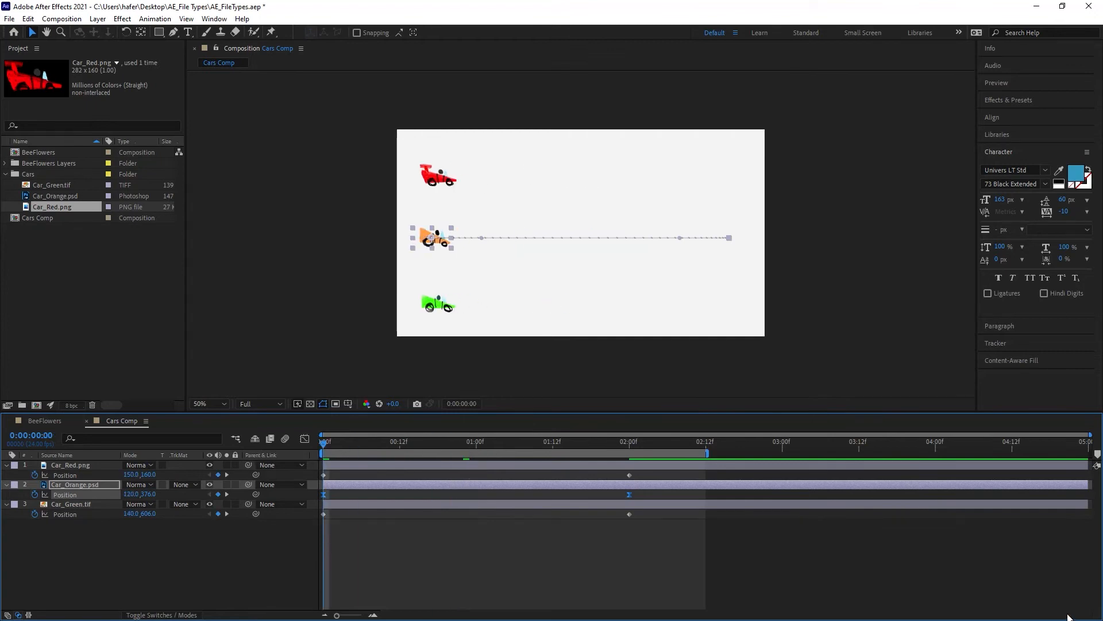
pyautogui.press('space')
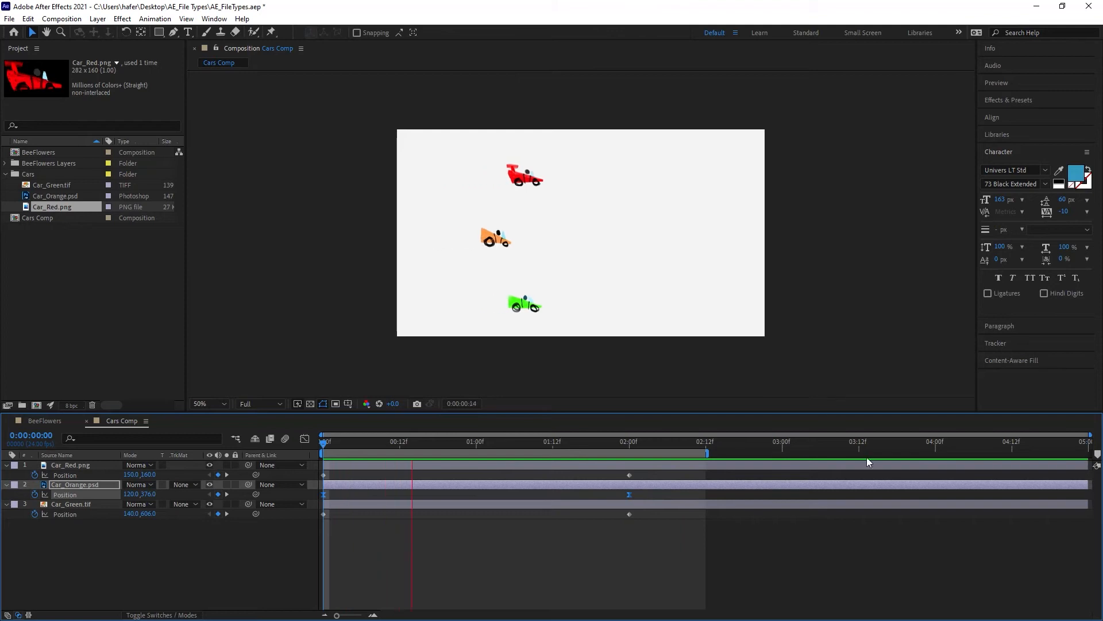
pyautogui.press('space')
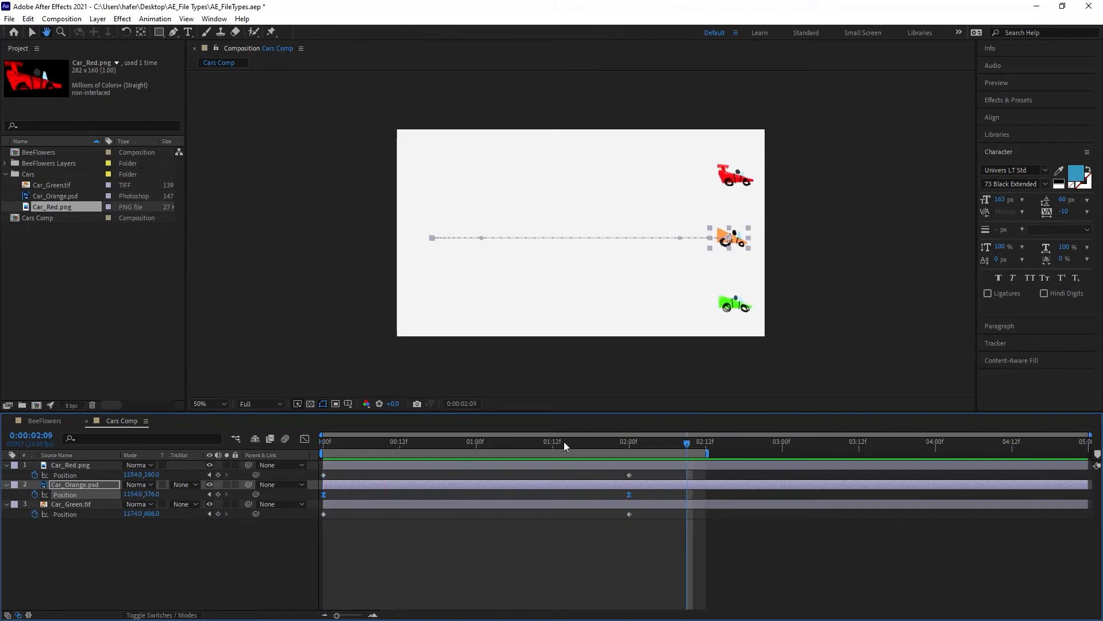
pyautogui.moveTo(677, 440); pyautogui.dragTo(303, 440)
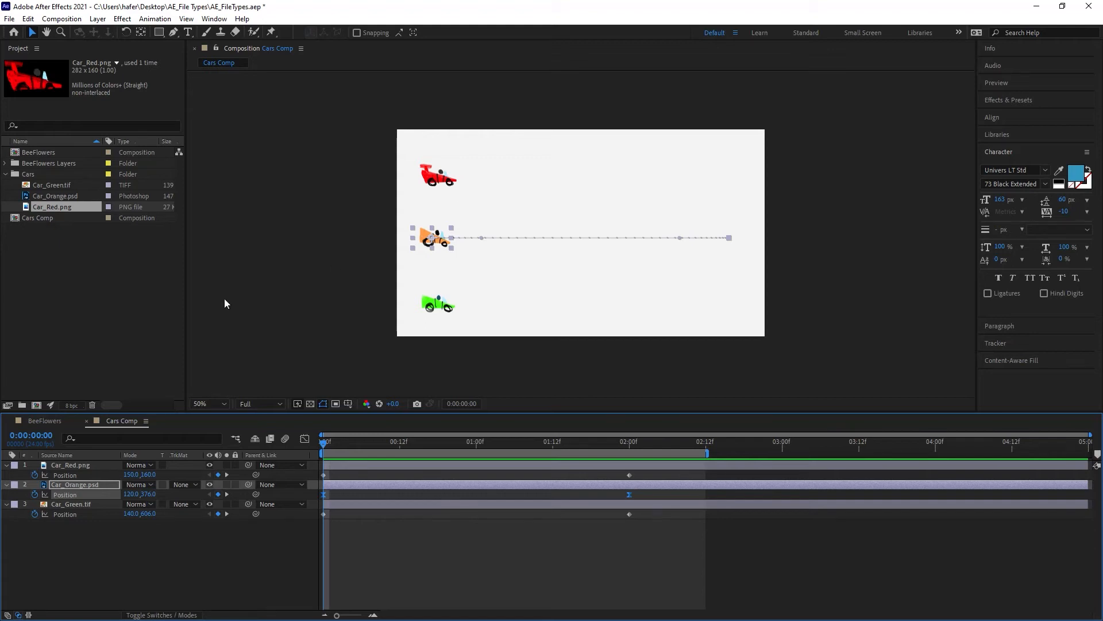
# Apply Easy Ease to both Position keyframes of the red car
pyautogui.click(324, 475)
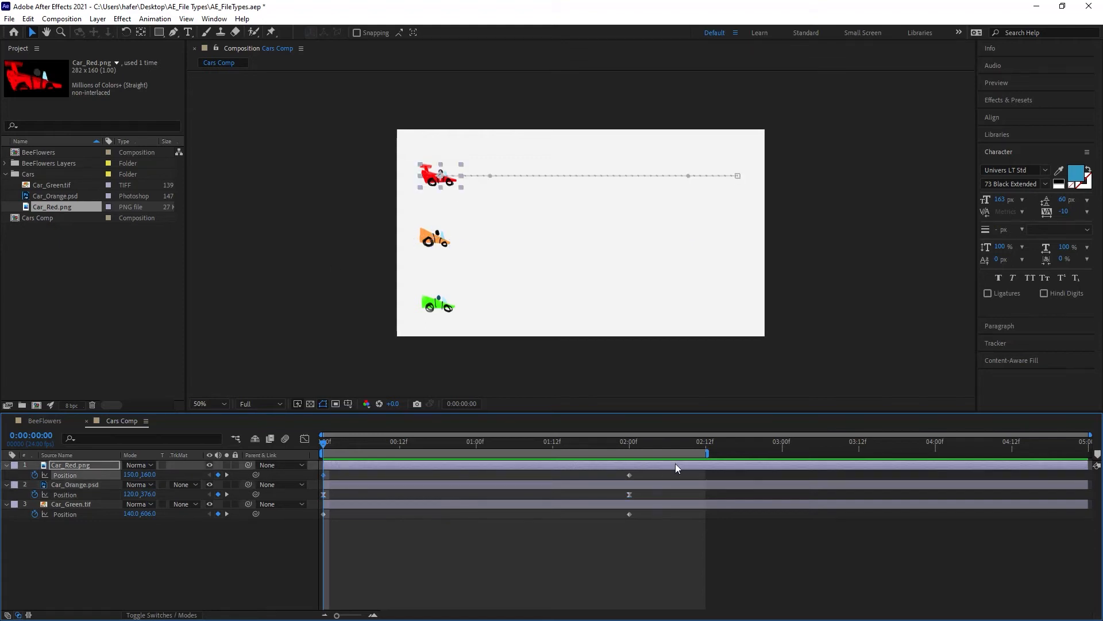
pyautogui.click(630, 476)
pyautogui.press('F9')
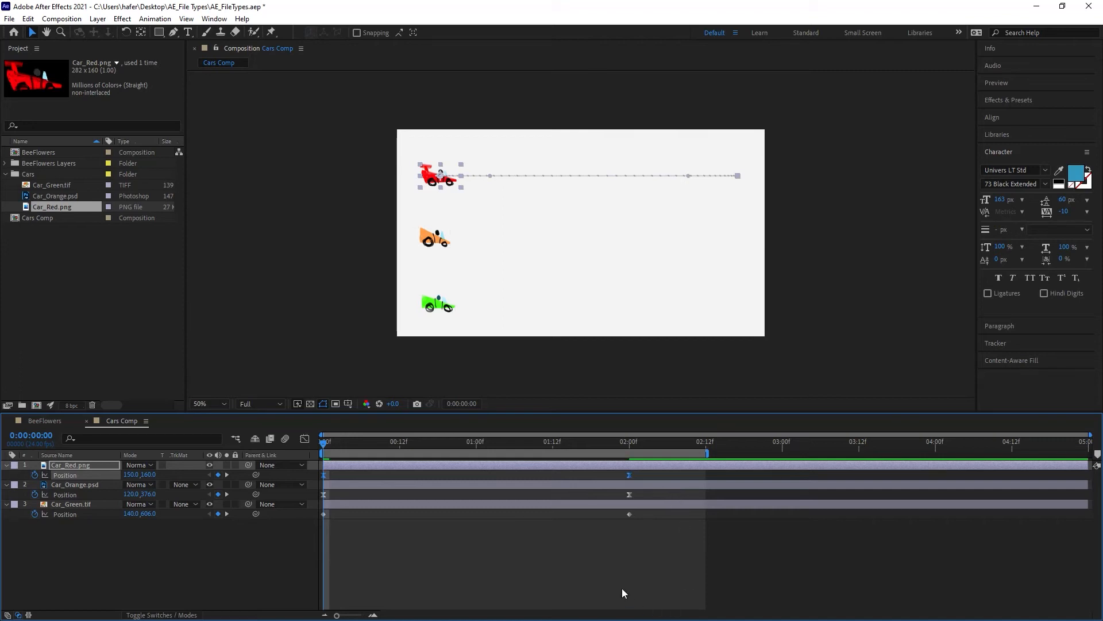
# Set both incoming and outgoing velocity influence to 75% on the red car's two Position keyframes
pyautogui.rightClick(630, 475)
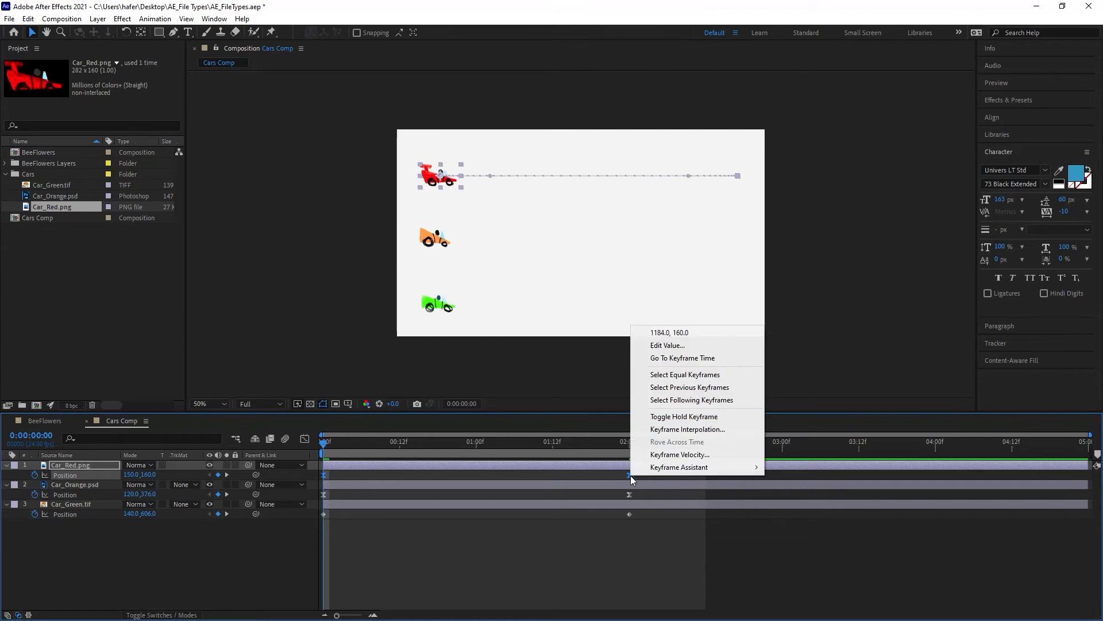
pyautogui.click(698, 455)
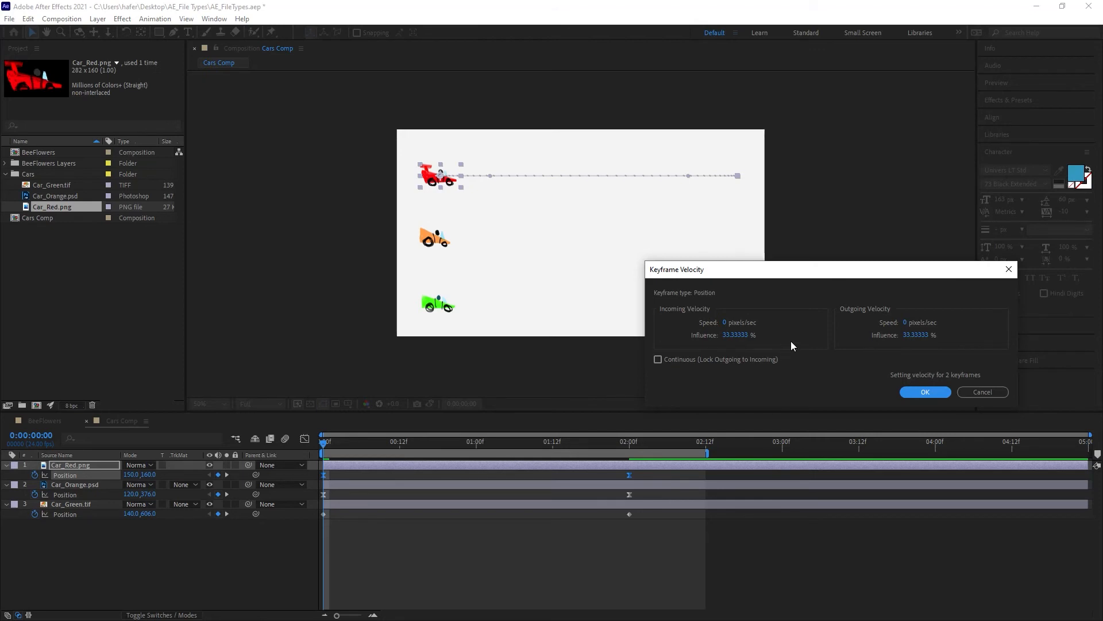
pyautogui.click(741, 335)
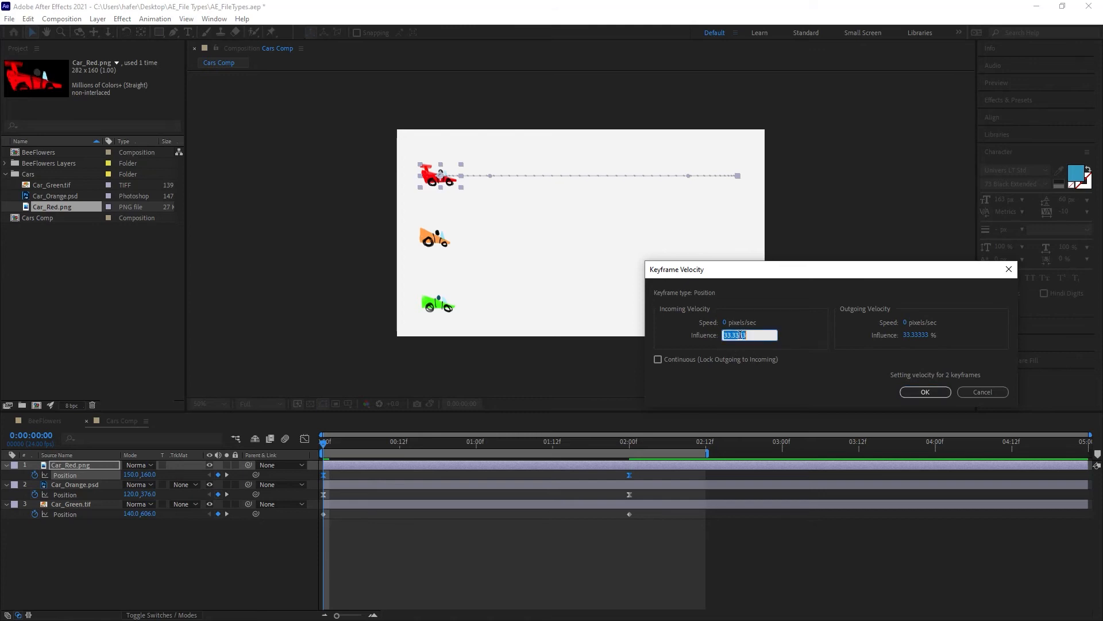
pyautogui.write('75')
pyautogui.press('Tab')
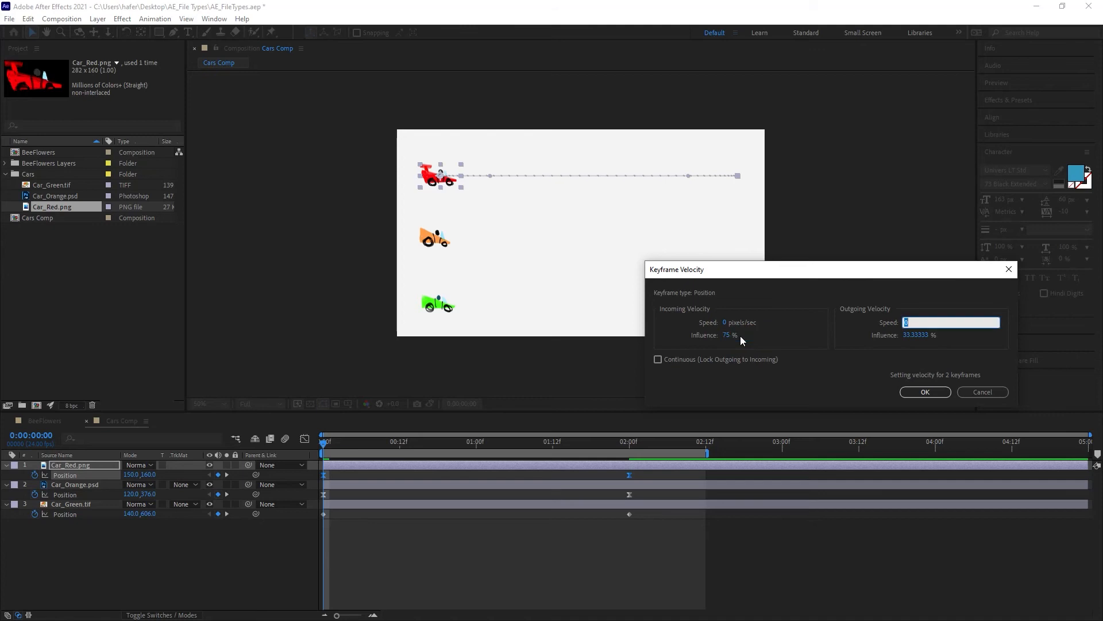
pyautogui.press('Tab')
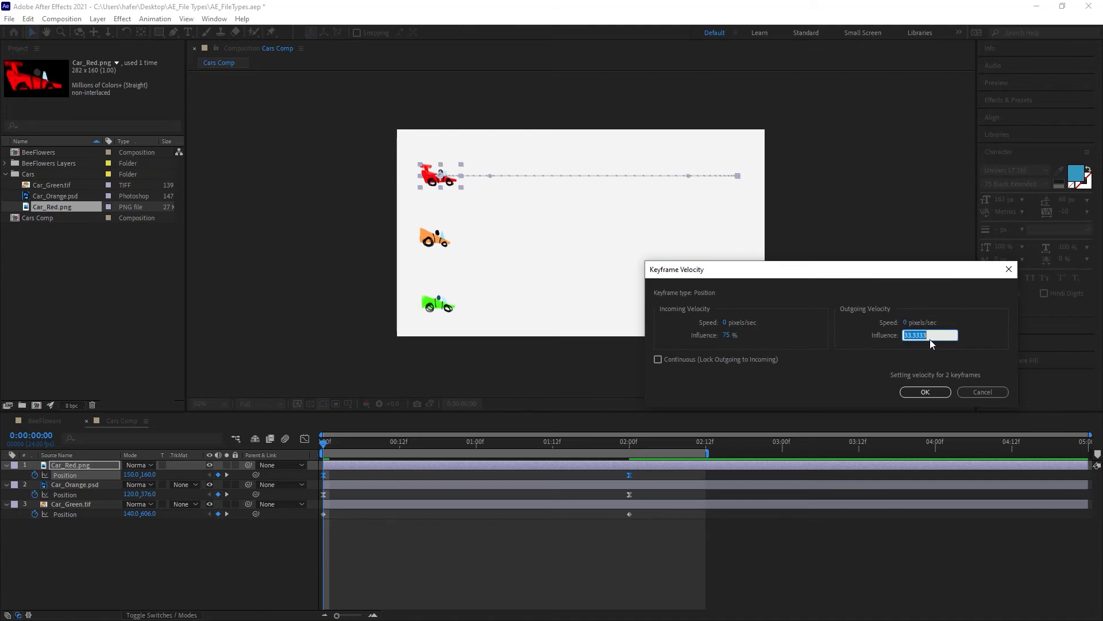
pyautogui.write('75')
pyautogui.click(926, 391)
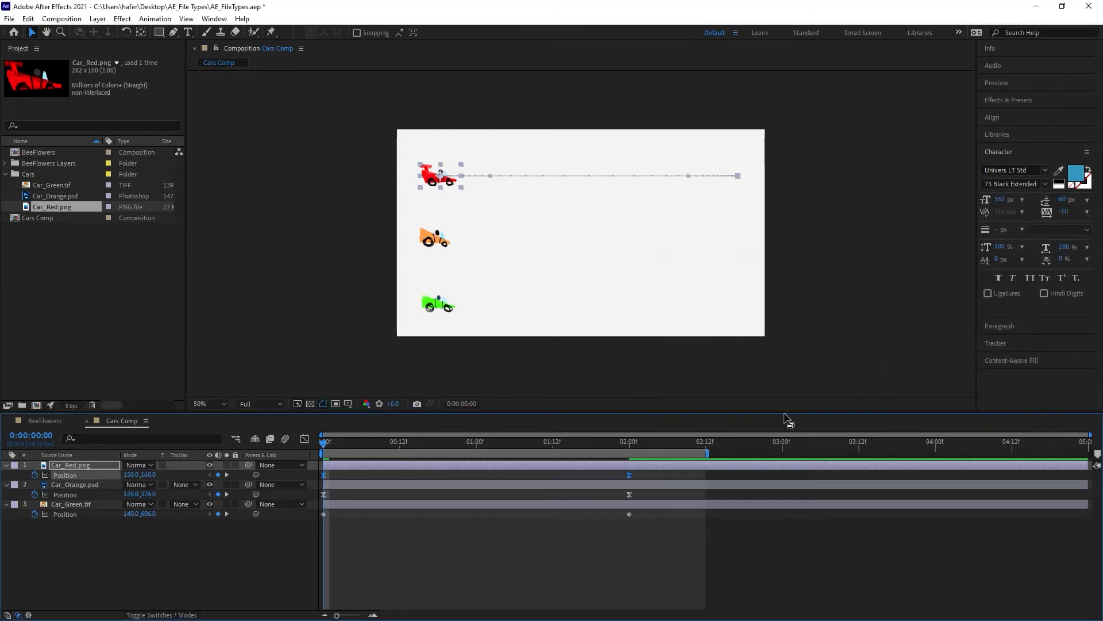
# Play back the animation from the start to compare the red car's stronger easing with the other cars, and return to the first frame
pyautogui.moveTo(609, 444); pyautogui.dragTo(161, 443)
pyautogui.press('space')
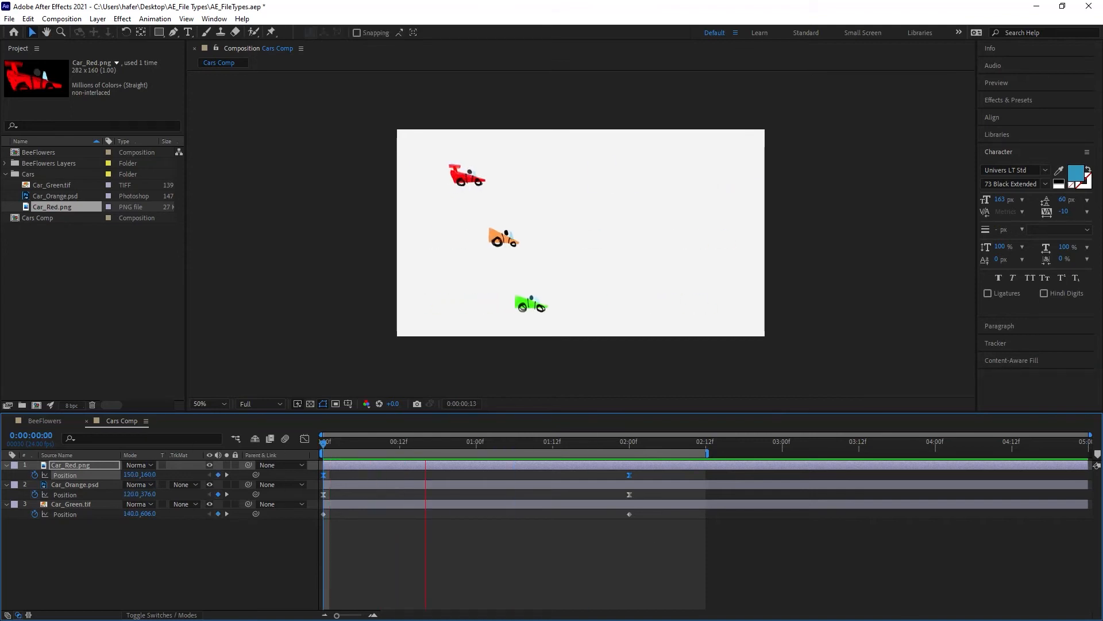
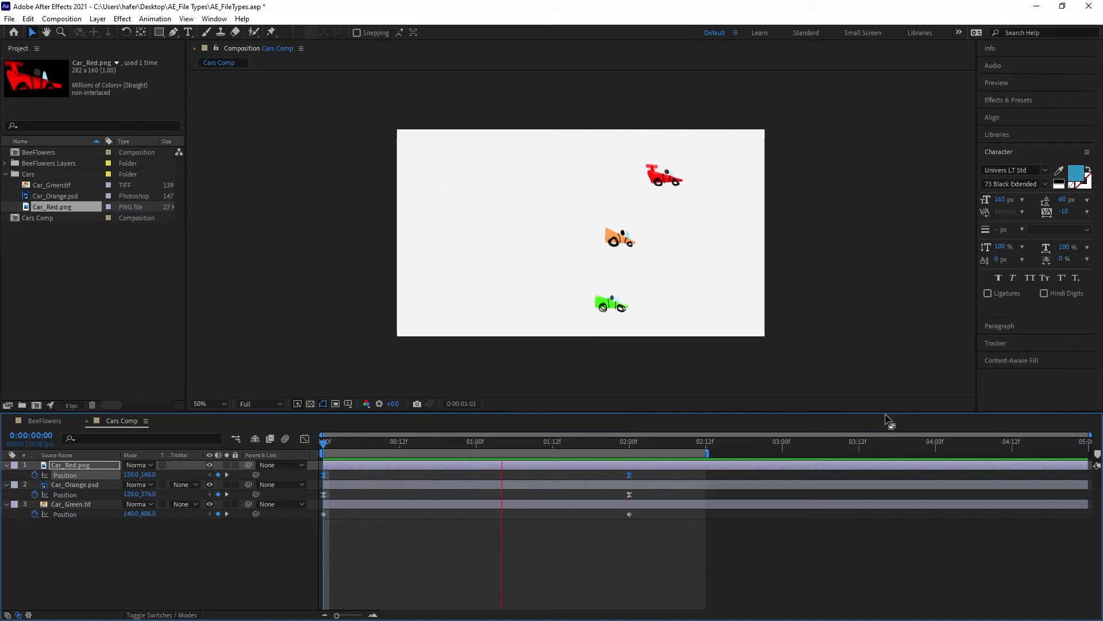
pyautogui.press('space')
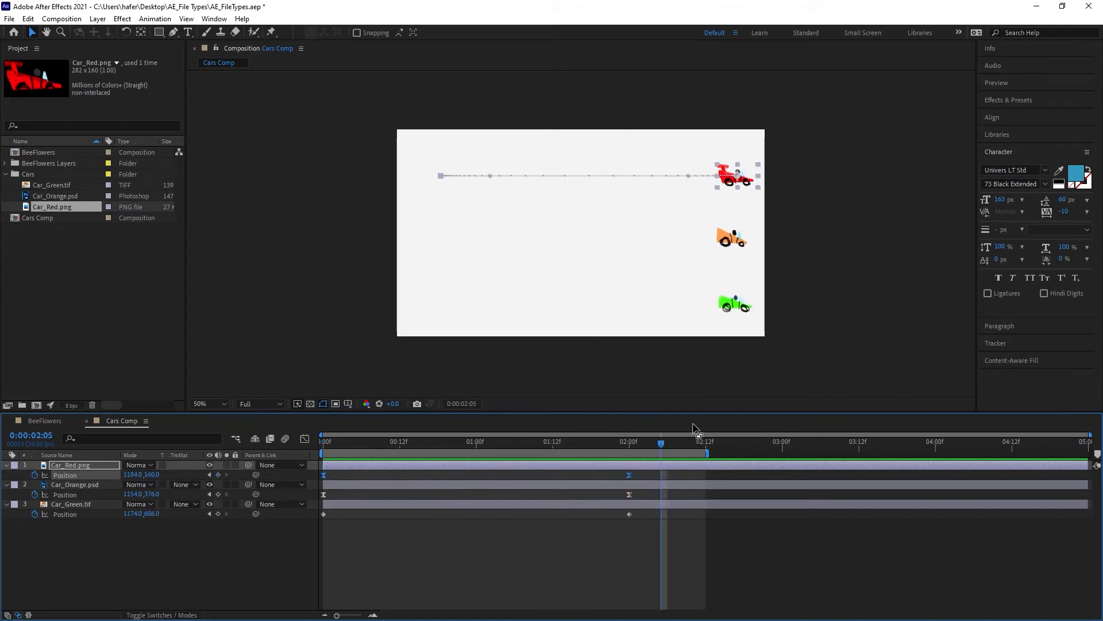
pyautogui.press('space')
pyautogui.click(317, 443)
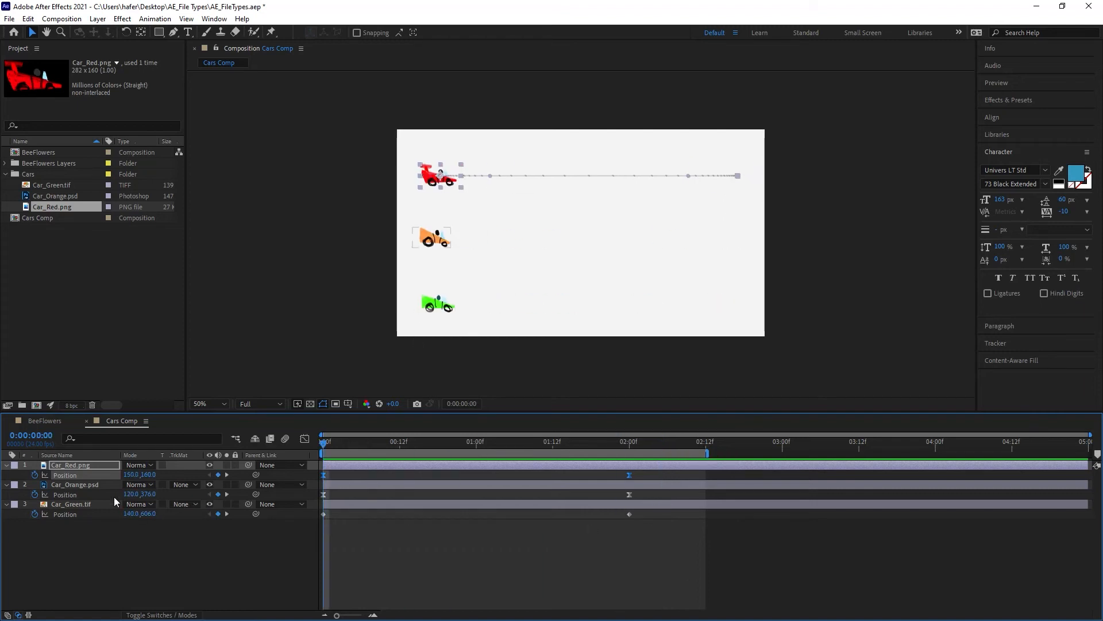
# Convert both Position keyframes of the green car to hold keyframes
pyautogui.click(67, 504)
pyautogui.moveTo(673, 572); pyautogui.dragTo(303, 510)
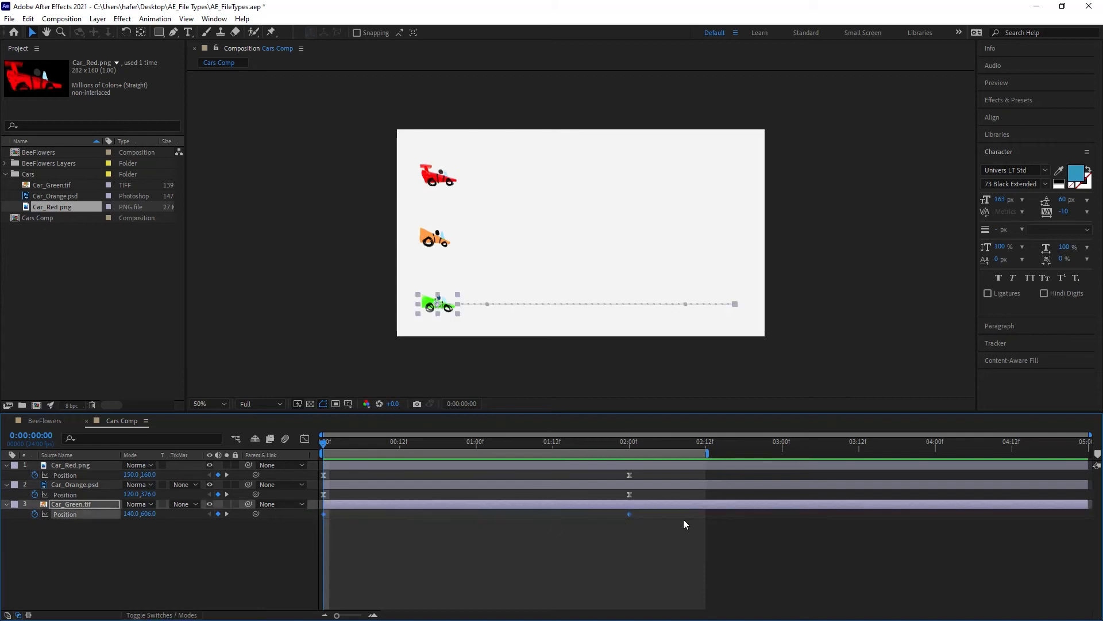
pyautogui.rightClick(628, 515)
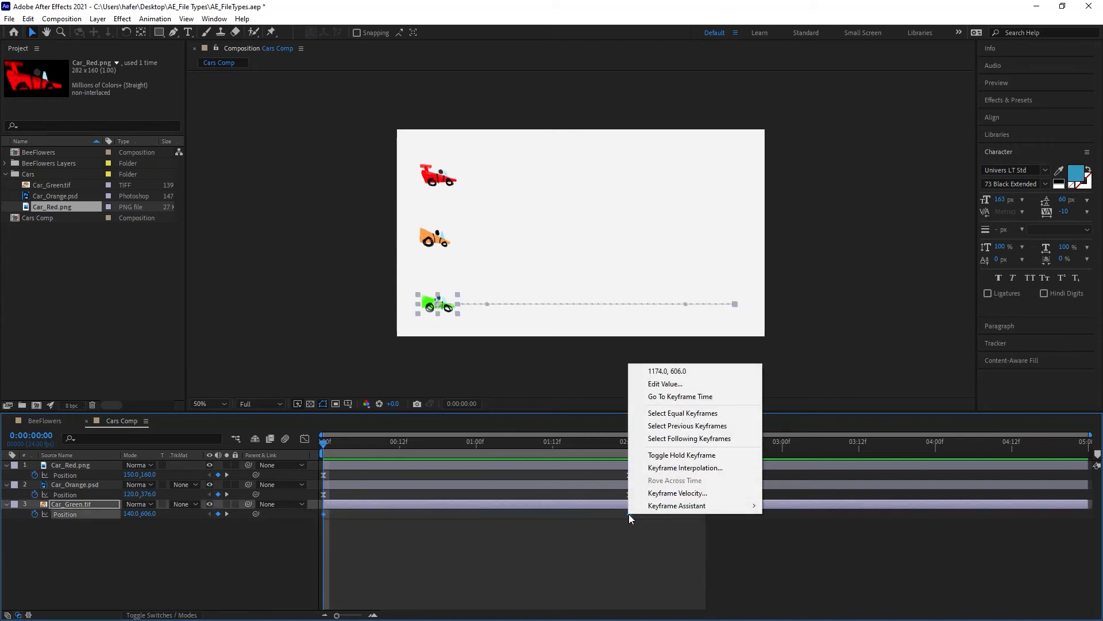
pyautogui.click(700, 457)
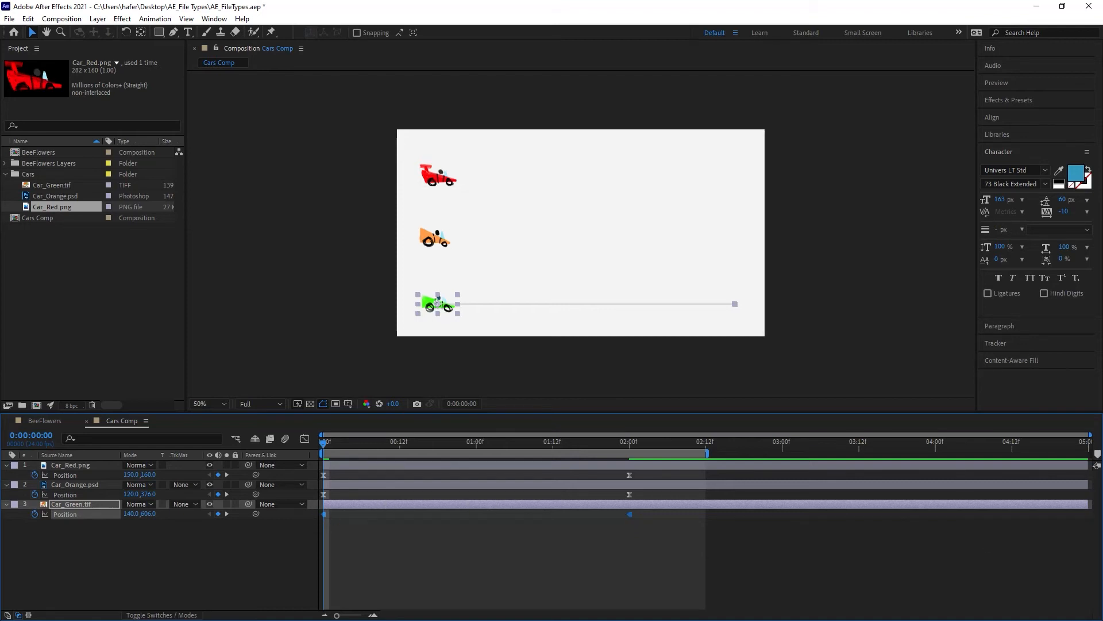
# Preview the green car's hold motion alongside the eased cars and return to the first frame
pyautogui.press('space')
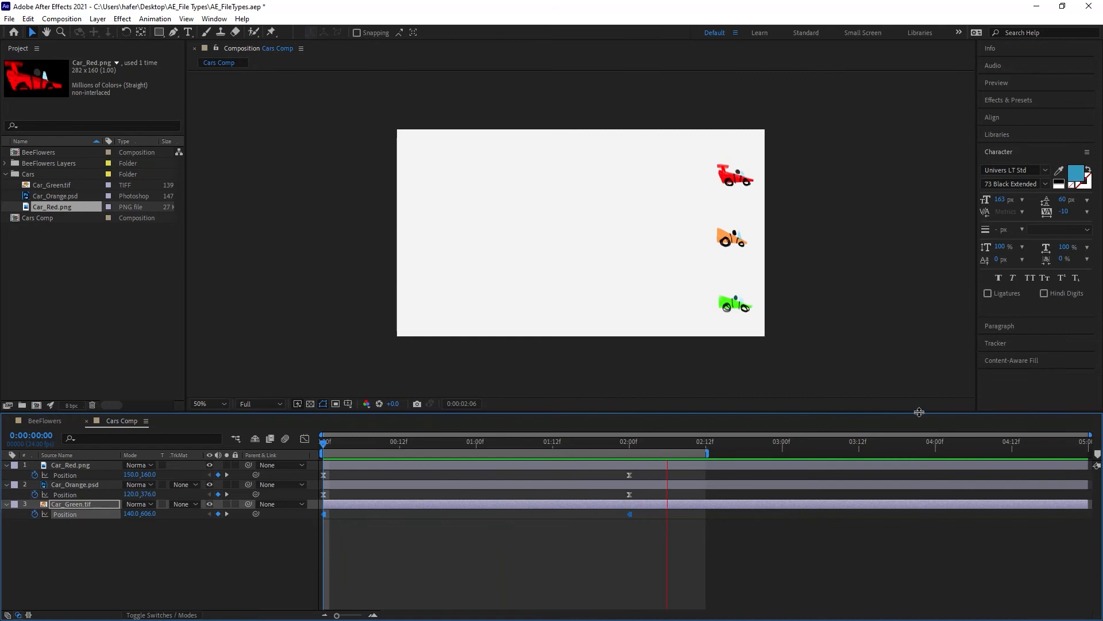
pyautogui.press('space')
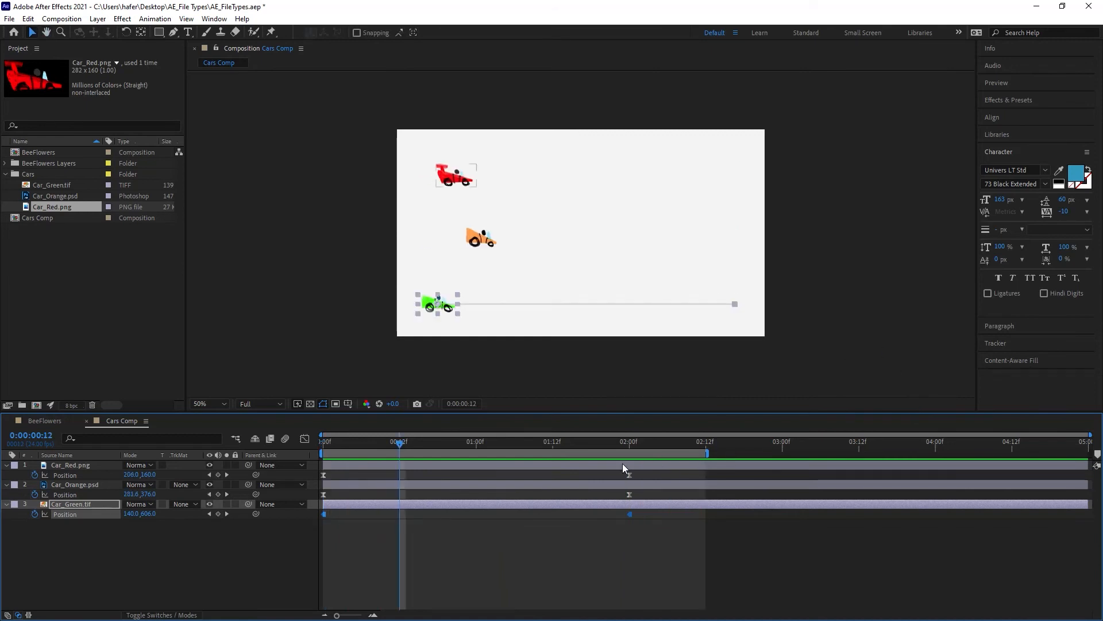
pyautogui.moveTo(399, 444); pyautogui.dragTo(224, 459)
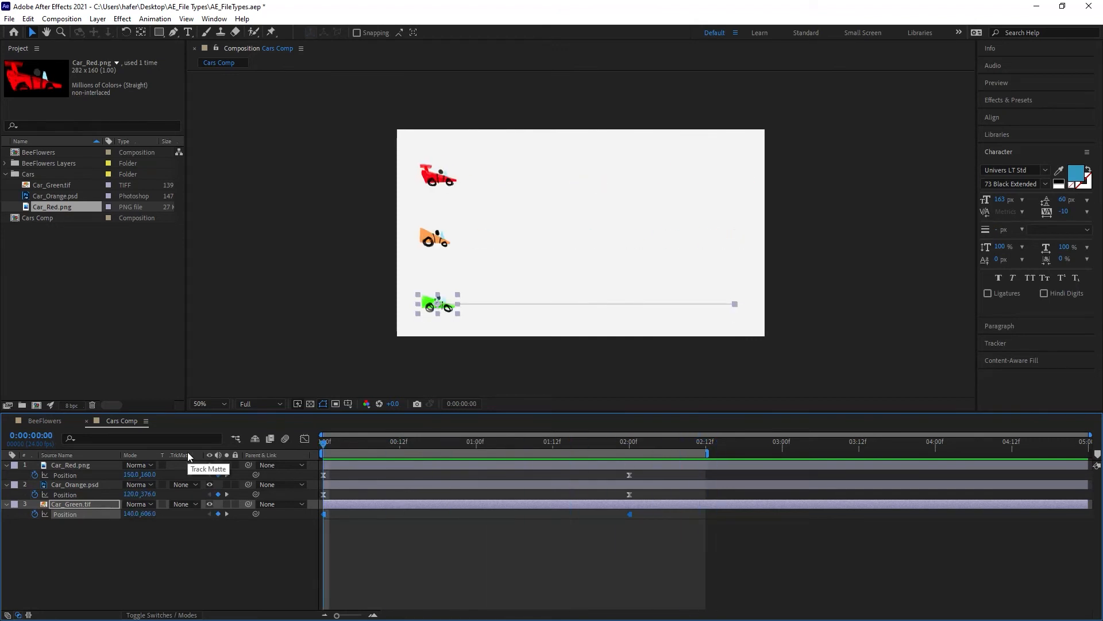
# Toggle the hold on the green car's Position keyframes off and back on
pyautogui.rightClick(628, 512)
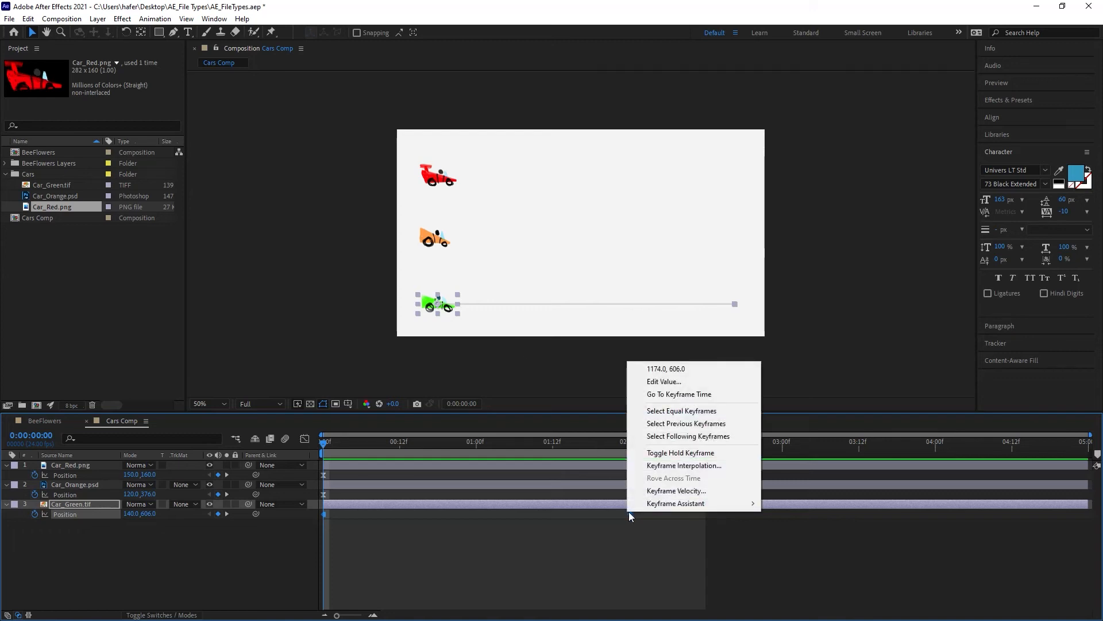
pyautogui.click(716, 454)
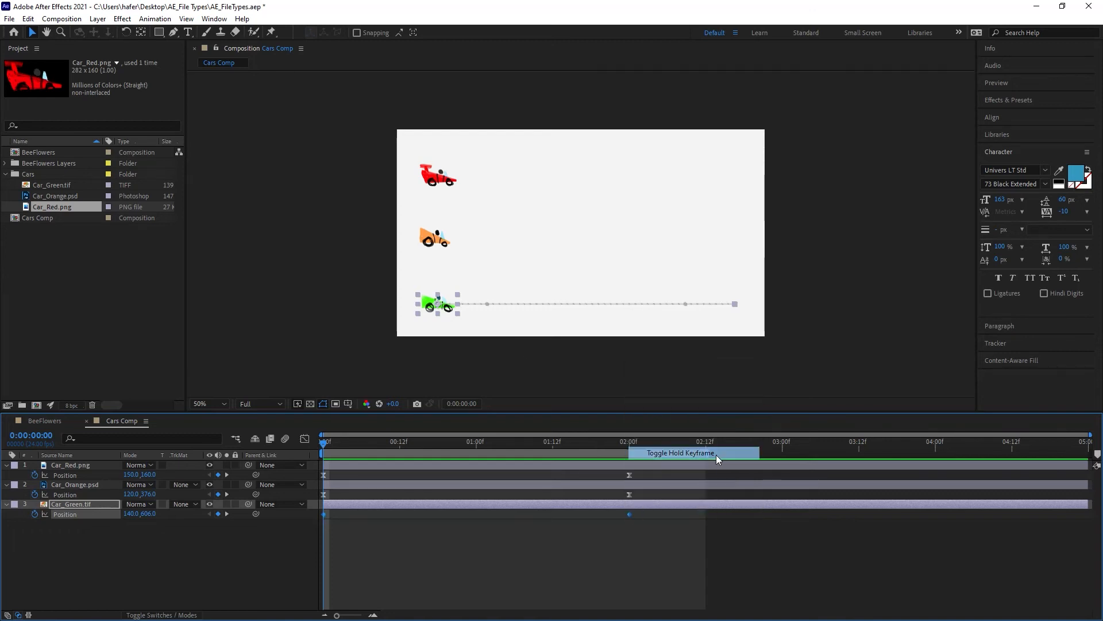
pyautogui.rightClick(630, 516)
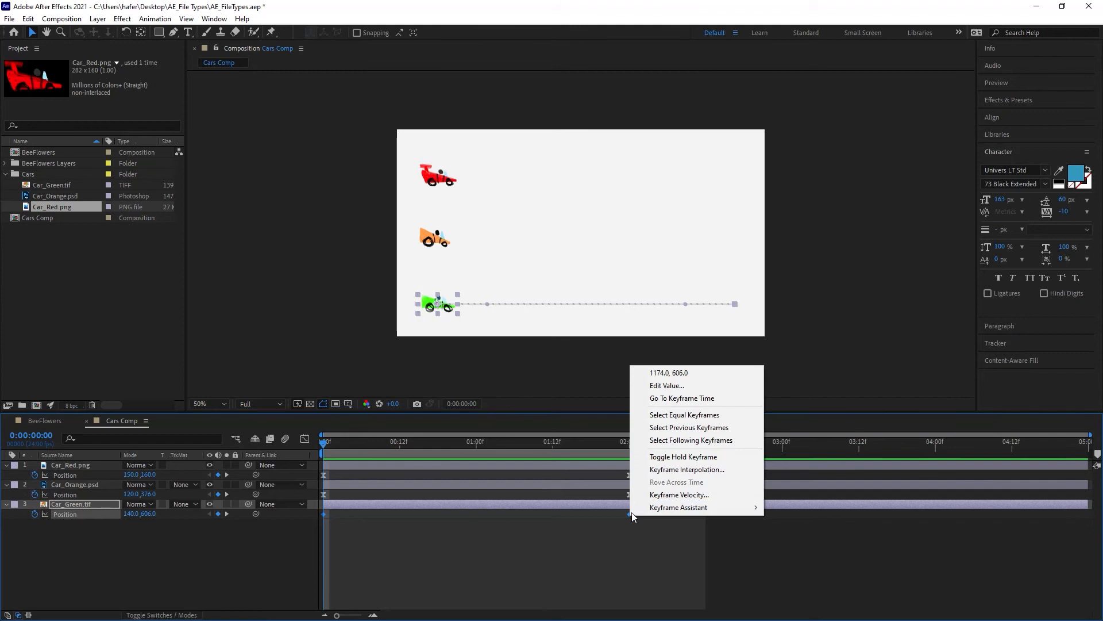
pyautogui.click(694, 458)
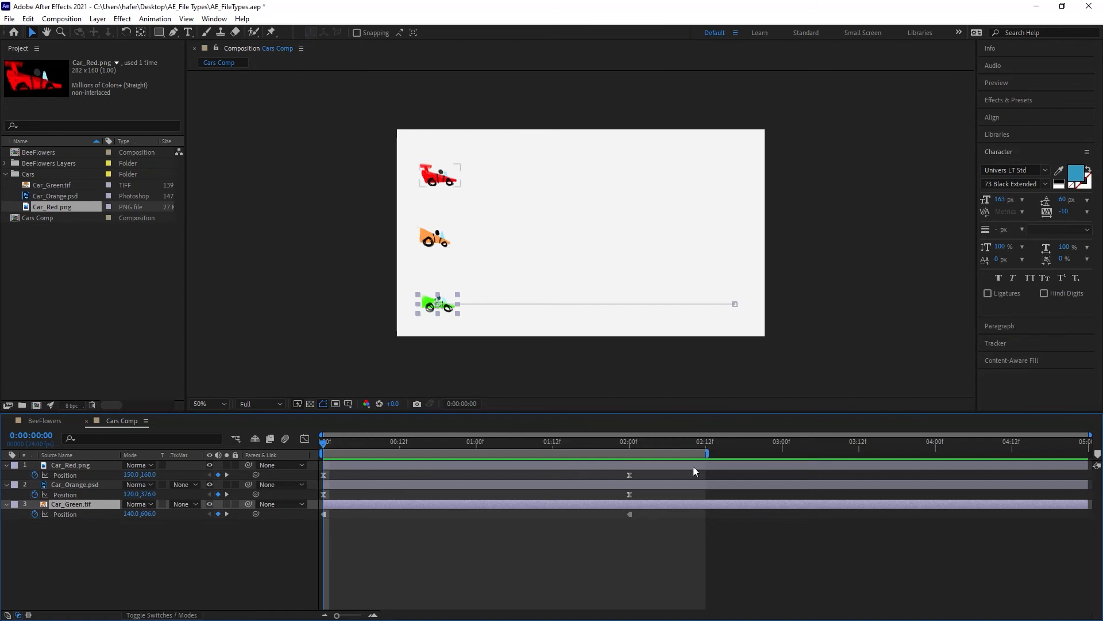
pyautogui.rightClick(629, 476)
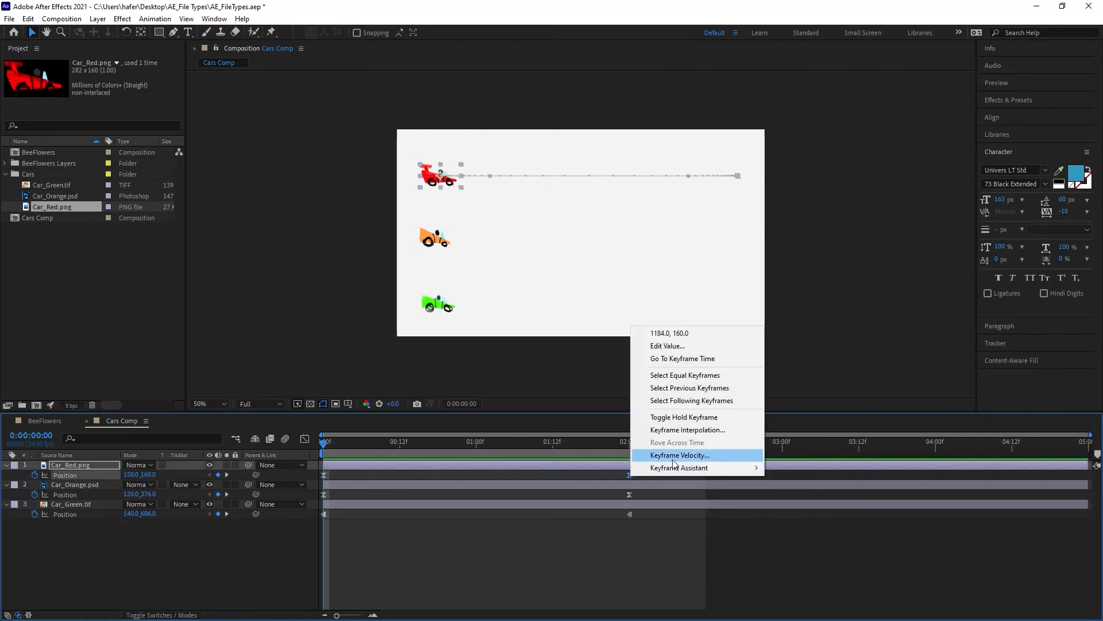
pyautogui.click(567, 565)
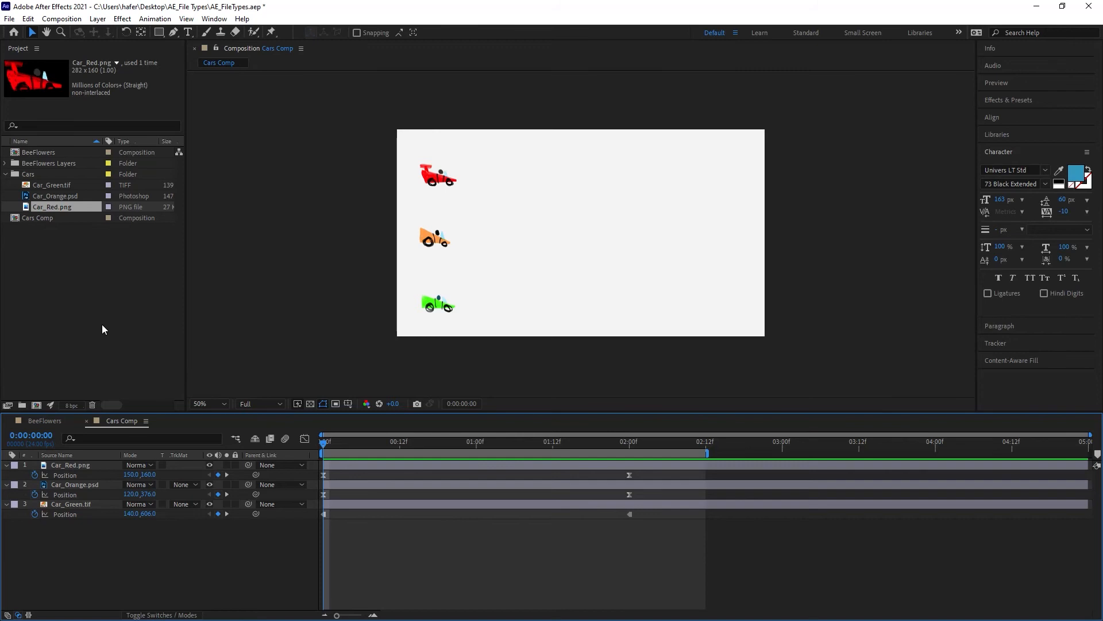
# Collapse the Cars folder and import the OHIO Illustrator file as Composition - Retain Layer Sizes
pyautogui.click(6, 174)
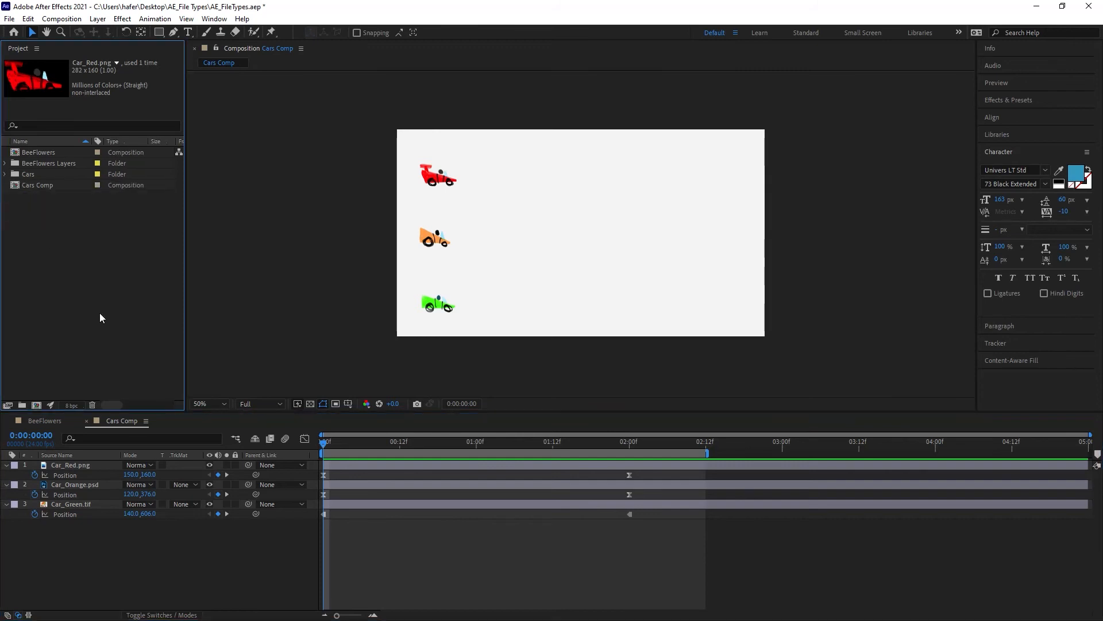
pyautogui.click(97, 277)
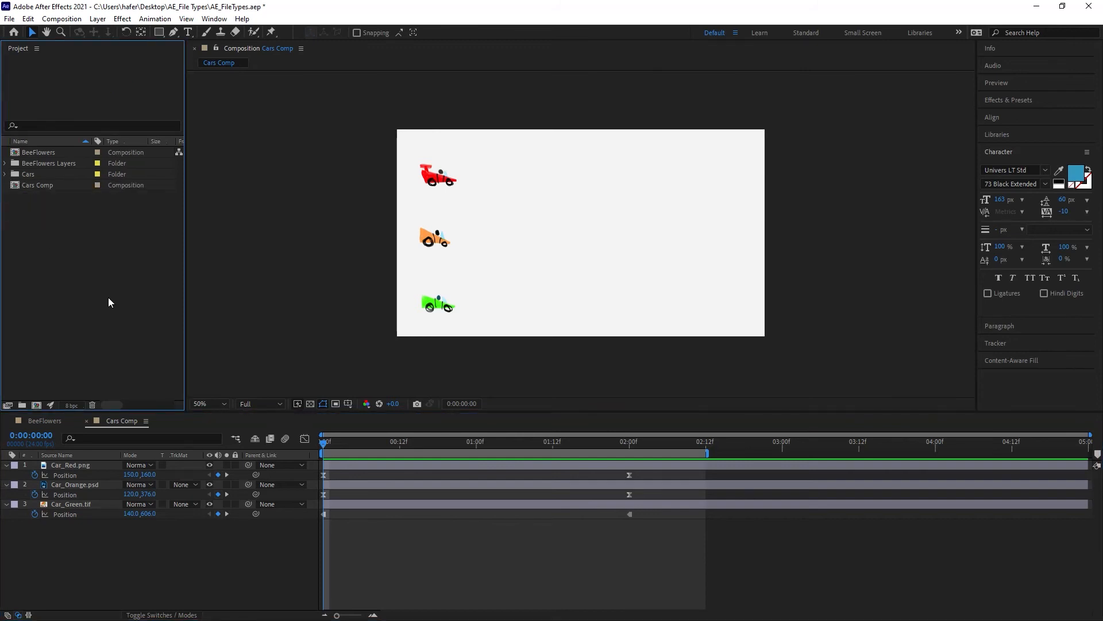
pyautogui.doubleClick(76, 276)
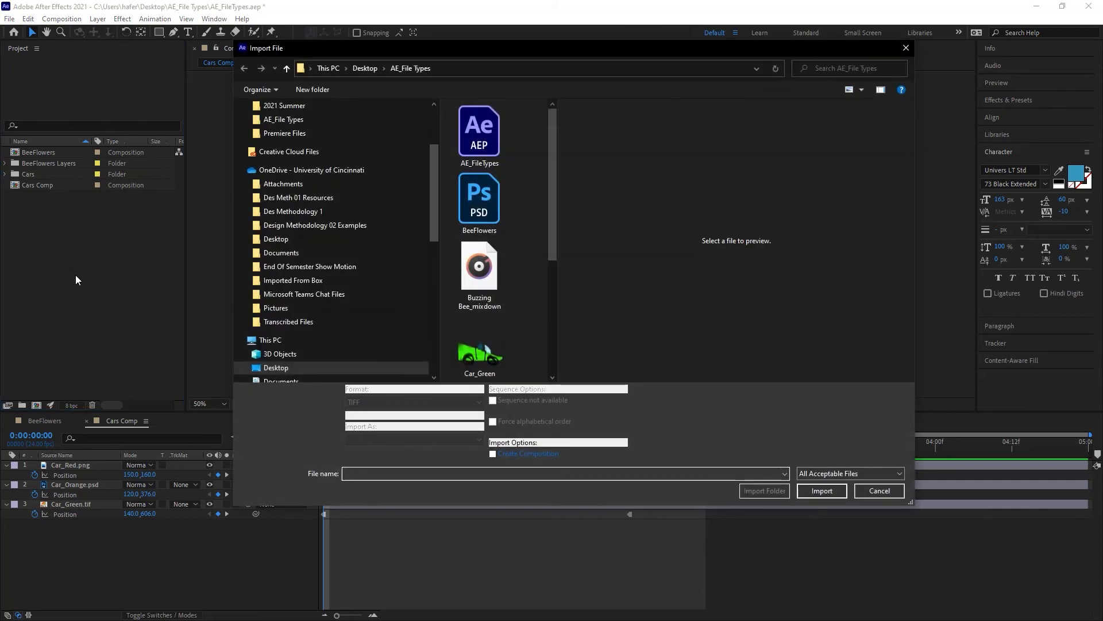
pyautogui.click(479, 132)
pyautogui.scroll(-3, 494, 259)
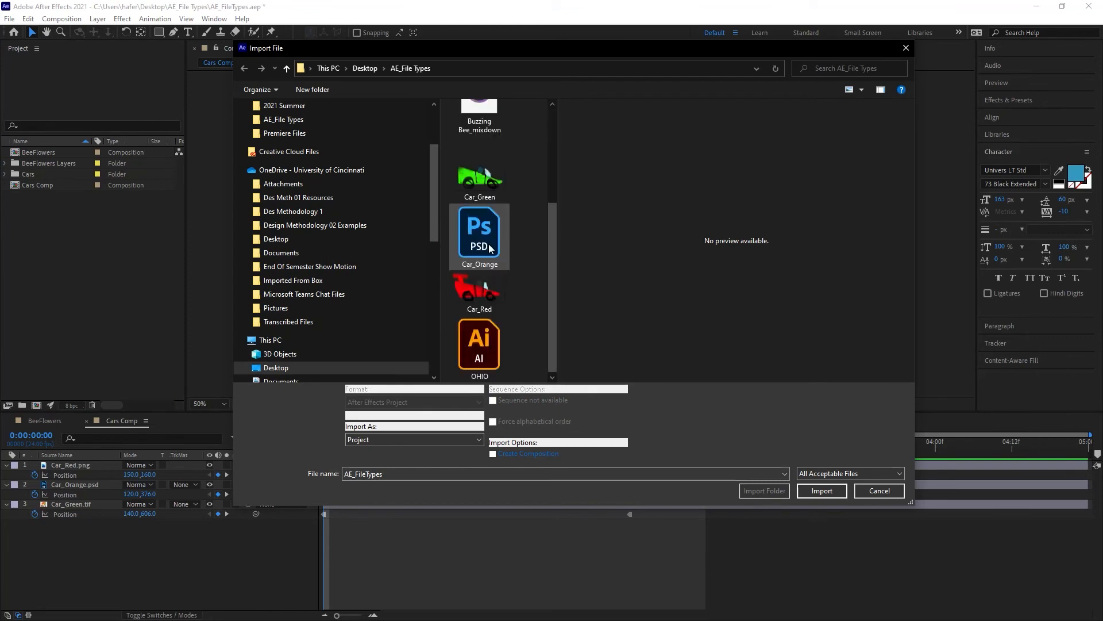
pyautogui.click(493, 358)
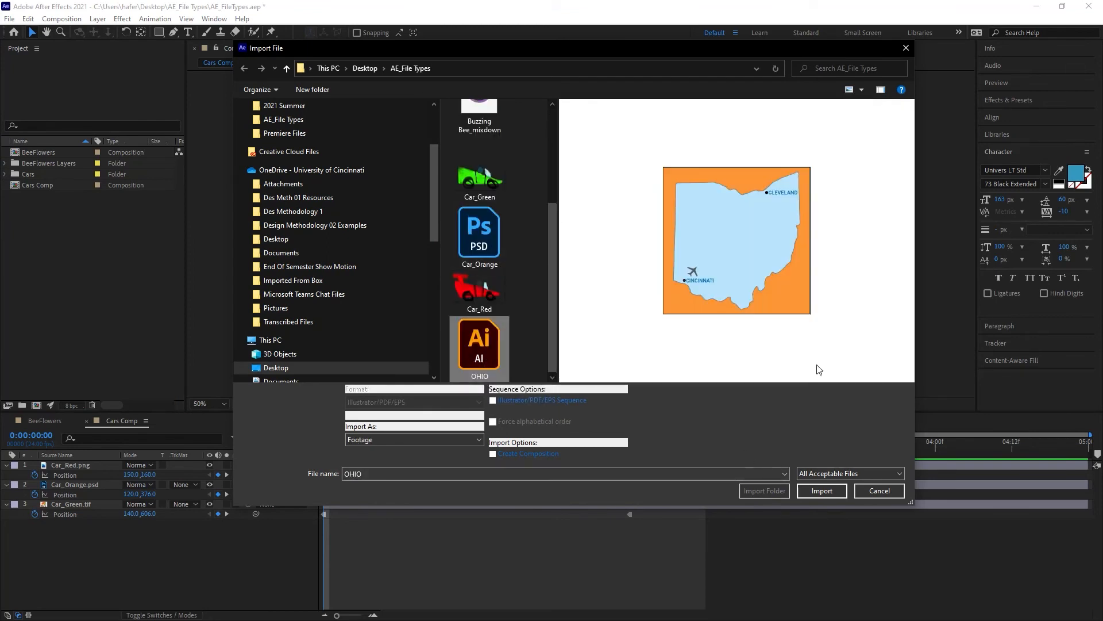
pyautogui.click(466, 440)
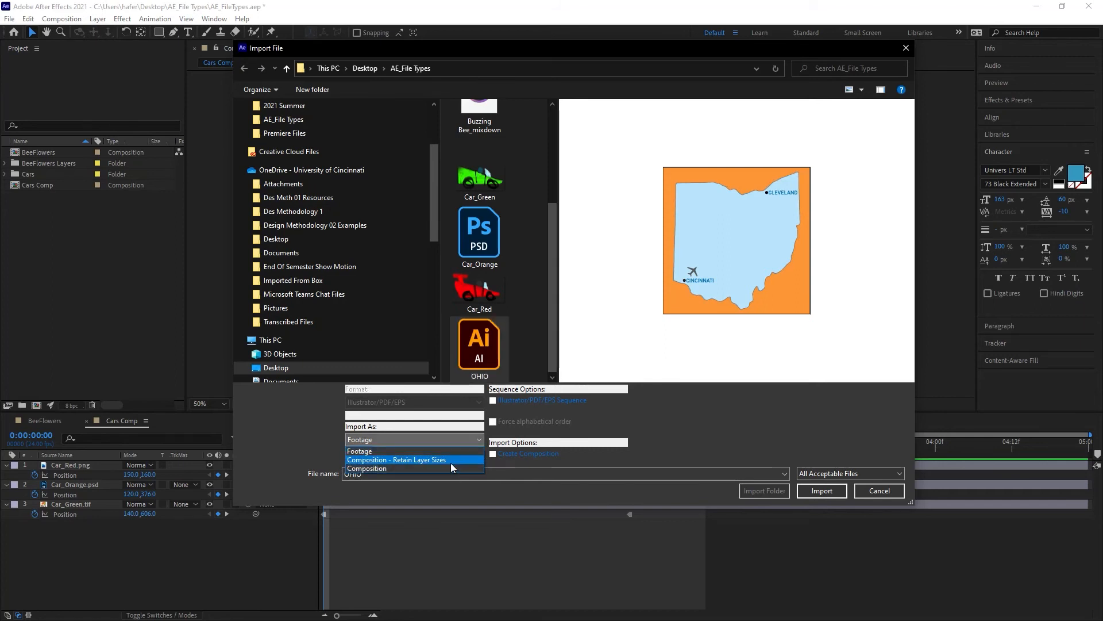
pyautogui.click(453, 460)
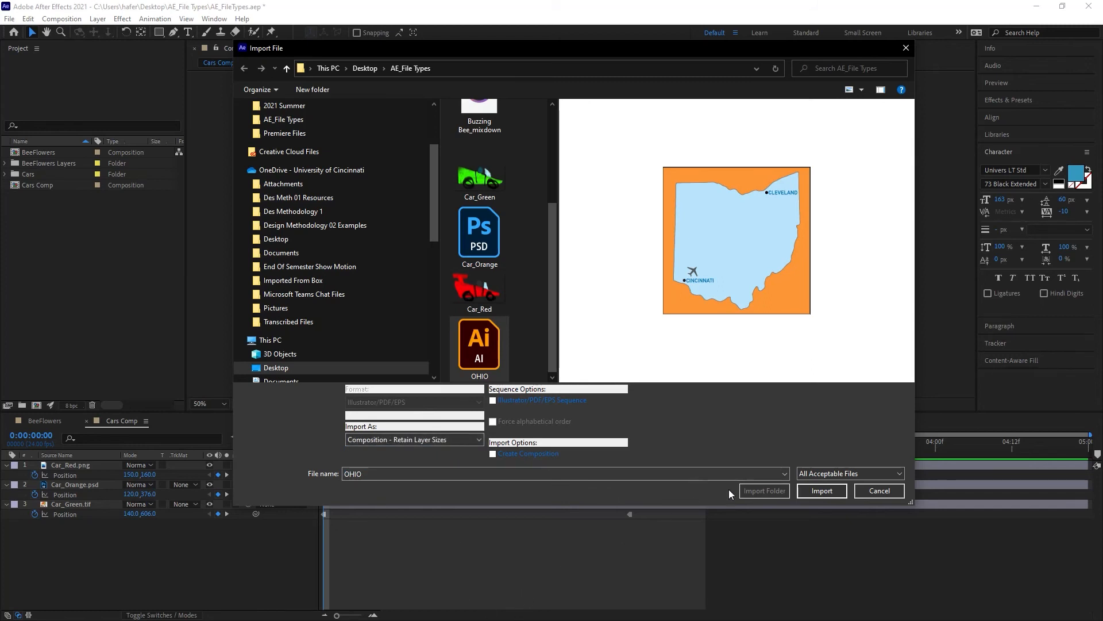
pyautogui.click(833, 492)
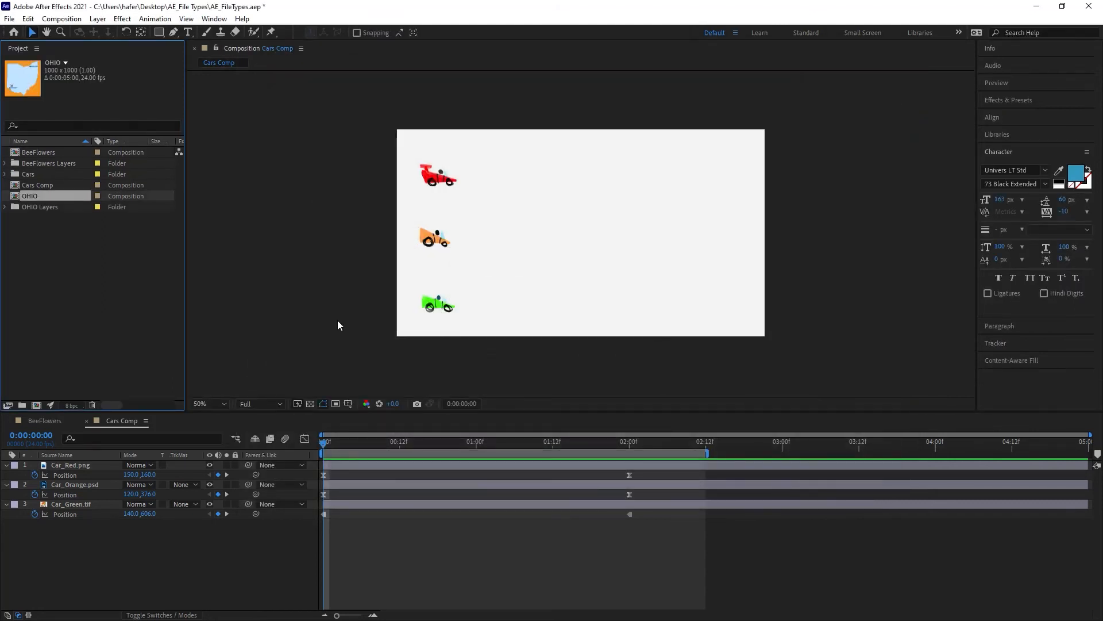
# Examine each imported layer in the OHIO Layers folder, from Background to Plane, and collapse the folder
pyautogui.click(5, 207)
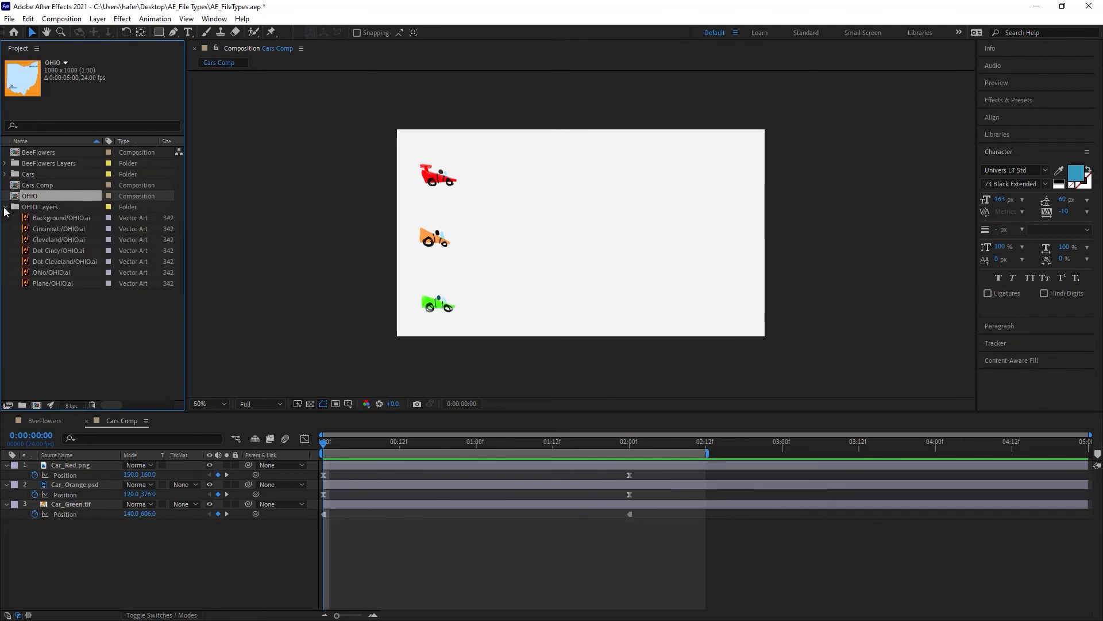
pyautogui.click(54, 217)
pyautogui.click(48, 231)
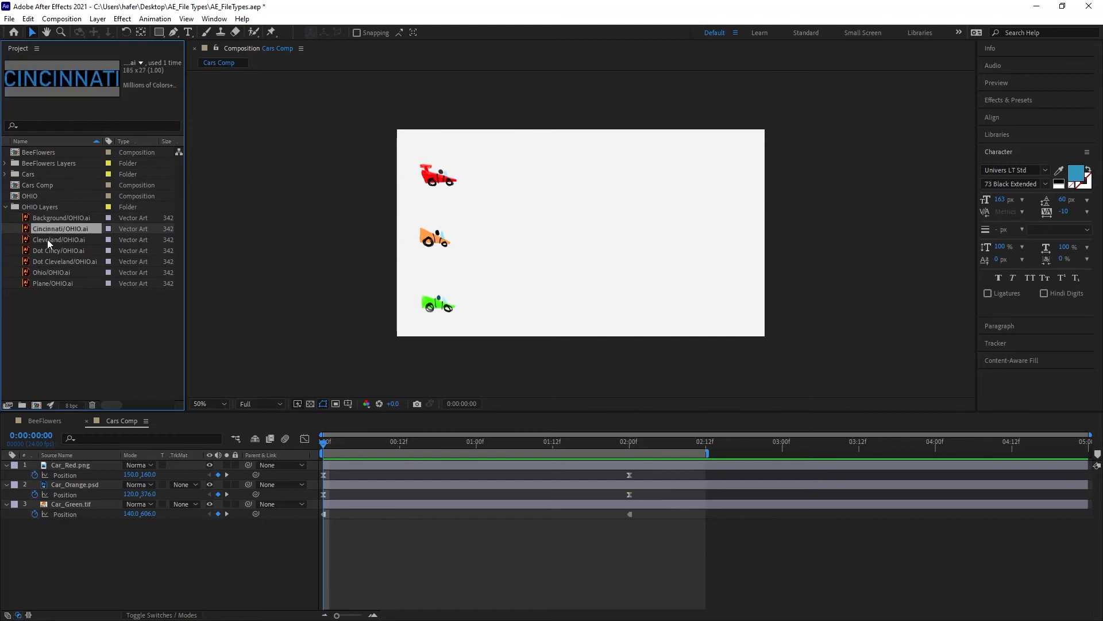
pyautogui.click(47, 240)
pyautogui.click(47, 250)
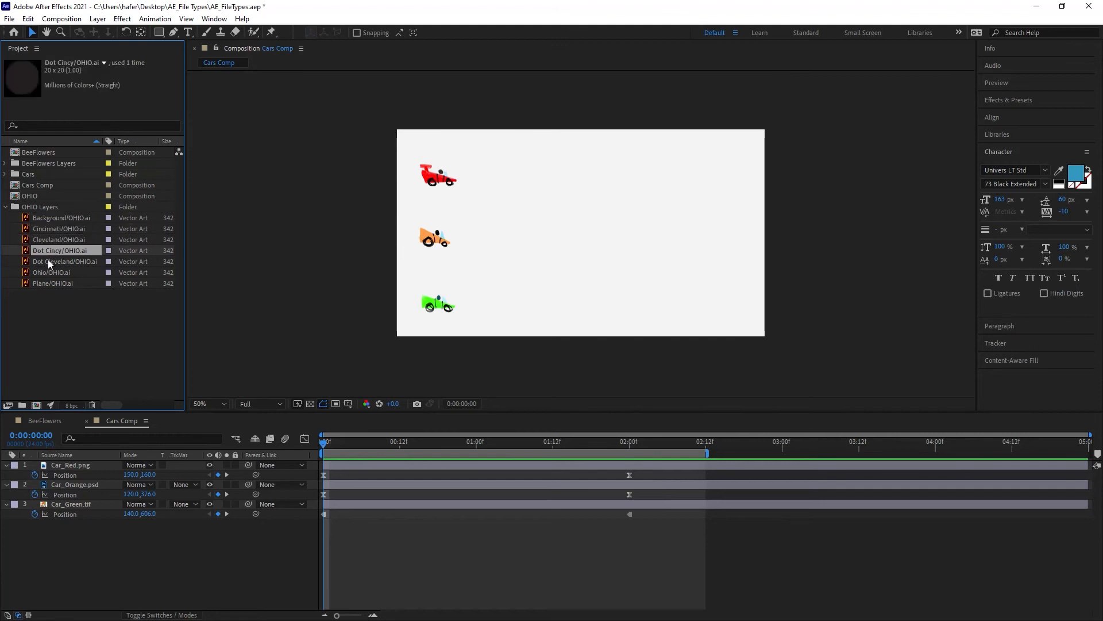
pyautogui.click(47, 261)
pyautogui.click(47, 271)
pyautogui.click(46, 282)
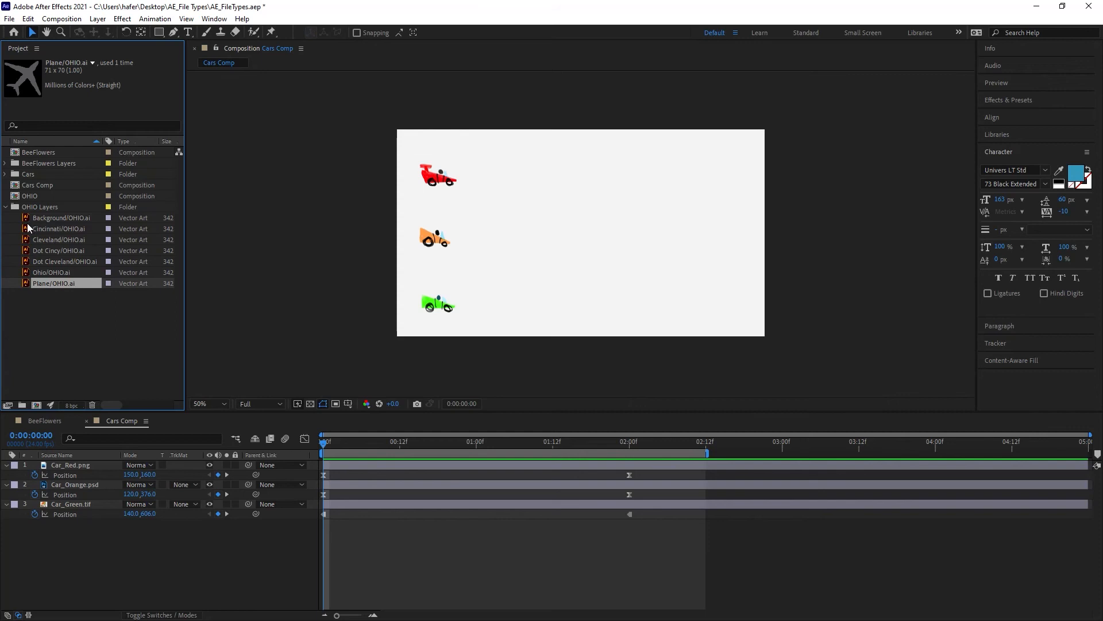
pyautogui.click(6, 207)
pyautogui.click(36, 205)
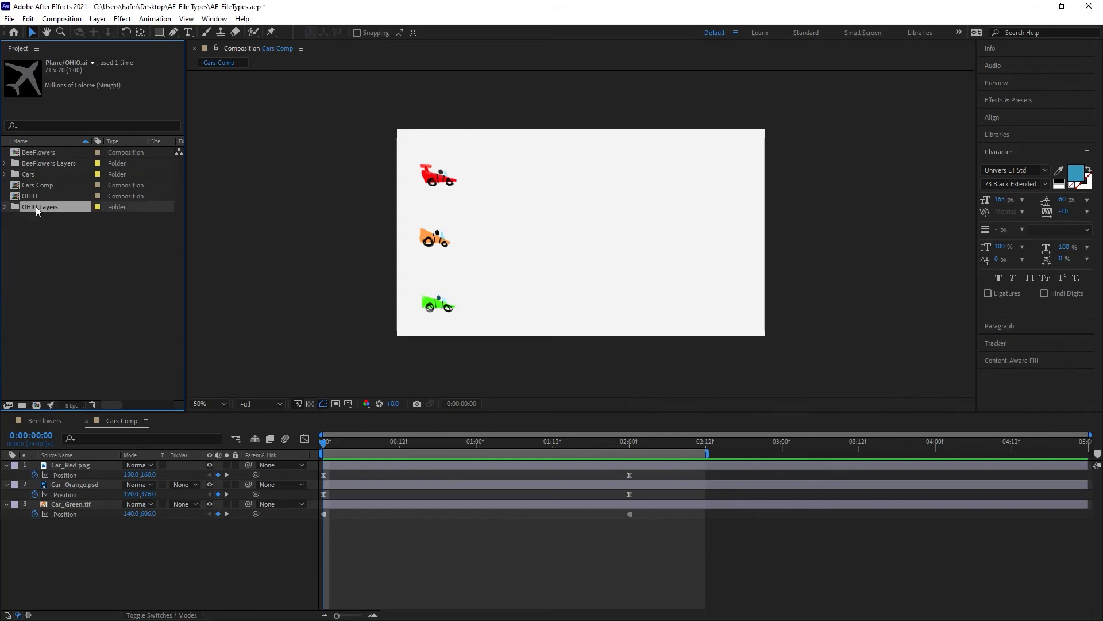
# Open the OHIO composition created from the Illustrator import alongside its OHIO Layers folder
pyautogui.click(29, 195)
pyautogui.click(37, 206)
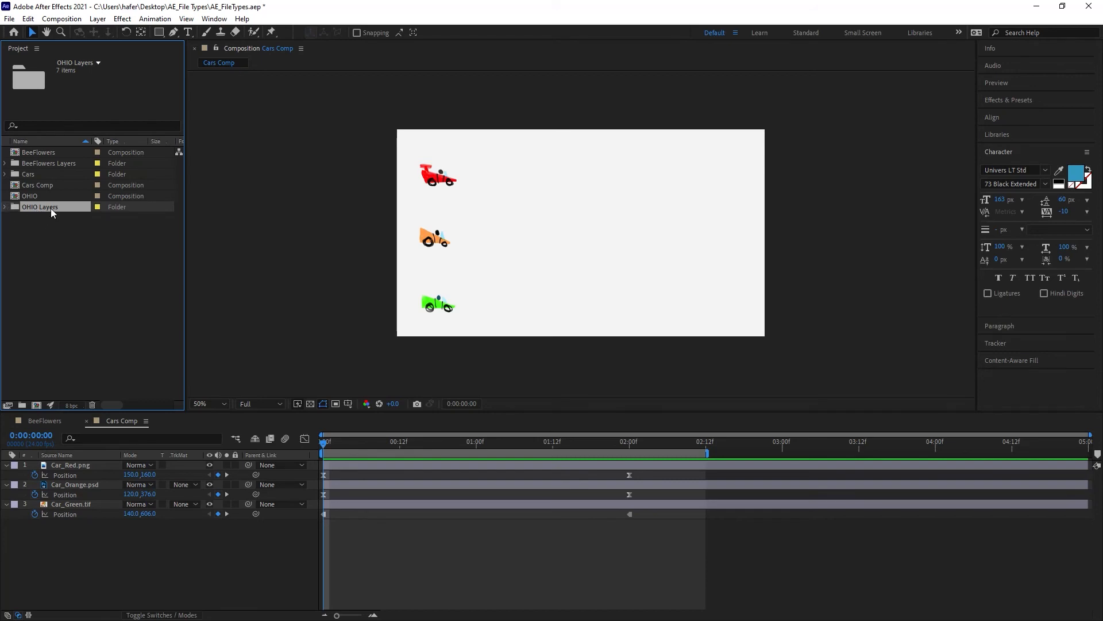
pyautogui.doubleClick(16, 198)
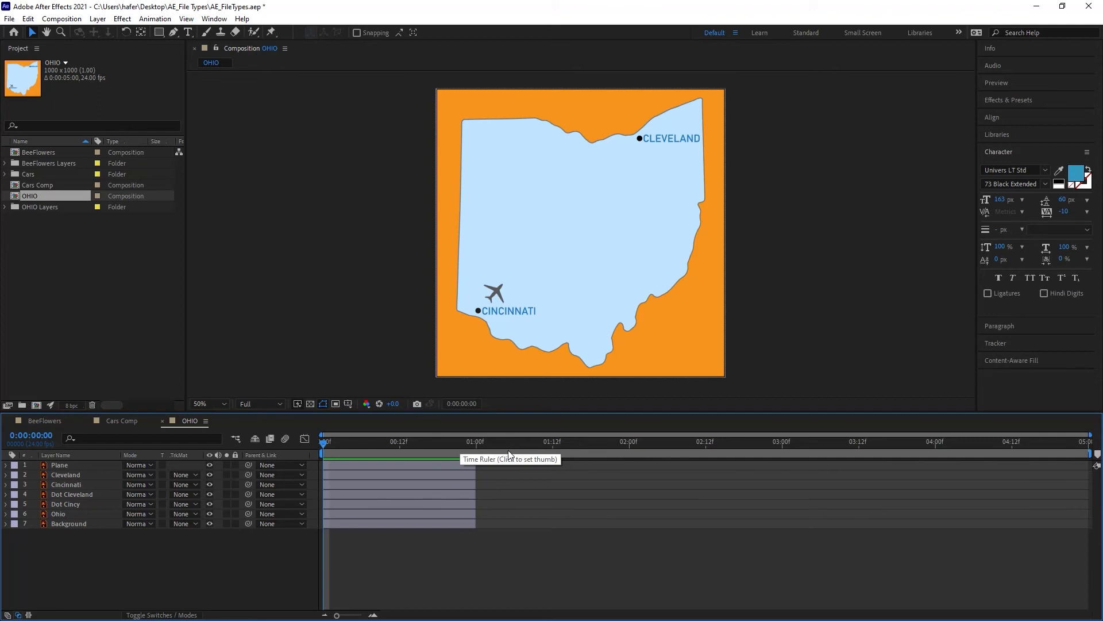
# Set the default still footage duration to 5 seconds in the Import preferences
pyautogui.click(28, 19)
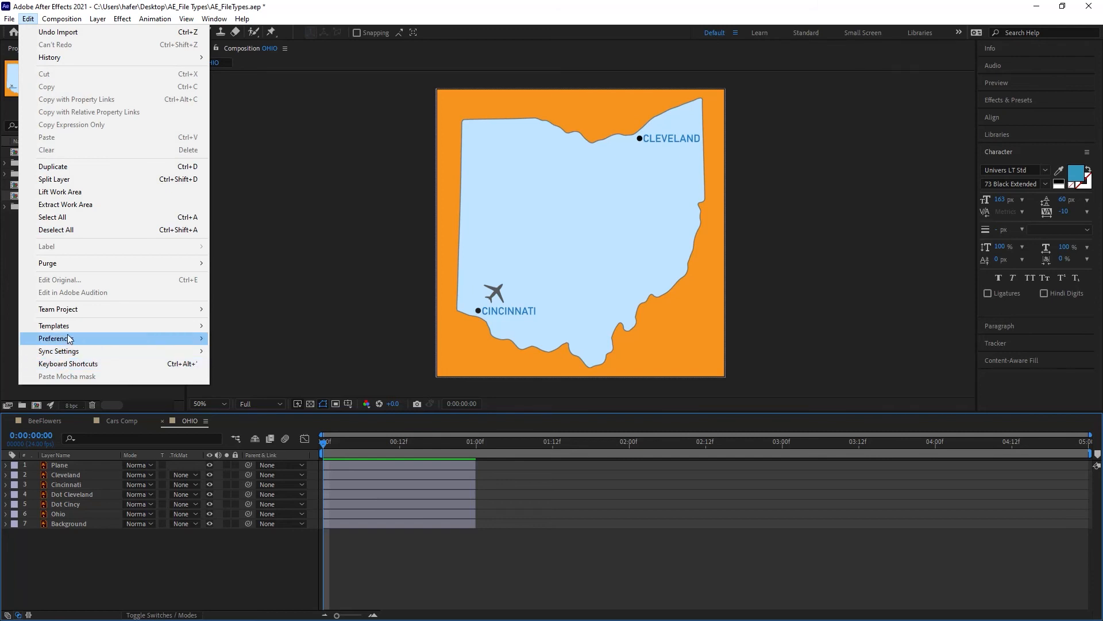
pyautogui.moveTo(67, 339)
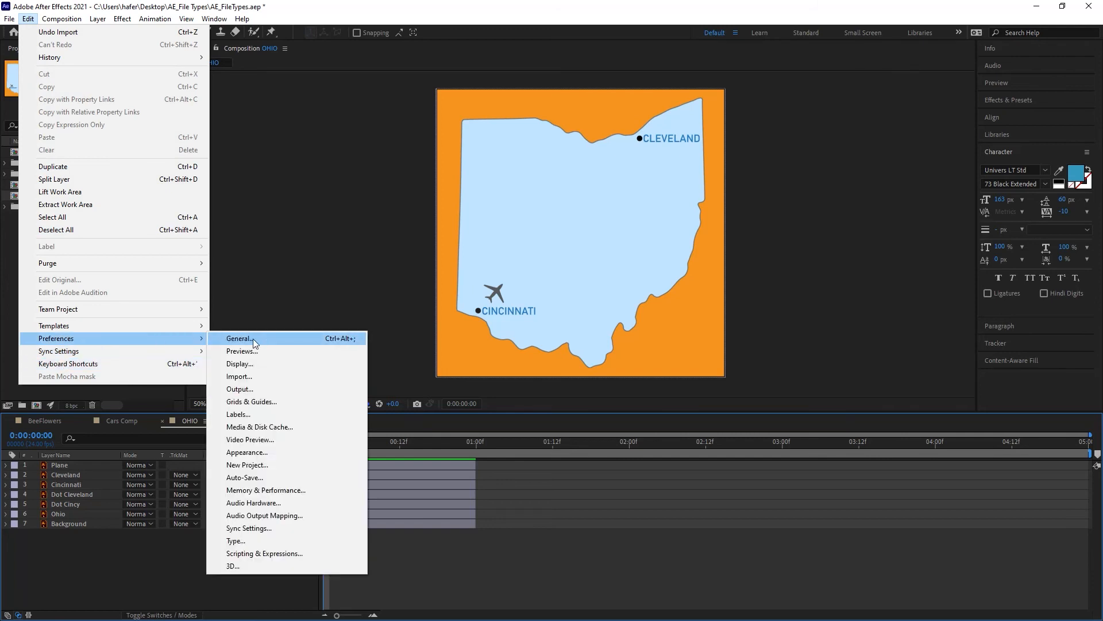
pyautogui.click(251, 376)
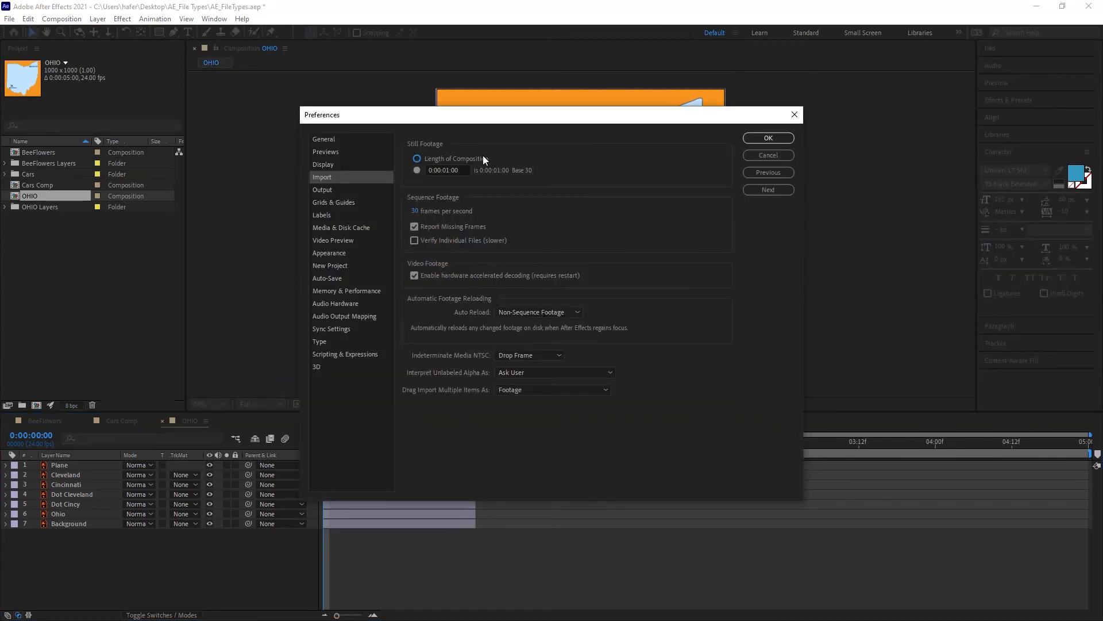
pyautogui.click(416, 158)
pyautogui.moveTo(562, 118); pyautogui.dragTo(670, 89)
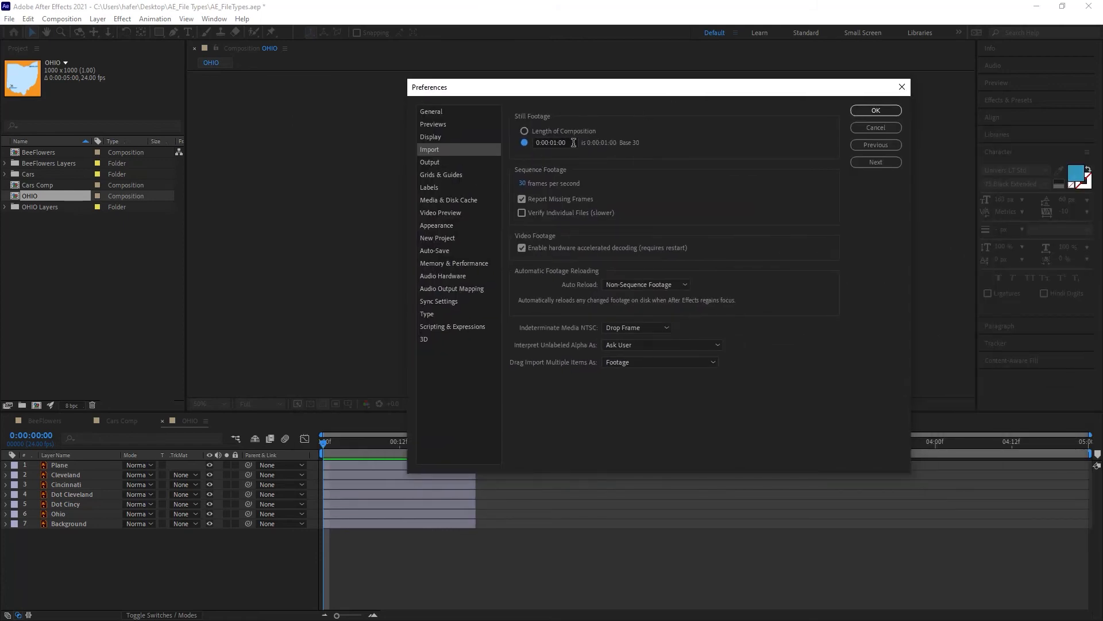
pyautogui.click(524, 132)
pyautogui.click(524, 142)
pyautogui.click(572, 143)
pyautogui.write('5.0')
pyautogui.click(733, 136)
pyautogui.click(874, 111)
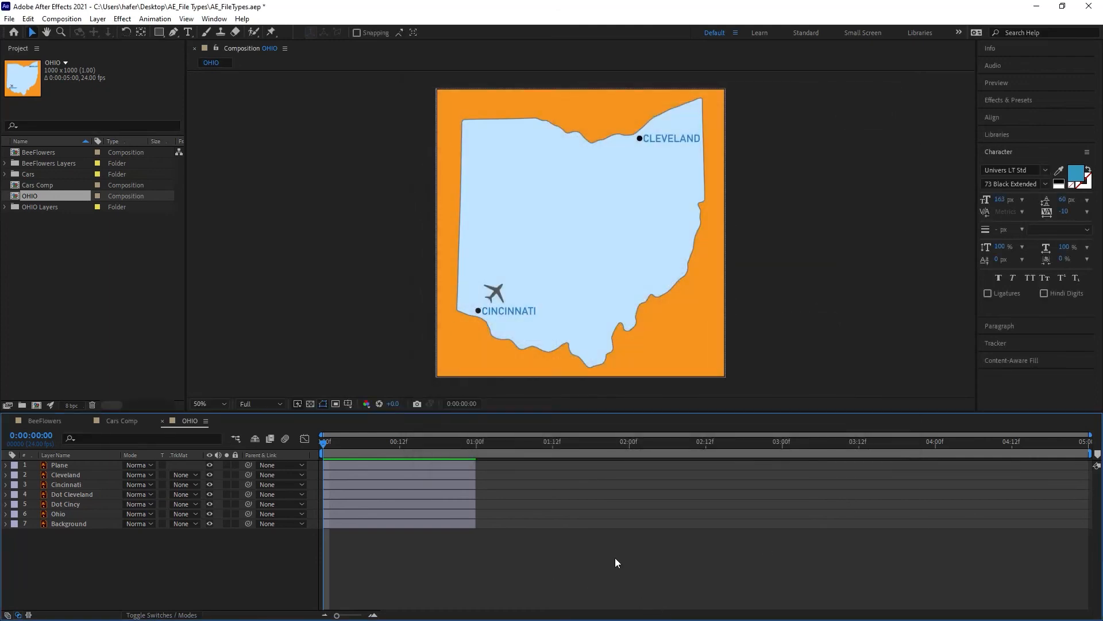
# Extend all layers from Plane to Background to the end of the OHIO composition and deselect them
pyautogui.click(59, 465)
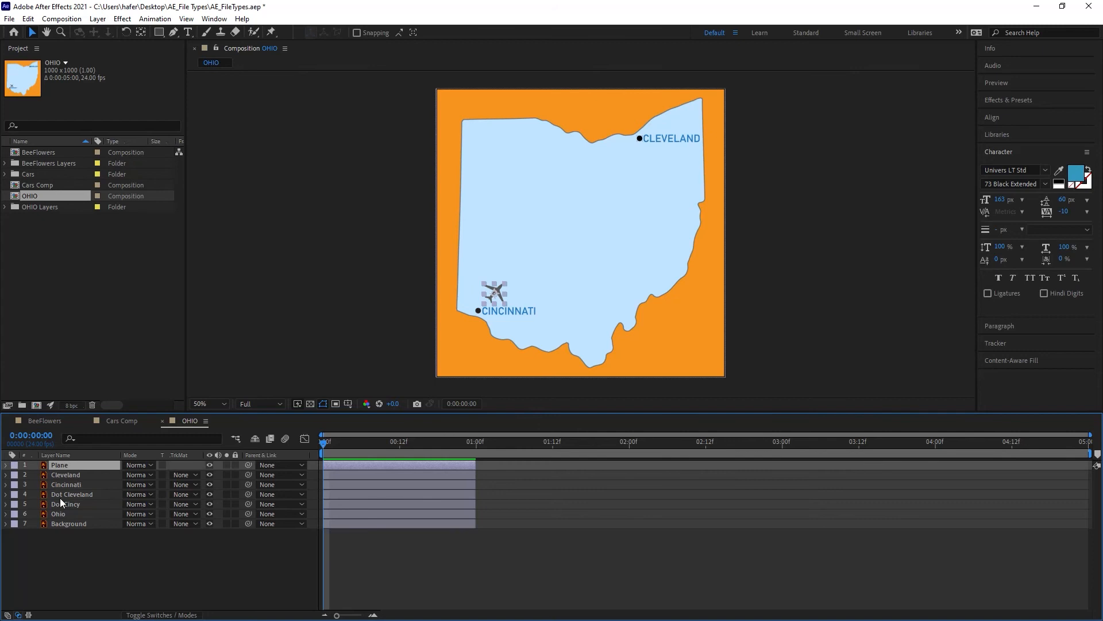
pyautogui.keyDown('shift'); pyautogui.click(75, 523); pyautogui.keyUp('shift')
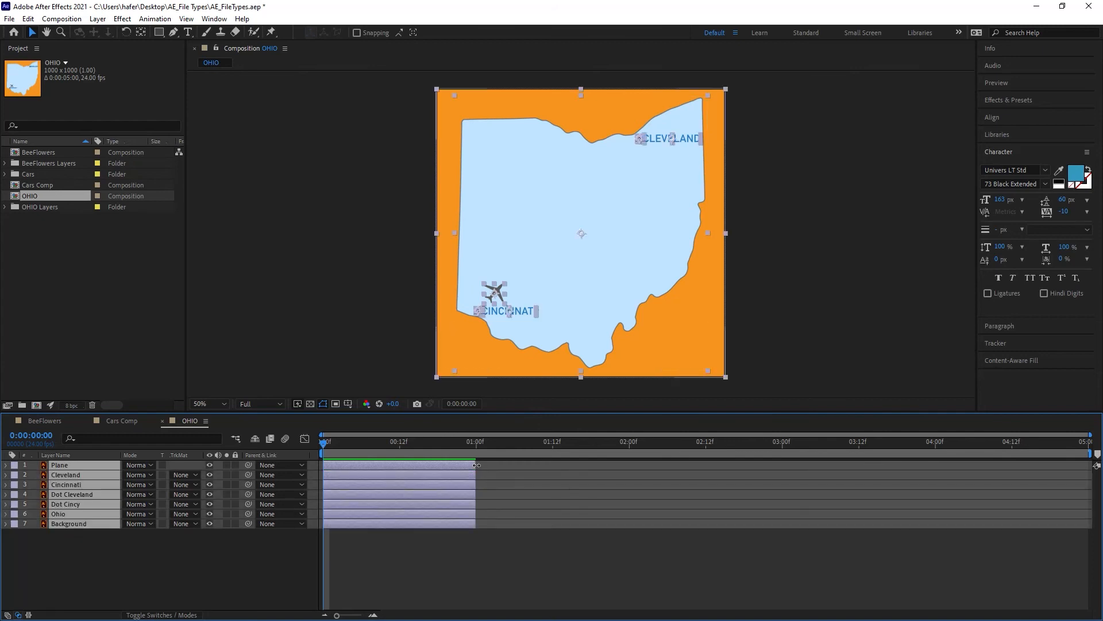
pyautogui.moveTo(478, 465); pyautogui.dragTo(1094, 468)
pyautogui.click(394, 564)
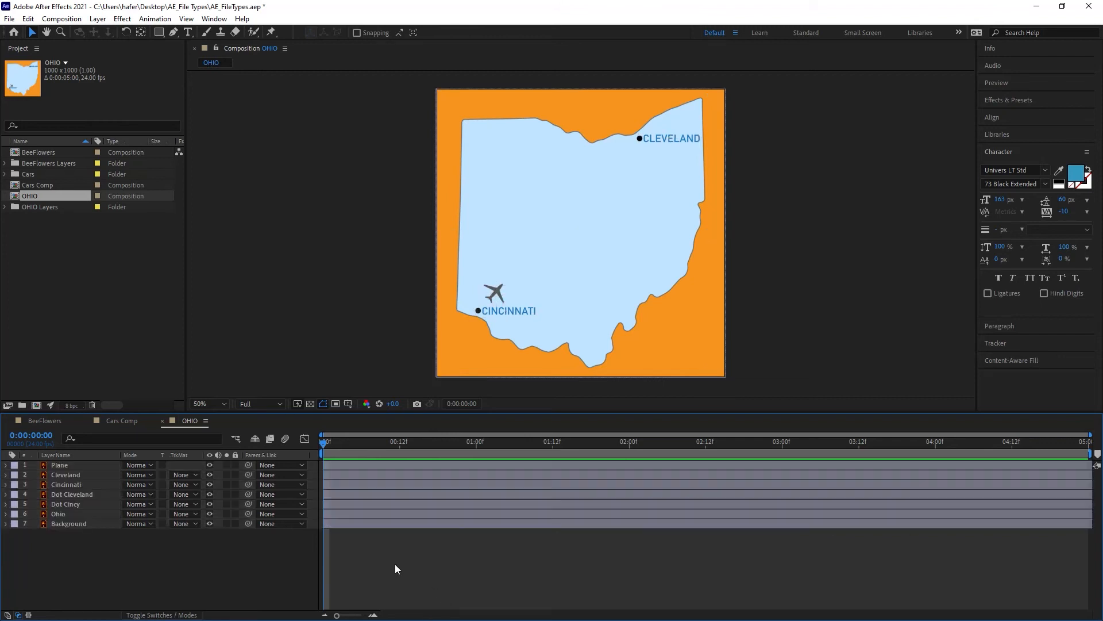
# Play through the OHIO composition and examine which map element each layer from Plane to Background holds
pyautogui.moveTo(431, 443); pyautogui.dragTo(489, 451)
pyautogui.press('space')
pyautogui.click(67, 465)
pyautogui.click(63, 476)
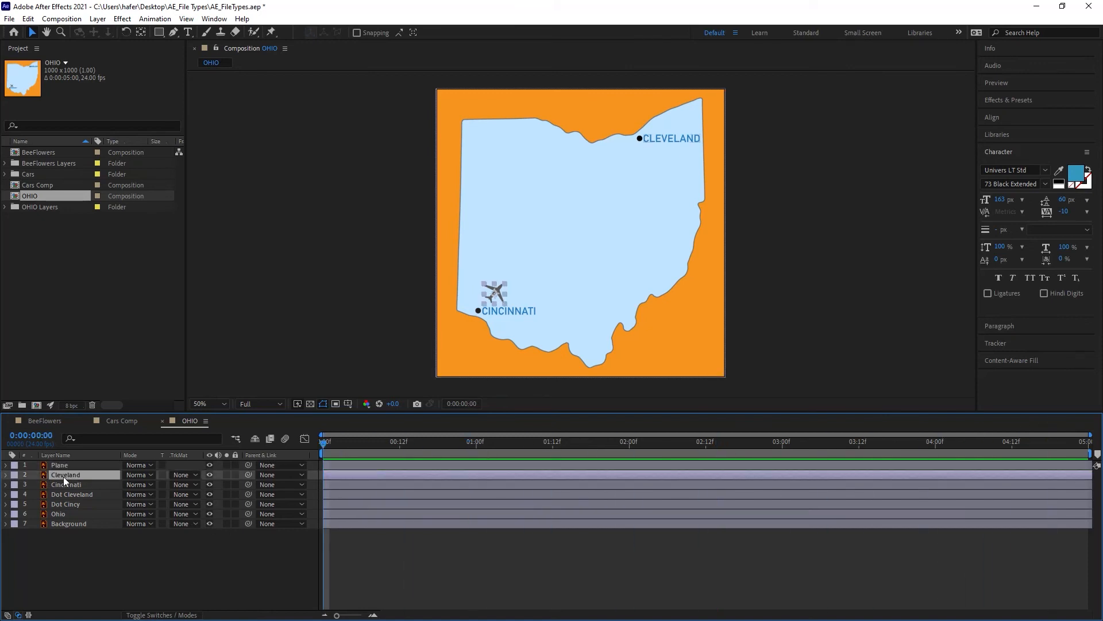
pyautogui.click(67, 486)
pyautogui.click(69, 495)
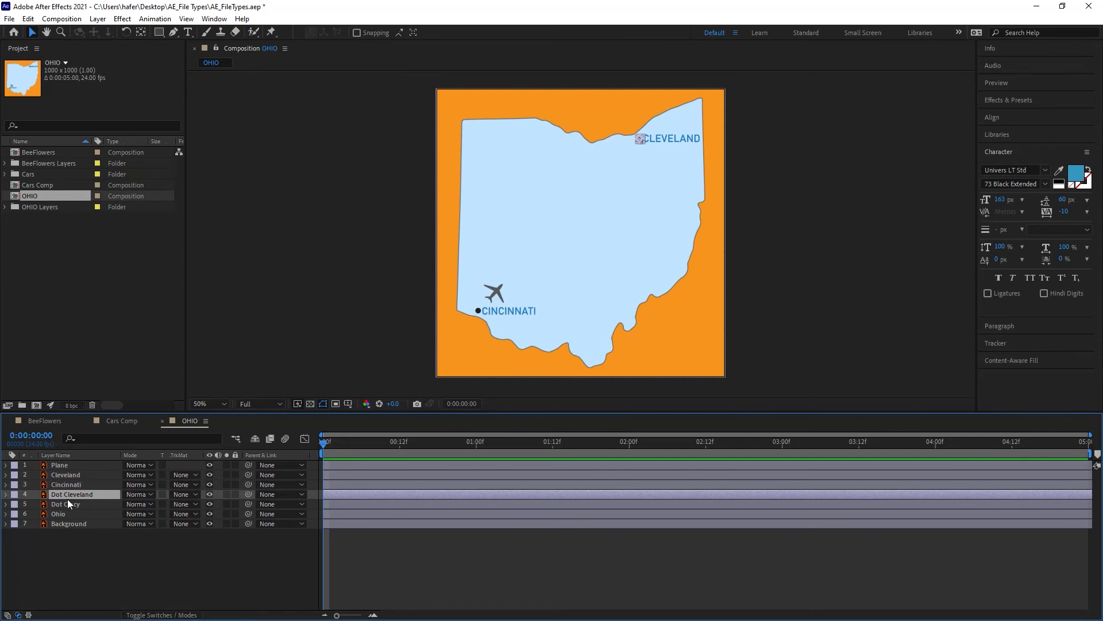
pyautogui.click(67, 505)
pyautogui.click(70, 515)
pyautogui.click(69, 523)
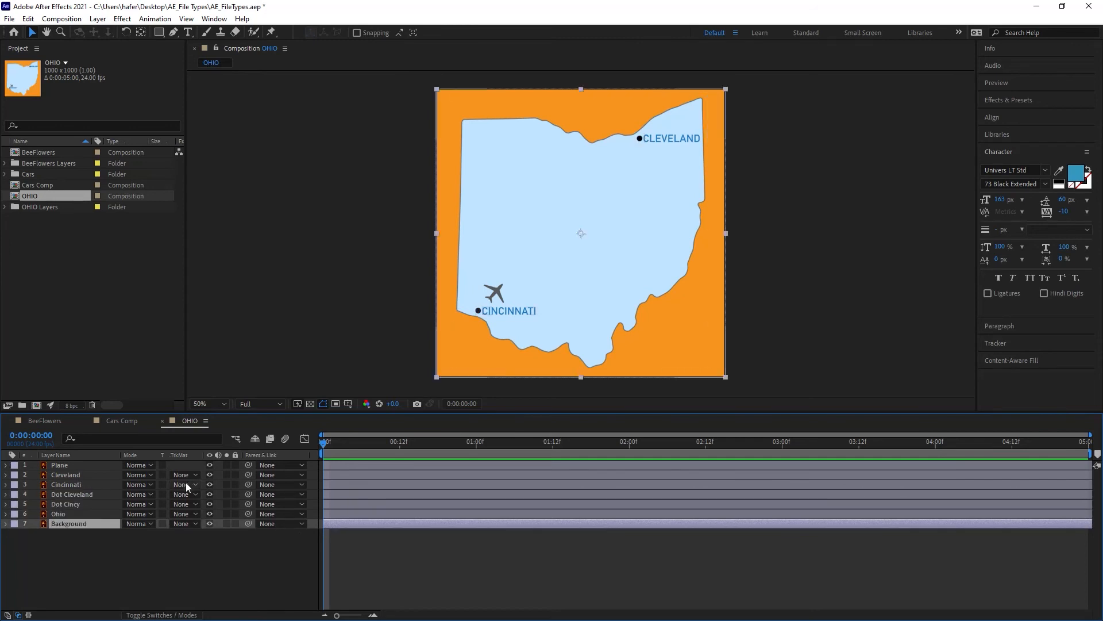
pyautogui.click(61, 511)
pyautogui.click(61, 505)
pyautogui.click(64, 486)
pyautogui.click(68, 475)
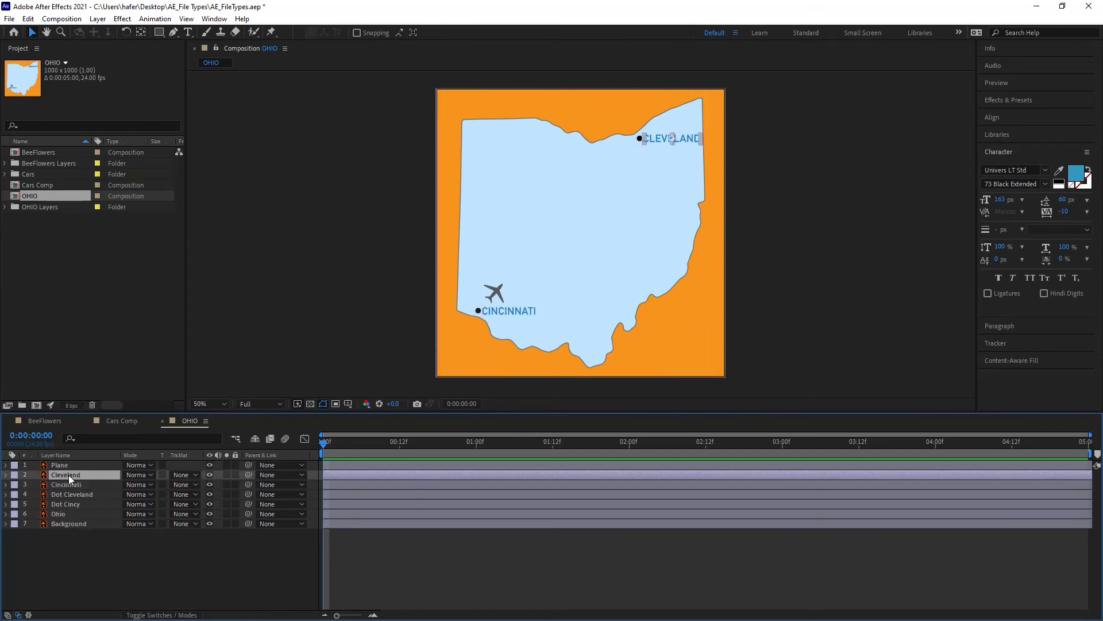
pyautogui.click(166, 569)
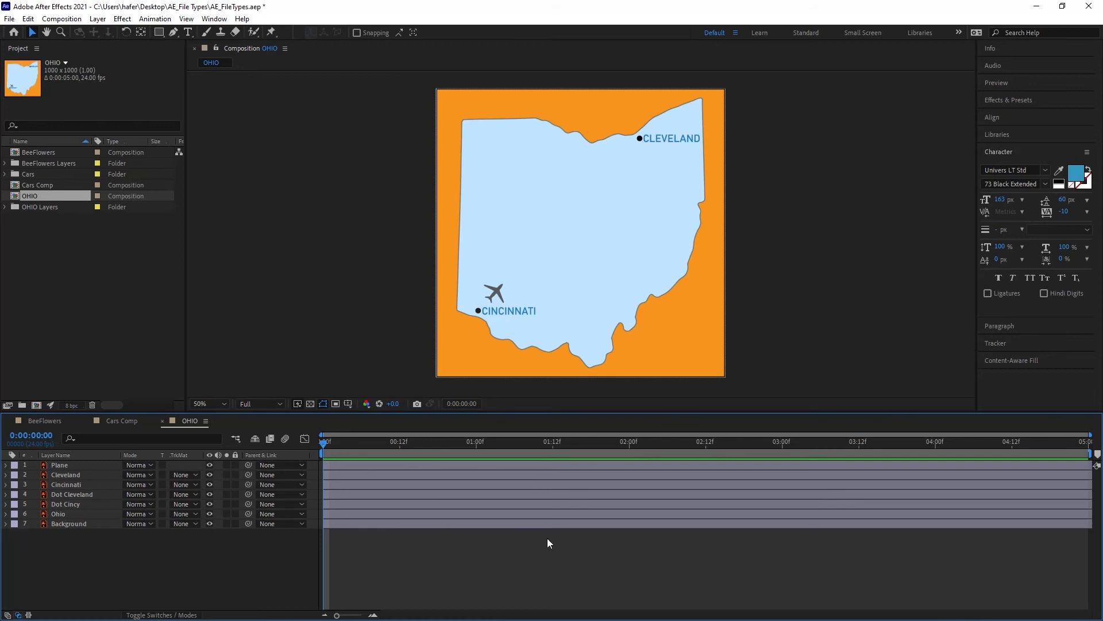
# Move the plane onto the Cincinnati dot and start its Position animation with a keyframe at 0:00:00:08
pyautogui.click(497, 291)
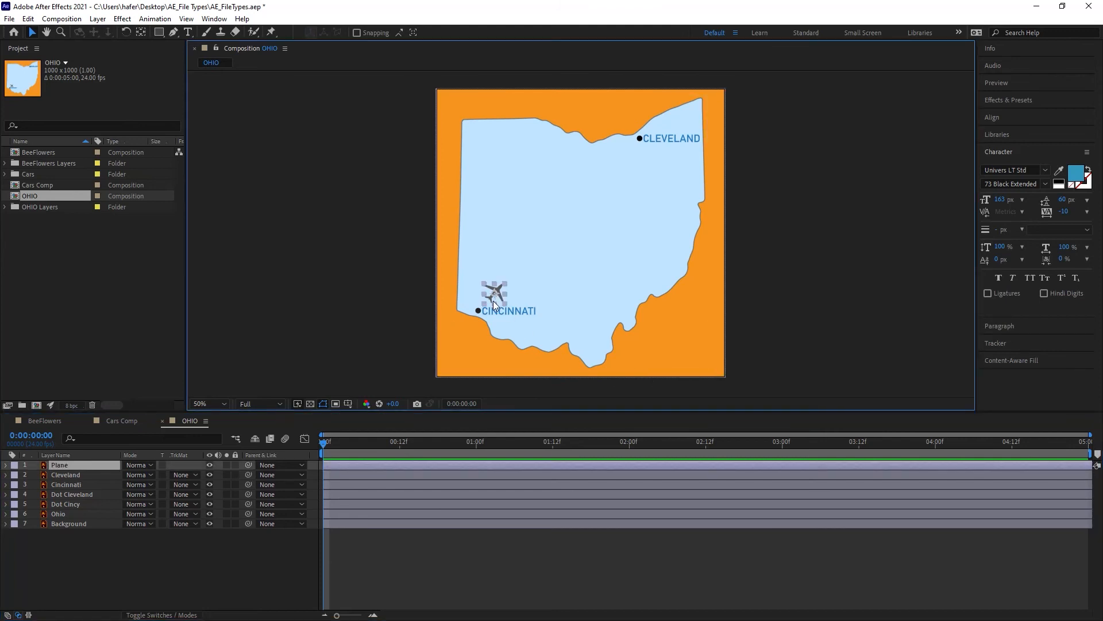
pyautogui.moveTo(499, 291); pyautogui.dragTo(488, 299)
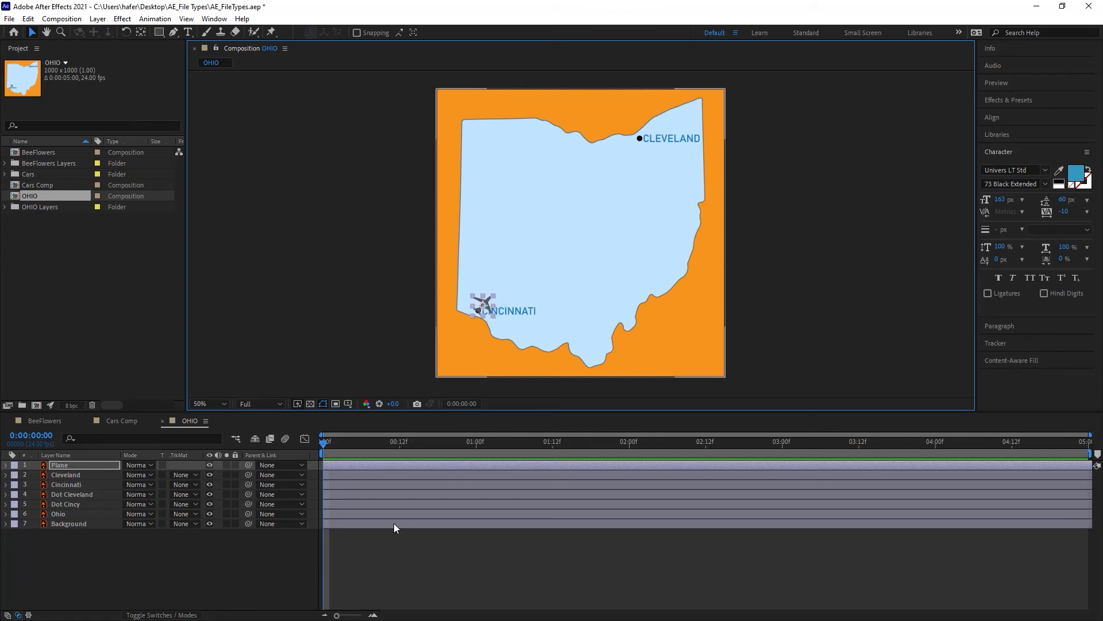
pyautogui.moveTo(326, 445); pyautogui.dragTo(373, 446)
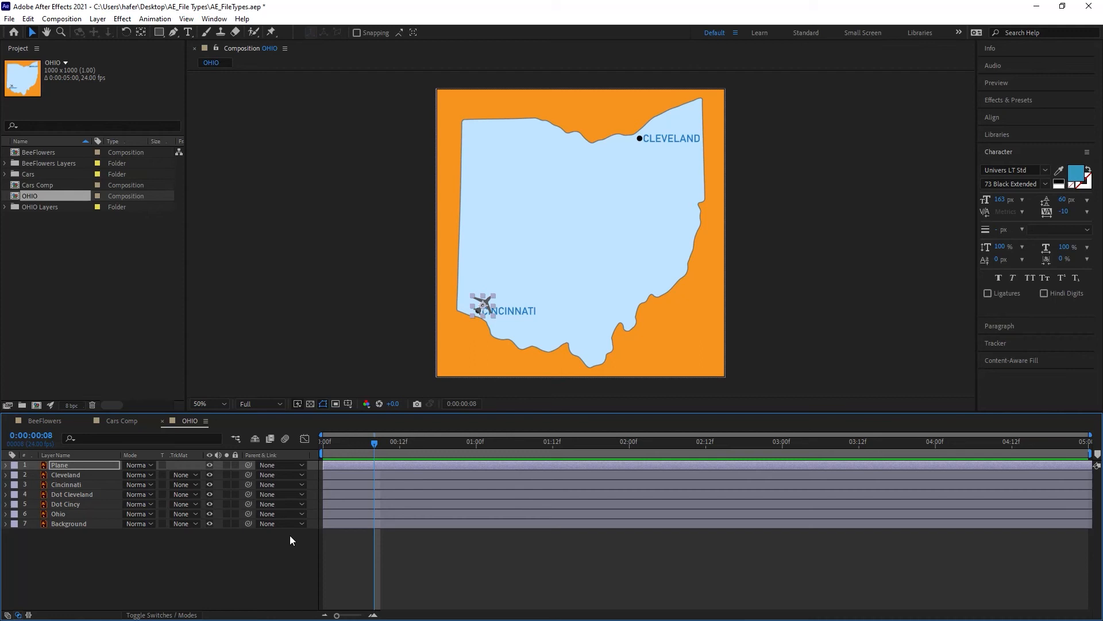
pyautogui.hotkey('alt', 'shift', 'p')
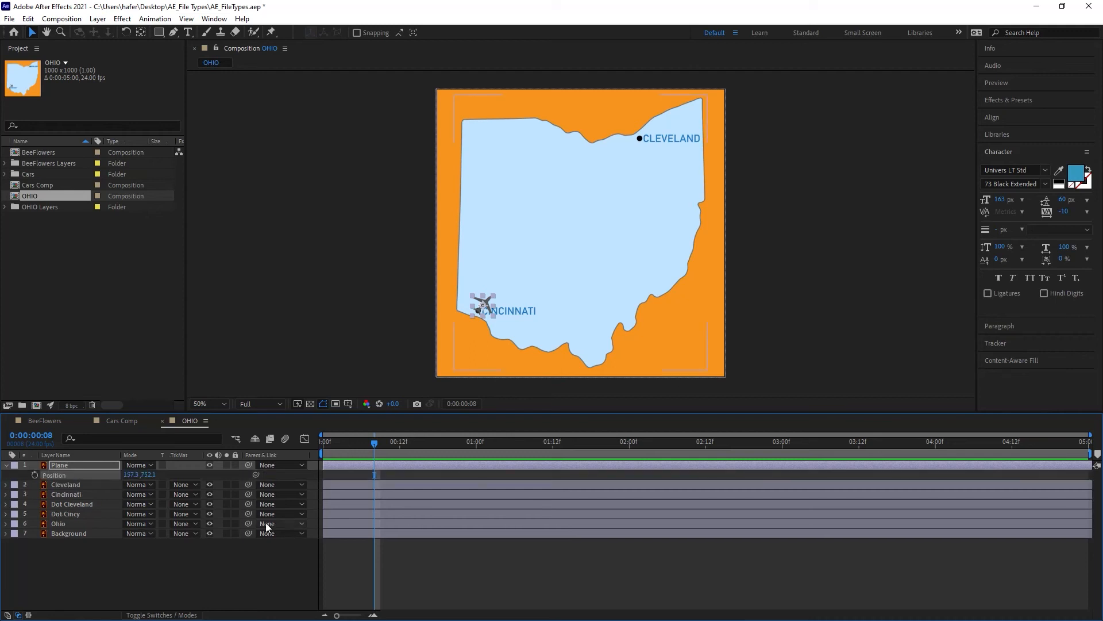
pyautogui.click(35, 475)
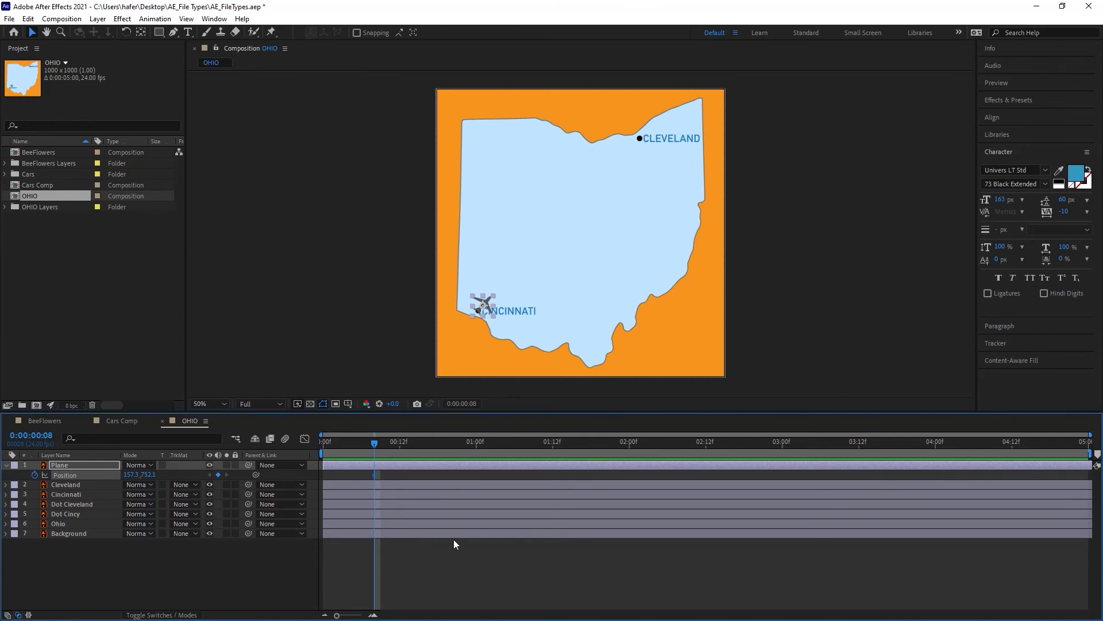
# Place the plane at the Cleveland dot at 0:00:04:12 to keyframe its arrival, and preview the flight
pyautogui.moveTo(381, 442); pyautogui.dragTo(1016, 471)
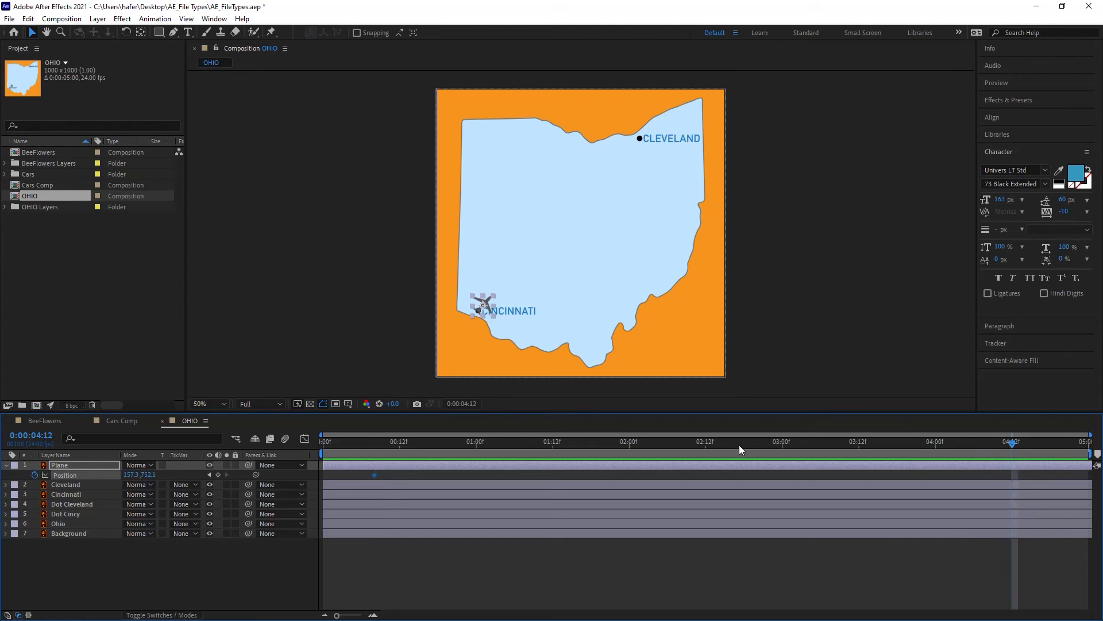
pyautogui.moveTo(491, 302); pyautogui.dragTo(636, 144)
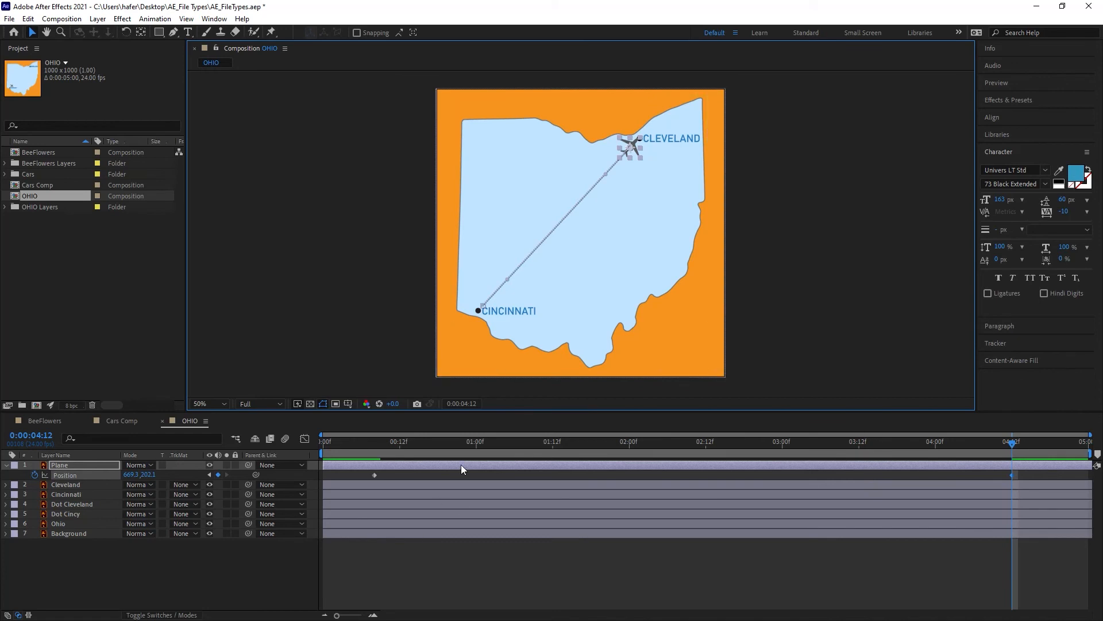
pyautogui.press('Home')
pyautogui.press('space')
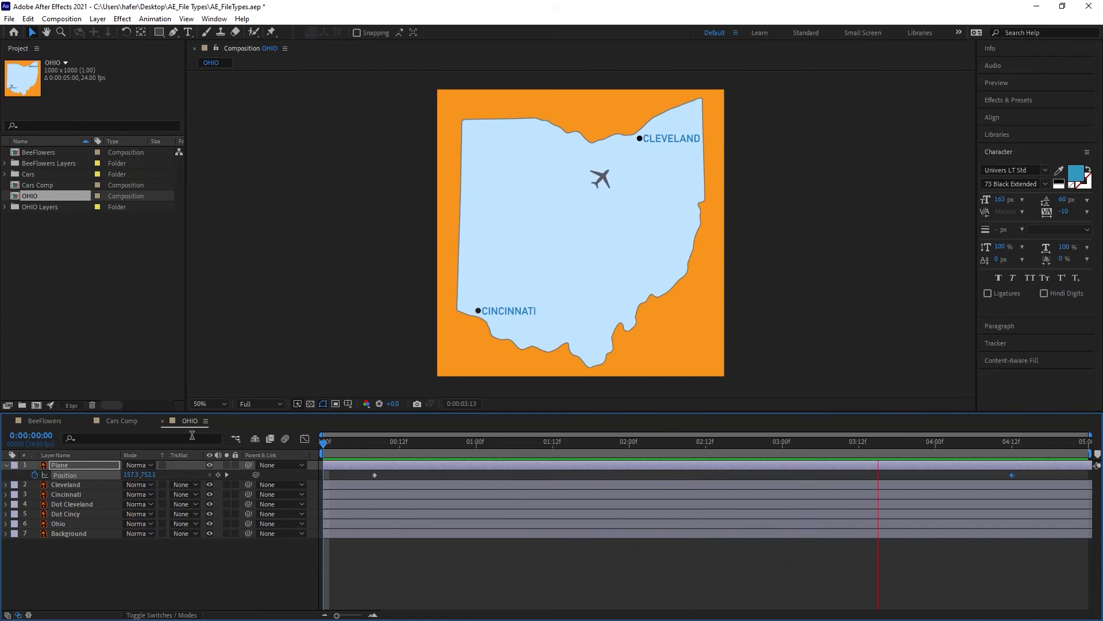
pyautogui.press('space')
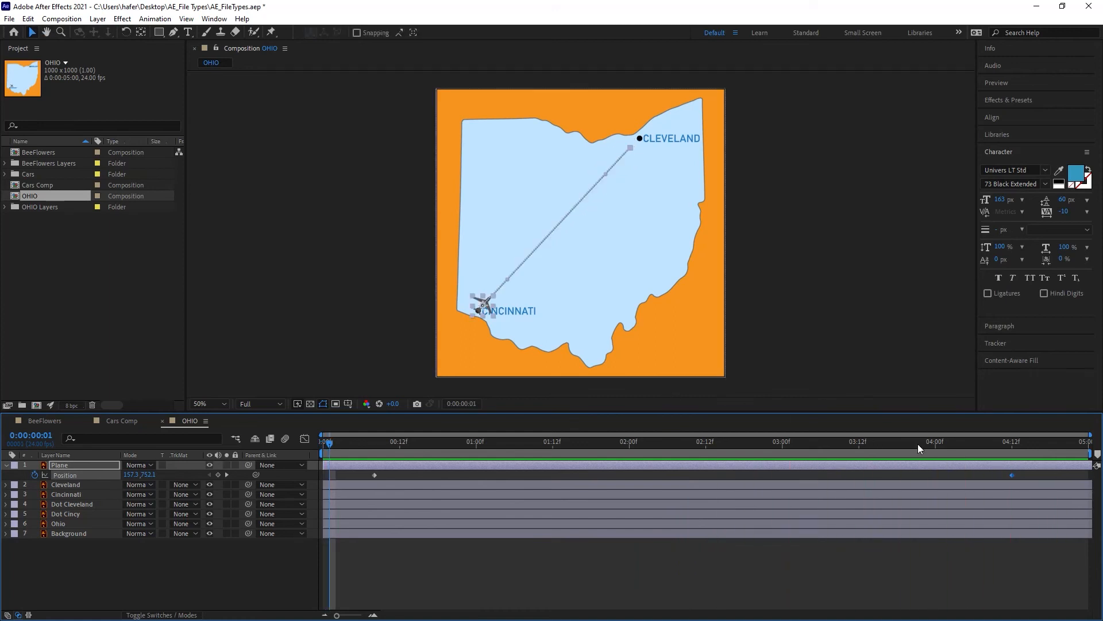
pyautogui.click(974, 444)
pyautogui.moveTo(974, 447); pyautogui.dragTo(198, 492)
# Bend the plane's straight motion path into an arc bulging up and to the left between Cincinnati and Cleveland
pyautogui.moveTo(505, 280); pyautogui.dragTo(496, 243)
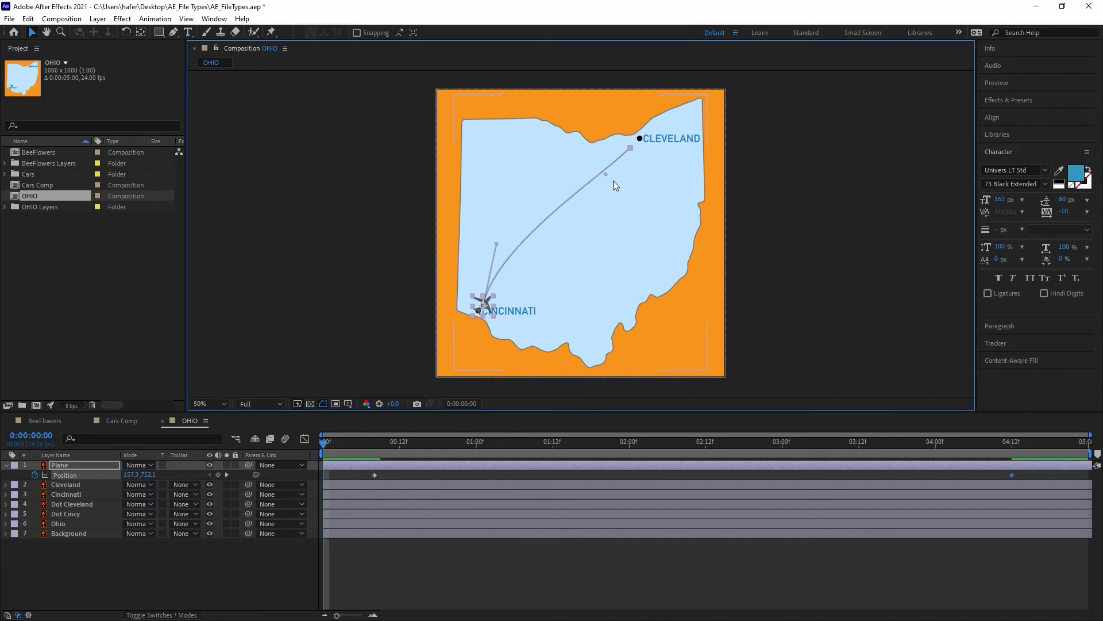
pyautogui.moveTo(606, 174); pyautogui.dragTo(581, 161)
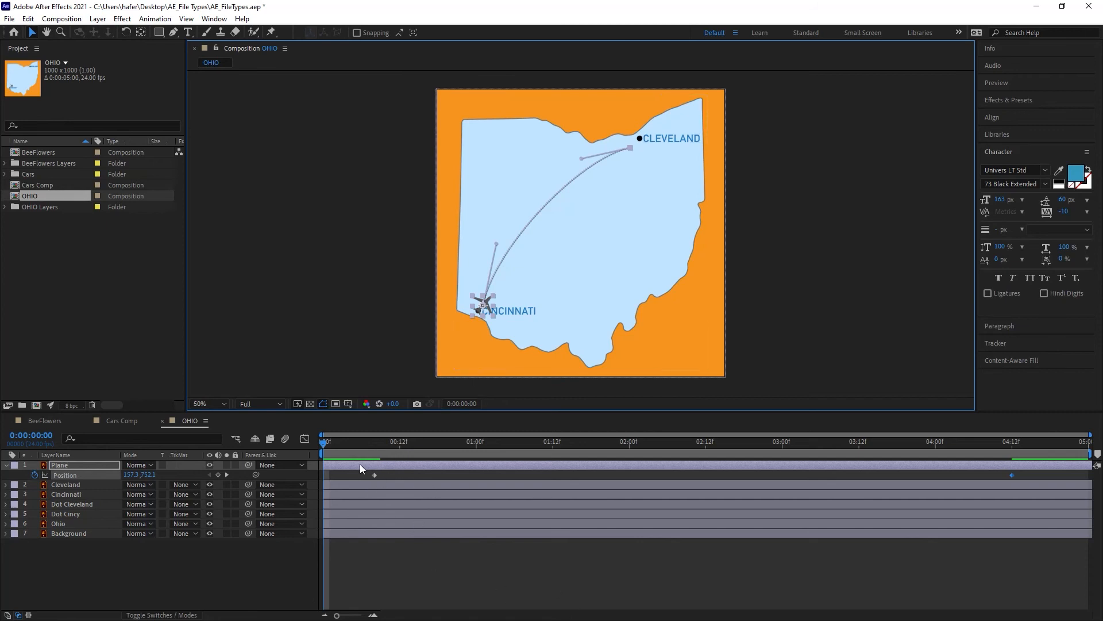
# Apply Easy Ease to both of the Plane layer's Position keyframes and preview the curved flight
pyautogui.moveTo(361, 474); pyautogui.dragTo(1031, 491)
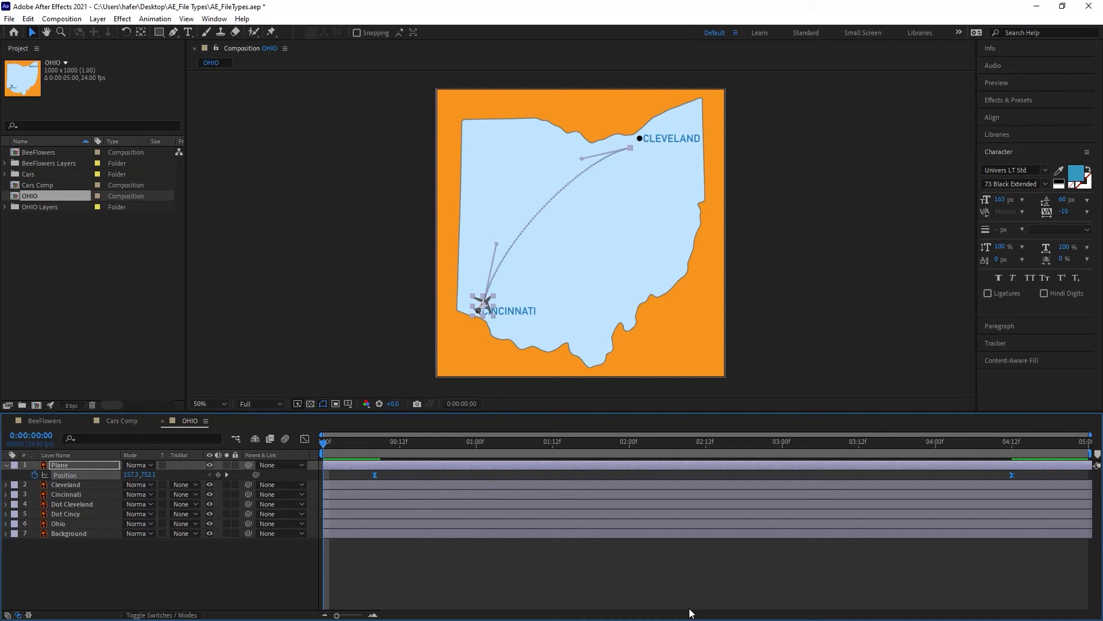
pyautogui.press('space')
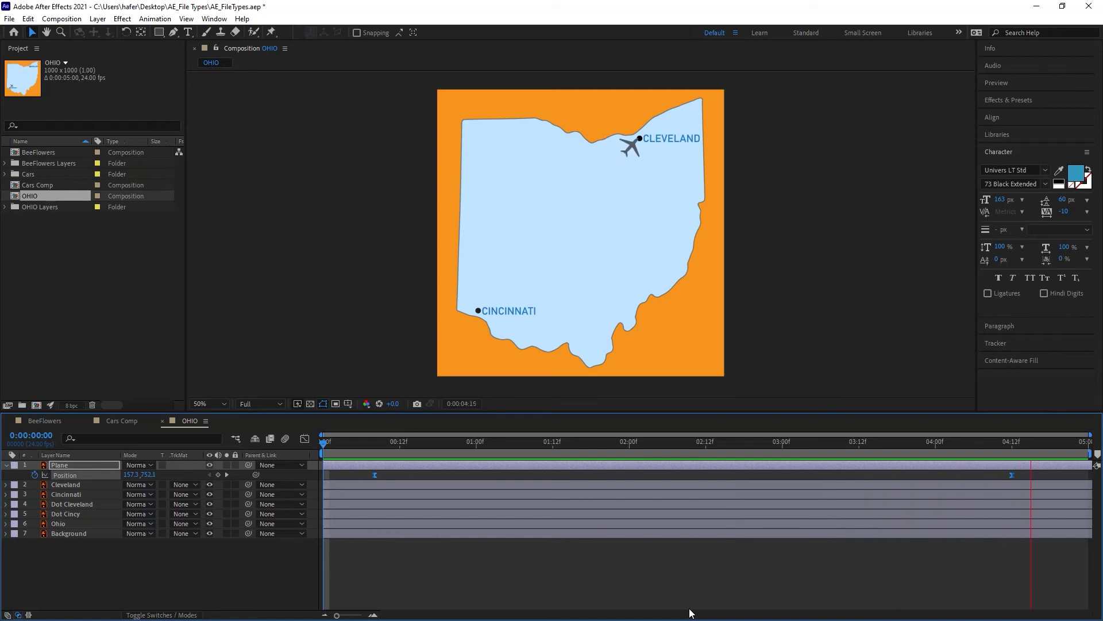
pyautogui.press('space')
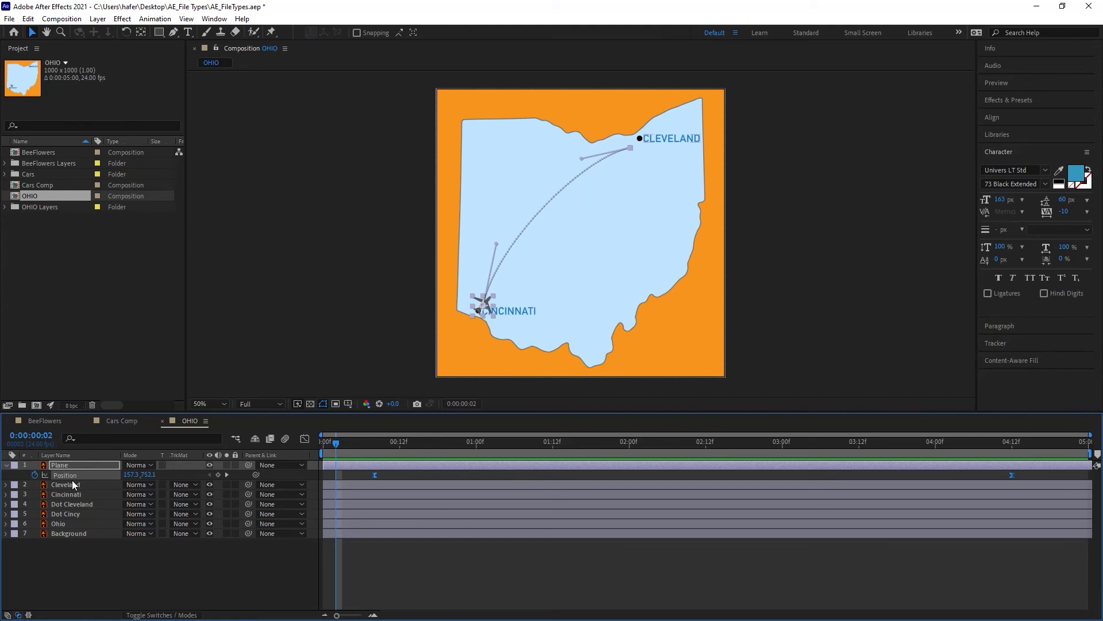
# Add a Rotation keyframe of -26° to the Plane layer at 0:00:00:02 and return to the first frame
pyautogui.press('r')
pyautogui.click(34, 474)
pyautogui.moveTo(134, 475); pyautogui.dragTo(119, 475)
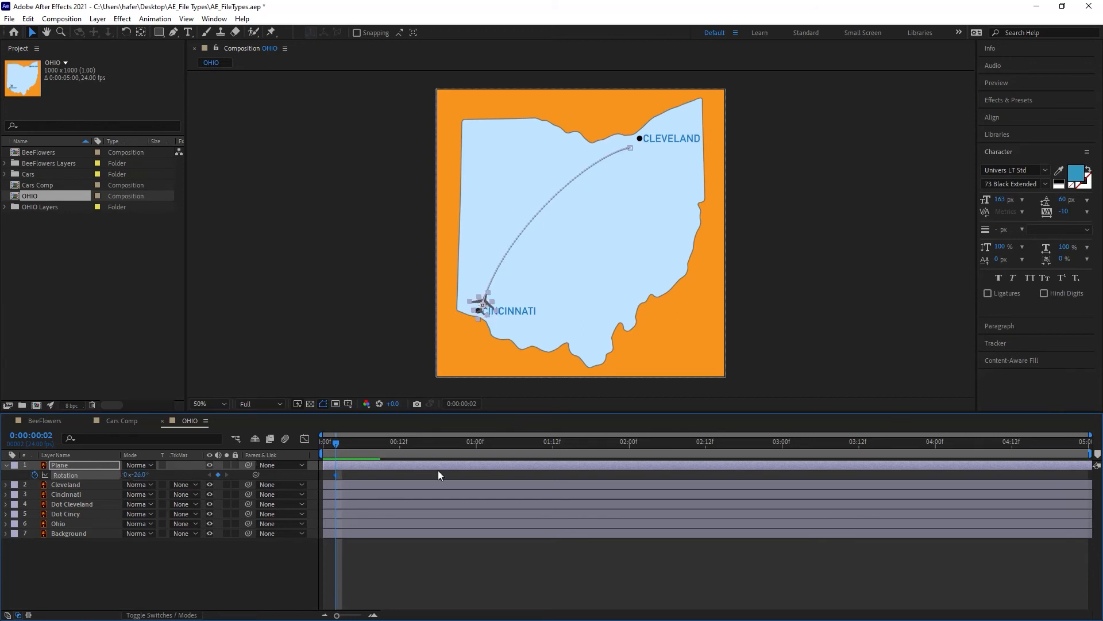
pyautogui.moveTo(449, 440); pyautogui.dragTo(305, 474)
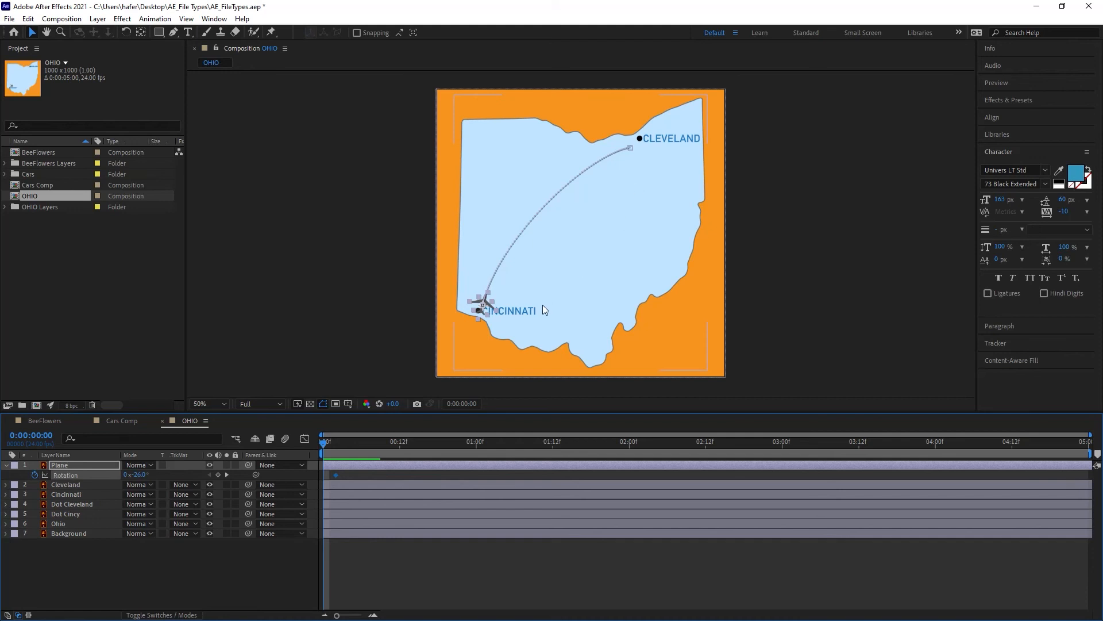
# Set the Plane layer's Auto-Orientation to Orient Along Path
pyautogui.rightClick(70, 467)
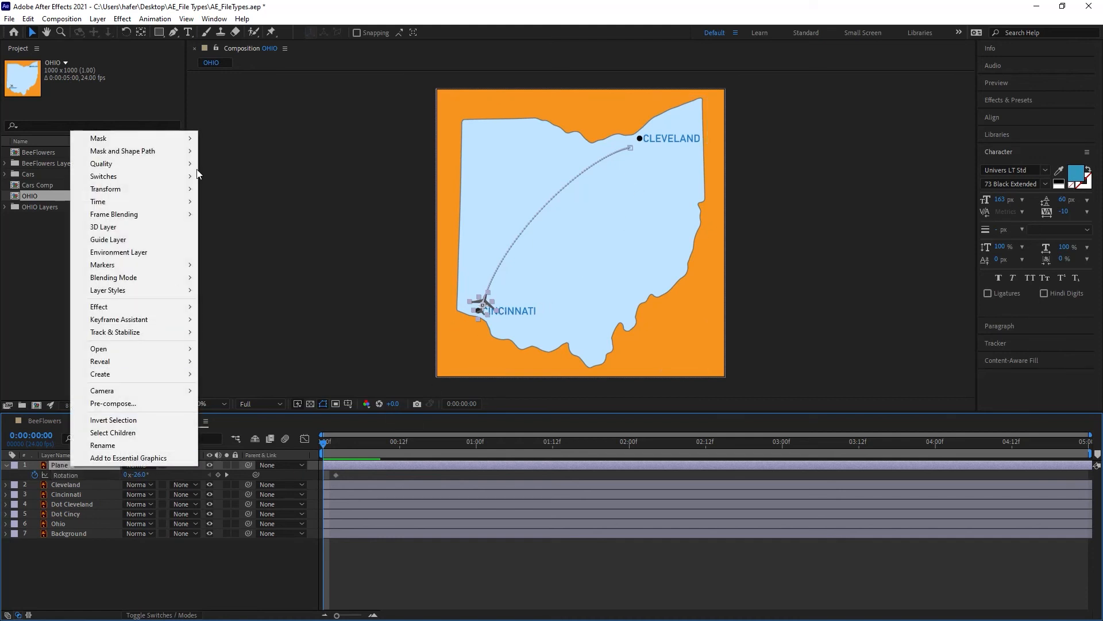
pyautogui.moveTo(141, 190)
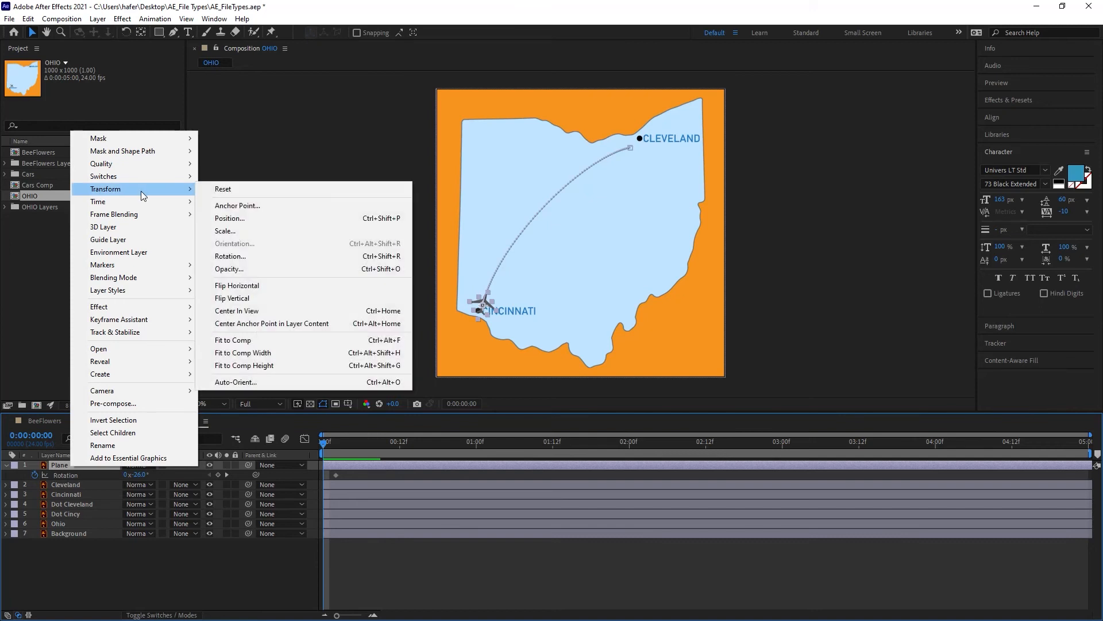
pyautogui.click(271, 381)
pyautogui.click(338, 236)
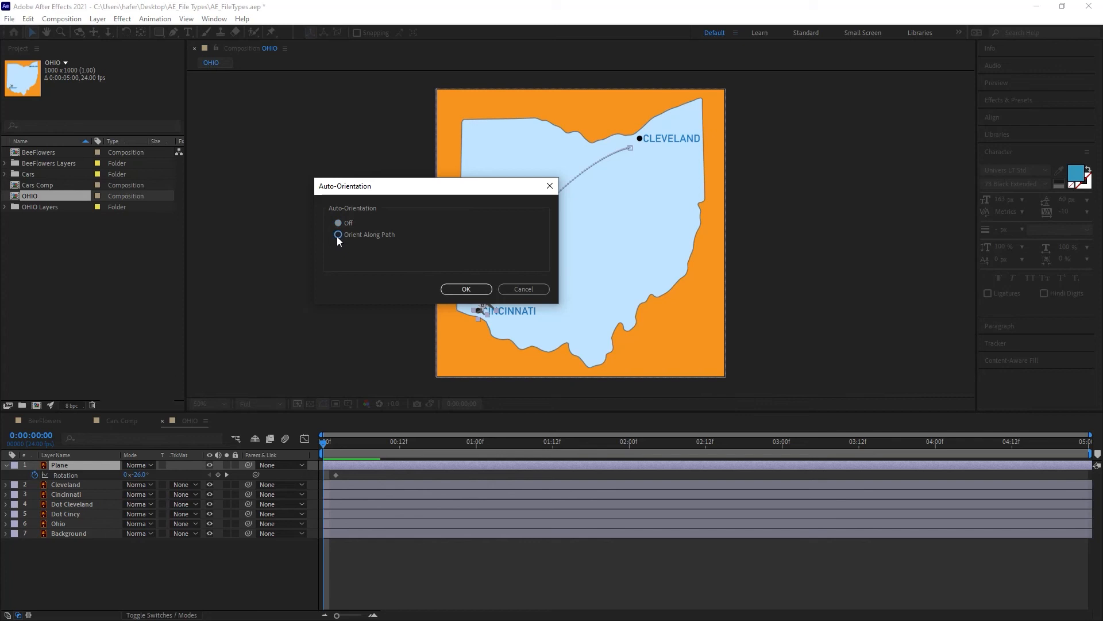
pyautogui.click(466, 289)
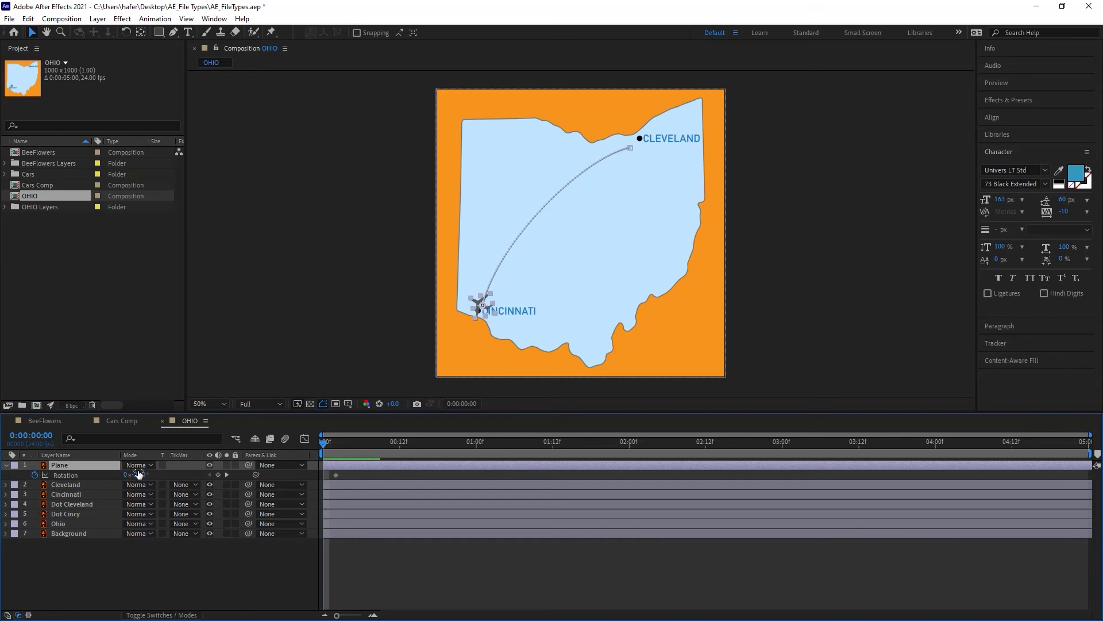
# Set the Plane layer's Rotation to 49°, remove its Rotation keyframes and preview the flight
pyautogui.moveTo(138, 473); pyautogui.dragTo(181, 472)
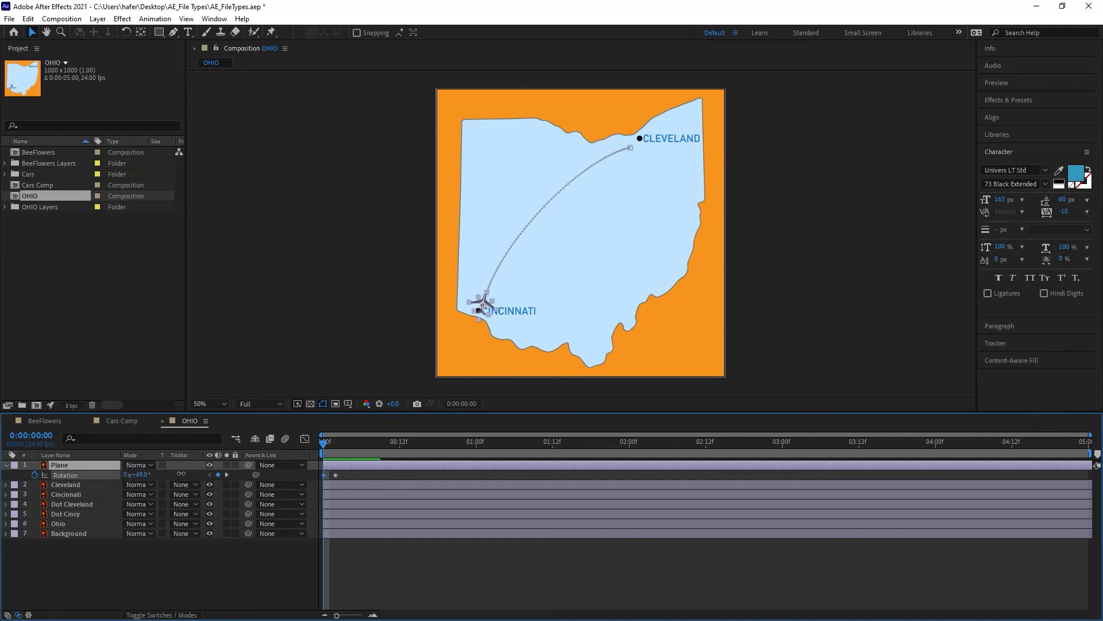
pyautogui.click(35, 473)
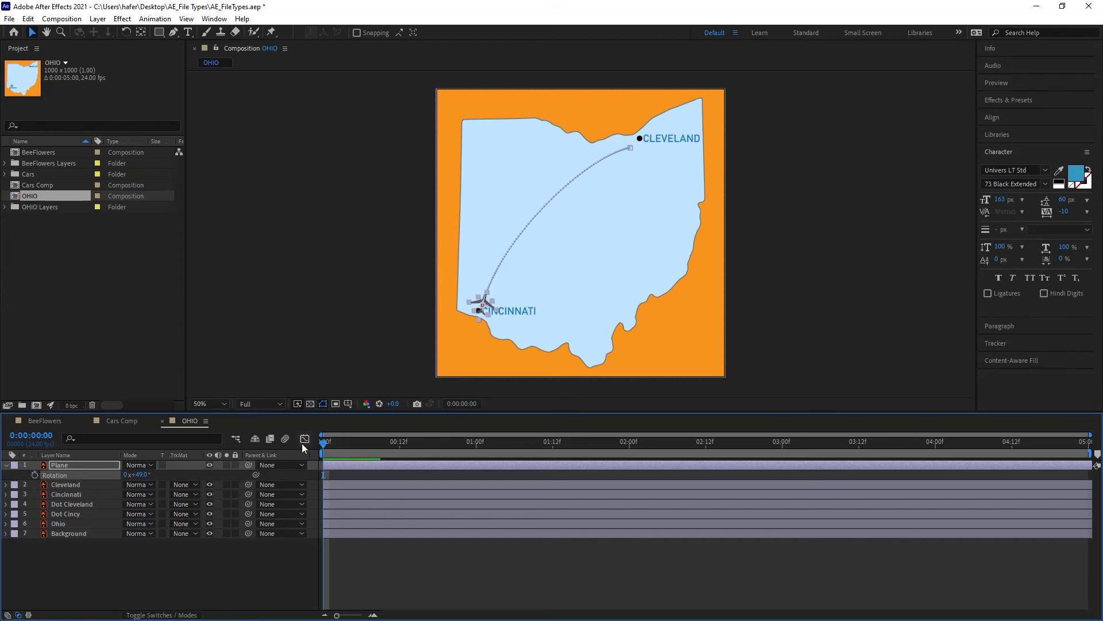
pyautogui.press('space')
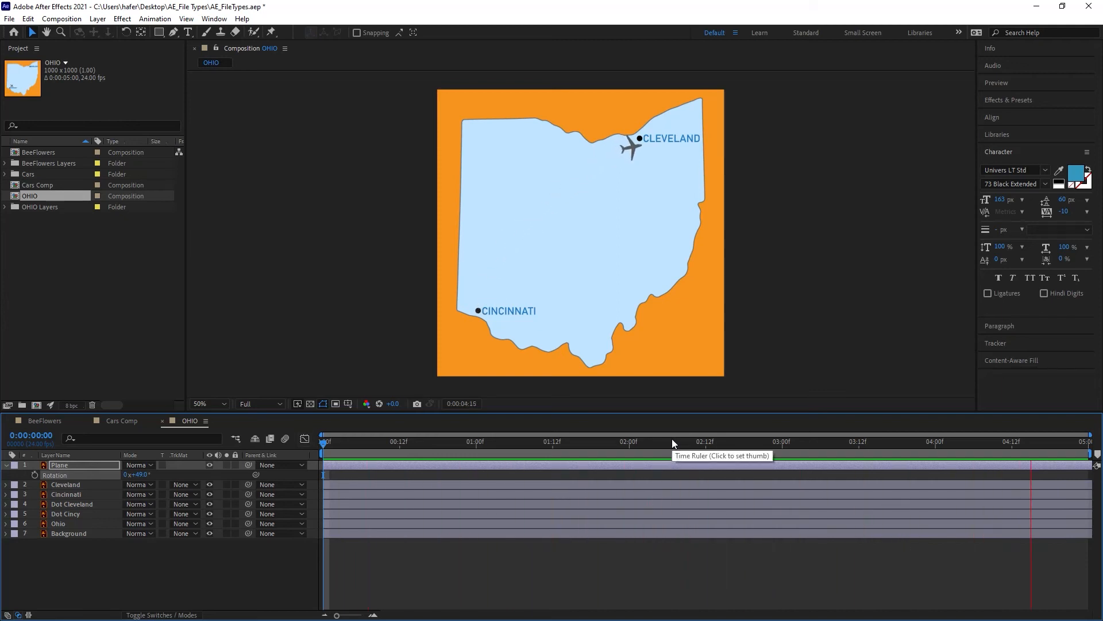
pyautogui.press('space')
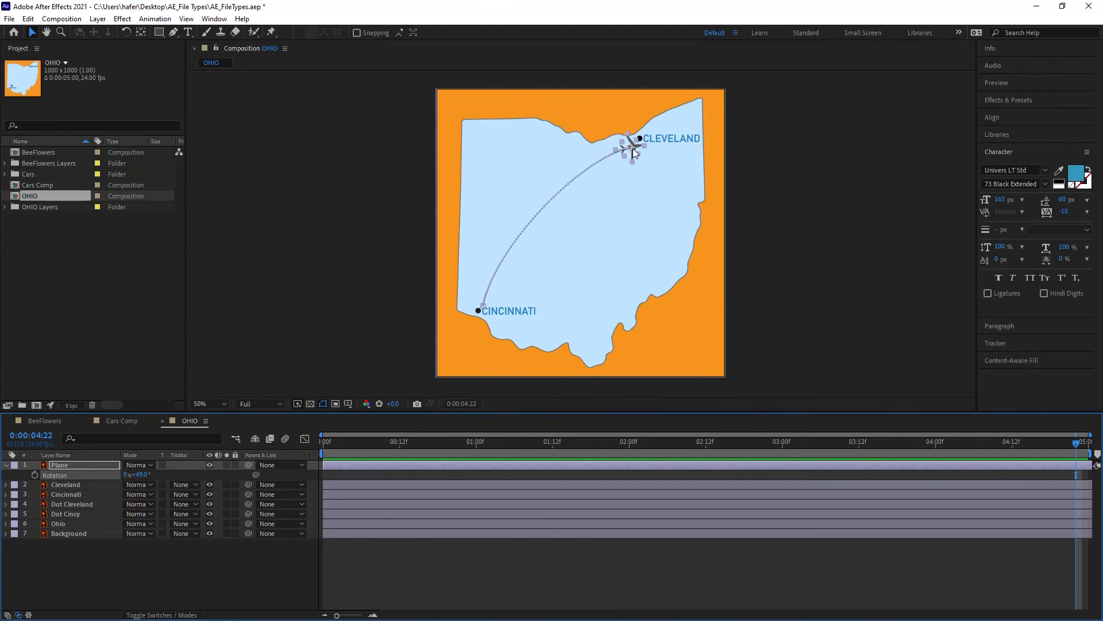
# Shift both selected Position keyframes of the Plane slightly up and left, placing the Cleveland one at 659.3, 182.1, and preview the flight
pyautogui.moveTo(1076, 442); pyautogui.dragTo(1101, 448)
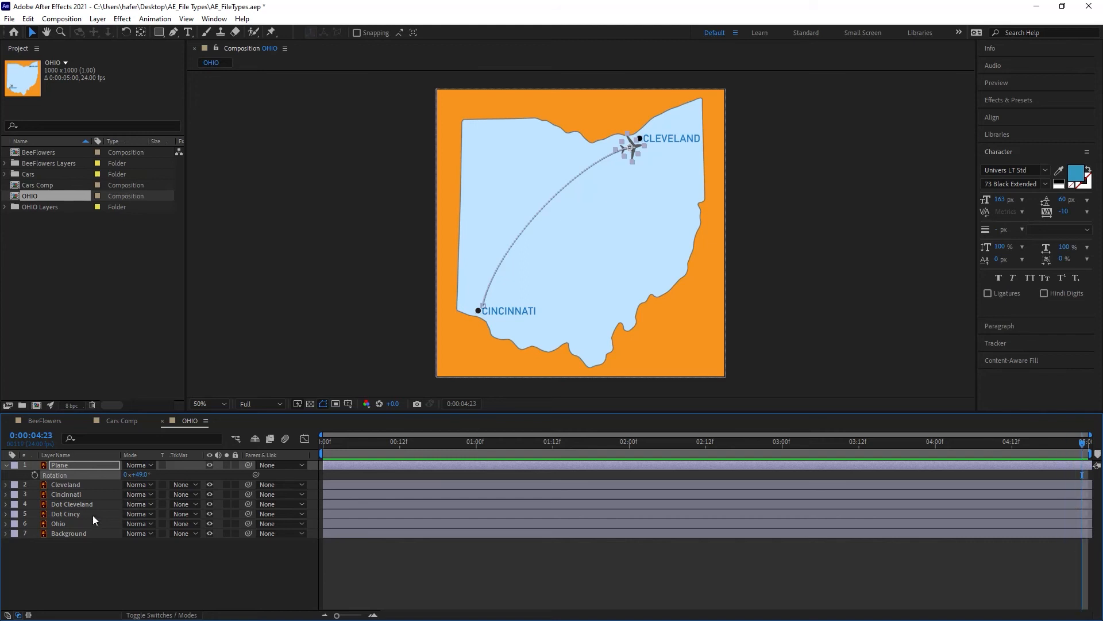
pyautogui.press('p')
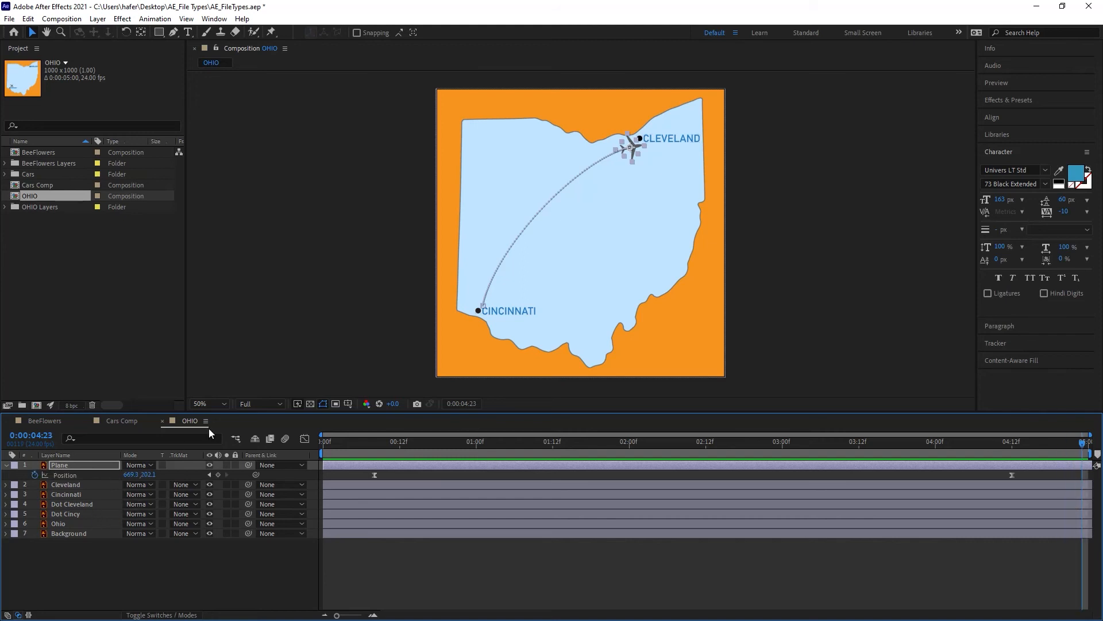
pyautogui.click(66, 474)
pyautogui.press('j')
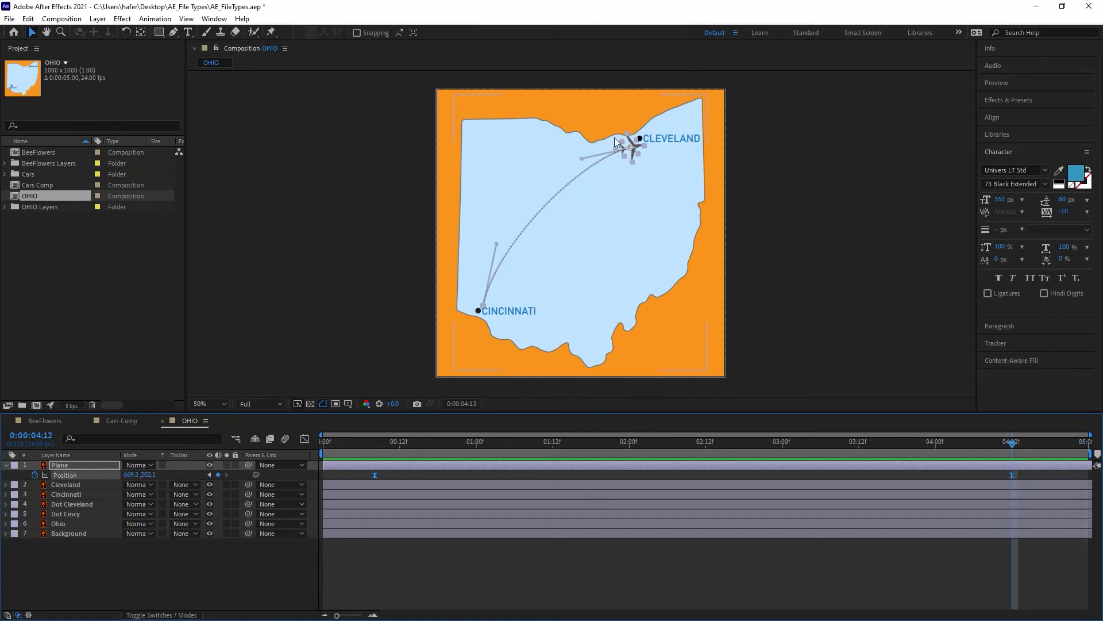
pyautogui.click(632, 151)
pyautogui.moveTo(631, 151); pyautogui.dragTo(630, 148)
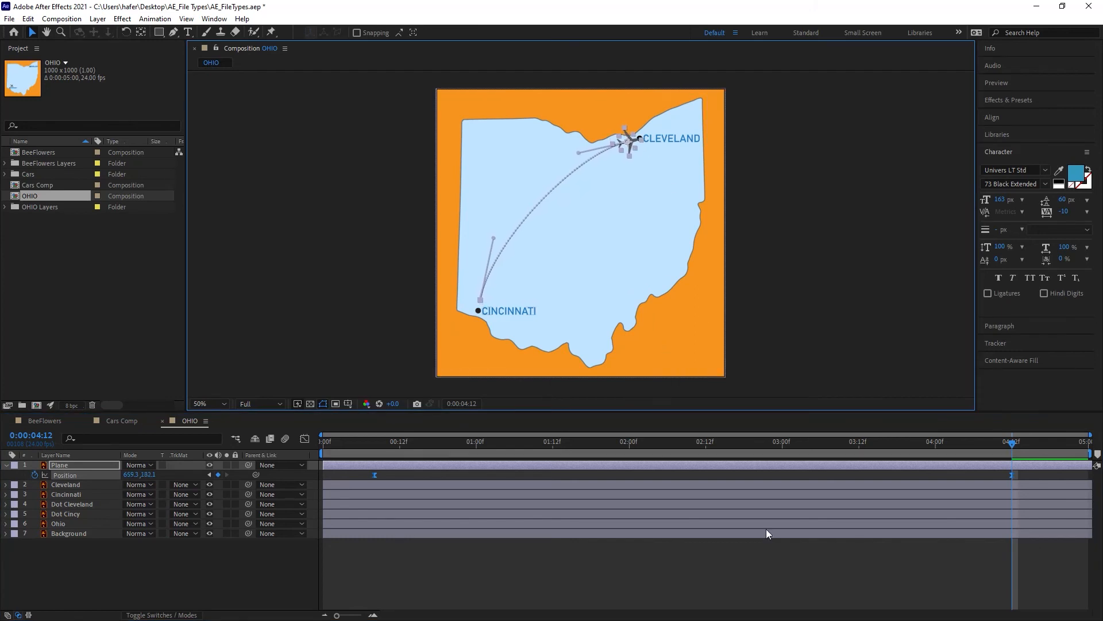
pyautogui.moveTo(911, 446)
pyautogui.mouseDown()
pyautogui.moveTo(597, 446)
pyautogui.moveTo(359, 487)
pyautogui.moveTo(498, 460)
pyautogui.moveTo(925, 440)
pyautogui.mouseUp()
pyautogui.moveTo(1003, 449); pyautogui.dragTo(323, 500)
pyautogui.press('space')
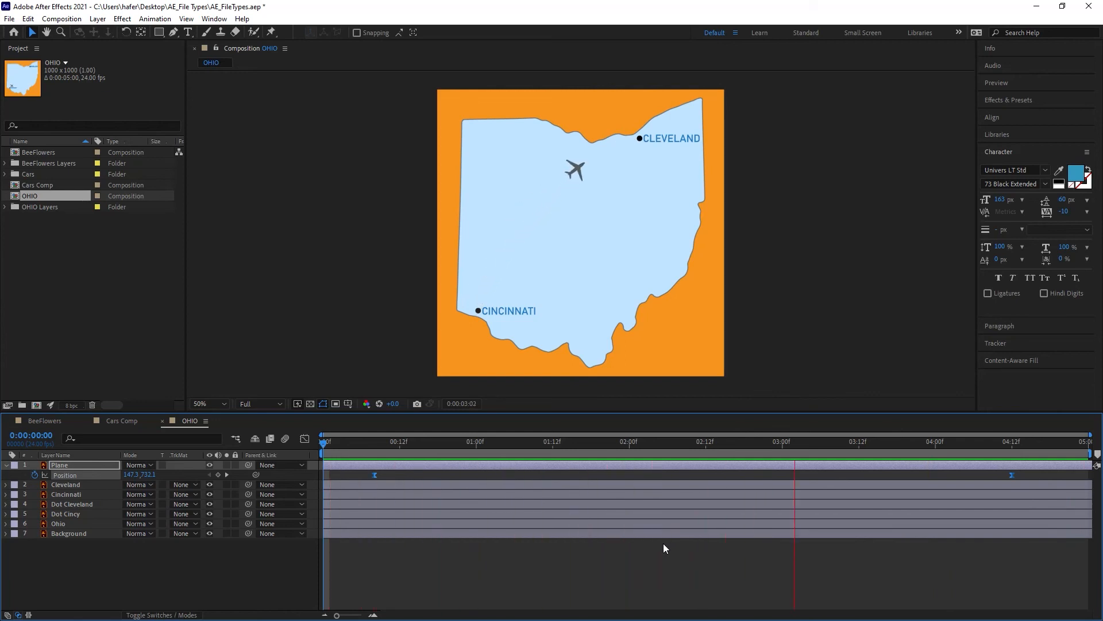
pyautogui.press('space')
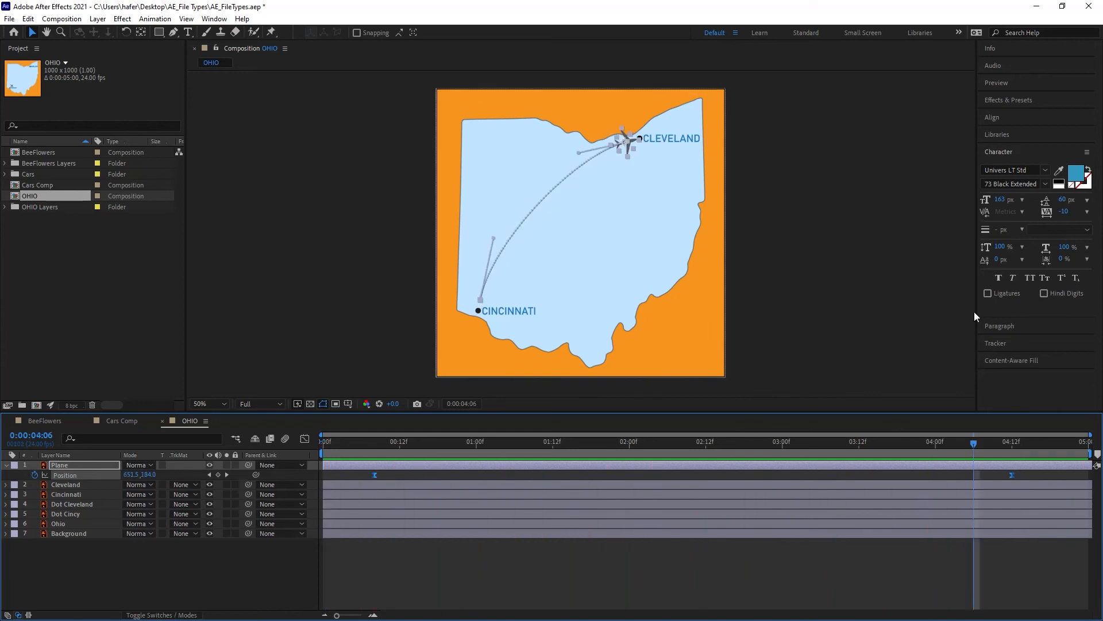
pyautogui.moveTo(974, 444); pyautogui.dragTo(262, 478)
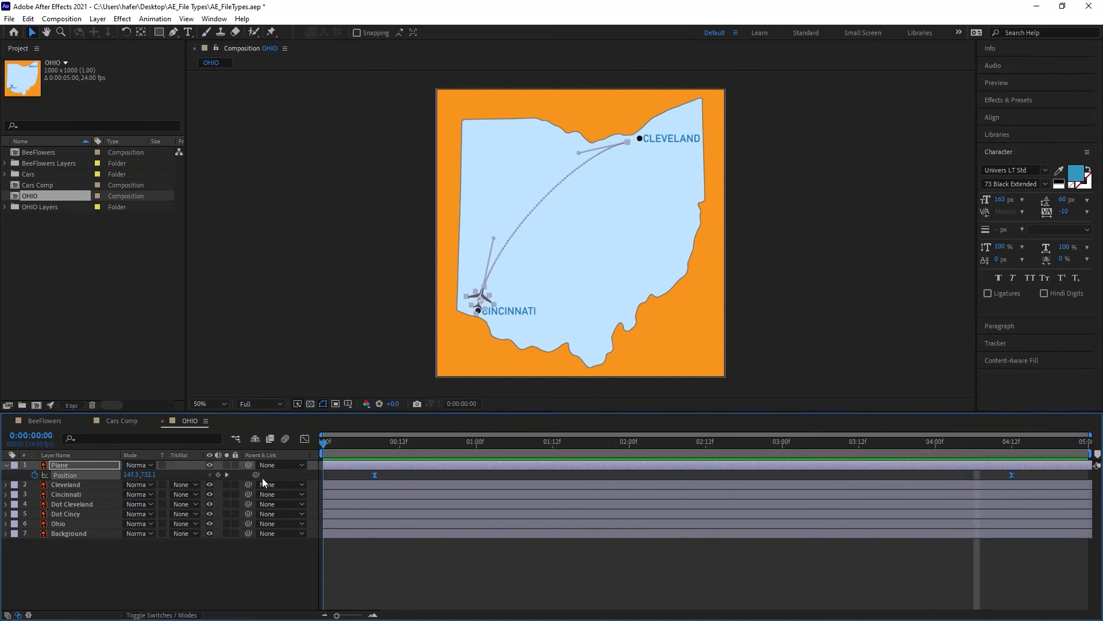
# Deselect and collapse the Plane layer, then activate the Pen tool with its fill set to None
pyautogui.click(517, 589)
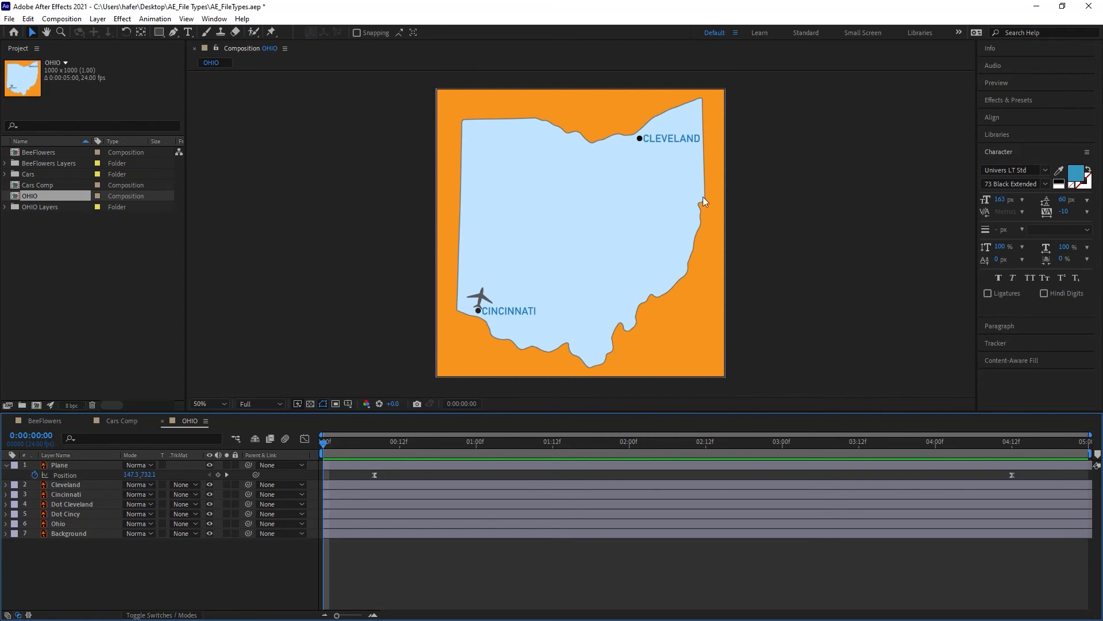
pyautogui.click(6, 466)
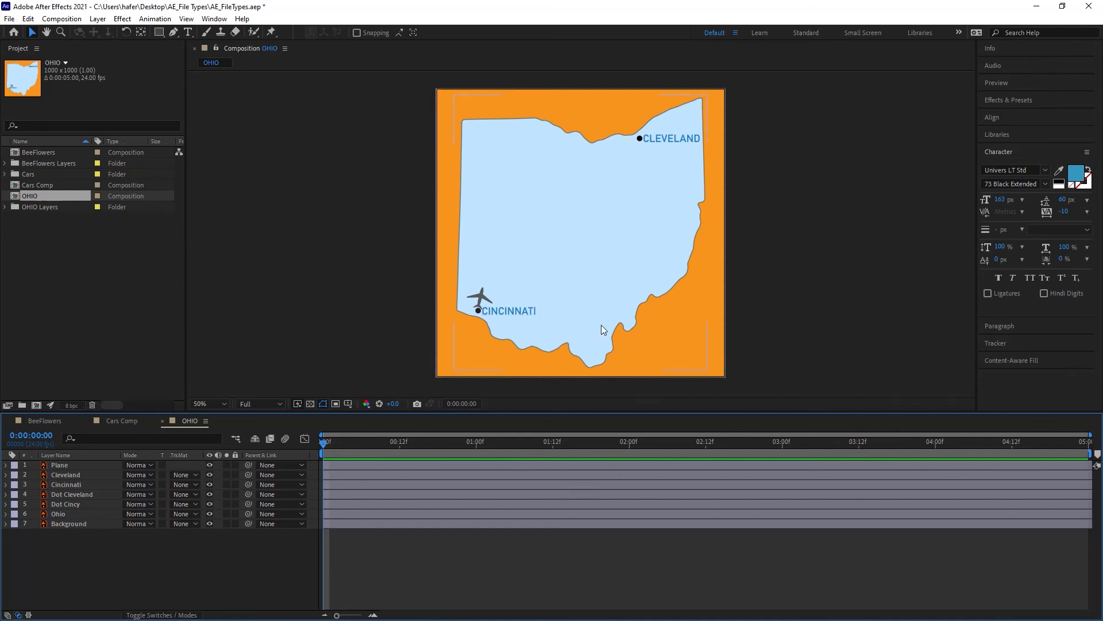
pyautogui.click(175, 33)
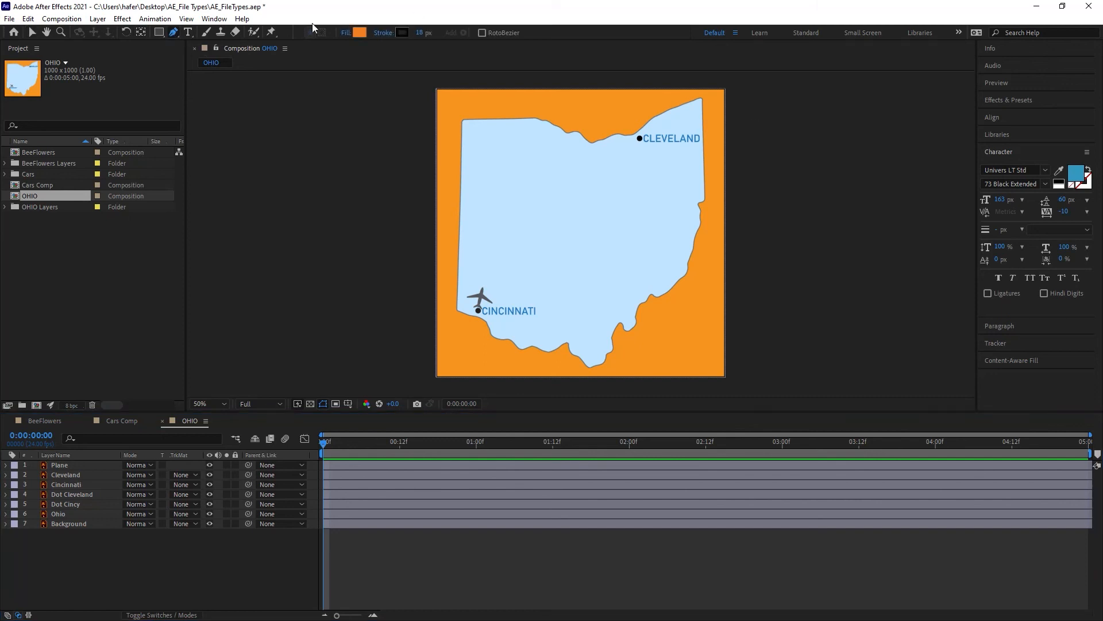
pyautogui.click(344, 34)
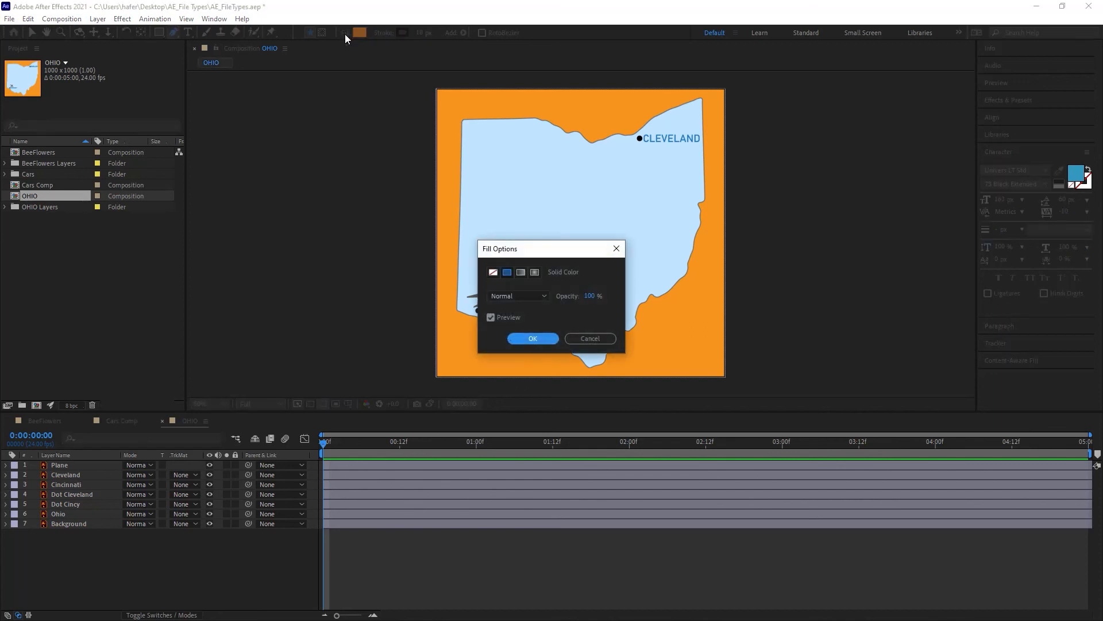
pyautogui.click(493, 272)
pyautogui.click(533, 338)
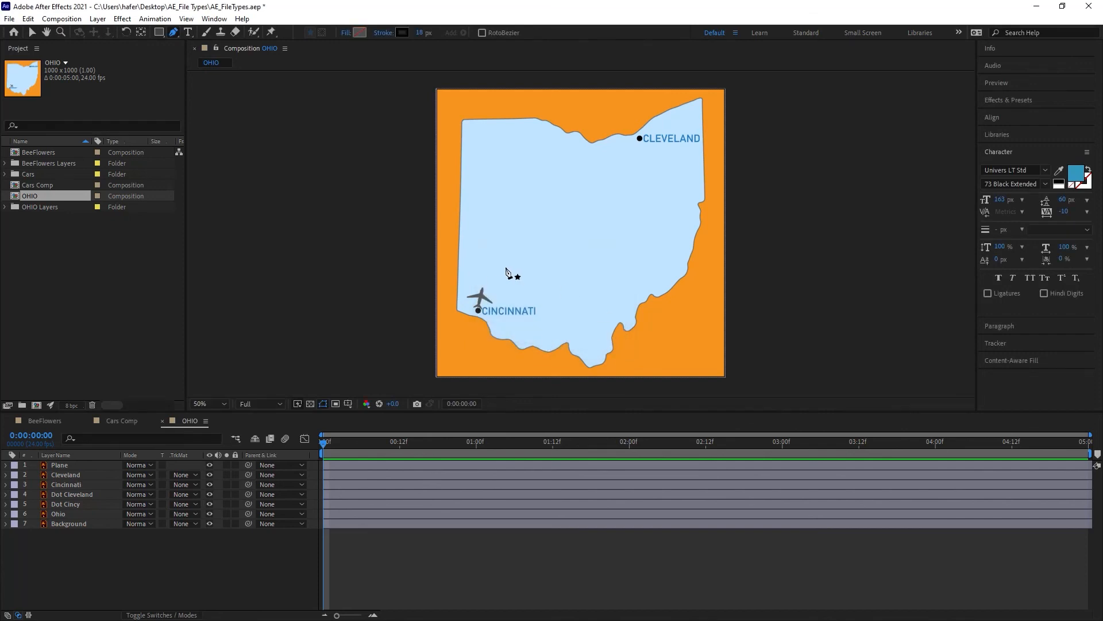
# Set the shape stroke color to dark blue 1B48A2
pyautogui.click(401, 34)
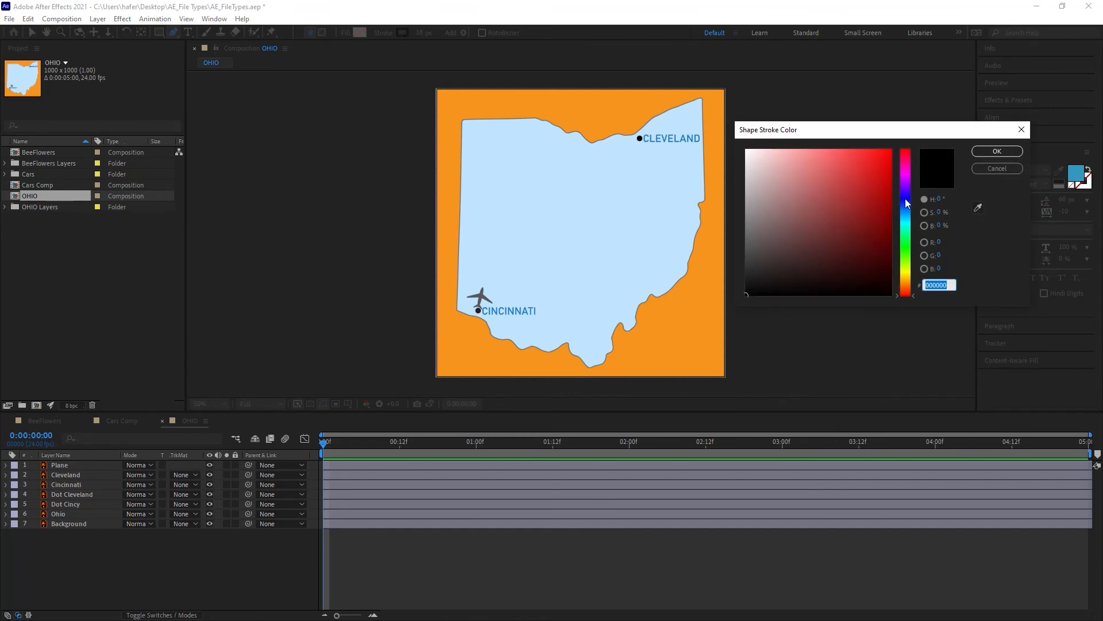
pyautogui.click(904, 199)
pyautogui.click(747, 206)
pyautogui.moveTo(747, 205)
pyautogui.mouseDown()
pyautogui.moveTo(793, 195)
pyautogui.moveTo(805, 177)
pyautogui.mouseUp()
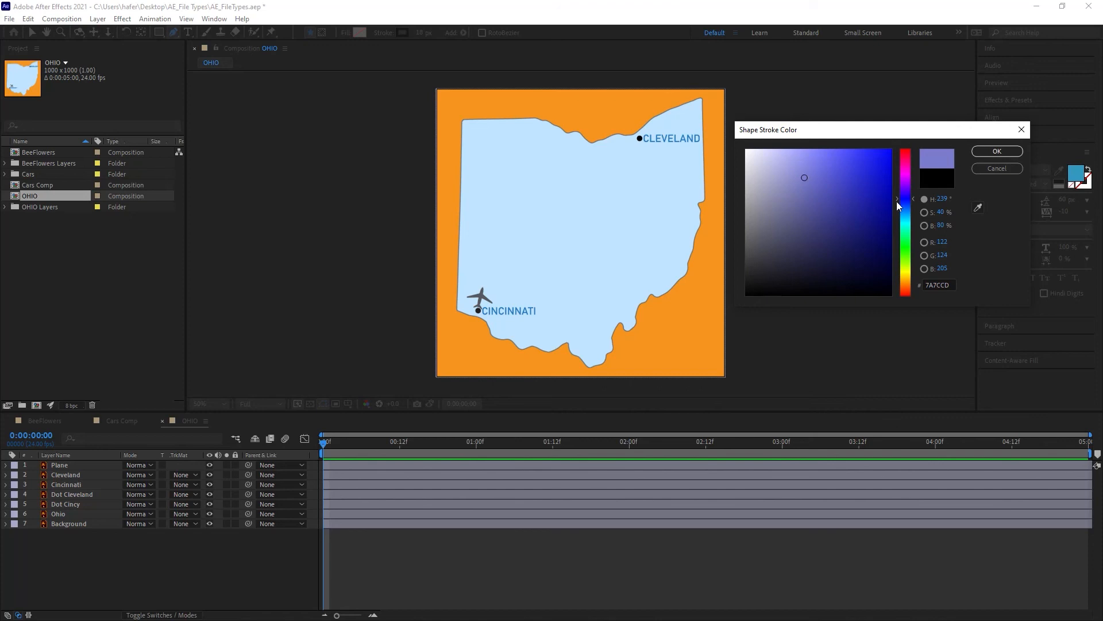
pyautogui.moveTo(903, 202); pyautogui.dragTo(903, 206)
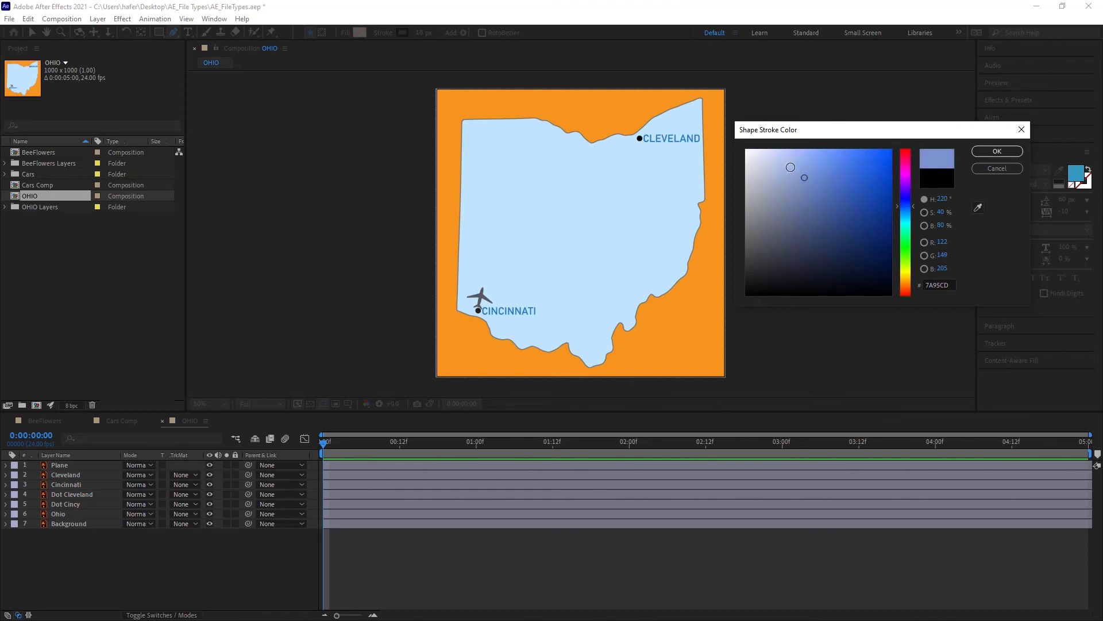
pyautogui.moveTo(800, 178)
pyautogui.mouseDown()
pyautogui.moveTo(856, 170)
pyautogui.moveTo(867, 202)
pyautogui.mouseUp()
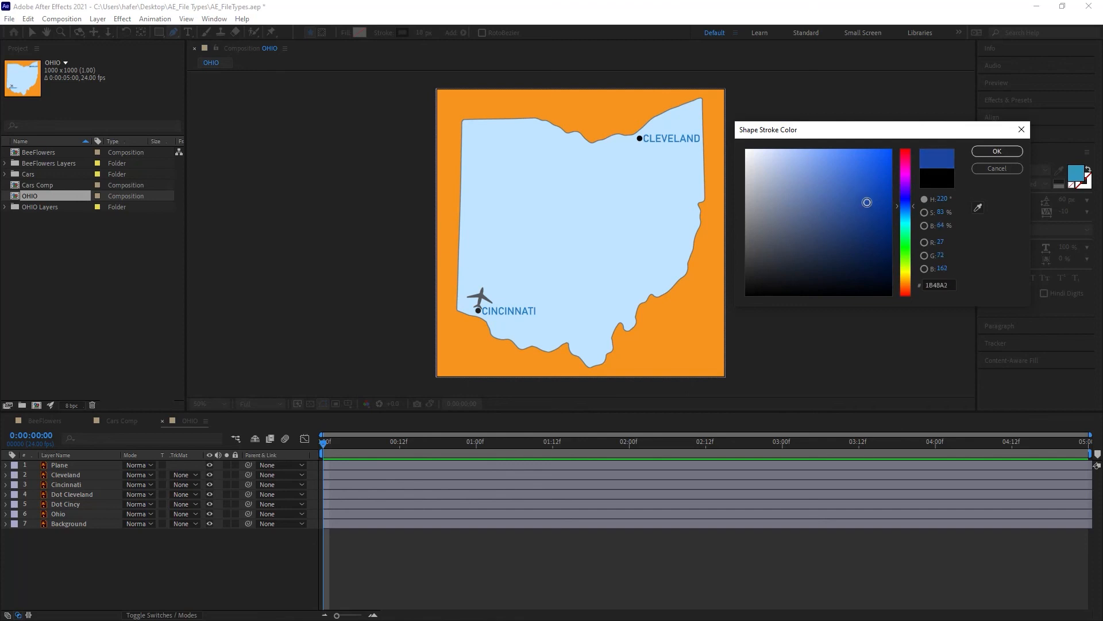
pyautogui.click(1005, 154)
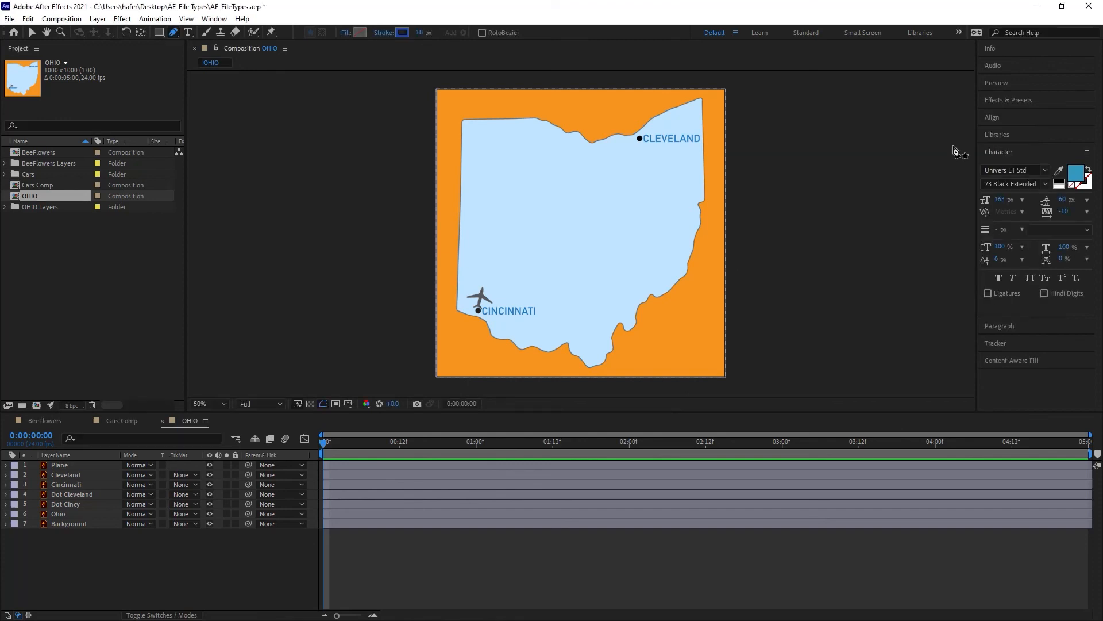
# Draw a three-point curved path from the Cincinnati dot to the Cleveland dot, with a smooth middle point
pyautogui.click(477, 310)
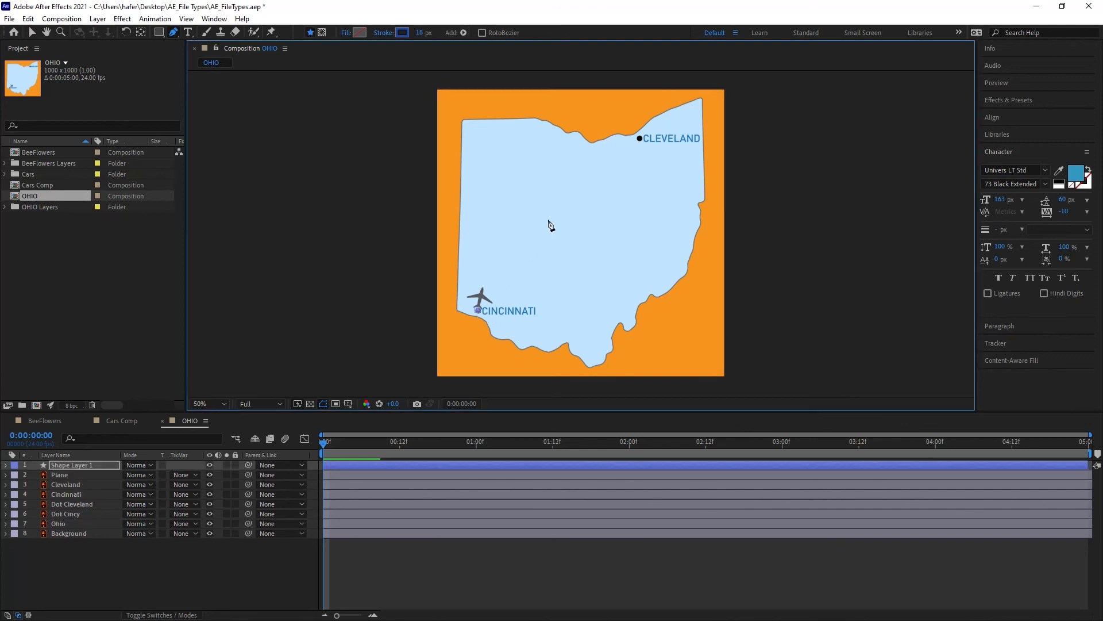
pyautogui.moveTo(546, 201); pyautogui.dragTo(581, 177)
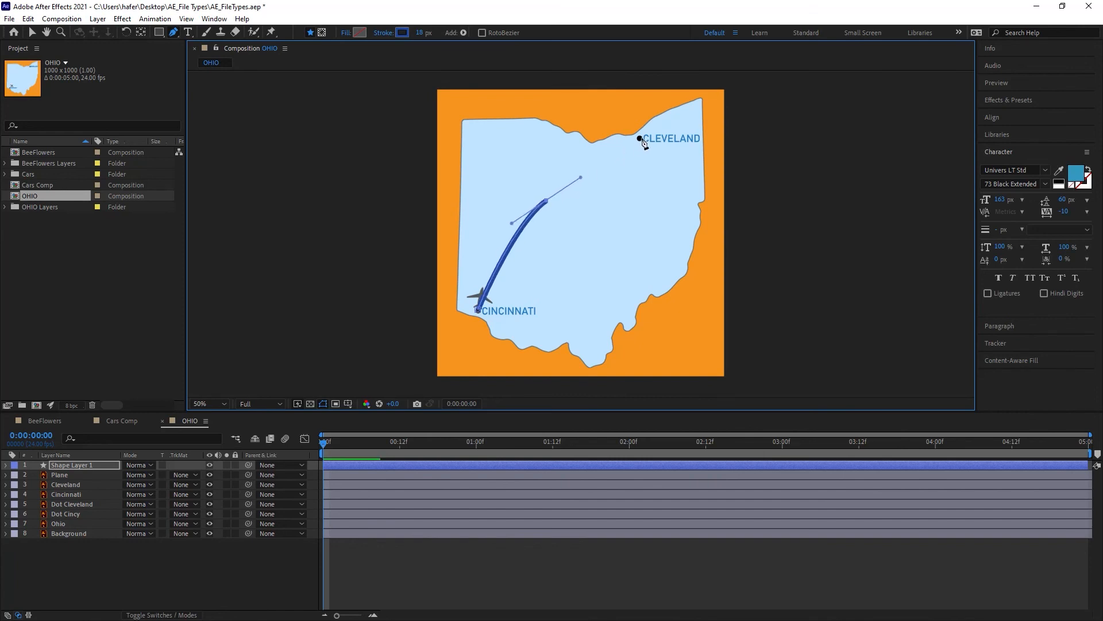
pyautogui.click(639, 138)
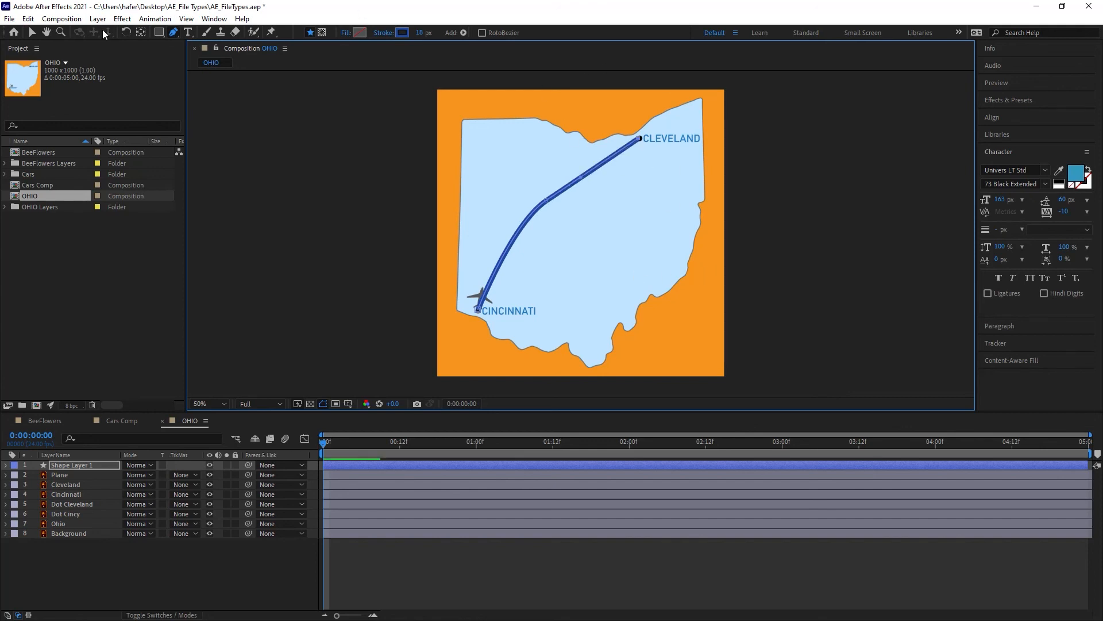
pyautogui.click(32, 32)
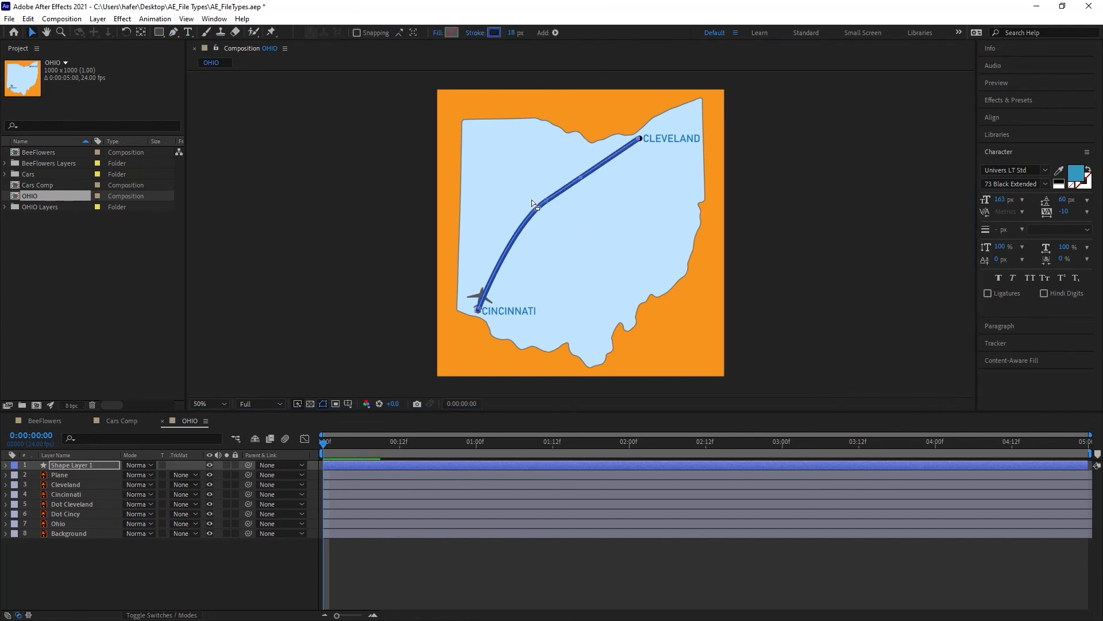
# Reshape the drawn line's middle point and handles into a smooth arc matching the plane's flight, checking at 0:00:01:21 and 0:00:03:06
pyautogui.moveTo(549, 202); pyautogui.dragTo(507, 235)
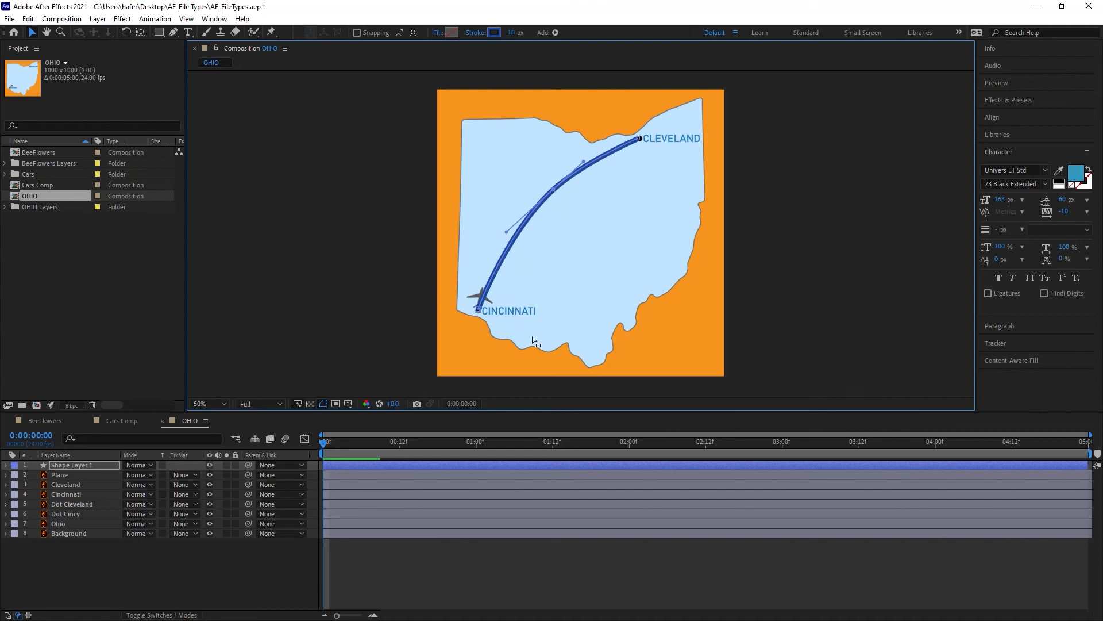
pyautogui.moveTo(536, 443); pyautogui.dragTo(610, 446)
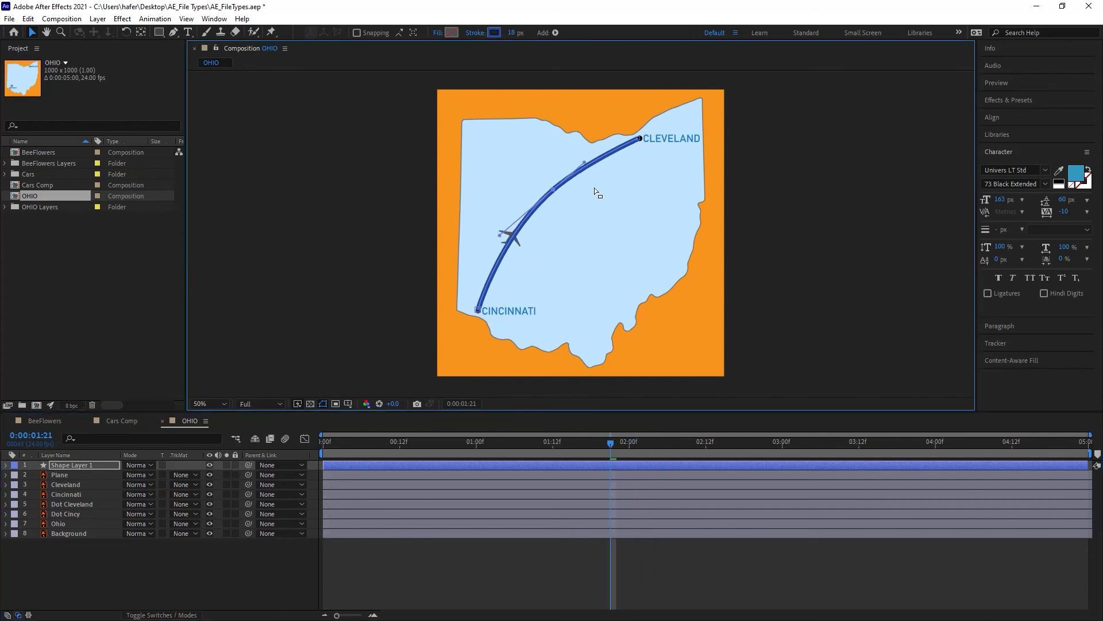
pyautogui.moveTo(585, 162); pyautogui.dragTo(603, 145)
pyautogui.moveTo(612, 444); pyautogui.dragTo(821, 552)
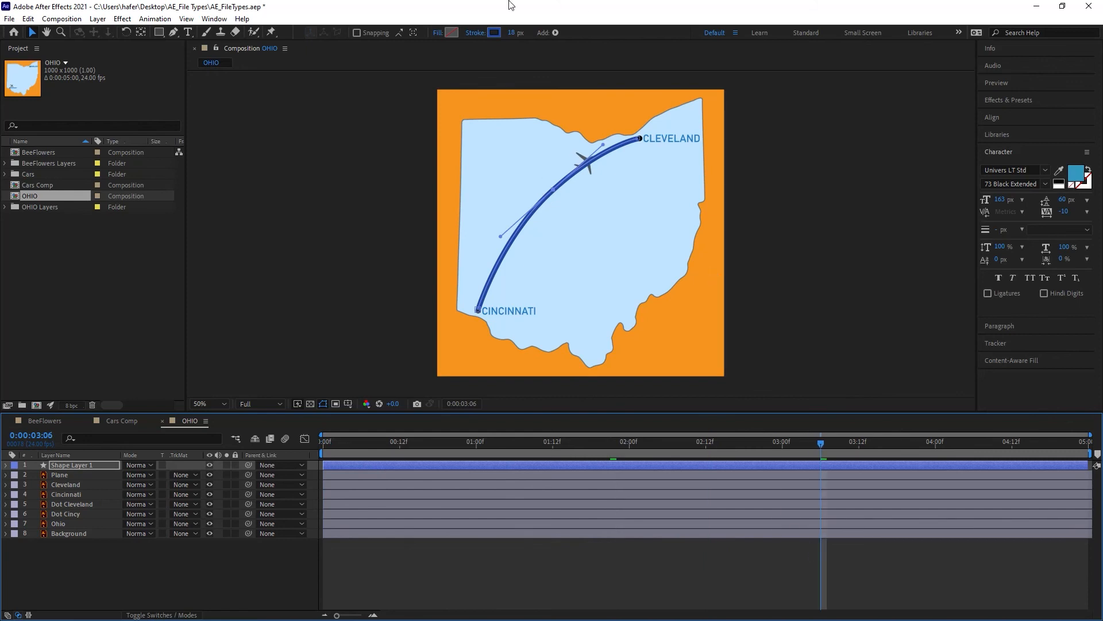
# Set the drawn path's stroke width to 10 px
pyautogui.moveTo(512, 33); pyautogui.dragTo(505, 34)
pyautogui.click(509, 33)
pyautogui.write('10')
pyautogui.press('Return')
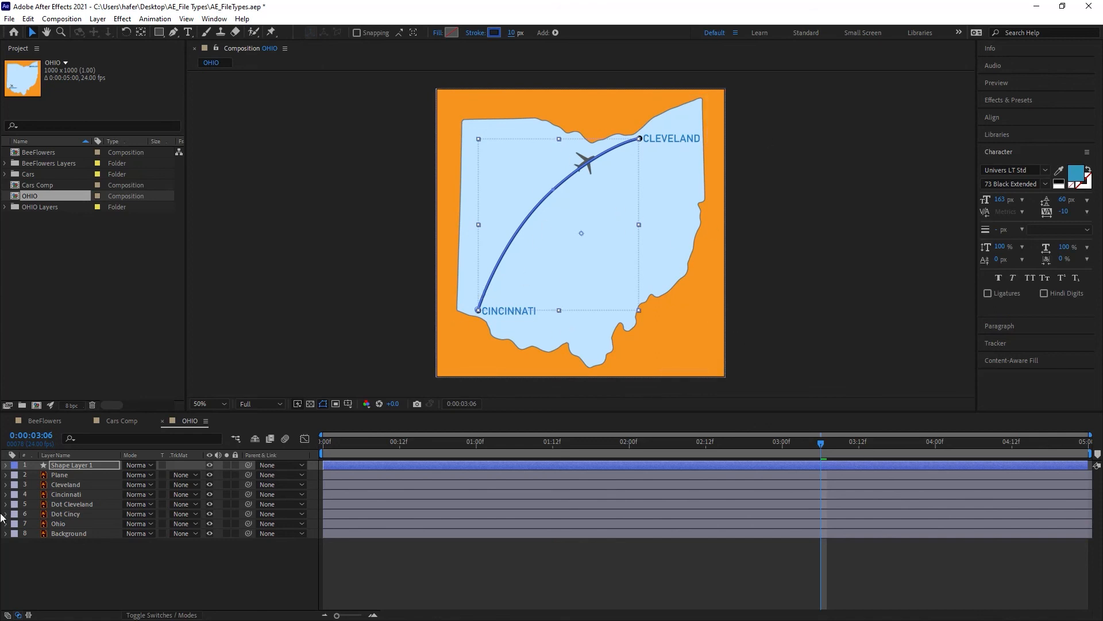
pyautogui.click(84, 465)
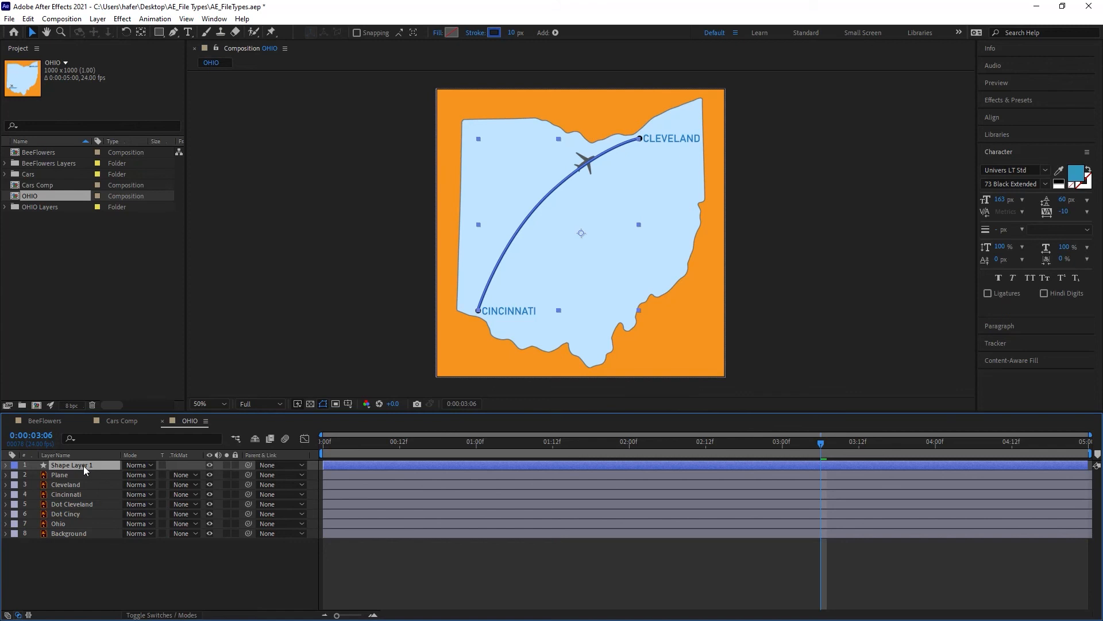
pyautogui.press('Return')
pyautogui.click(71, 552)
pyautogui.click(63, 463)
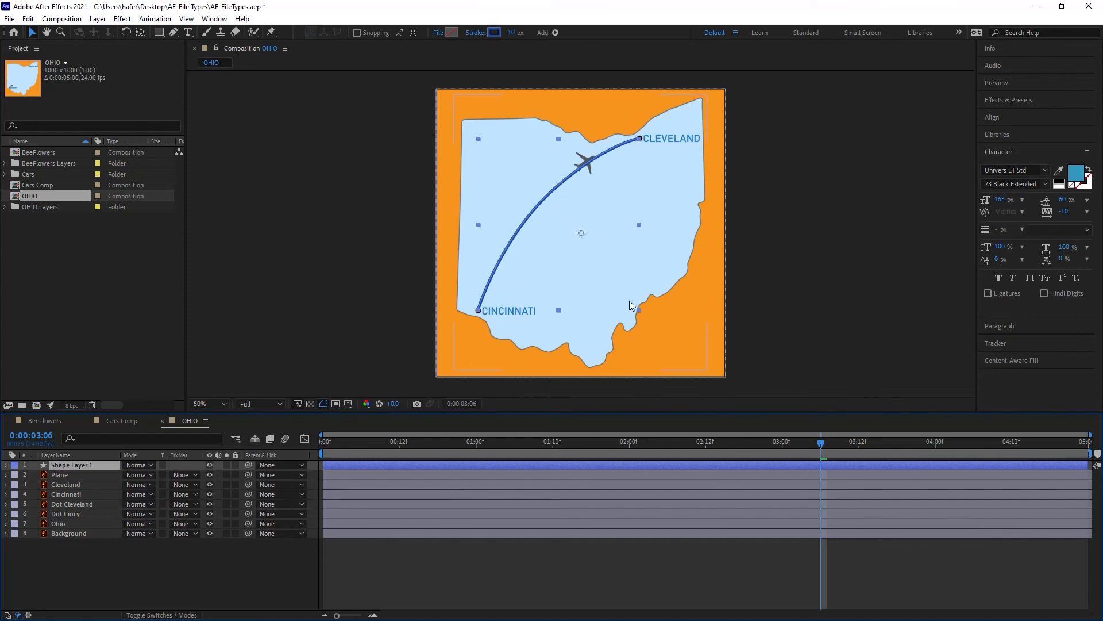
pyautogui.doubleClick(65, 473)
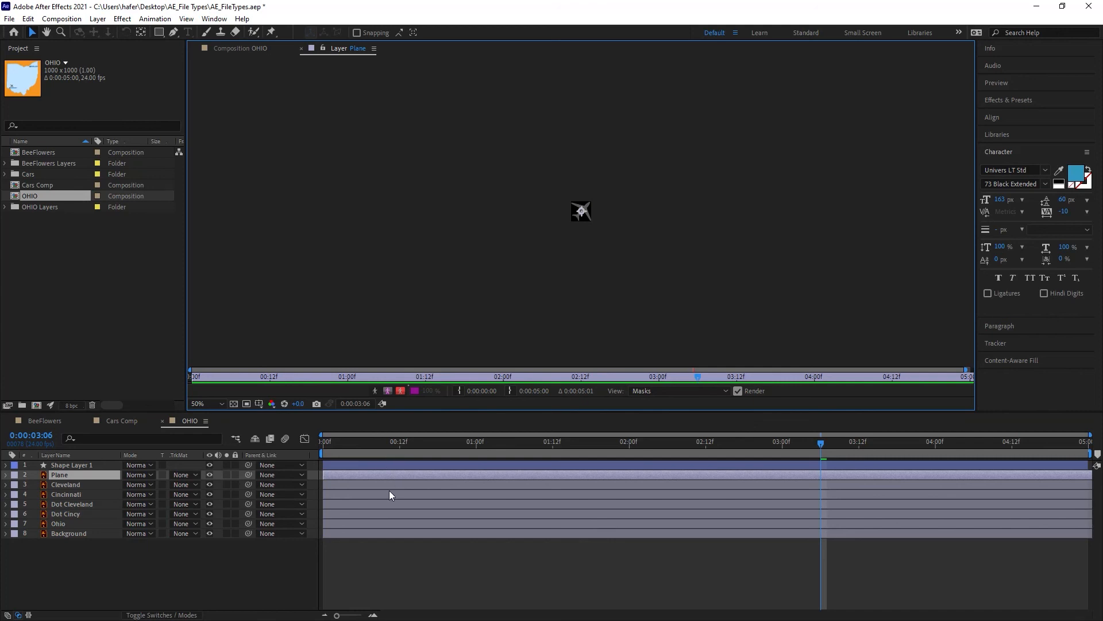
pyautogui.click(301, 48)
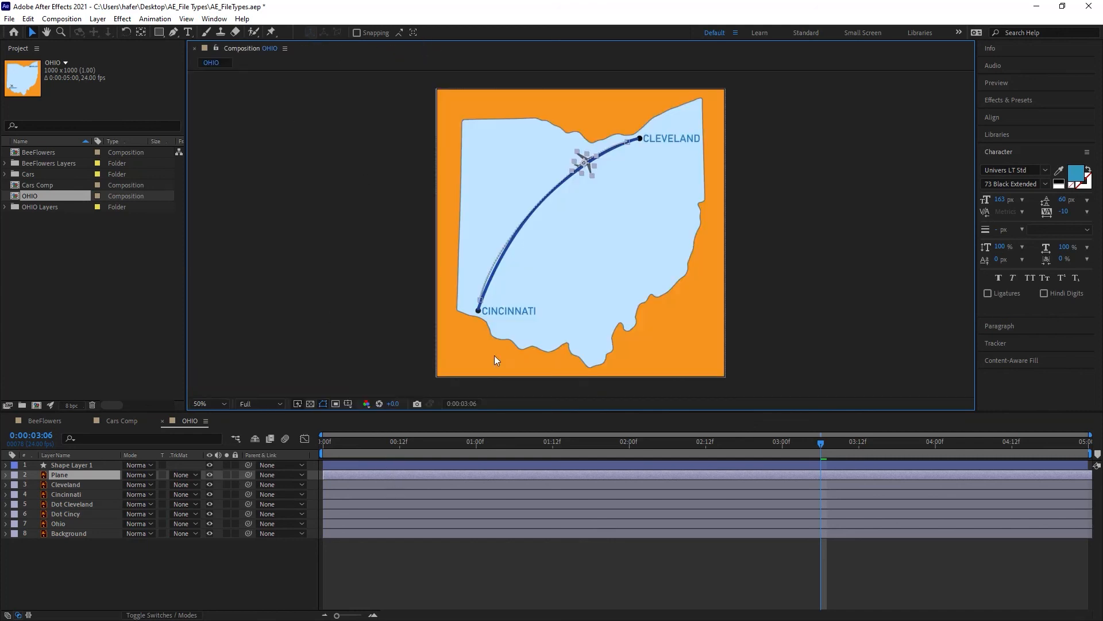
pyautogui.click(91, 557)
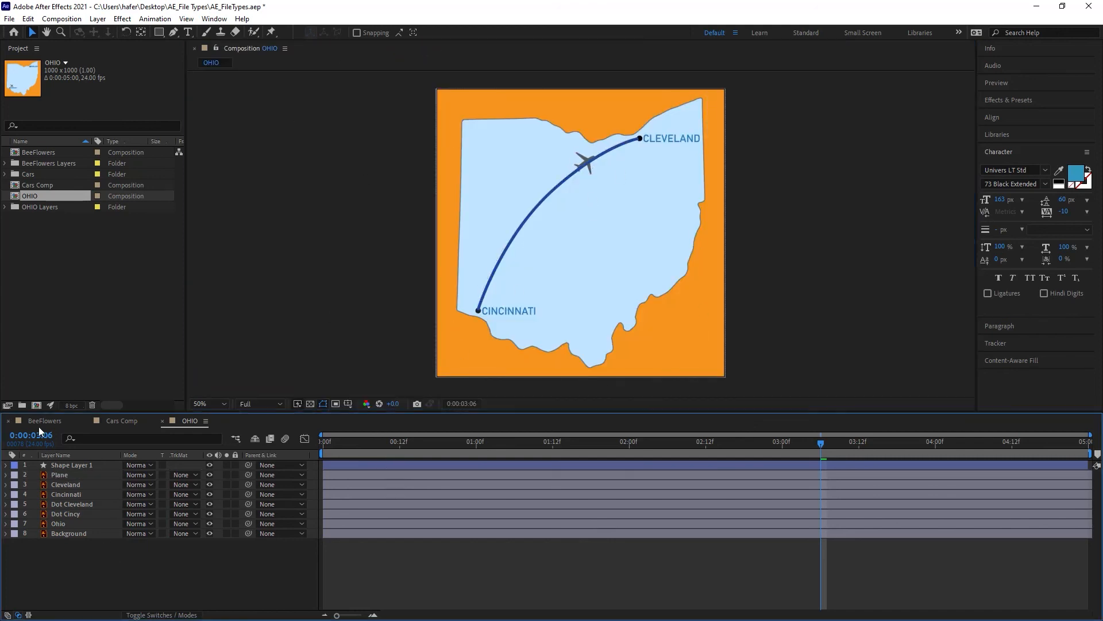
# Rename Shape Layer 1 as Flight Path
pyautogui.click(74, 465)
pyautogui.press('Return')
pyautogui.write('Flight Path')
pyautogui.press('Return')
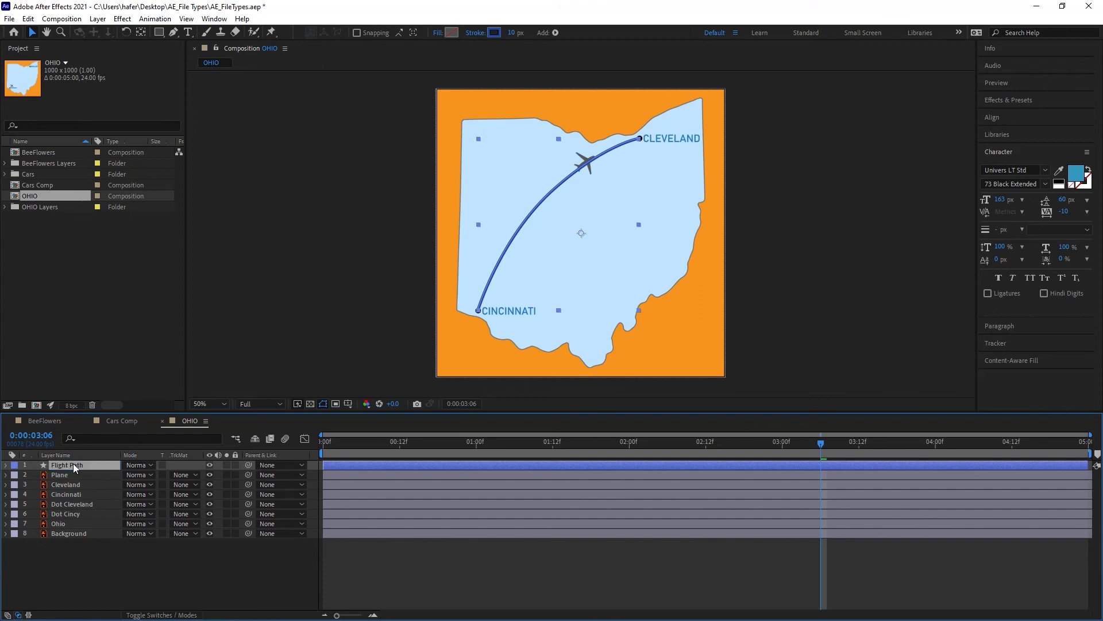
# Set the line cap of the Flight Path layer's Stroke 1 to Round Cap
pyautogui.click(6, 465)
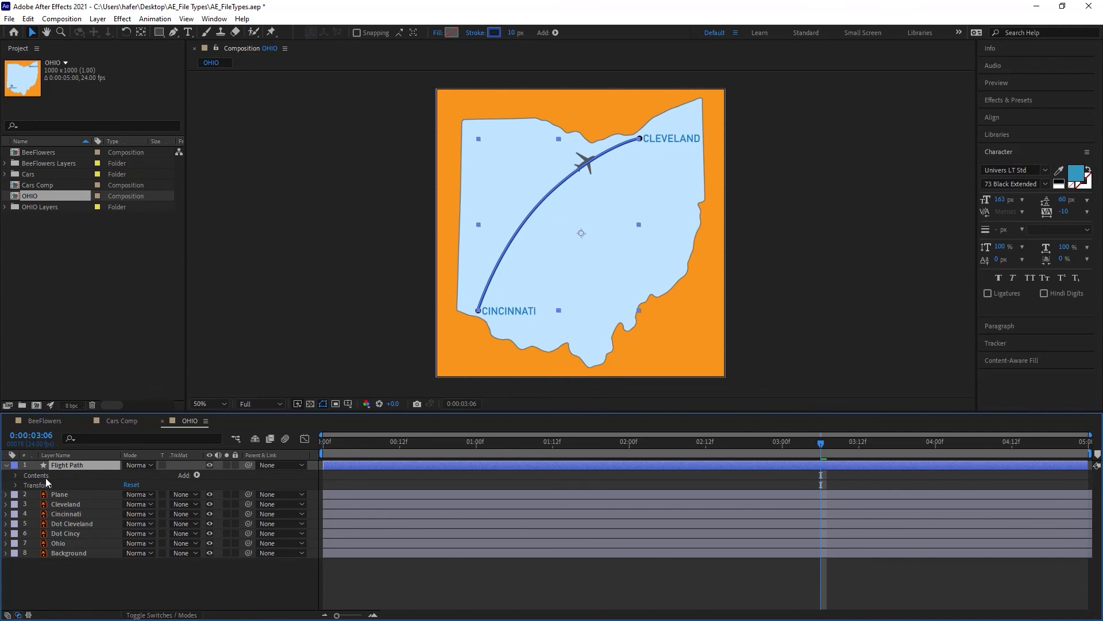
pyautogui.click(15, 475)
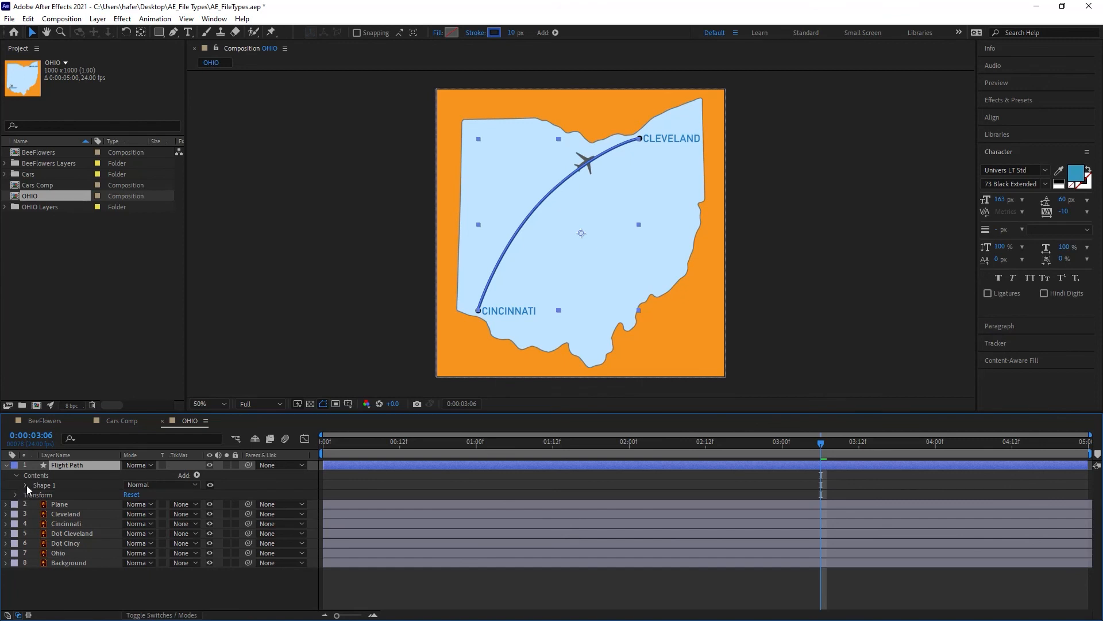
pyautogui.click(25, 485)
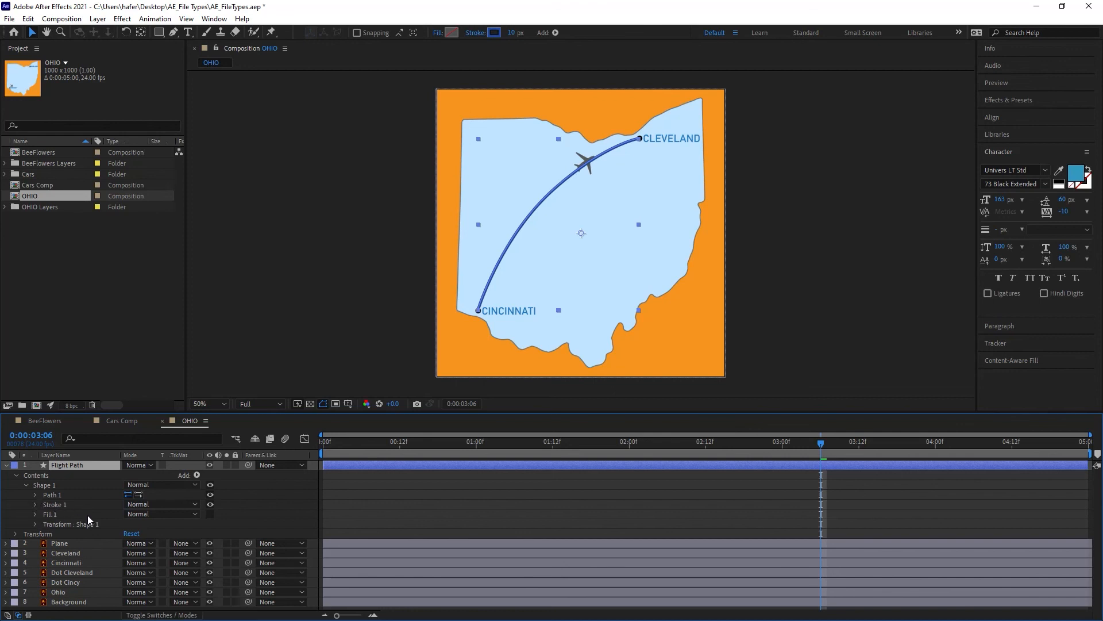
pyautogui.click(36, 504)
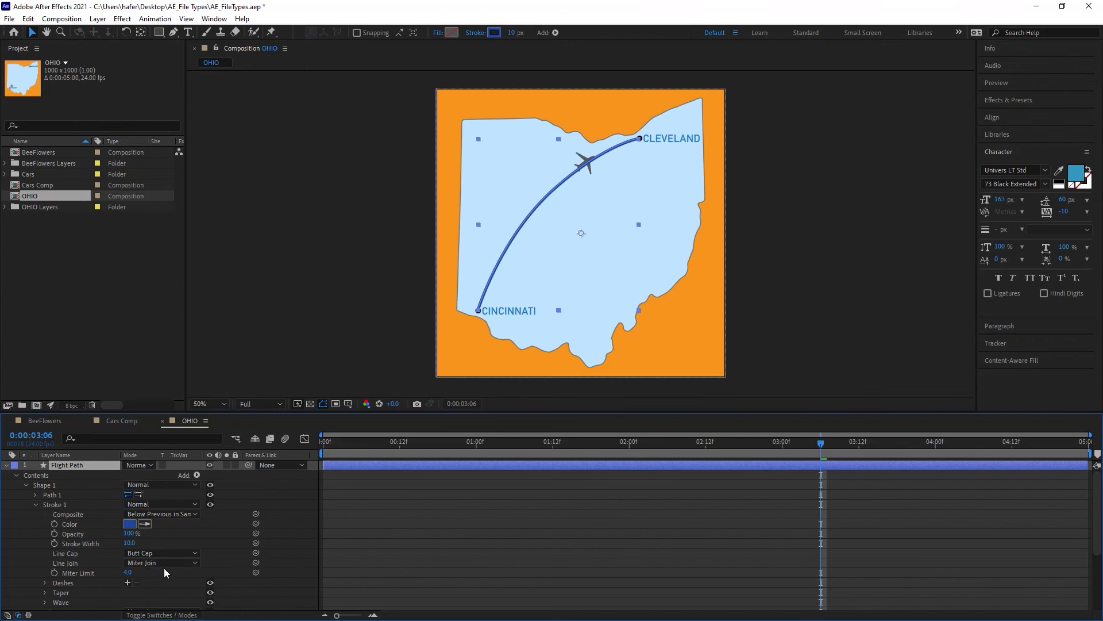
pyautogui.click(190, 553)
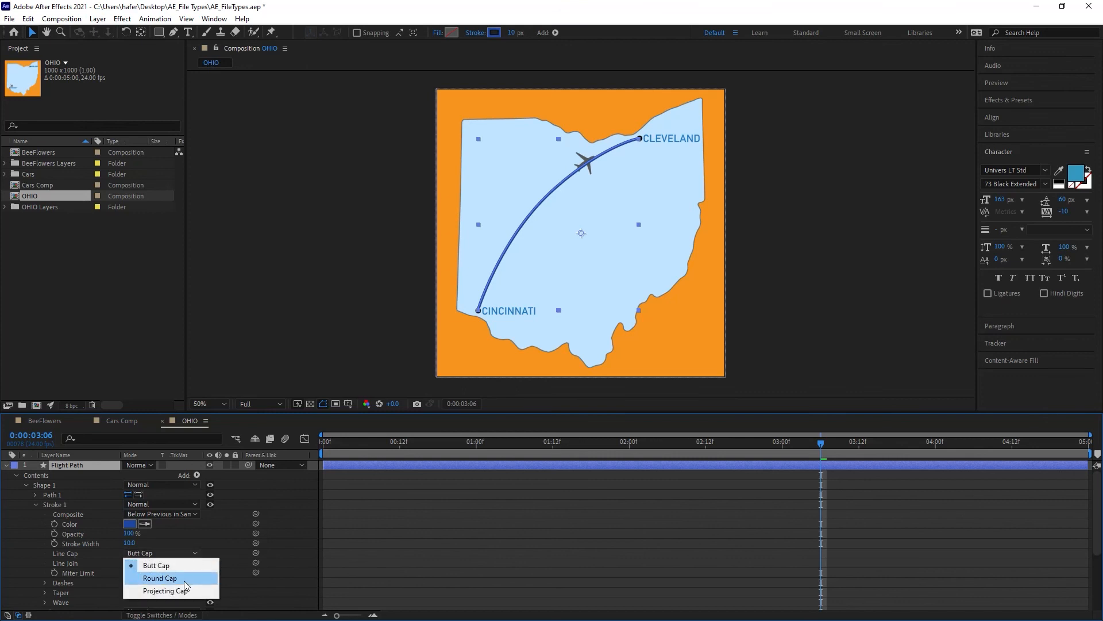
pyautogui.click(186, 578)
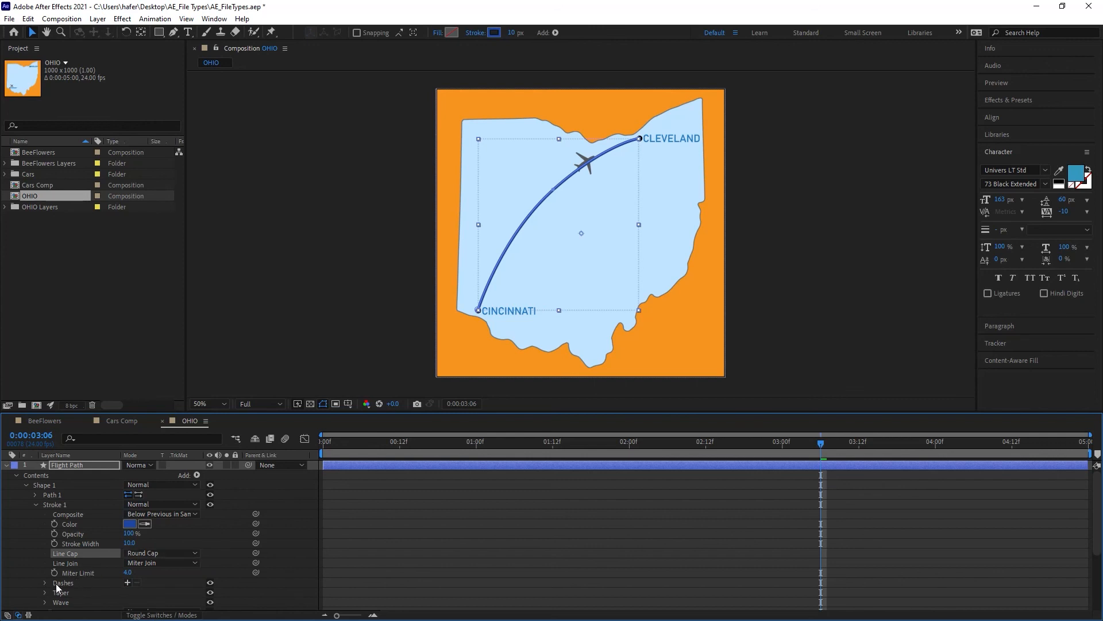
# Add dashes to the flight path's stroke with a dash length of 28 and preview the animation
pyautogui.click(128, 583)
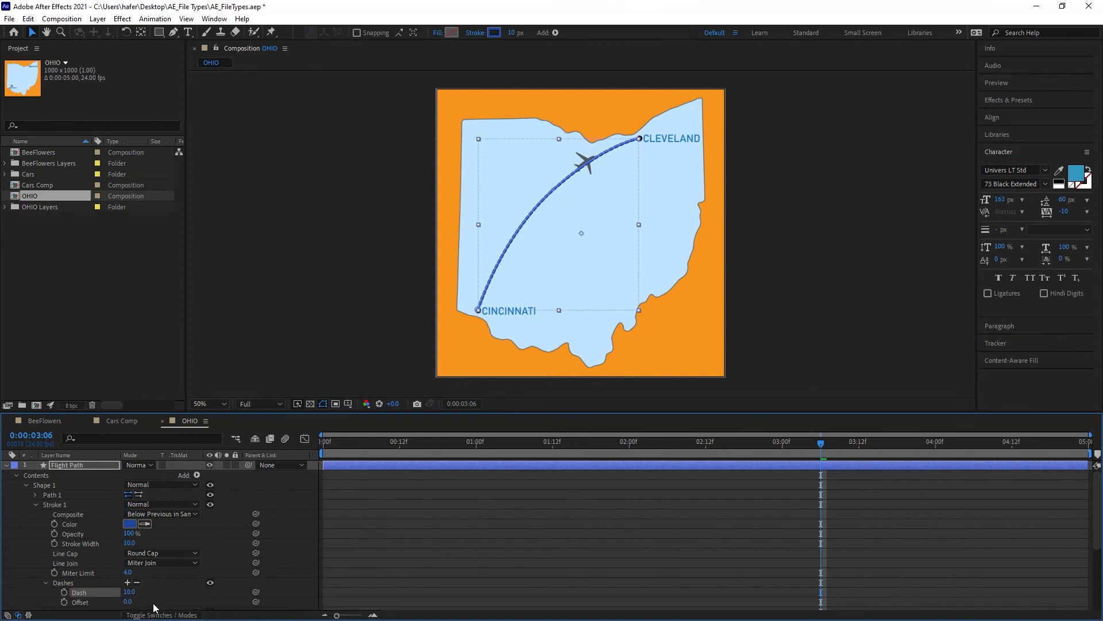
pyautogui.moveTo(124, 591); pyautogui.dragTo(137, 590)
pyautogui.moveTo(820, 445); pyautogui.dragTo(362, 451)
pyautogui.click(291, 306)
pyautogui.press('space')
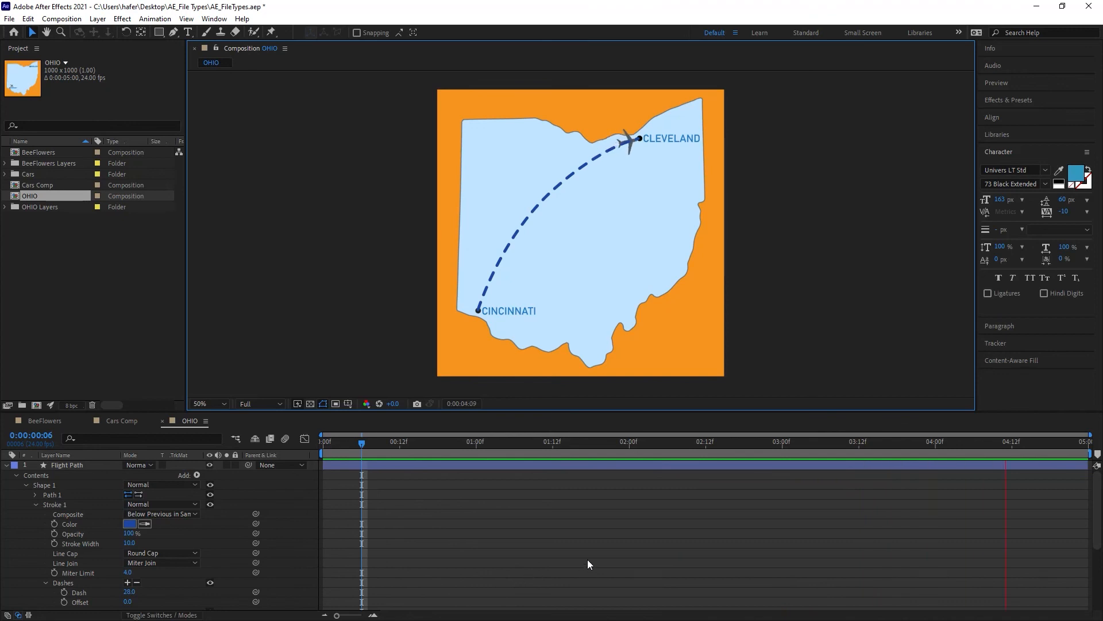
pyautogui.press('space')
pyautogui.click(521, 227)
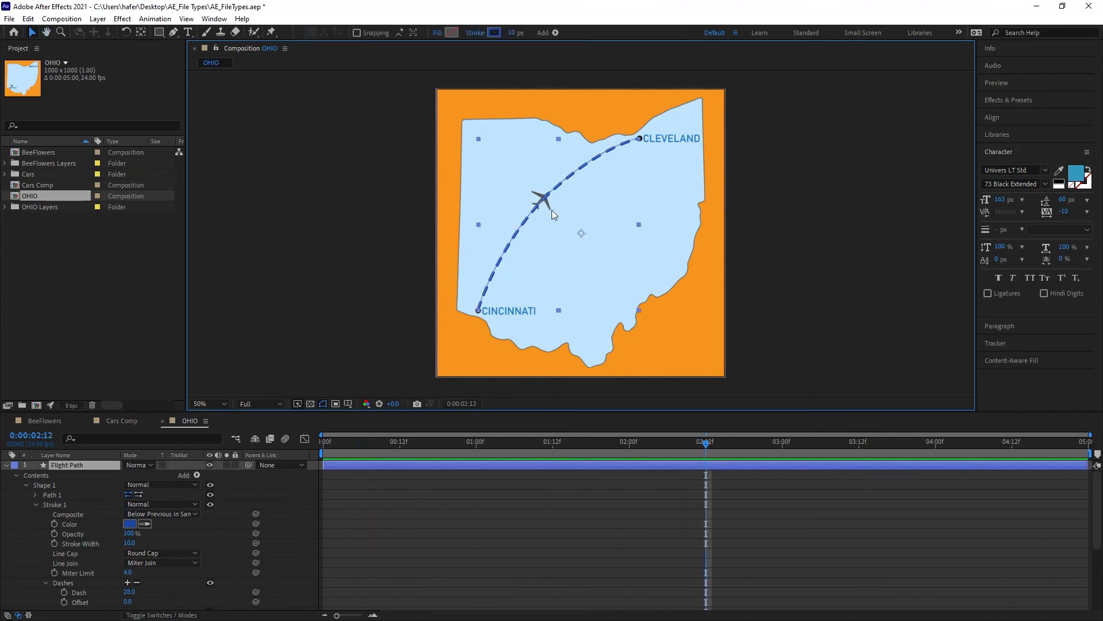
# Try to adjust the flight path's Cincinnati endpoint with the Pen tool at 0:00:01:00
pyautogui.moveTo(594, 453); pyautogui.dragTo(476, 449)
pyautogui.click(53, 494)
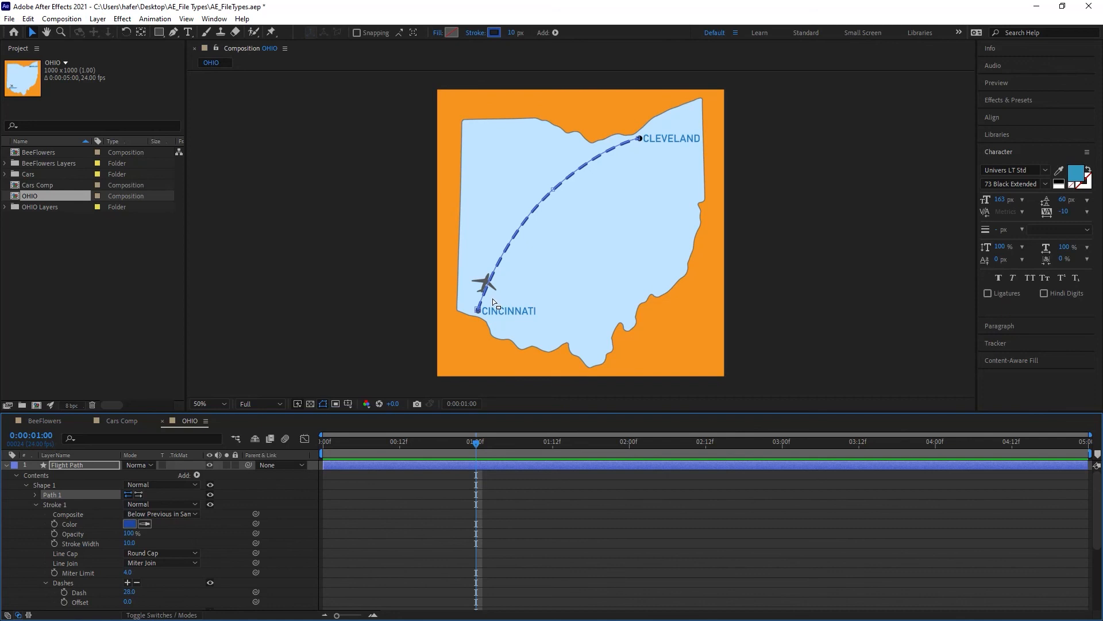
pyautogui.press('g')
pyautogui.keyDown('alt'); pyautogui.click(480, 315); pyautogui.keyUp('alt')
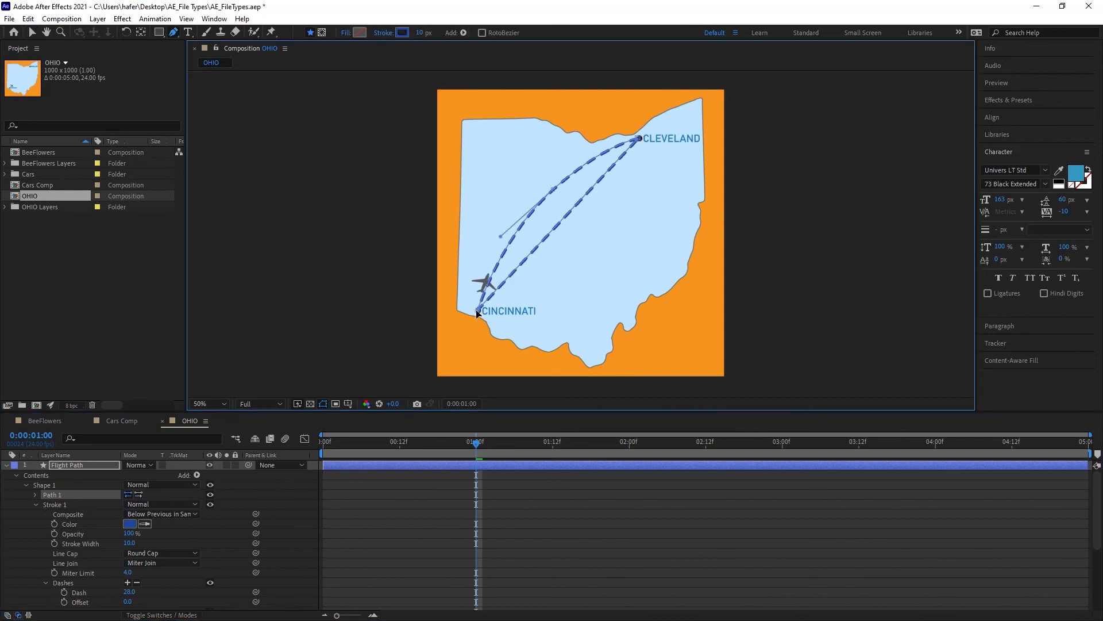
pyautogui.click(33, 35)
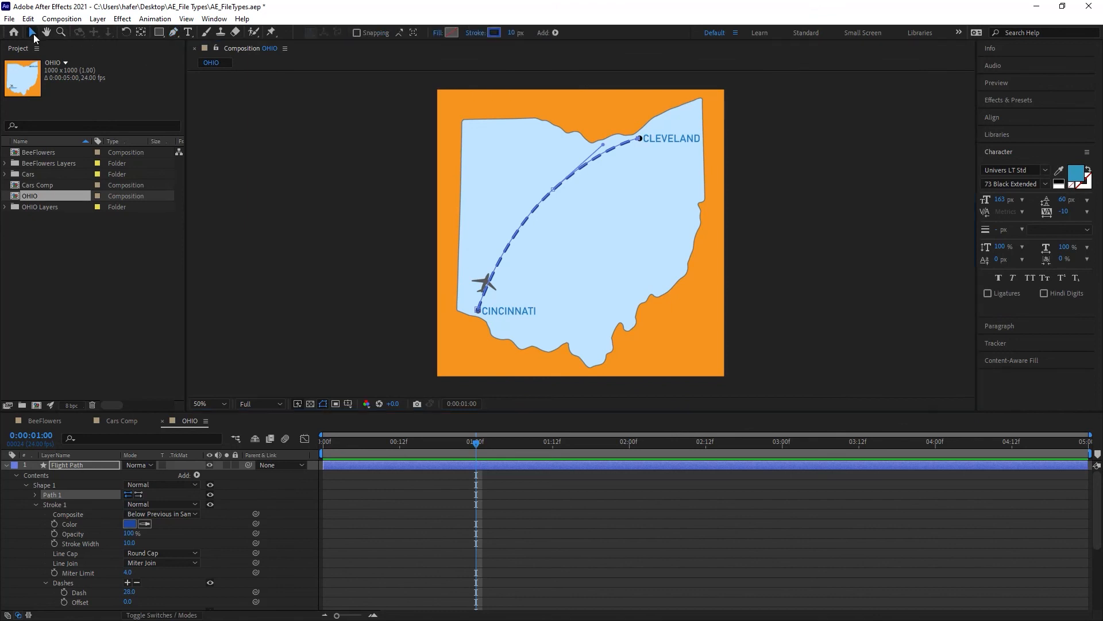
# Extend the lower curve handle of the path's middle point so the dashed arc follows the plane, checking it across the timeline
pyautogui.click(478, 310)
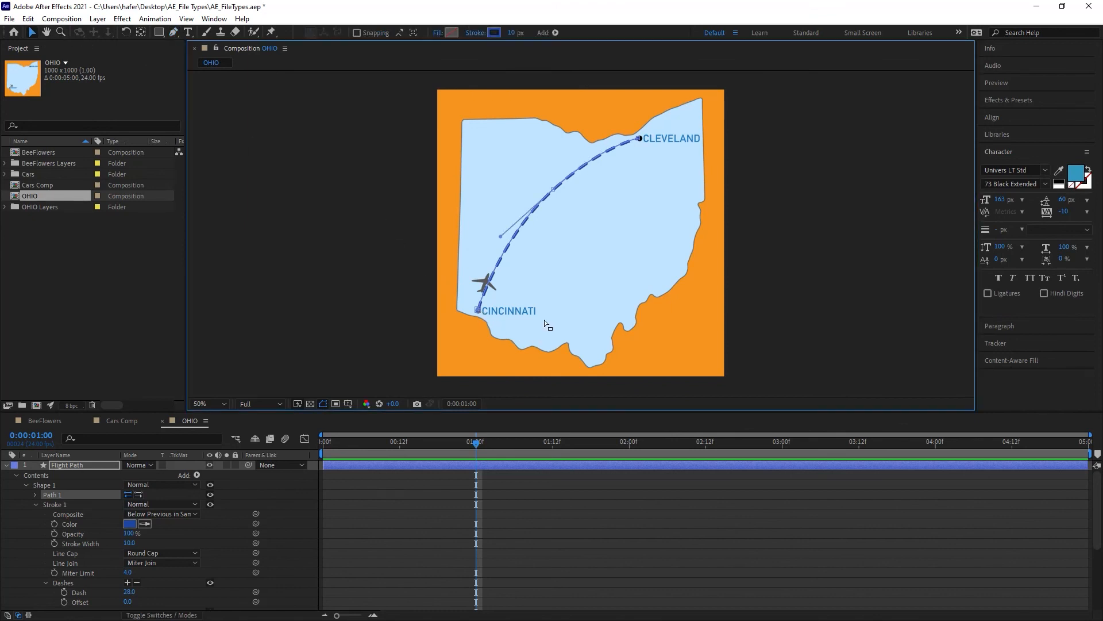
pyautogui.moveTo(500, 239); pyautogui.dragTo(487, 251)
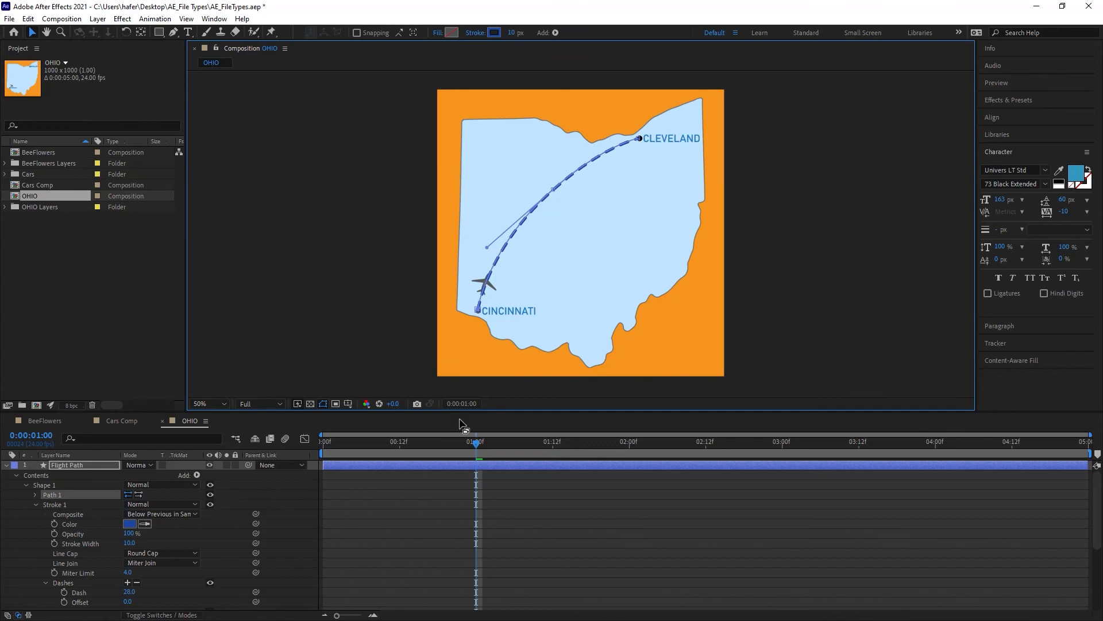
pyautogui.moveTo(473, 438); pyautogui.dragTo(1009, 481)
pyautogui.press('Home')
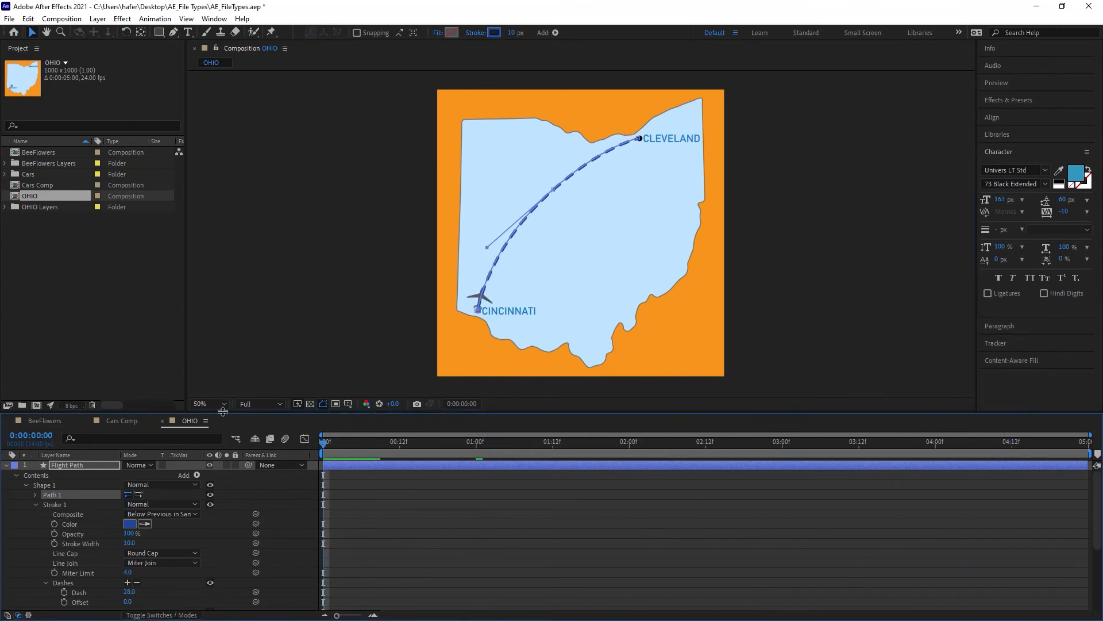
pyautogui.moveTo(335, 440); pyautogui.dragTo(271, 491)
# Add a Trim Paths operator to the Flight Path layer
pyautogui.click(17, 476)
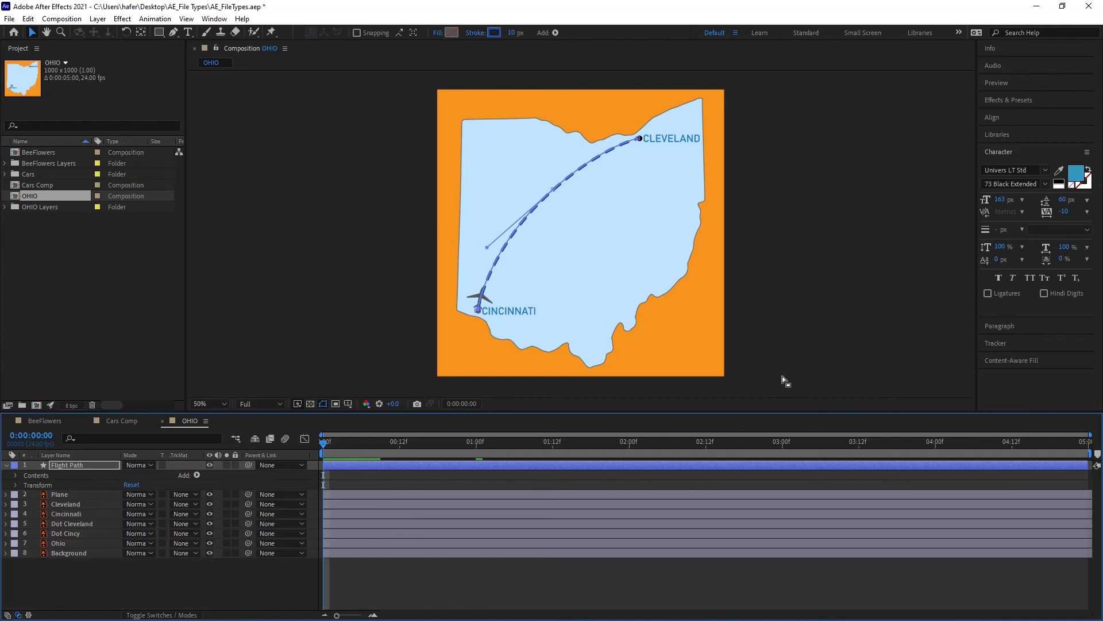
pyautogui.moveTo(524, 439); pyautogui.dragTo(240, 498)
pyautogui.click(71, 466)
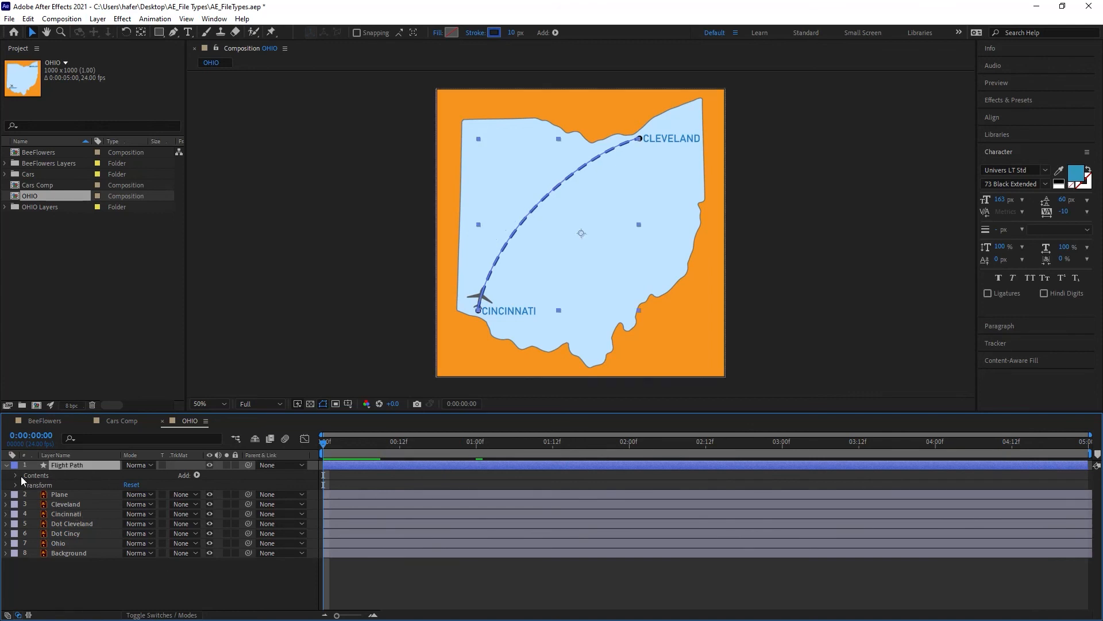
pyautogui.click(6, 465)
pyautogui.click(6, 465)
pyautogui.click(197, 476)
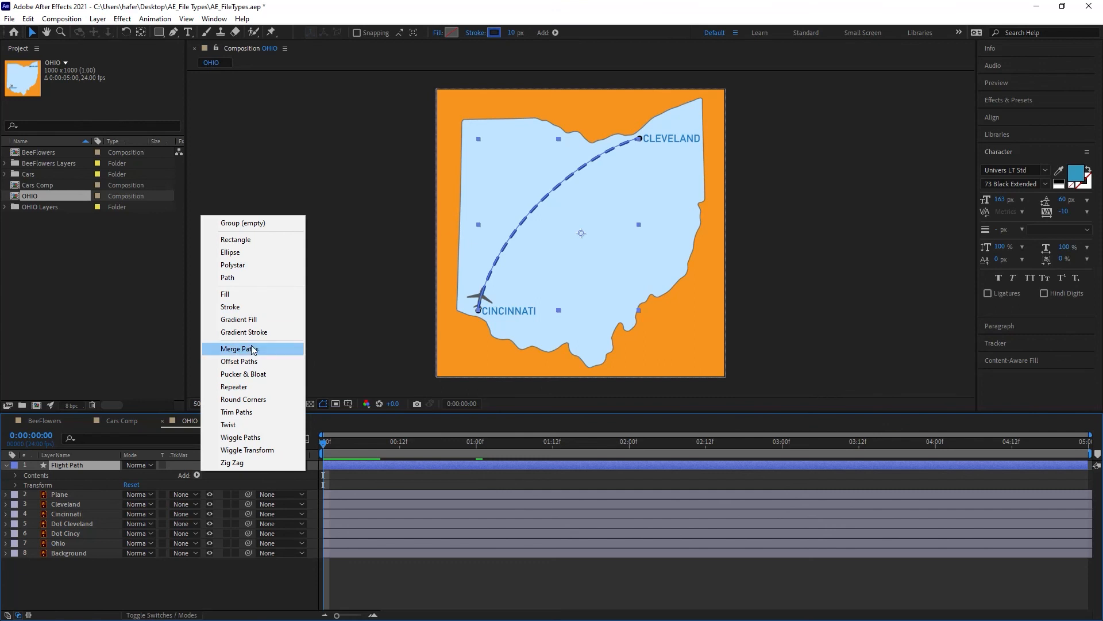
pyautogui.click(241, 415)
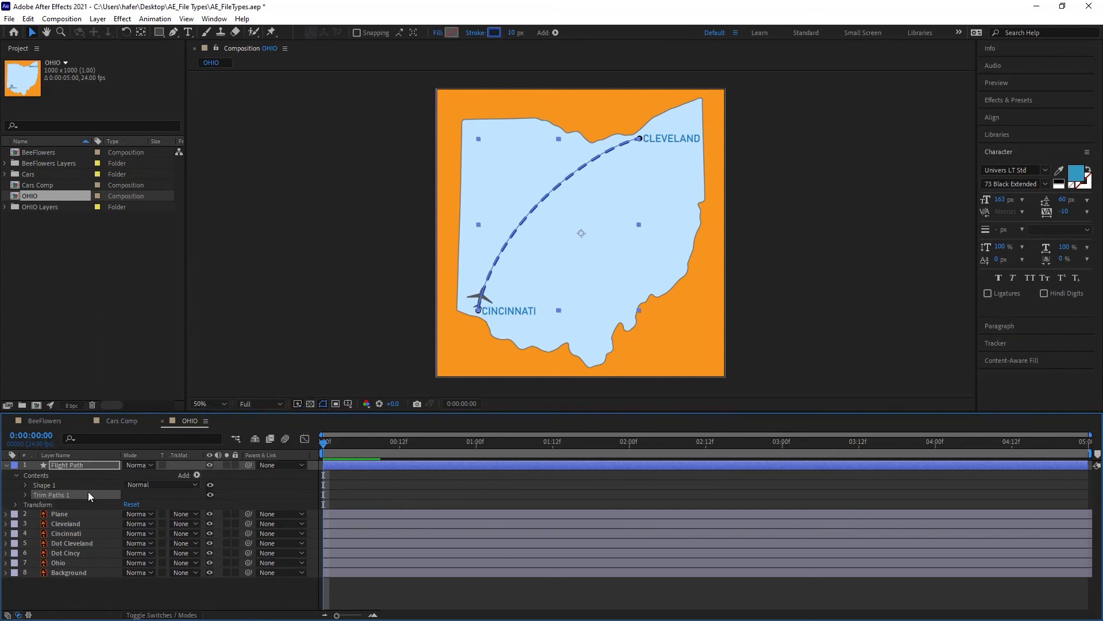
# Keyframe the Trim Paths End from 0% at 0:00:00:00 to 100% at 0:00:04:12, and preview the line drawing on
pyautogui.click(26, 495)
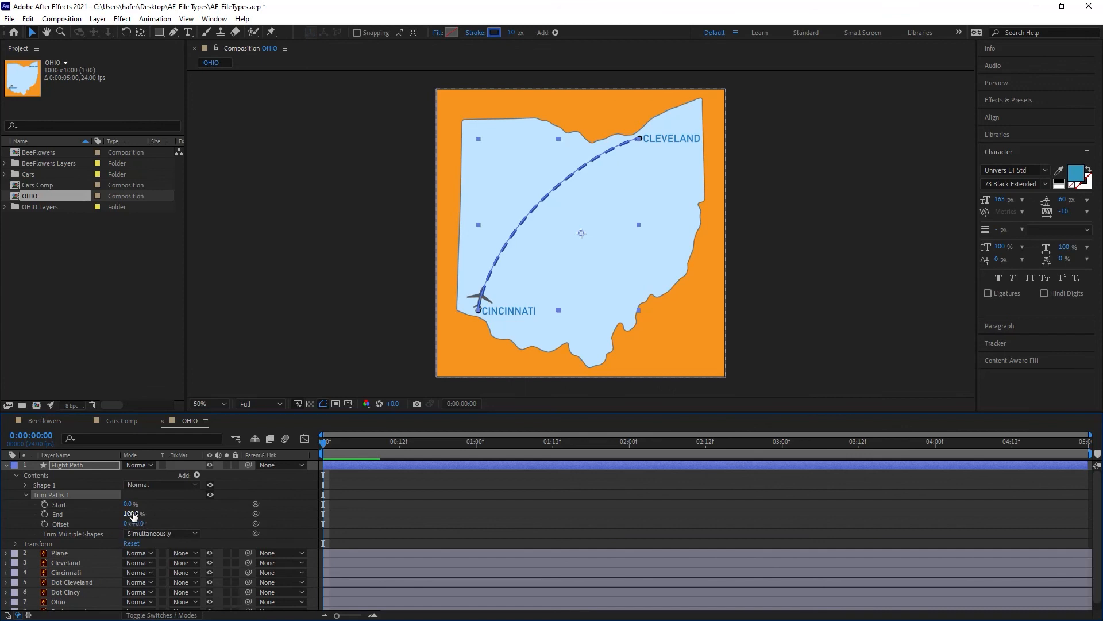
pyautogui.moveTo(132, 516); pyautogui.dragTo(79, 520)
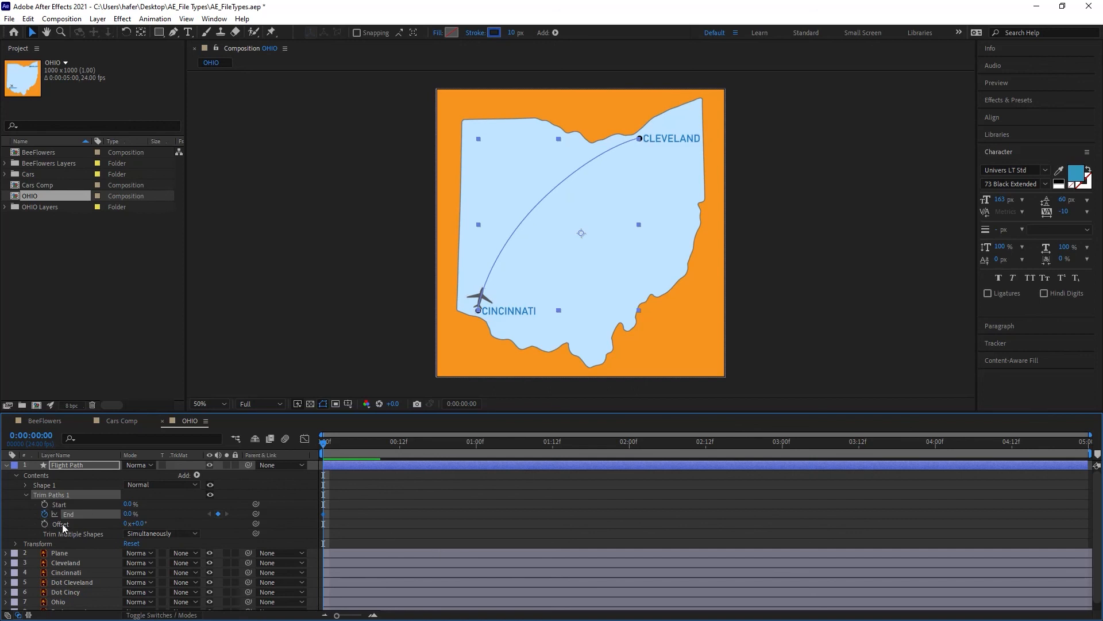
pyautogui.moveTo(323, 446); pyautogui.dragTo(1011, 439)
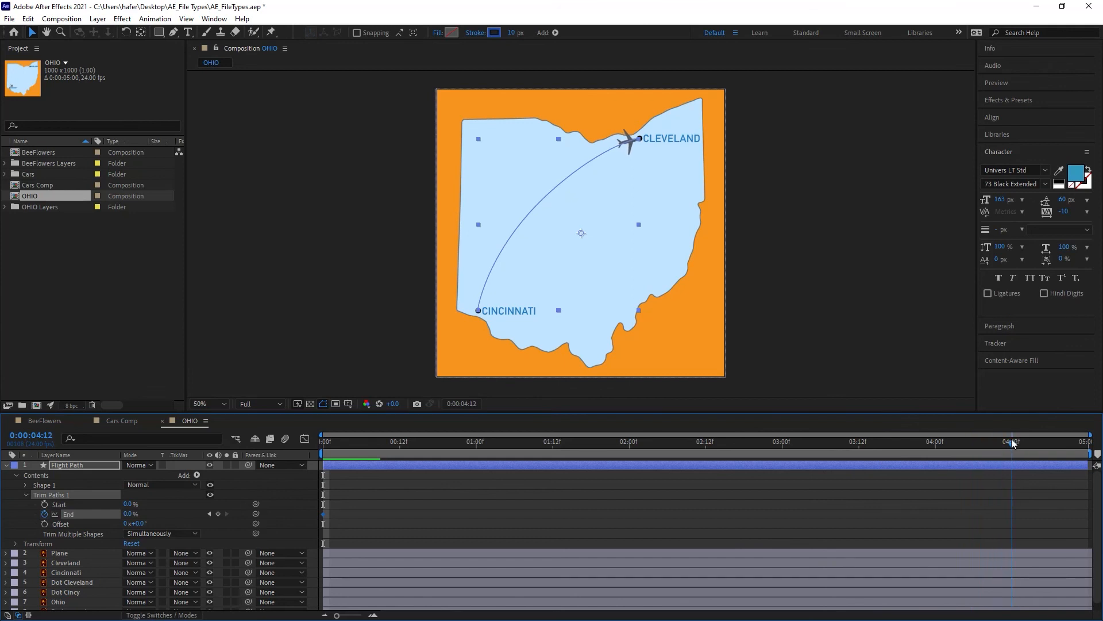
pyautogui.click(128, 513)
pyautogui.write('100')
pyautogui.press('Return')
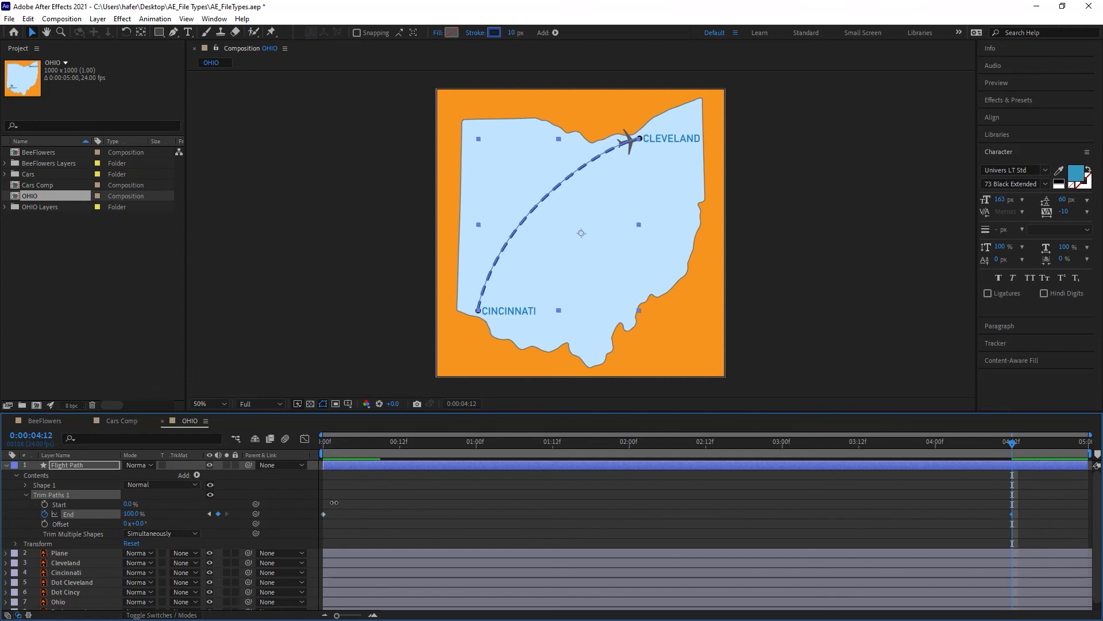
pyautogui.moveTo(1008, 442); pyautogui.dragTo(204, 485)
pyautogui.press('space')
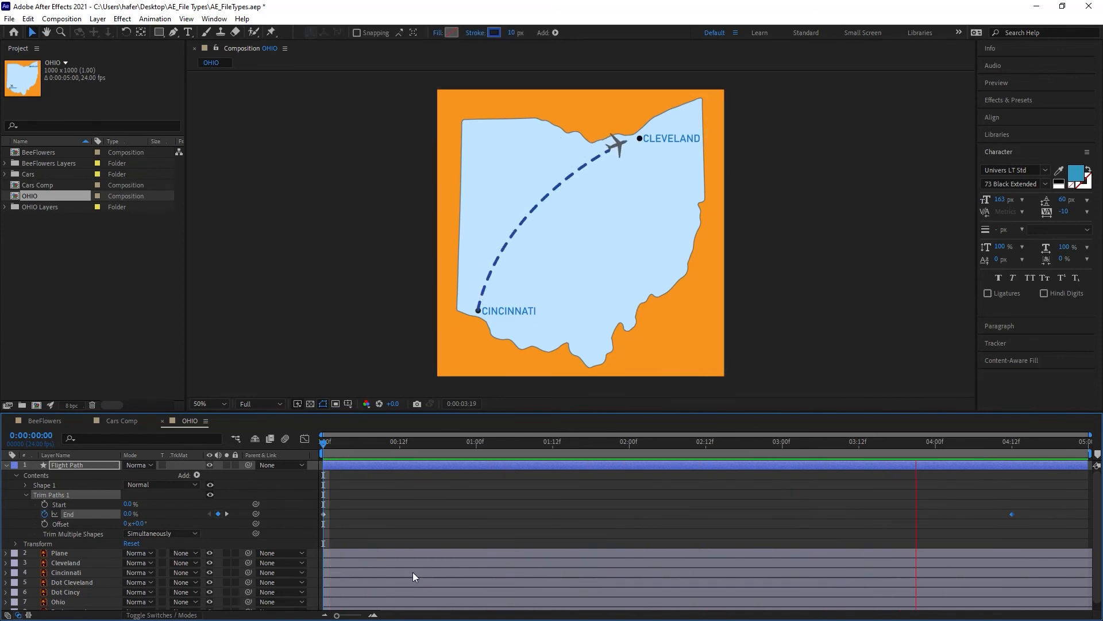
pyautogui.press('space')
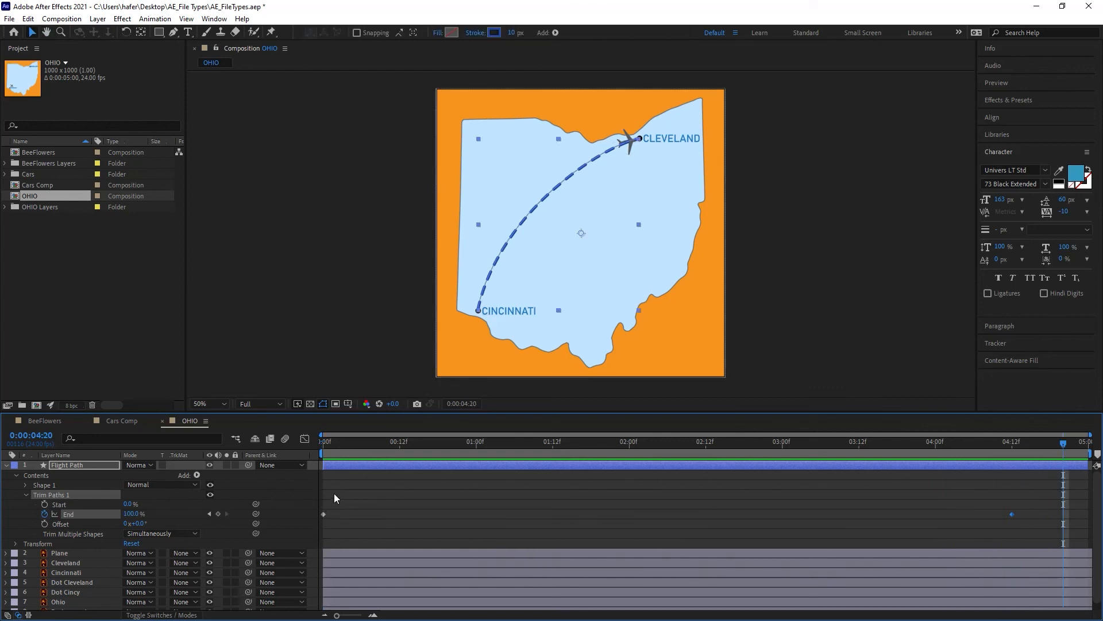
# Apply Easy Ease to both Trim Paths End keyframes and preview the animation
pyautogui.moveTo(313, 500); pyautogui.dragTo(1040, 527)
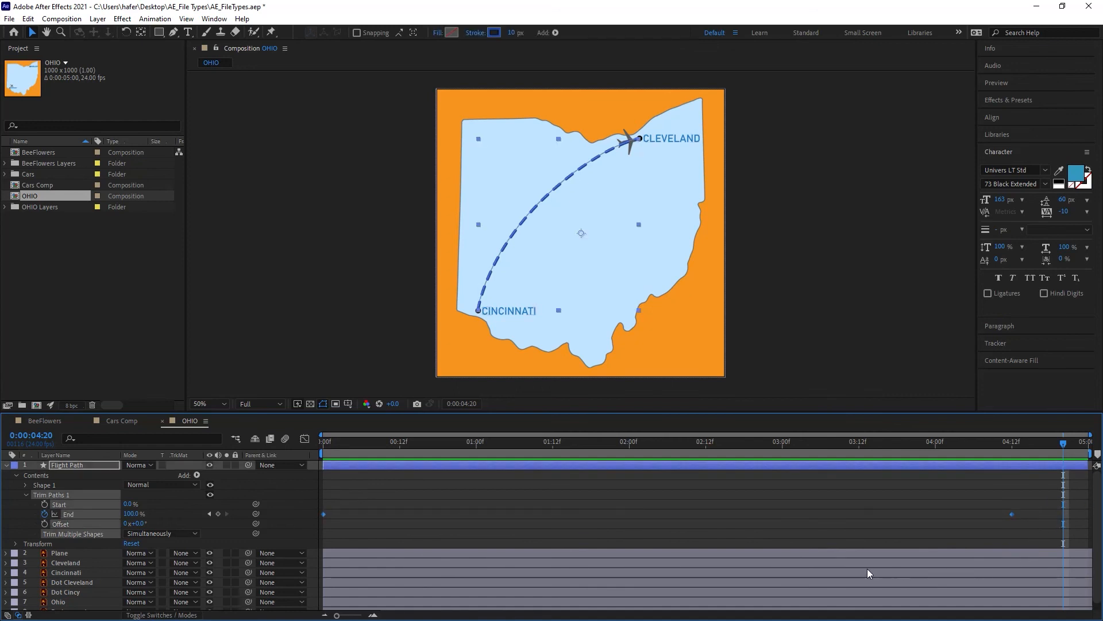
pyautogui.press('F9')
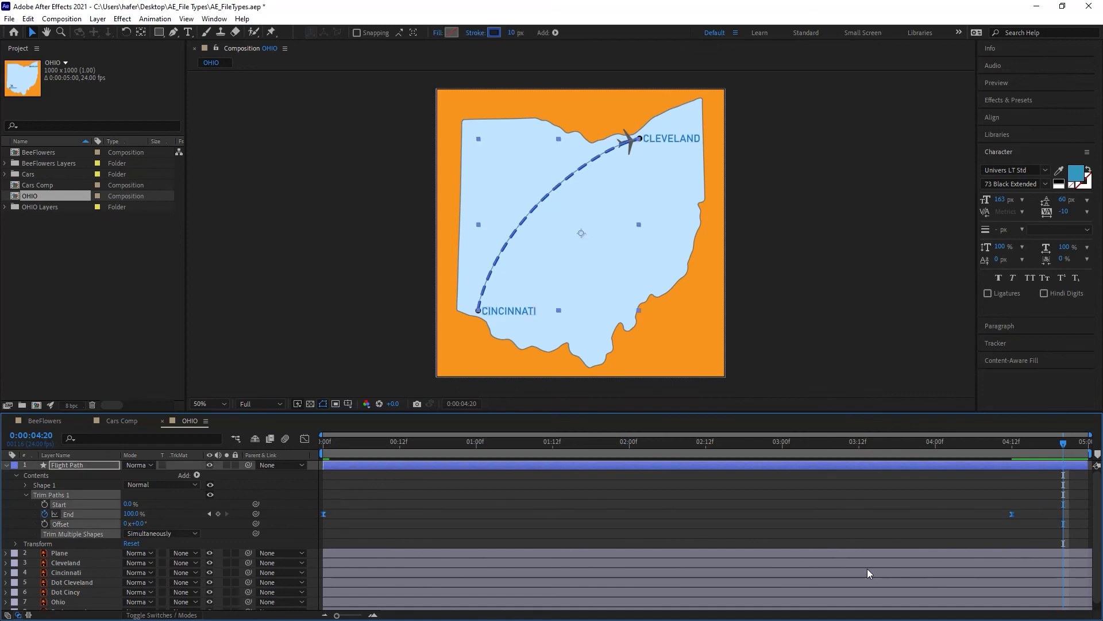
pyautogui.press('Home')
pyautogui.press('space')
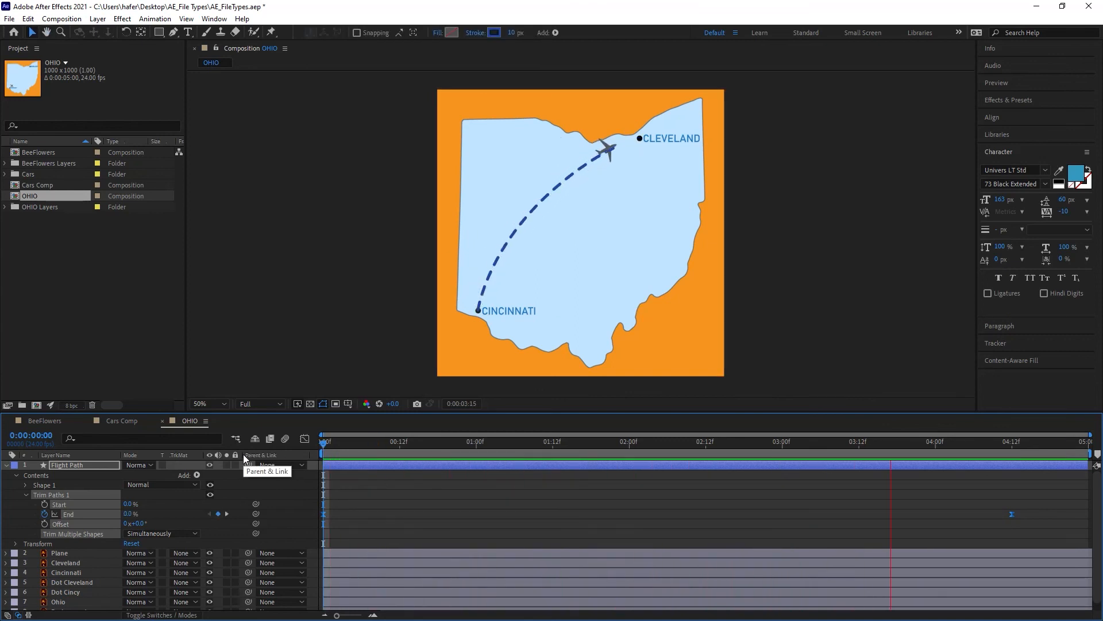
pyautogui.press('space')
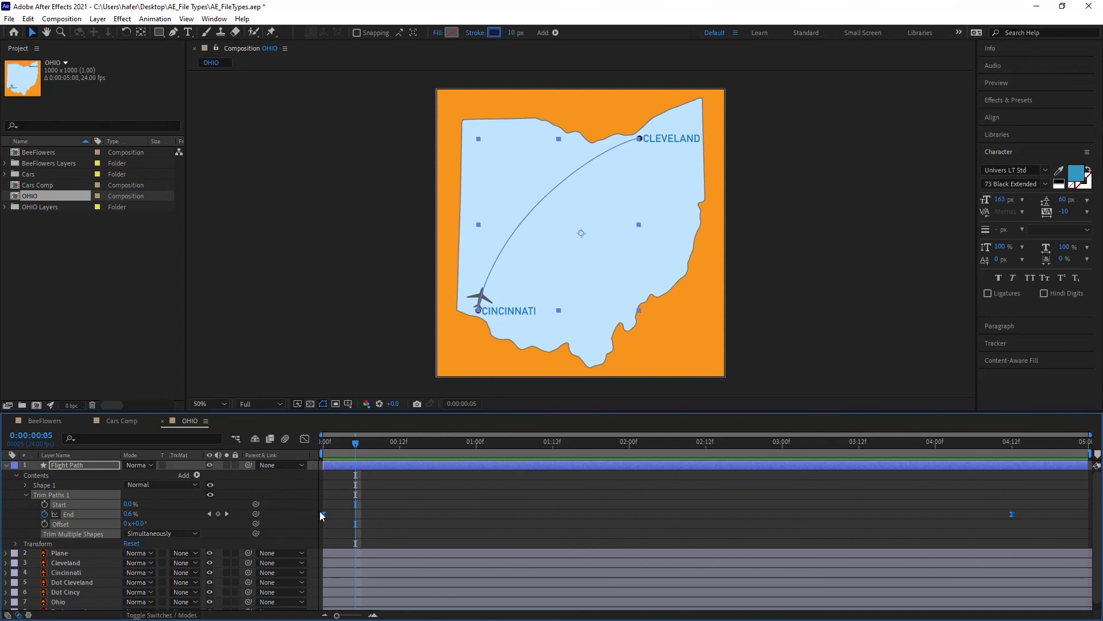
# Shift both End keyframes about 8 frames later so the line trails behind the plane, and preview the result
pyautogui.moveTo(325, 513); pyautogui.dragTo(367, 515)
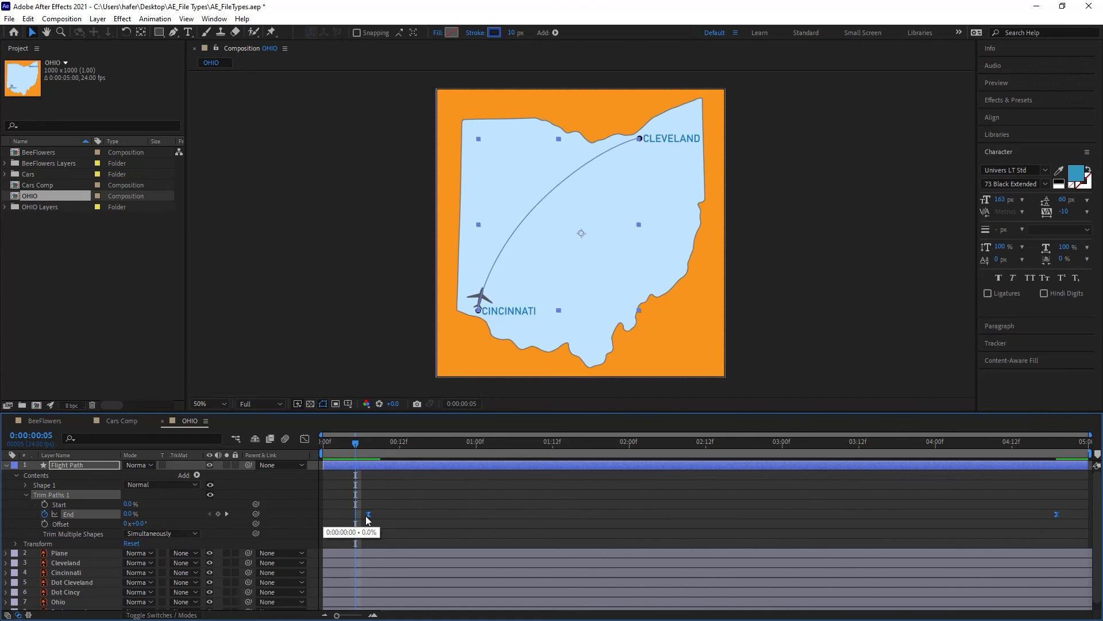
pyautogui.moveTo(368, 518); pyautogui.dragTo(372, 519)
pyautogui.moveTo(378, 445); pyautogui.dragTo(250, 462)
pyautogui.press('space')
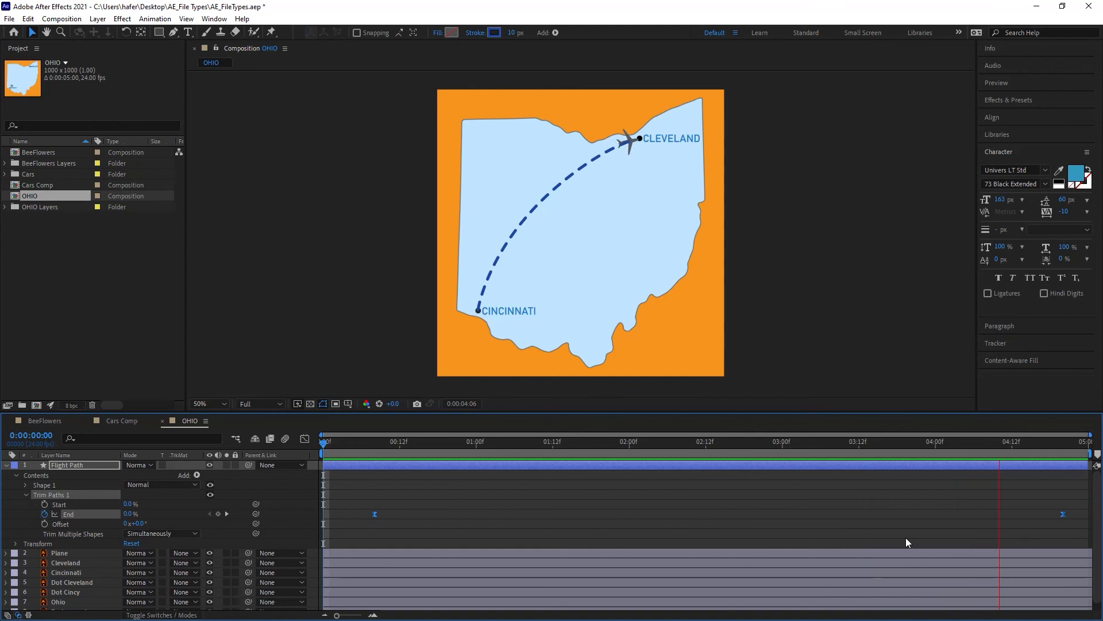
pyautogui.press('space')
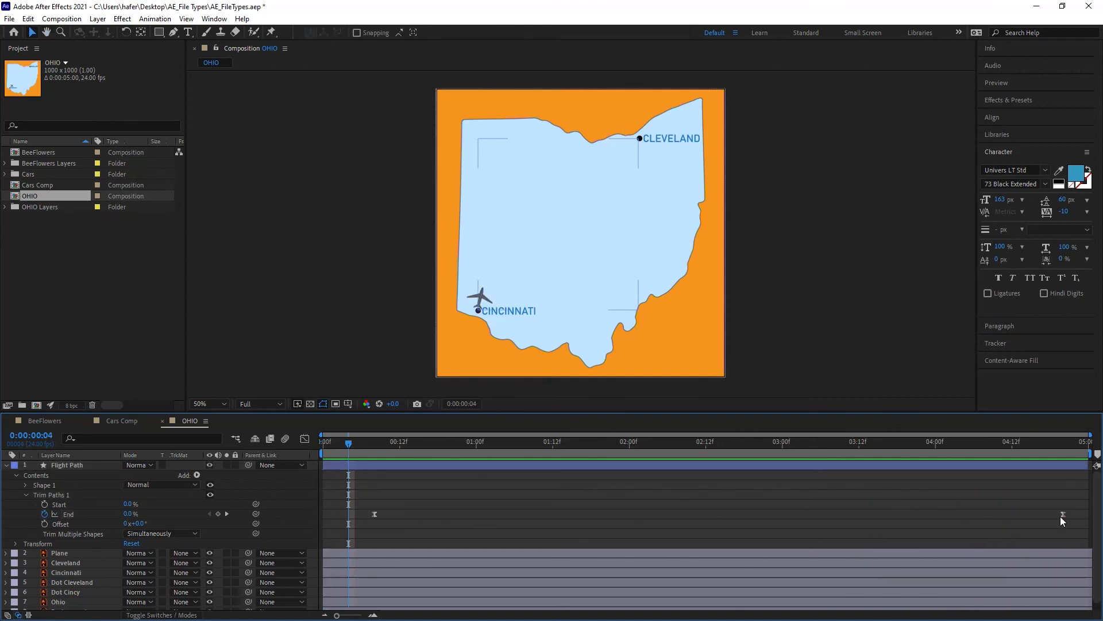
# Move the final End keyframe about 2 frames later, preview the flight again, and deselect the layer
pyautogui.moveTo(1065, 515); pyautogui.dragTo(1078, 516)
pyautogui.click(1033, 444)
pyautogui.moveTo(1033, 441); pyautogui.dragTo(311, 454)
pyautogui.press('space')
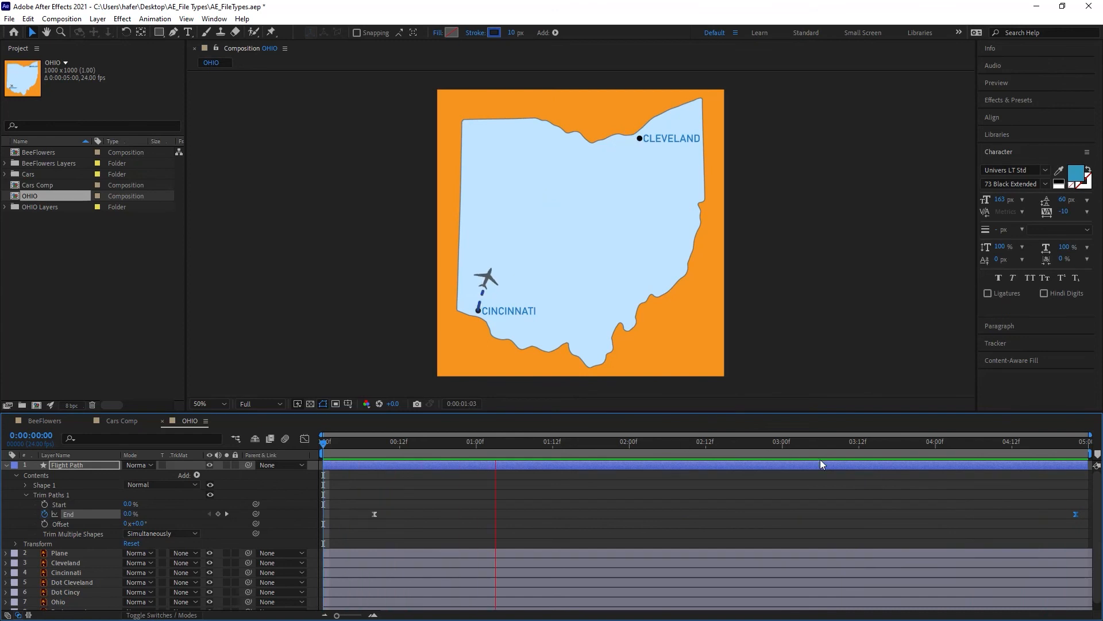
pyautogui.press('space')
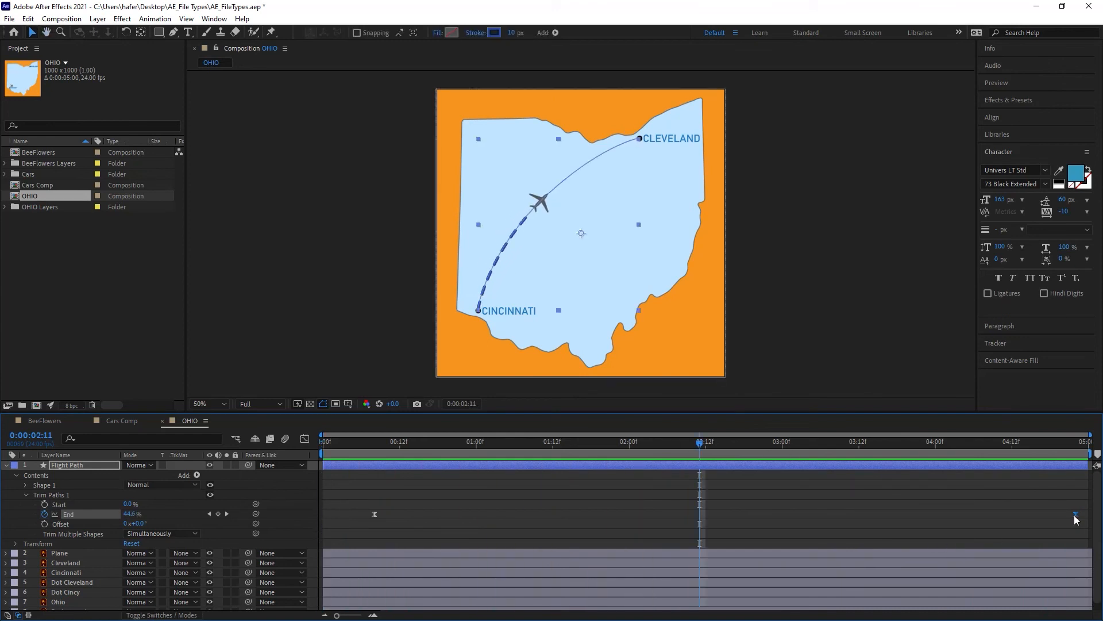
pyautogui.click(792, 373)
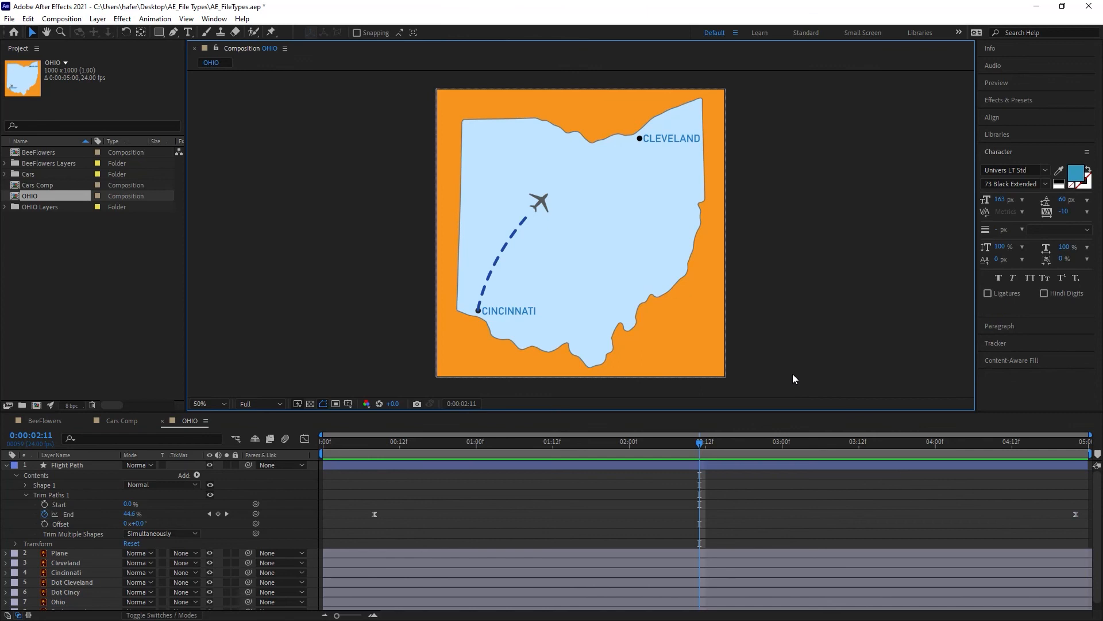
# Preview the plane's flight from Cincinnati to Cleveland with the dashed path drawing on behind it
pyautogui.press('space')
pyautogui.press('space')
pyautogui.click(508, 316)
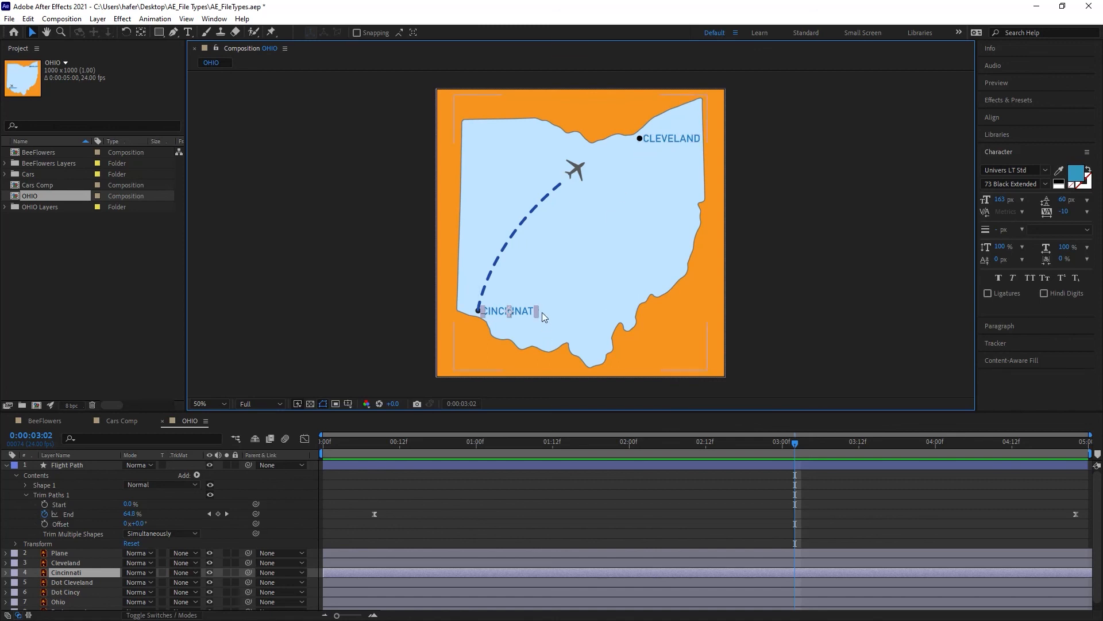
pyautogui.press('space')
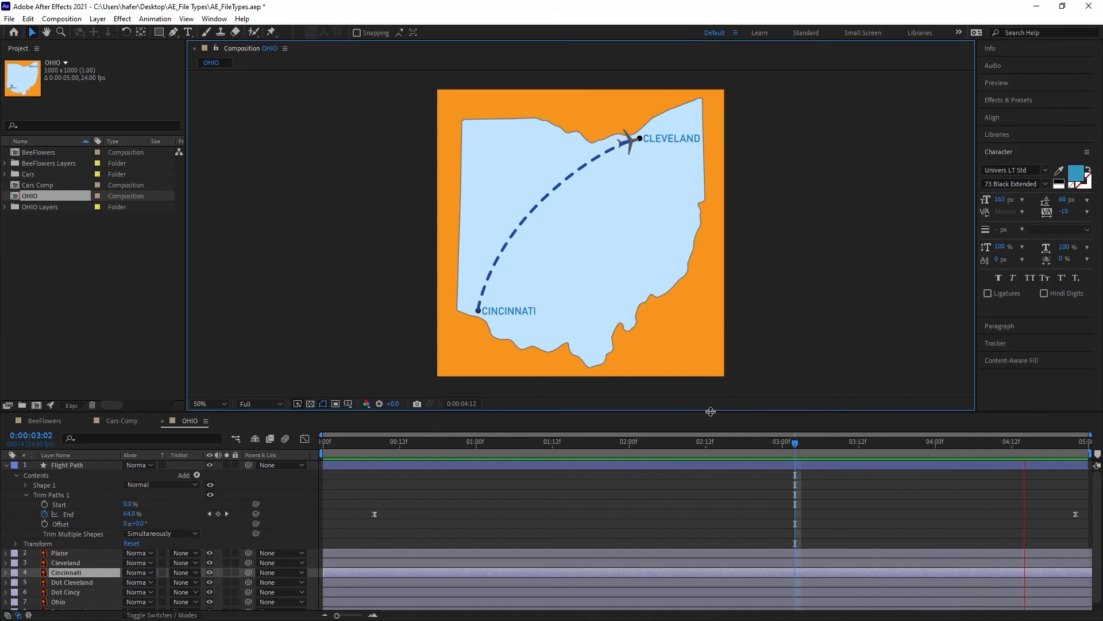
pyautogui.press('space')
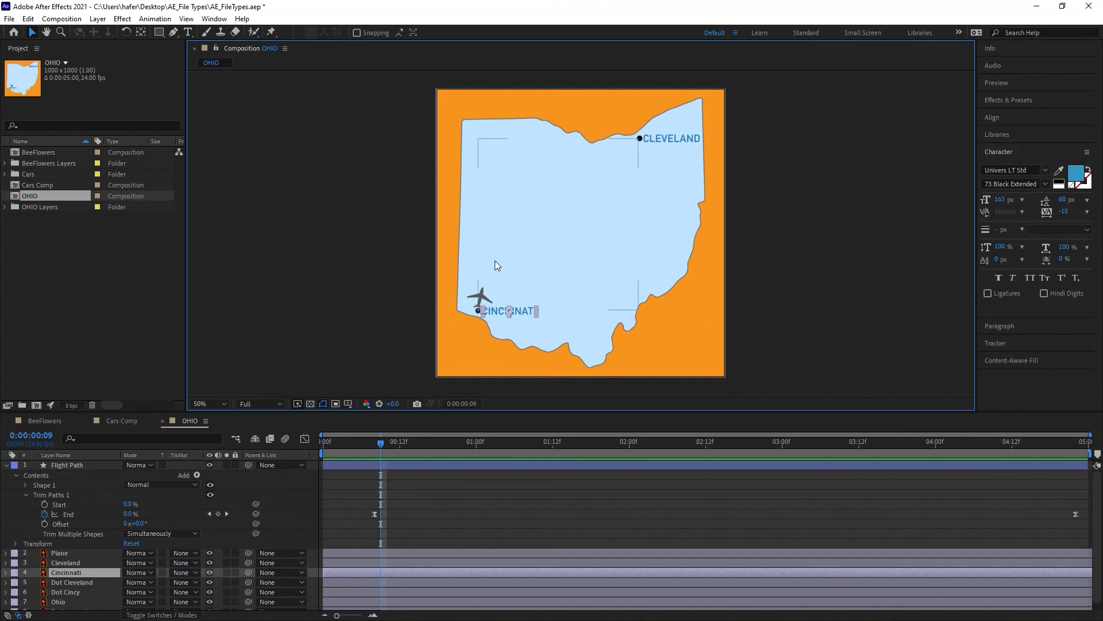
pyautogui.click(486, 296)
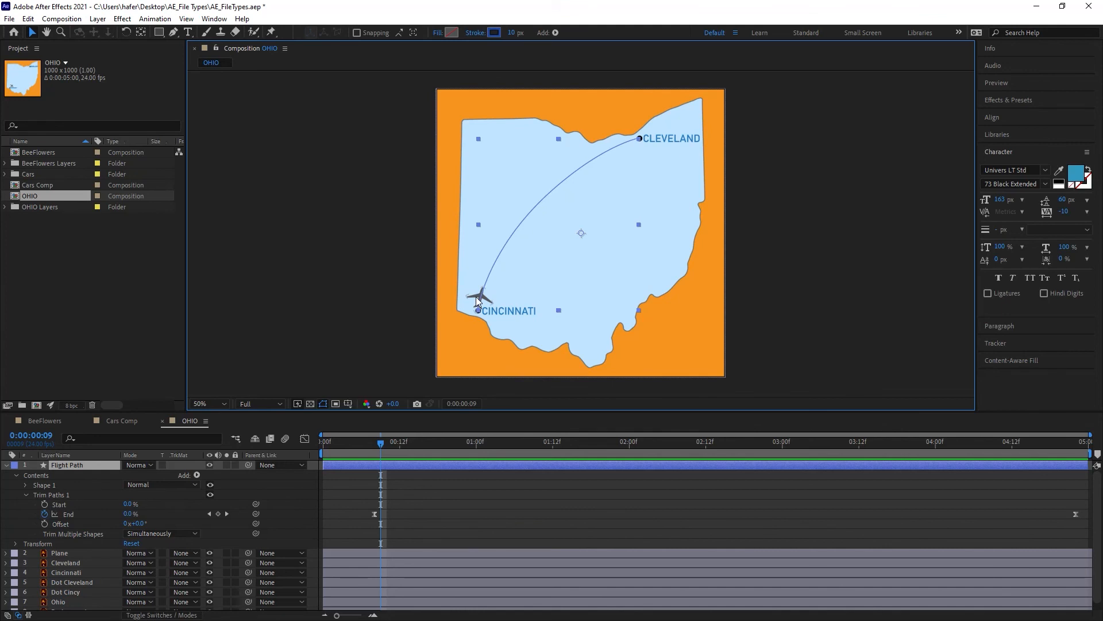
pyautogui.rightClick(476, 297)
pyautogui.moveTo(539, 330)
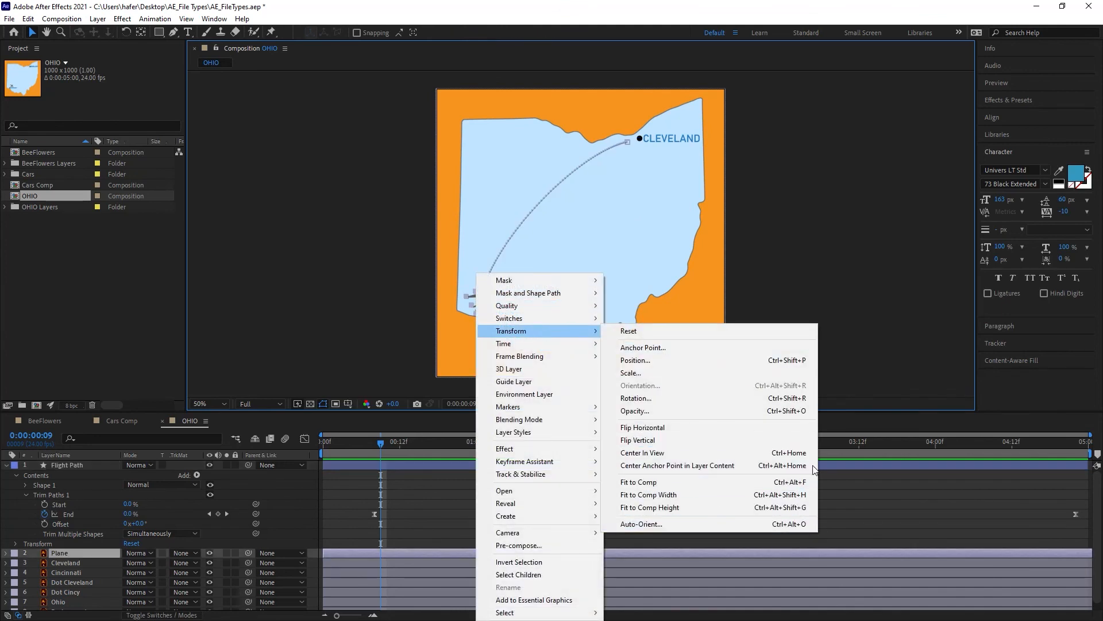
pyautogui.click(831, 161)
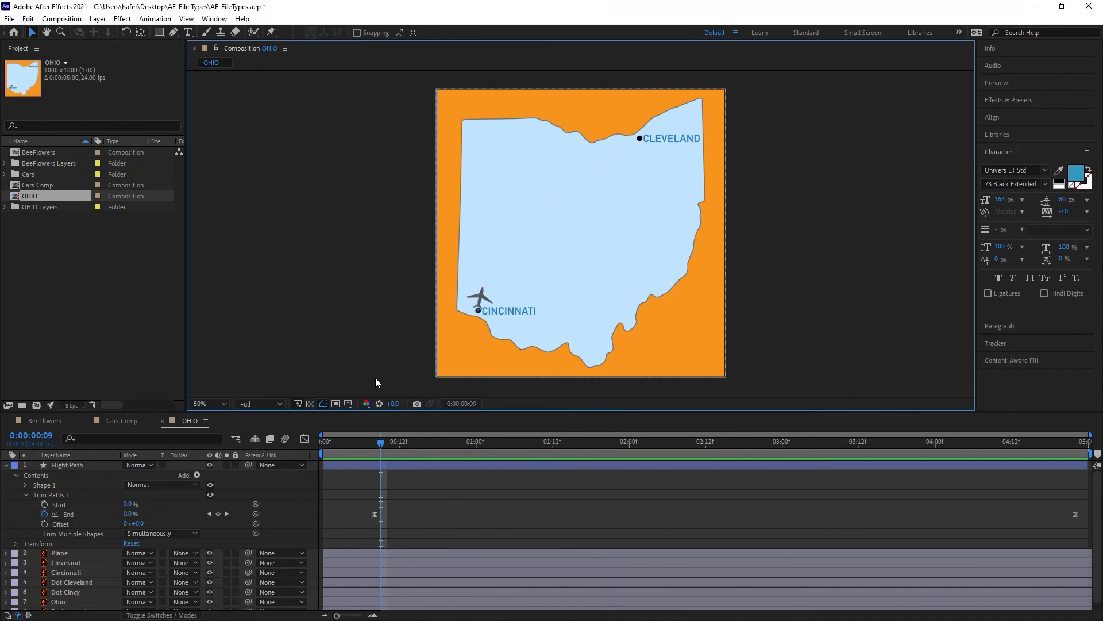